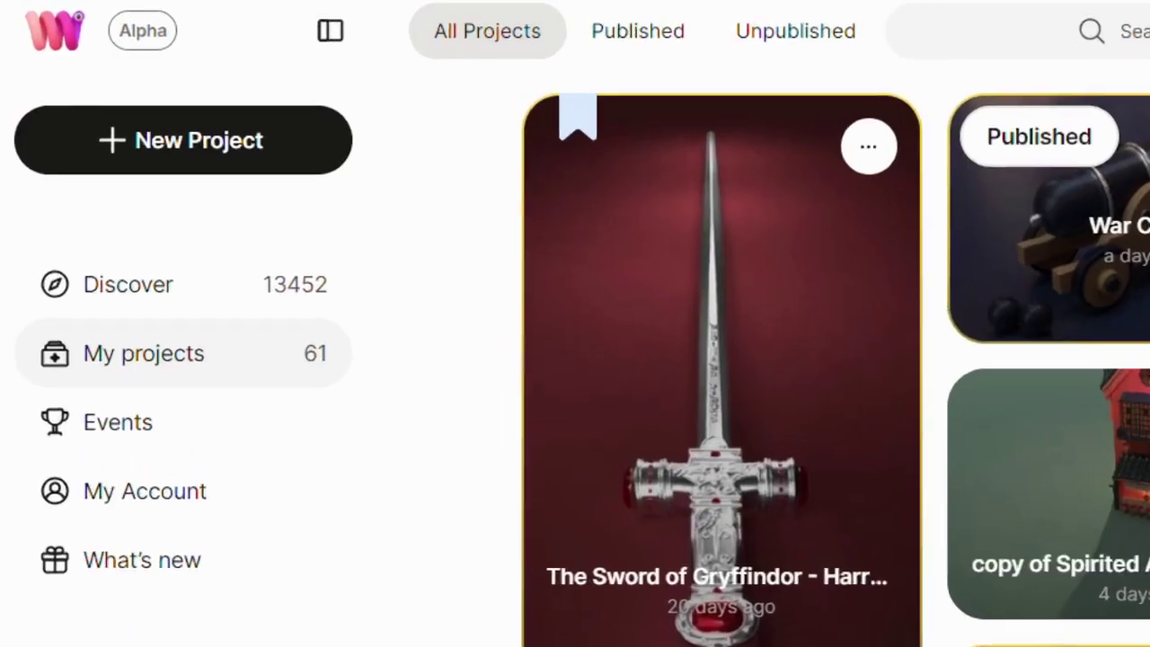
Step: Create a new Womp project with the sample blue cube and glass sphere scene
click(89, 81)
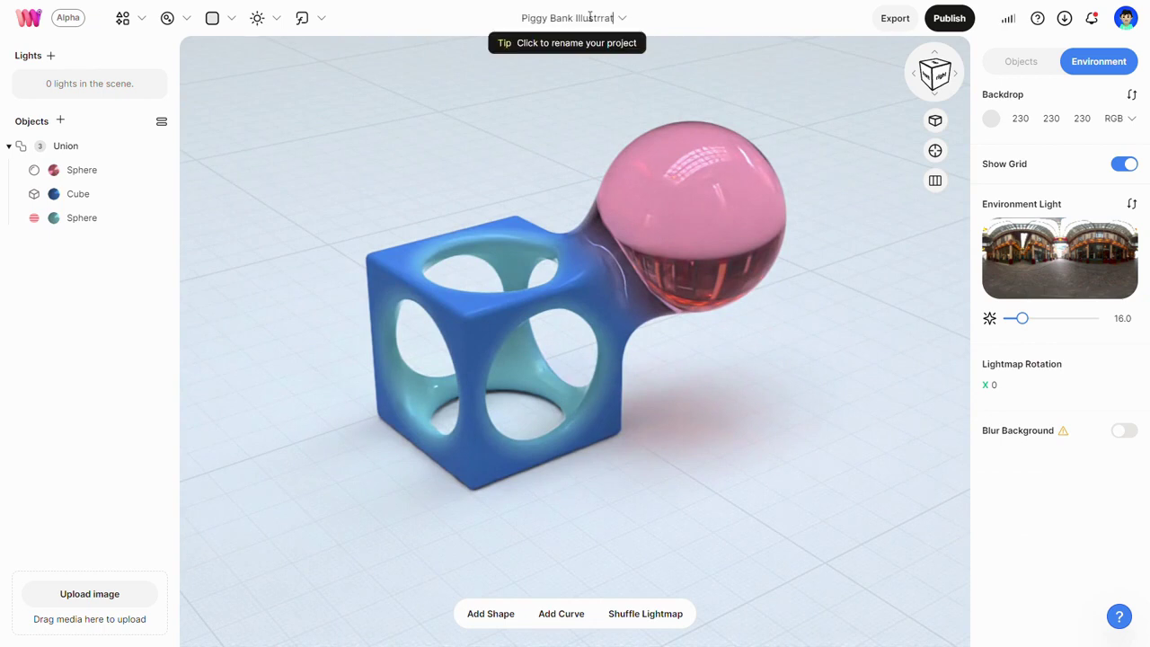
Step: Add a curve object to the scene
click(167, 18)
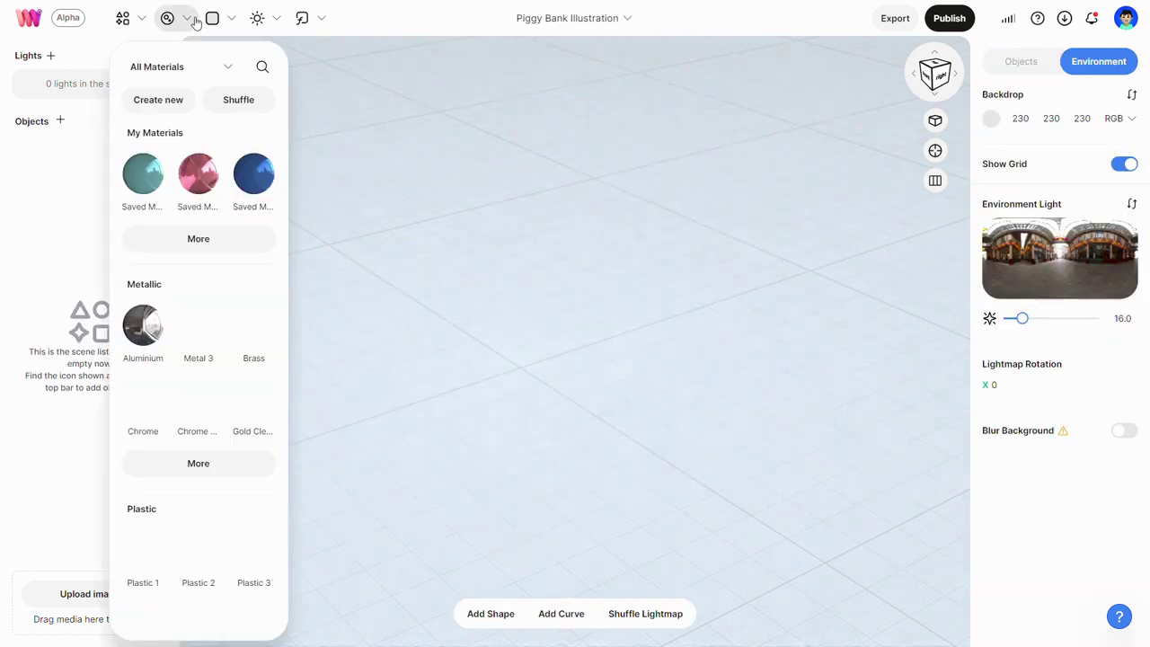
click(122, 18)
click(171, 157)
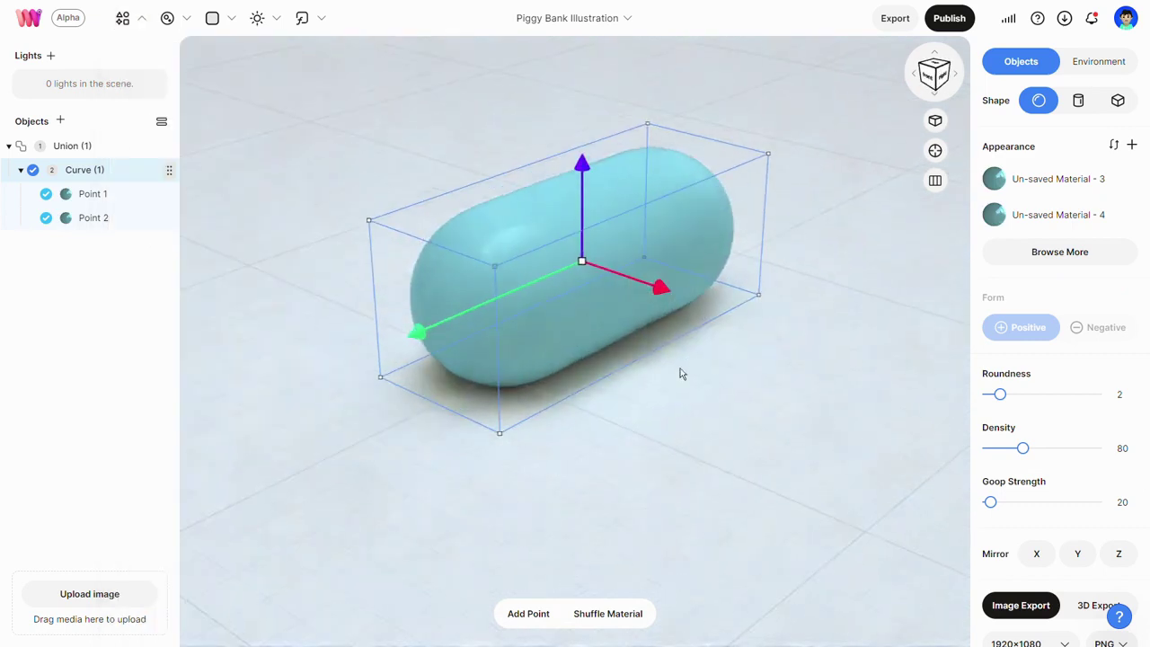
Step: Create a new pink material (255,113,113) with roughness about 23 for the curve body
click(186, 18)
click(156, 98)
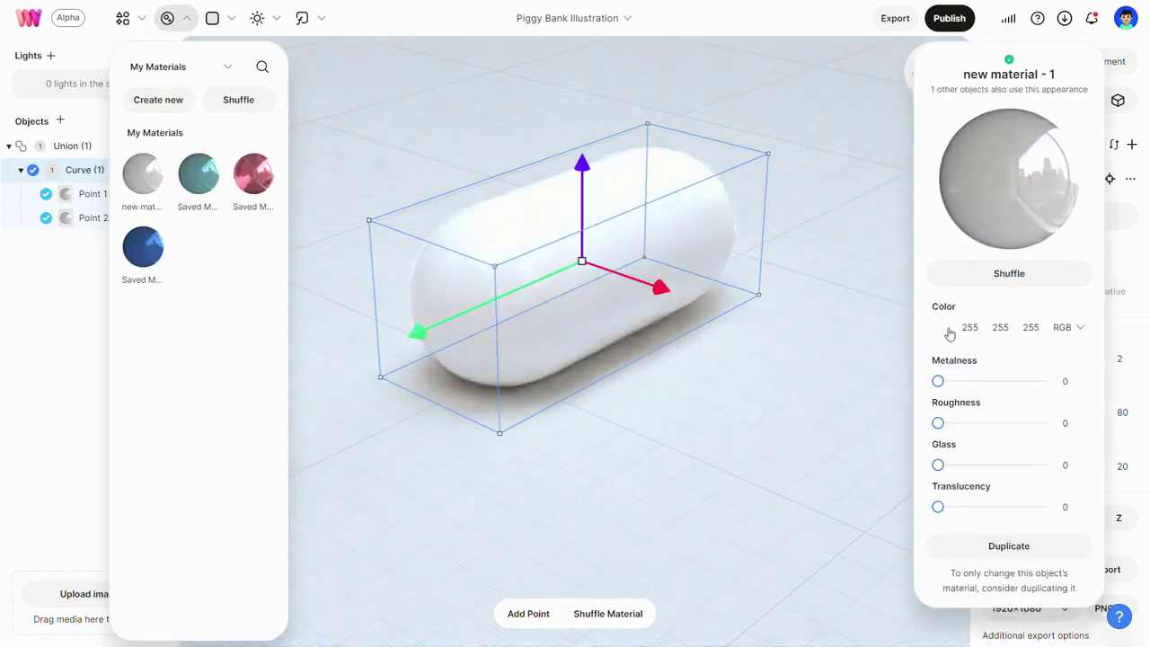
click(939, 326)
drag(804, 334, 810, 312)
key(Escape)
click(997, 177)
drag(955, 435, 963, 431)
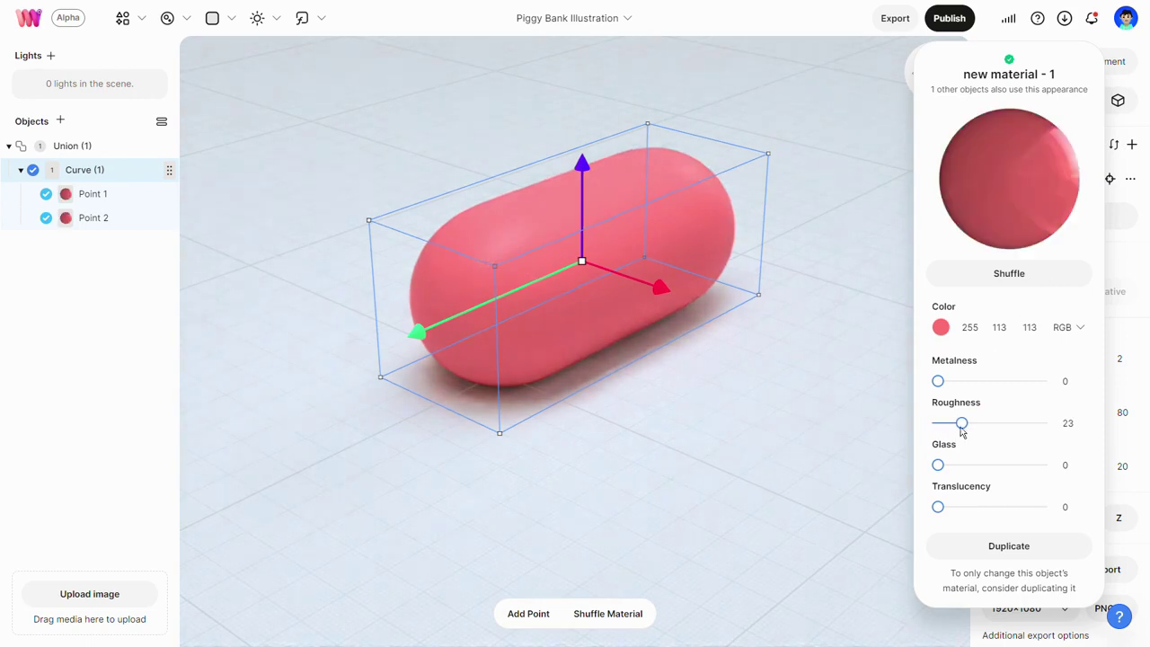
Step: Reshape the curve into a rounded egg body by duplicating, enlarging, deleting and moving points
click(90, 193)
key(ctrl+d)
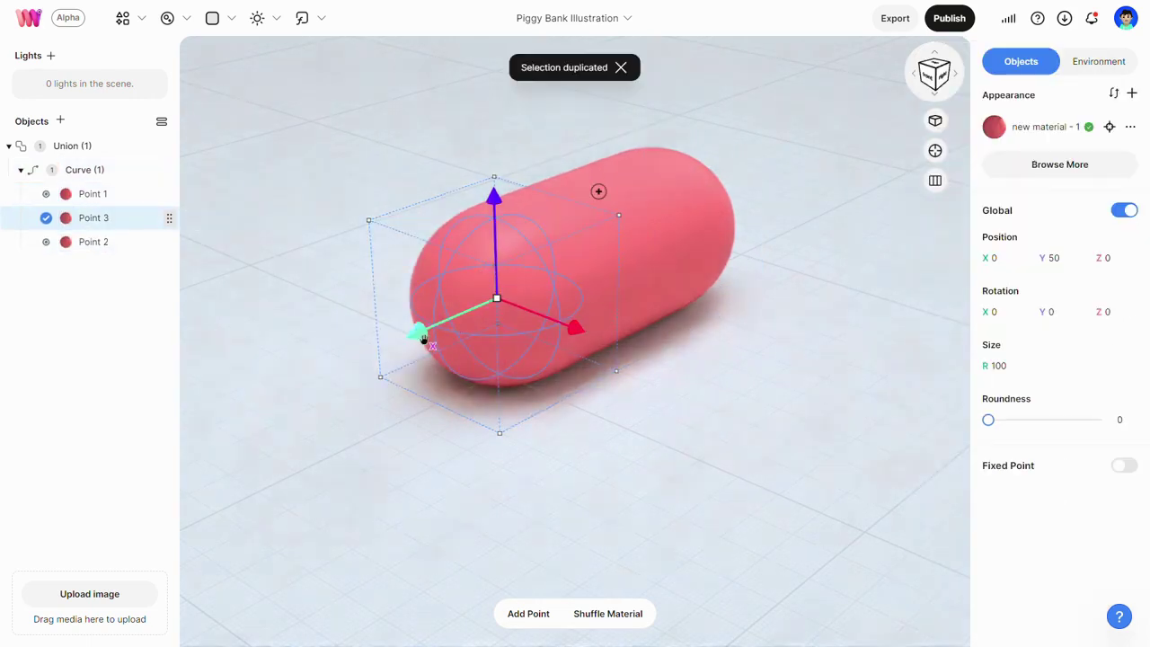
drag(619, 183, 654, 146)
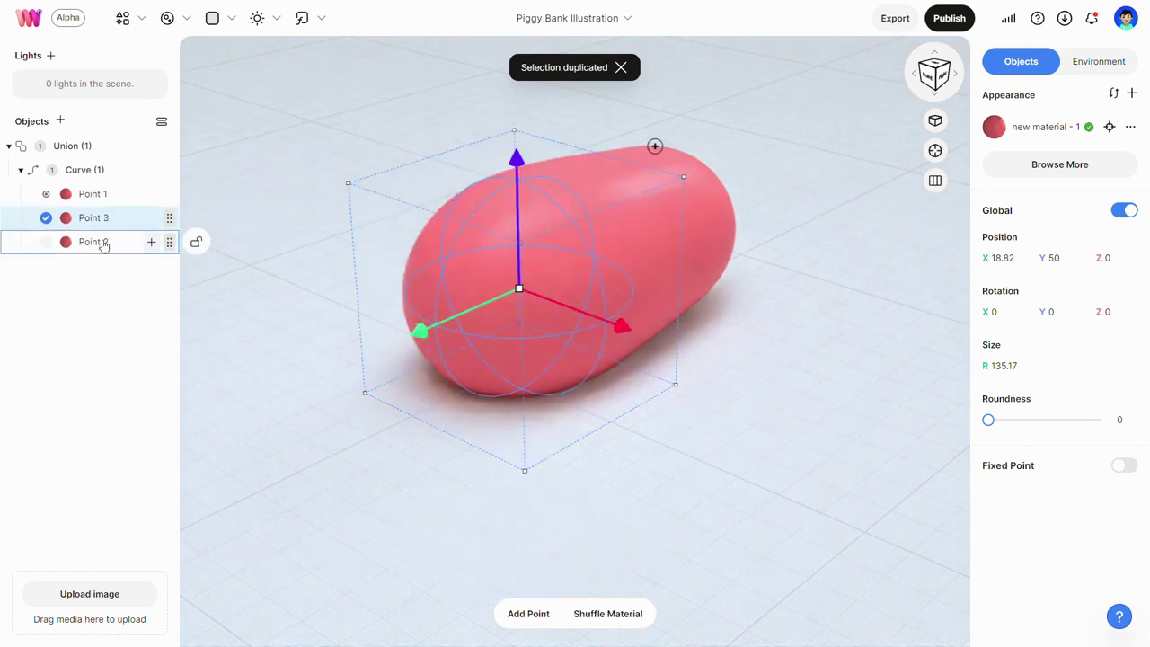
click(93, 241)
key(Delete)
click(94, 193)
key(ctrl+d)
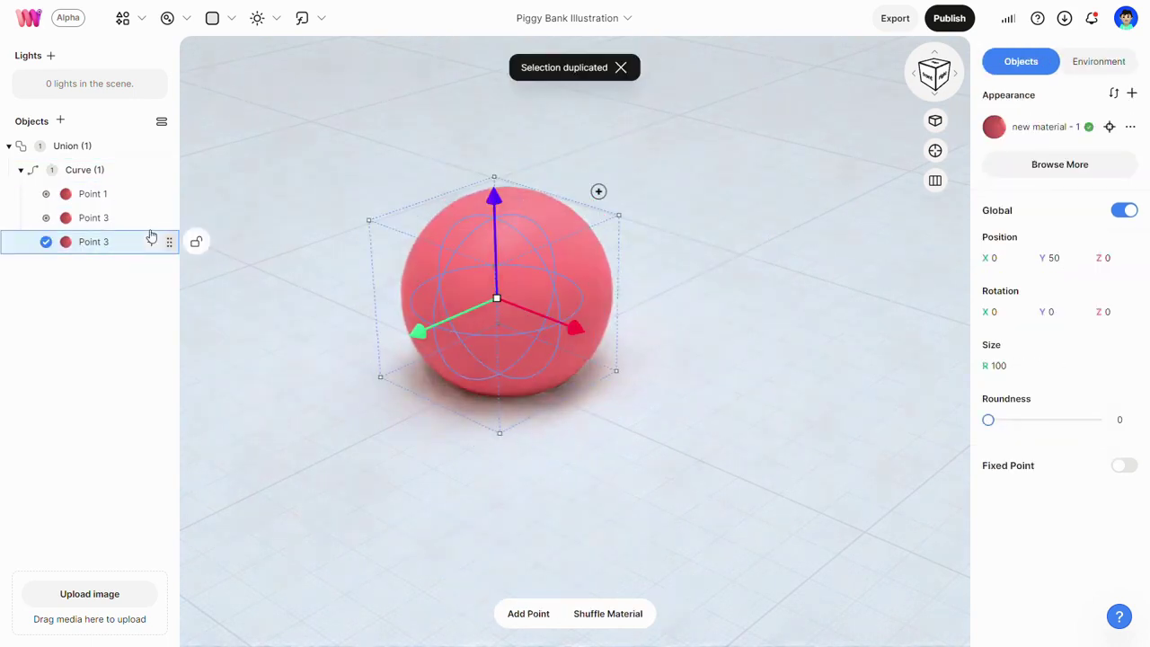
mouse_move(475, 332)
mouse_down()
mouse_move(490, 326)
mouse_move(371, 354)
mouse_move(334, 300)
mouse_up()
scroll(272, 190, up, 5)
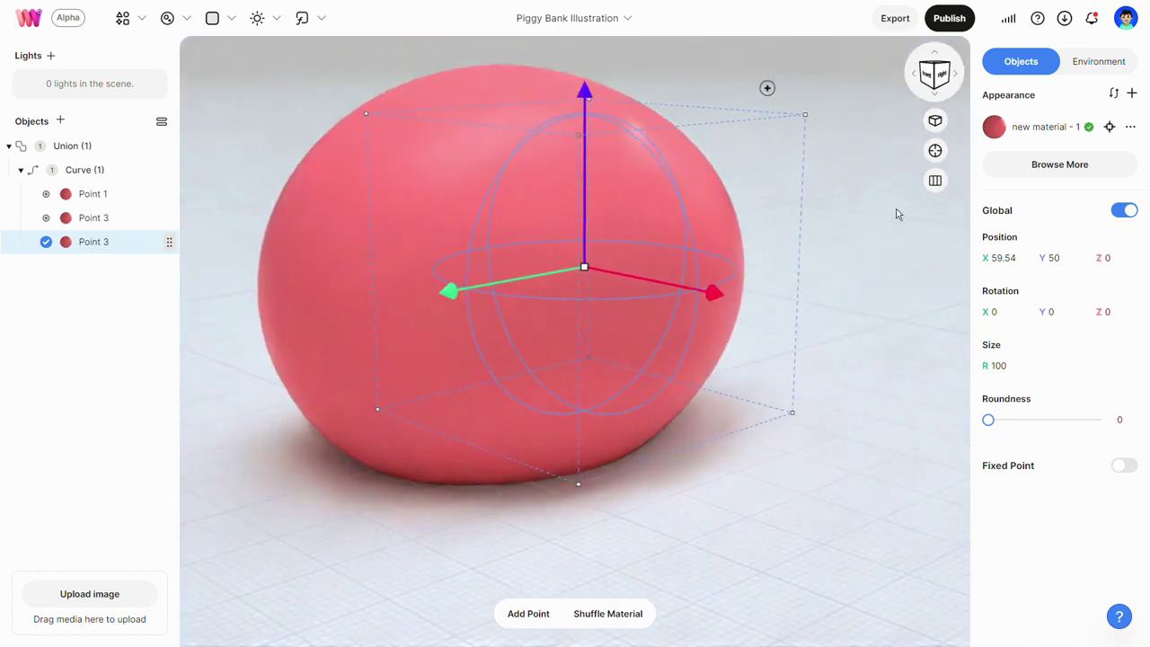
click(935, 150)
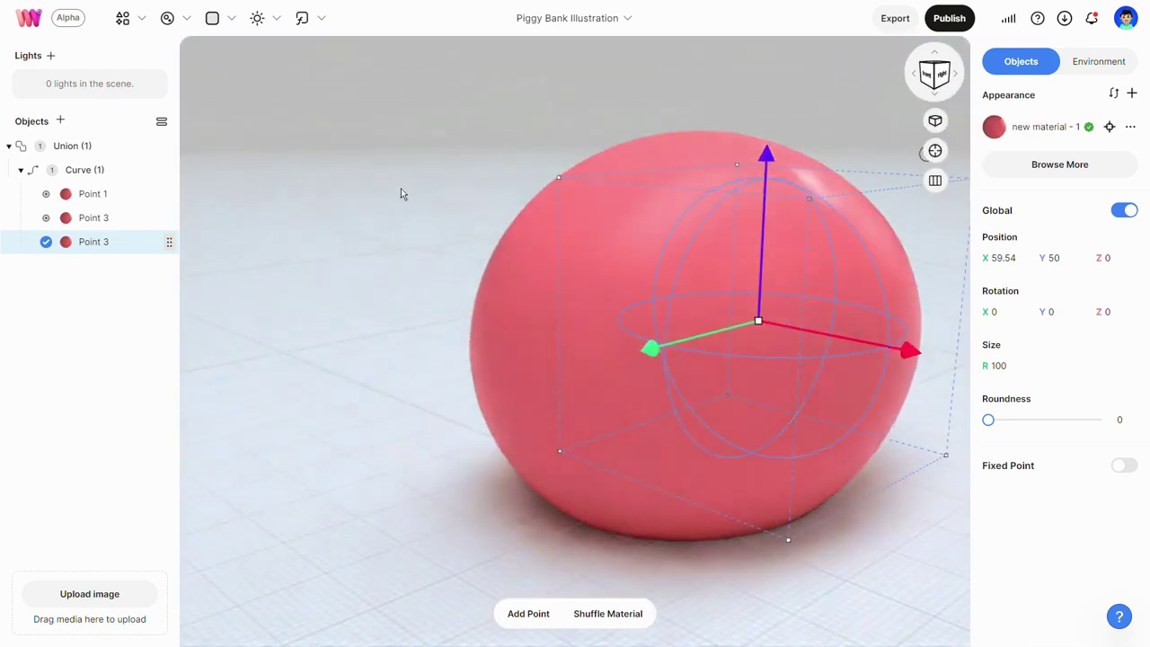
Step: Duplicate the whole Curve (1) body as a negative copy
click(64, 171)
click(21, 170)
key(ctrl+d)
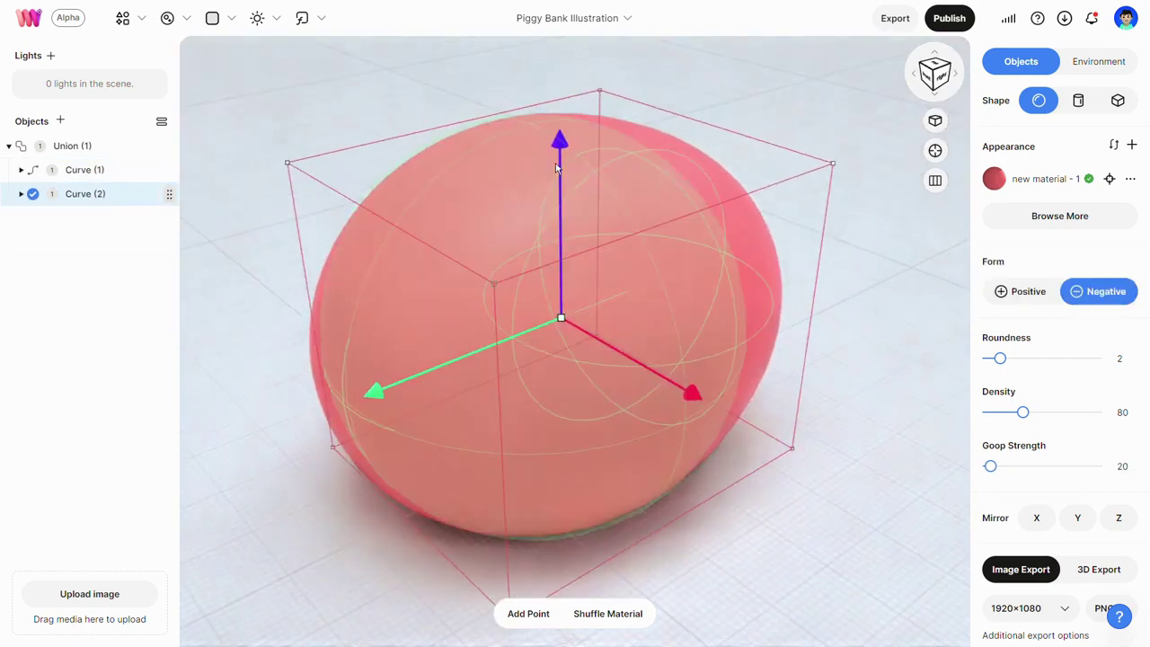
drag(557, 163, 557, 63)
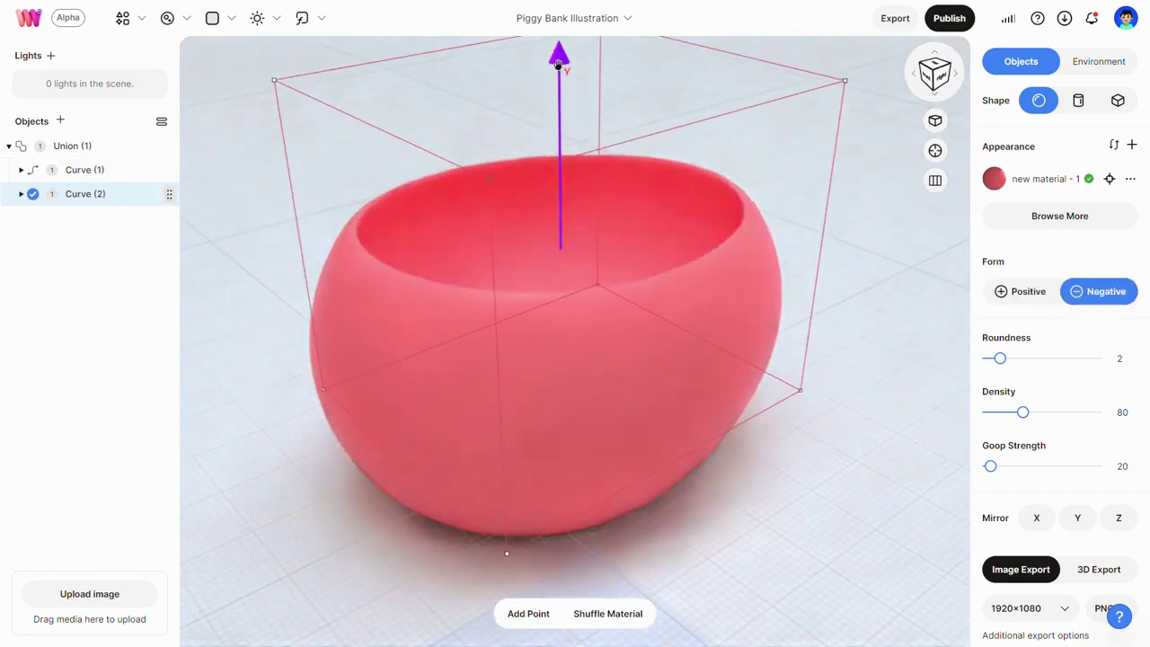
key(ctrl+z)
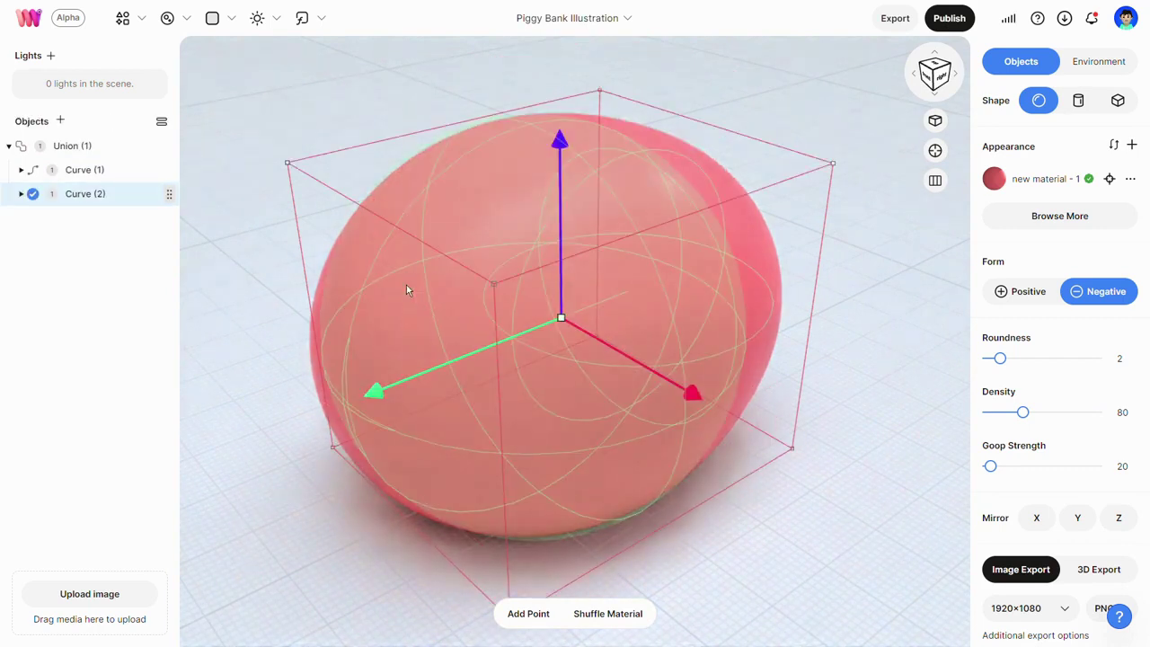
click(275, 279)
click(122, 18)
Step: Add a cylinder, turn it on its side, and place it in the union at the body's front
click(165, 93)
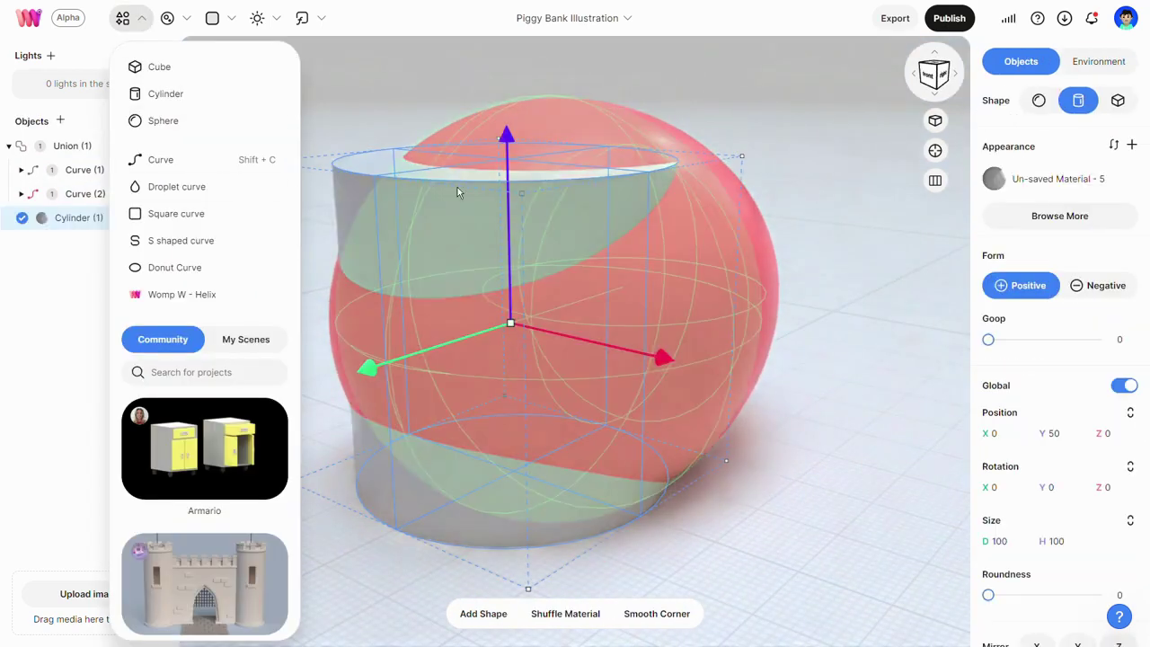
mouse_move(662, 185)
mouse_down()
mouse_move(362, 302)
mouse_move(377, 284)
mouse_up()
mouse_move(500, 330)
mouse_down()
mouse_move(467, 305)
mouse_move(270, 366)
mouse_up()
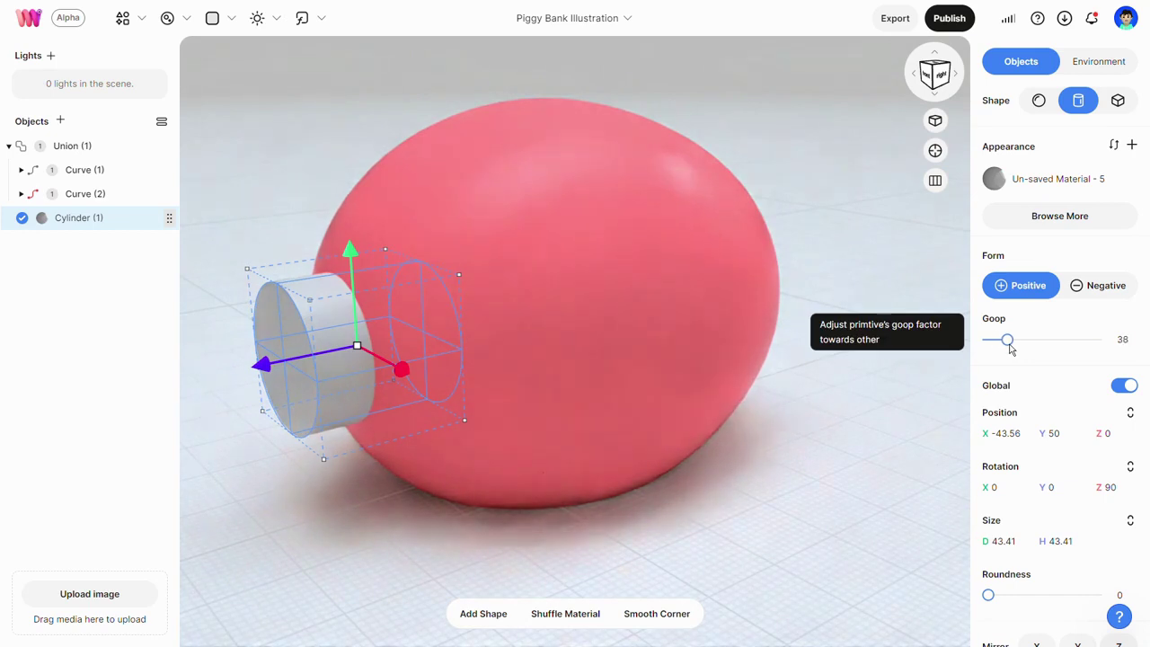
drag(115, 220, 108, 148)
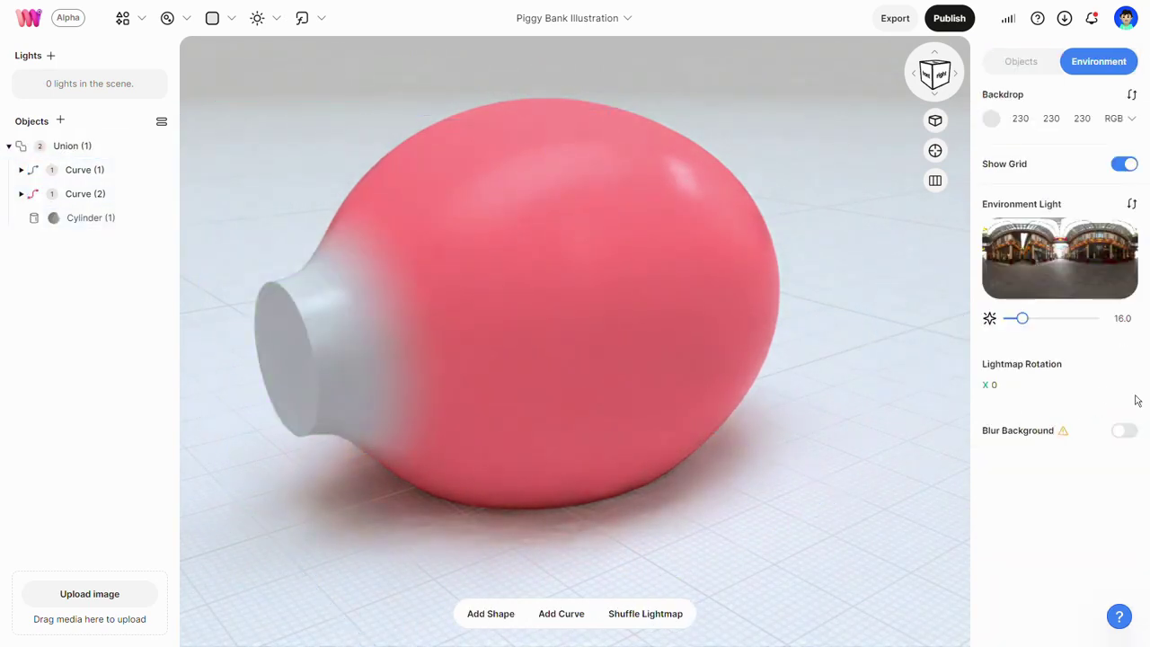
click(293, 343)
scroll(1012, 395, down, 3)
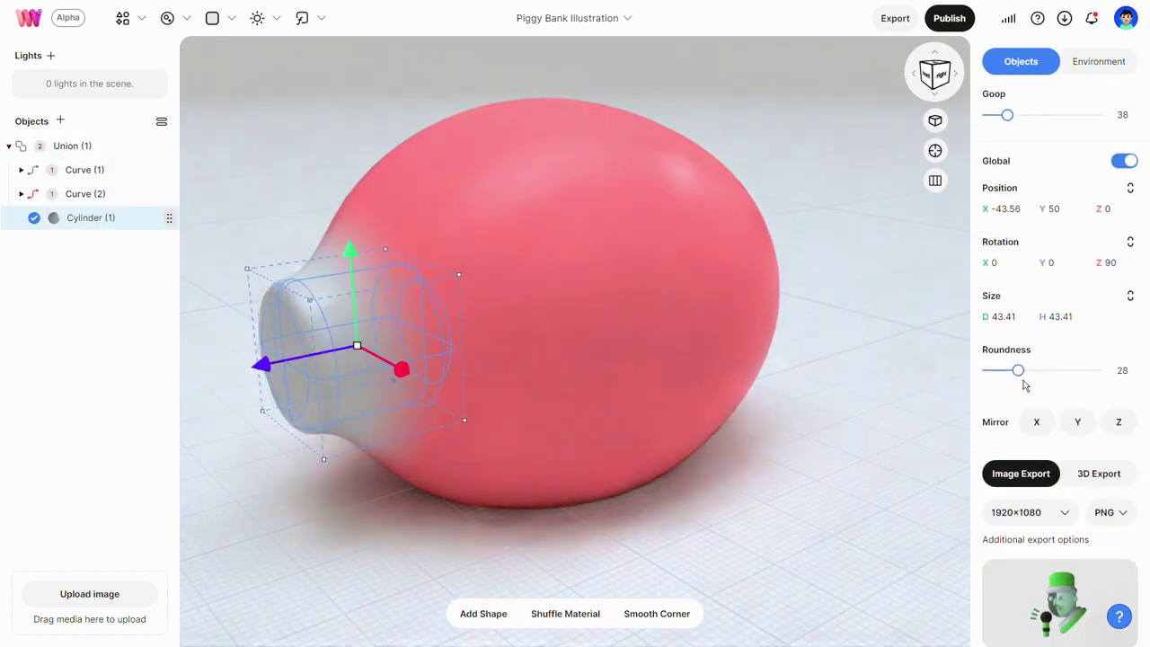
drag(266, 363, 262, 371)
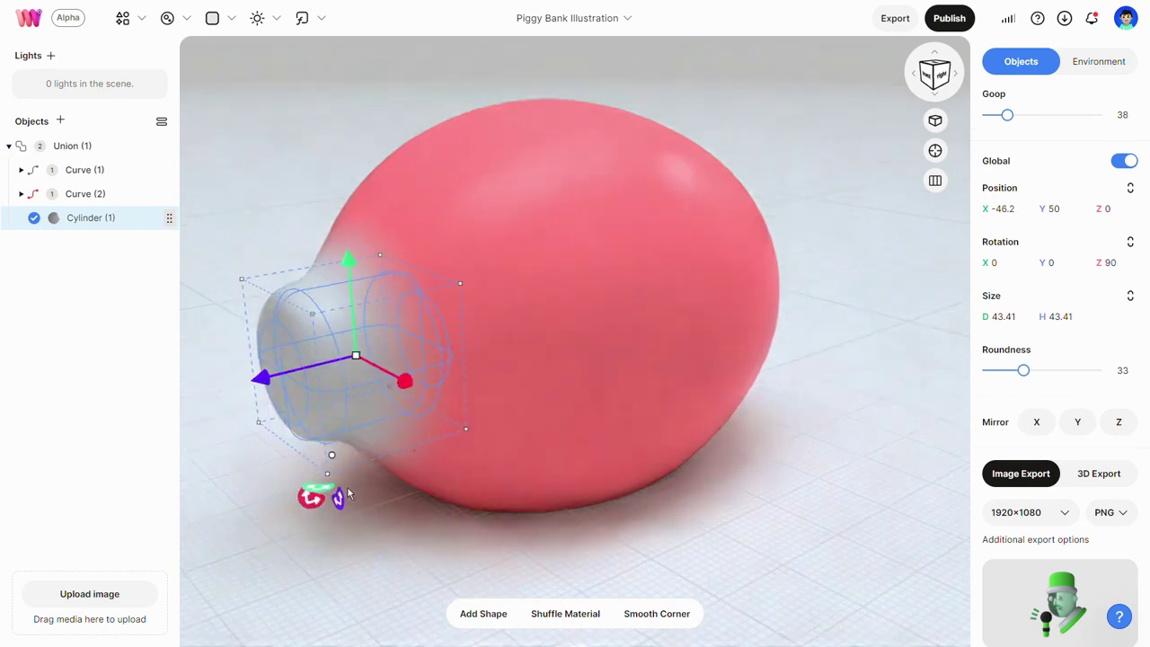
drag(321, 482, 51, 219)
Step: Apply the pink body material to the snout cylinder
click(20, 170)
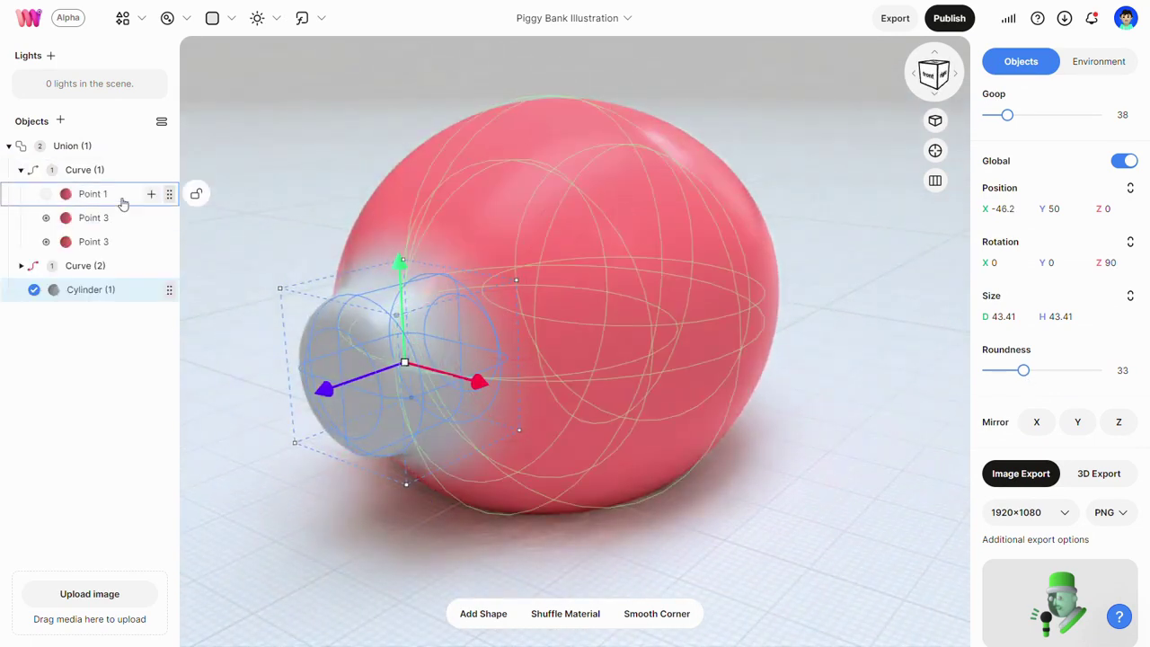
click(49, 193)
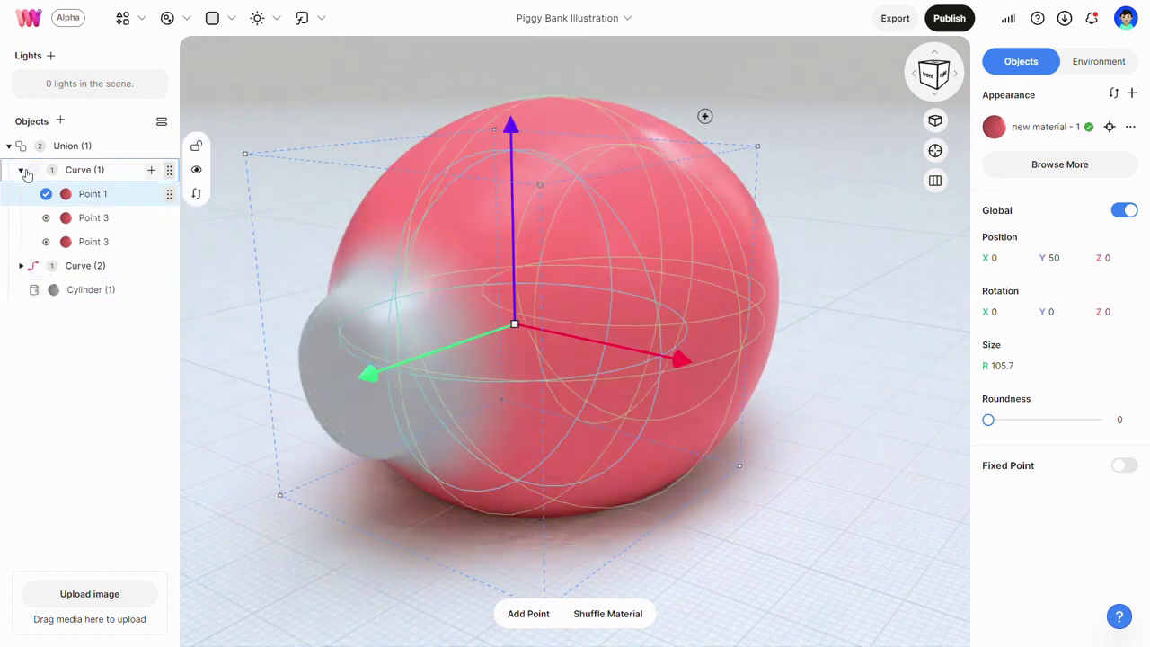
click(21, 170)
click(85, 218)
click(167, 18)
click(142, 174)
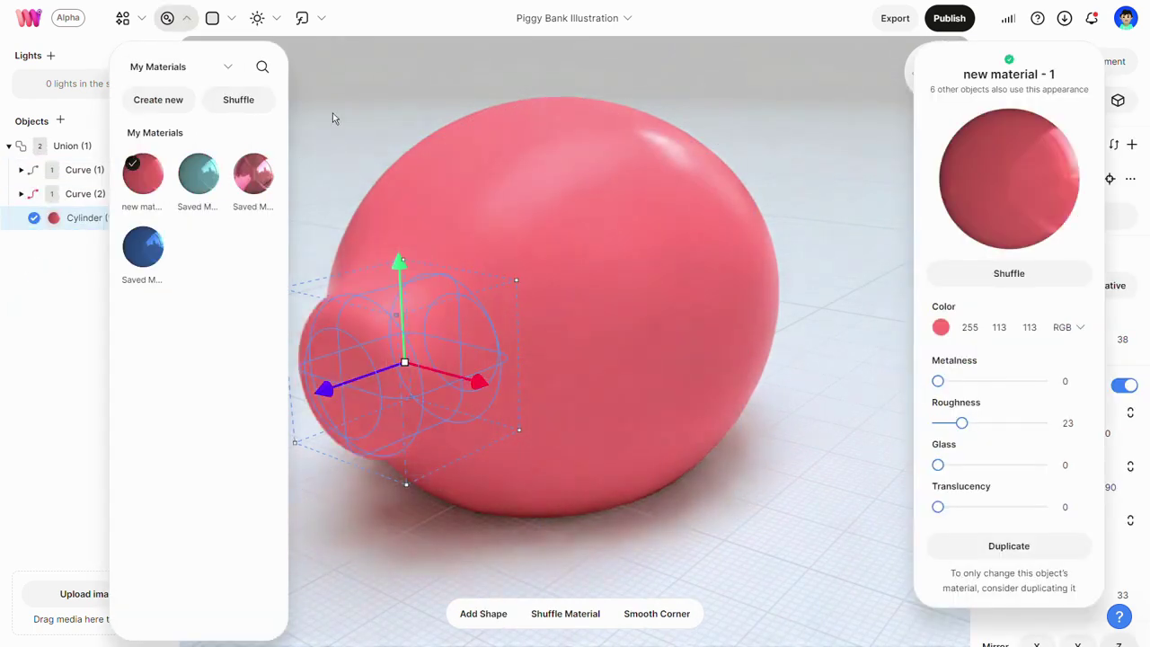
click(332, 118)
Step: Enlarge the snout to 46.59 and reduce its goop blending to about 35.6
click(409, 359)
drag(409, 360, 323, 389)
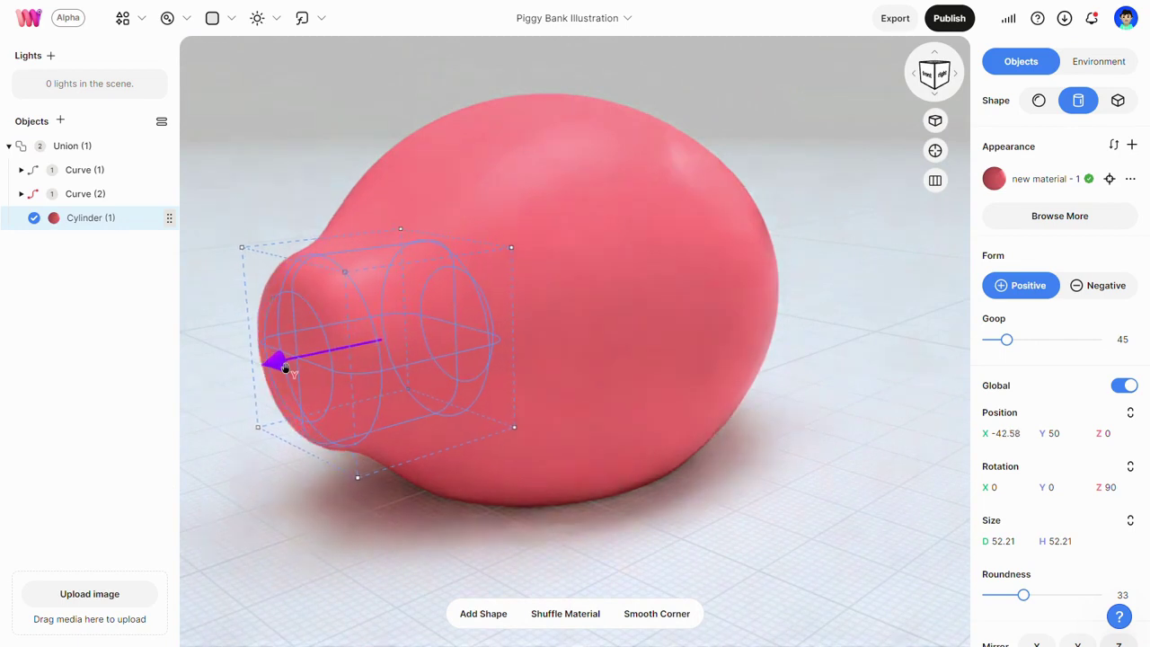
drag(1122, 341, 1033, 455)
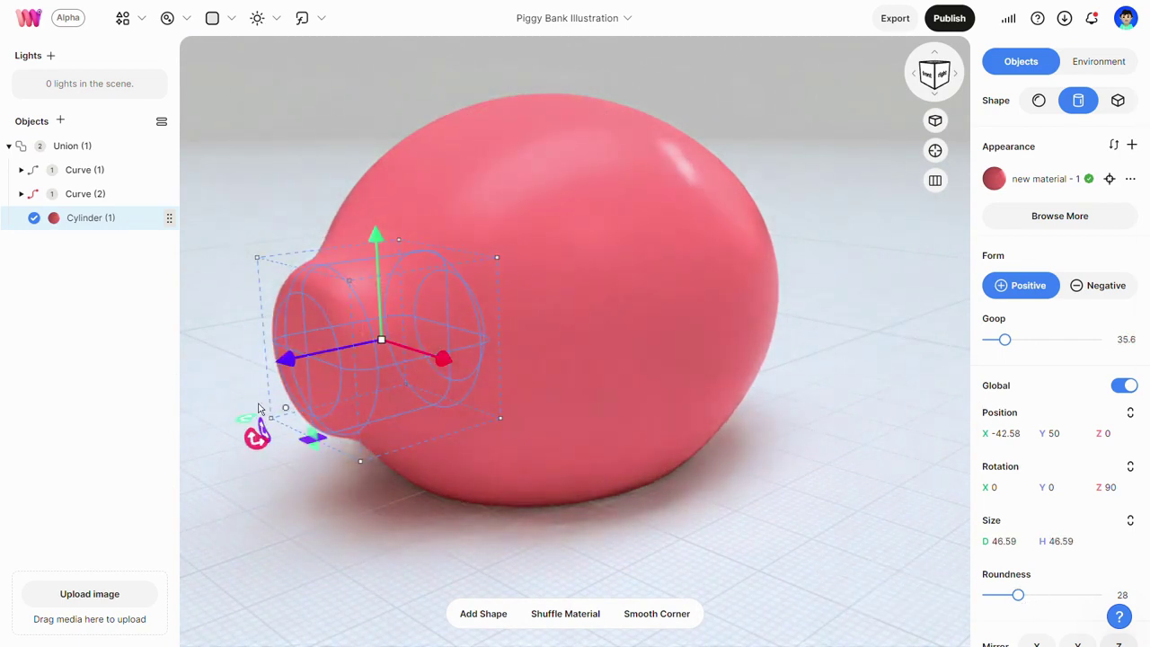
mouse_move(288, 364)
right_down()
mouse_move(685, 423)
mouse_move(607, 410)
mouse_move(811, 372)
right_up()
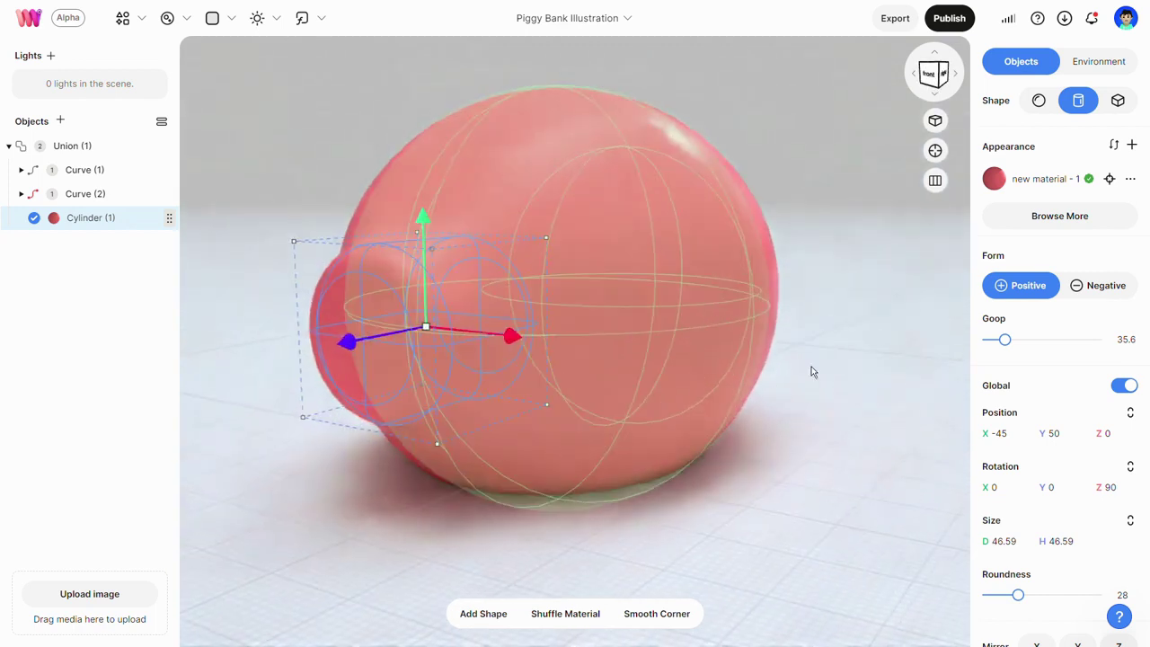
key(ctrl+d)
Step: Turn the snout duplicate into a sphere with its own black material and no goop
click(994, 178)
click(1008, 544)
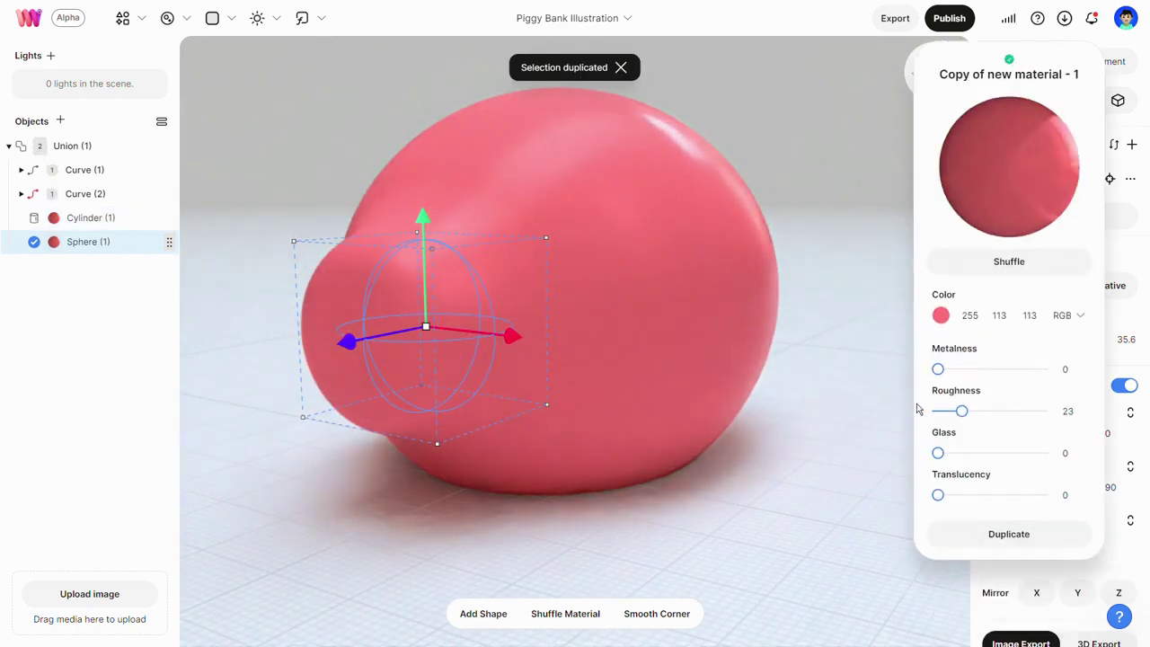
click(939, 313)
click(750, 418)
click(1013, 189)
drag(1004, 340, 982, 341)
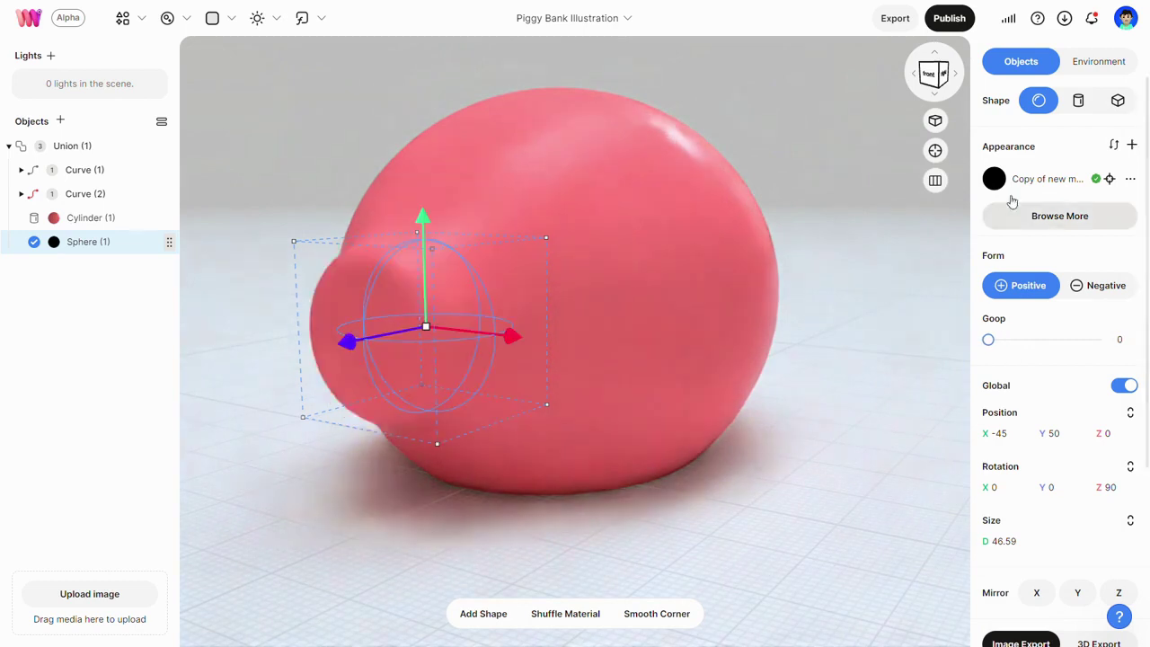
click(993, 179)
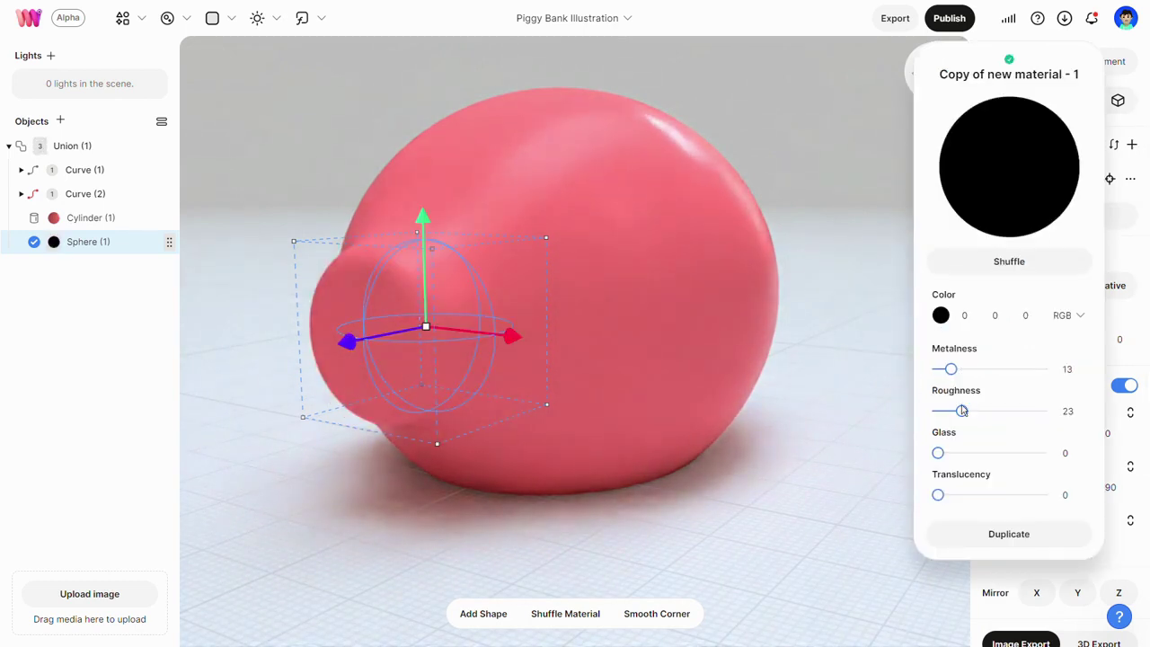
Step: Shrink the black sphere to 24.61, mirror it across Z, and set the eyes on the face
drag(294, 241, 358, 282)
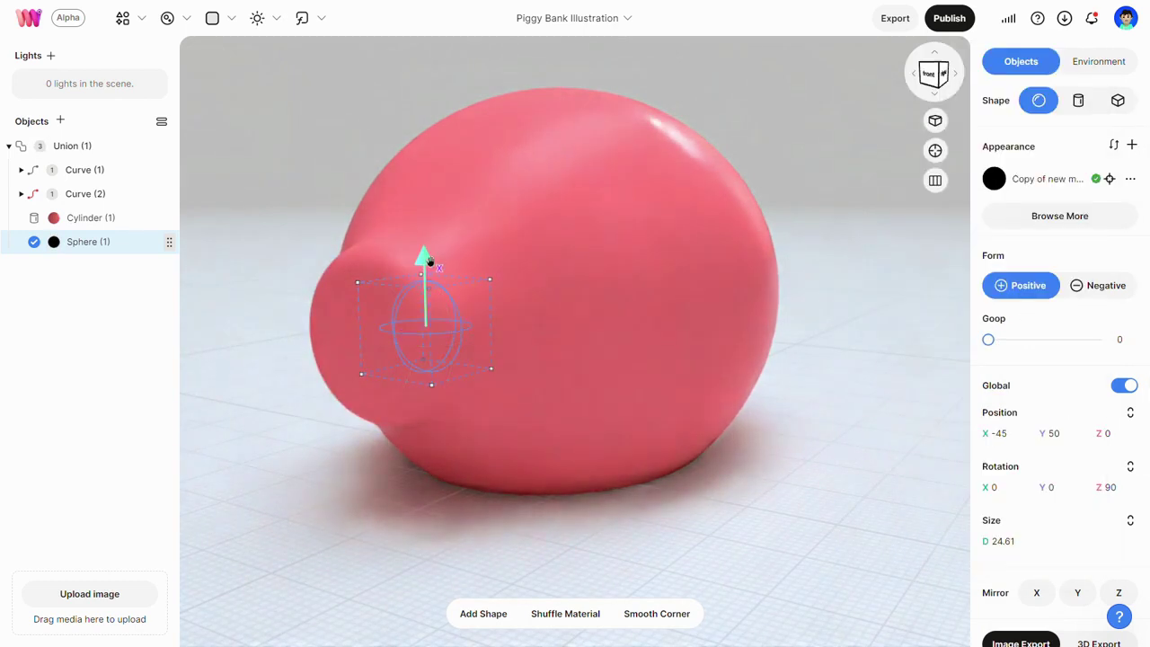
scroll(1082, 415, down, 4)
click(1118, 258)
mouse_move(474, 169)
mouse_down()
mouse_move(446, 201)
mouse_move(386, 197)
mouse_up()
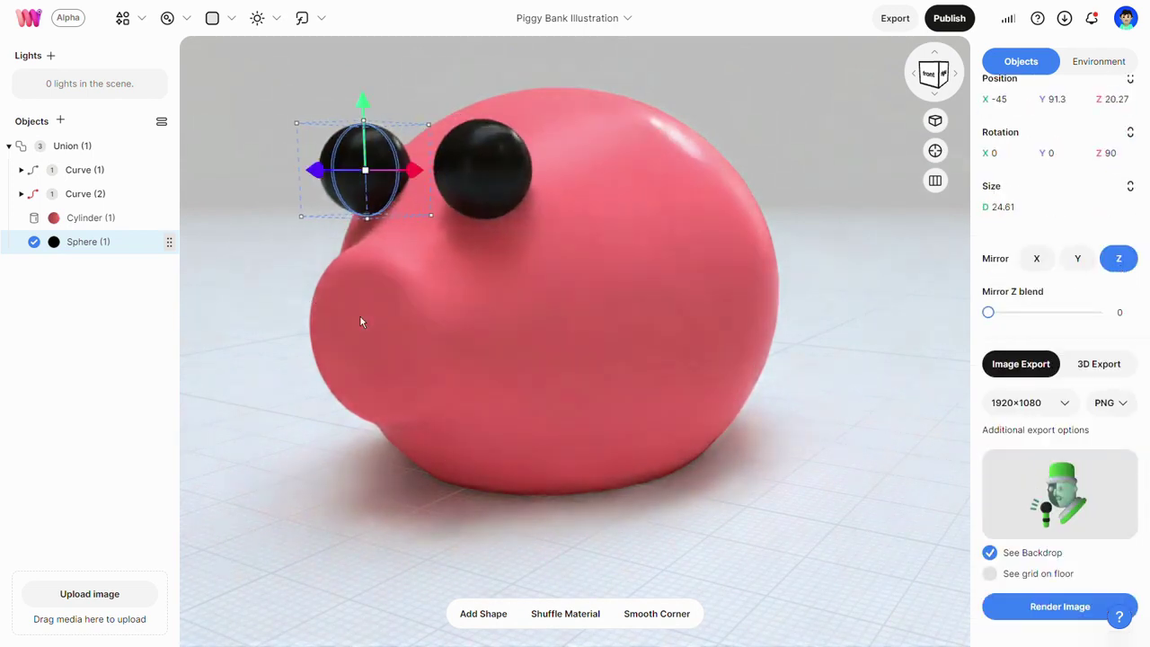
right_drag(359, 315, 498, 368)
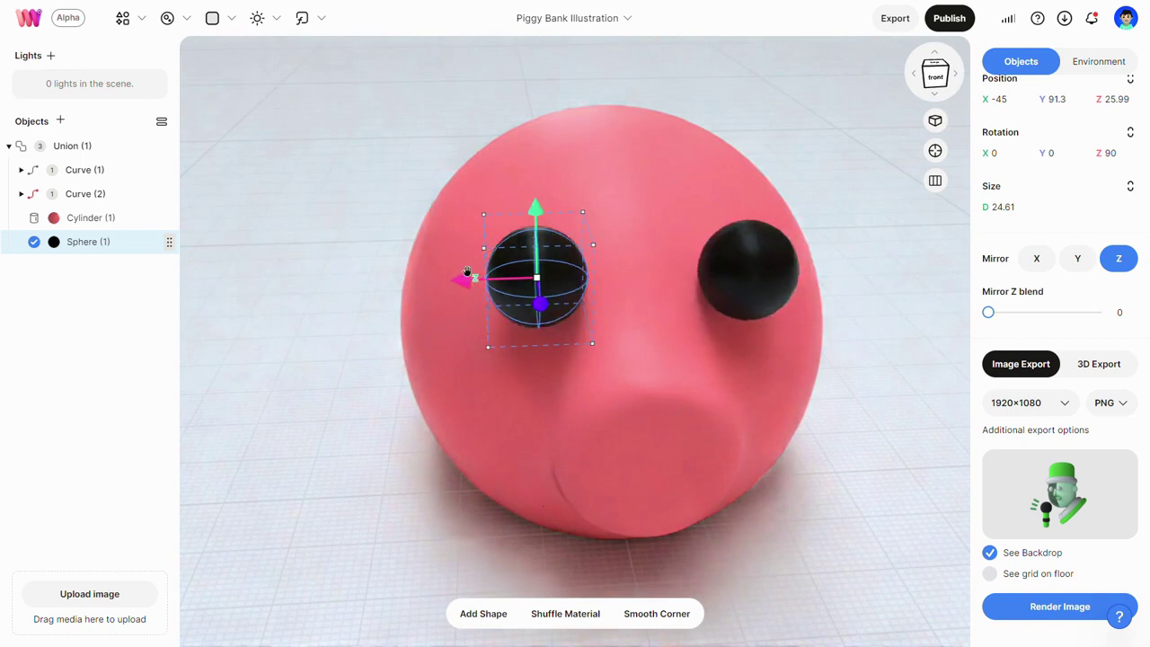
mouse_move(539, 302)
mouse_down()
mouse_move(548, 337)
mouse_move(539, 321)
mouse_up()
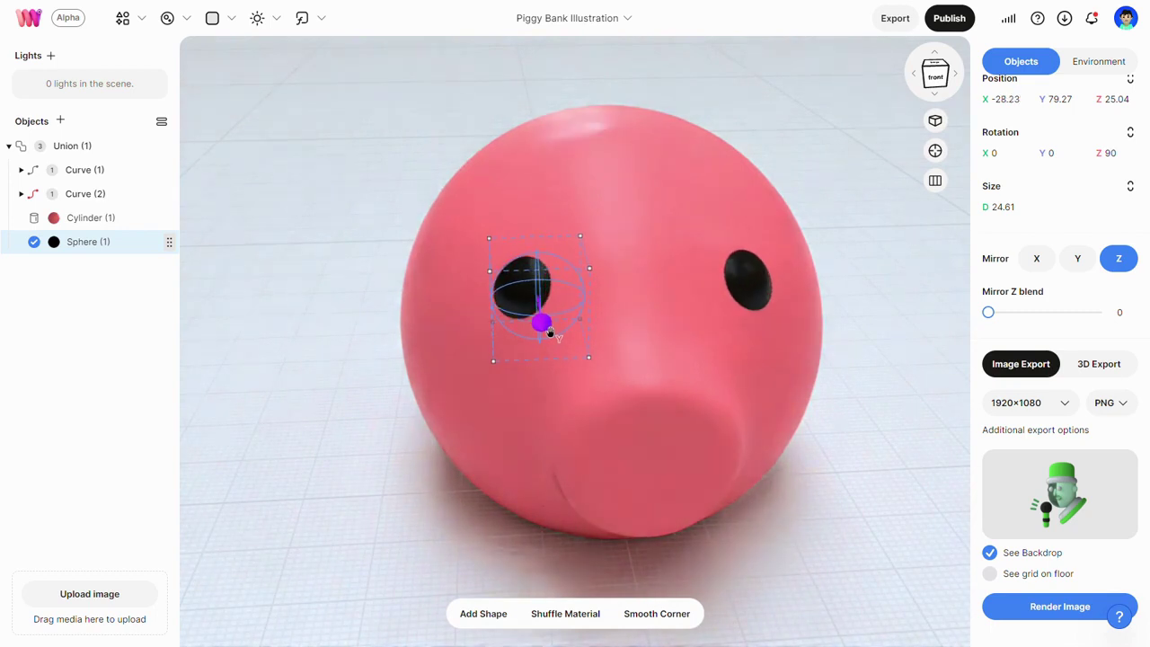
right_drag(550, 330, 728, 411)
click(390, 401)
Step: Duplicate the snout as a small negative shape mirrored across Z for nostrils
click(497, 350)
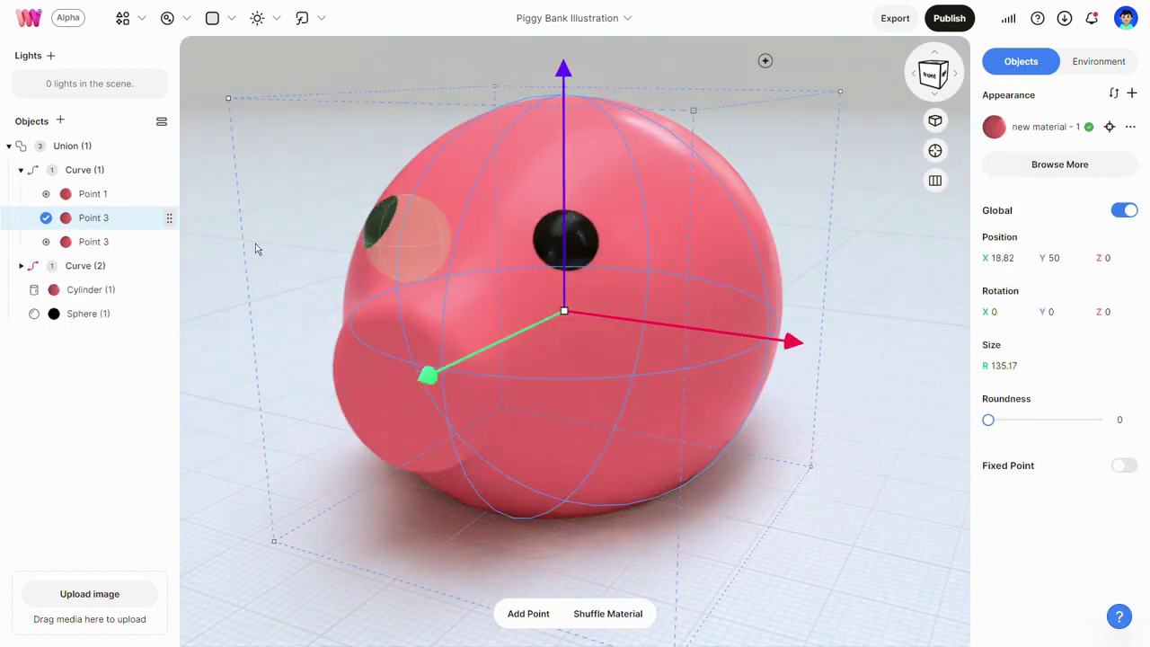
click(387, 355)
key(ctrl+d)
click(1038, 100)
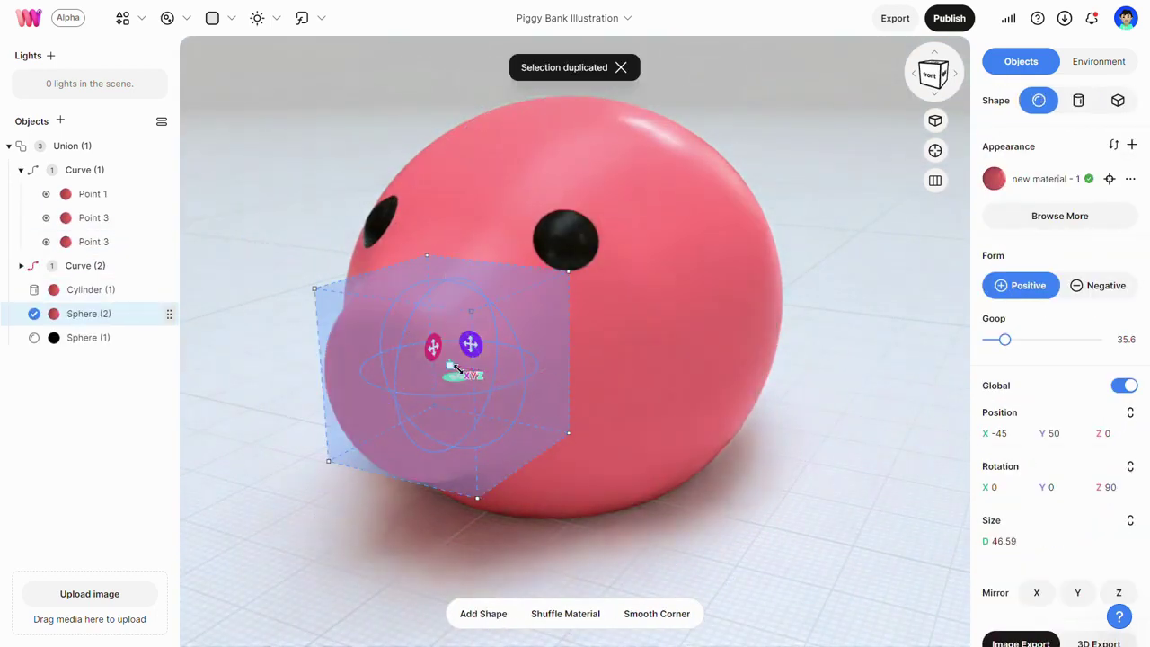
drag(456, 368, 386, 335)
click(1122, 285)
scroll(1104, 398, down, 4)
click(1118, 258)
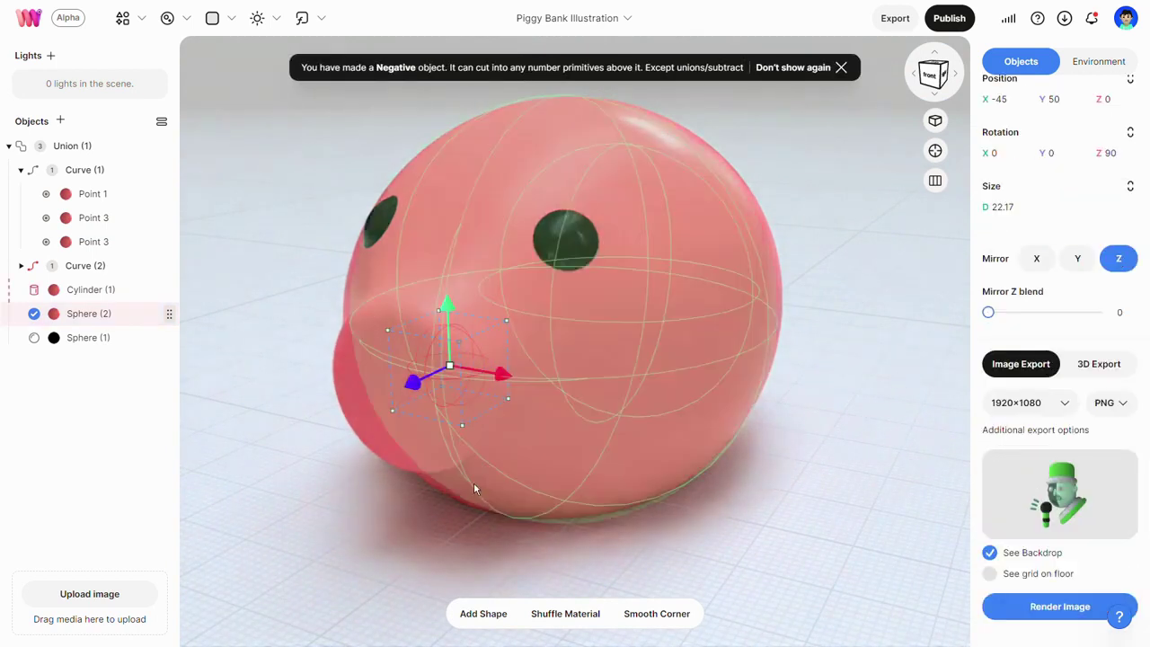
Step: Position the 13.23 nostril cut on the snout front, adjusting its size and depth
right_drag(474, 481, 577, 406)
drag(627, 383, 649, 425)
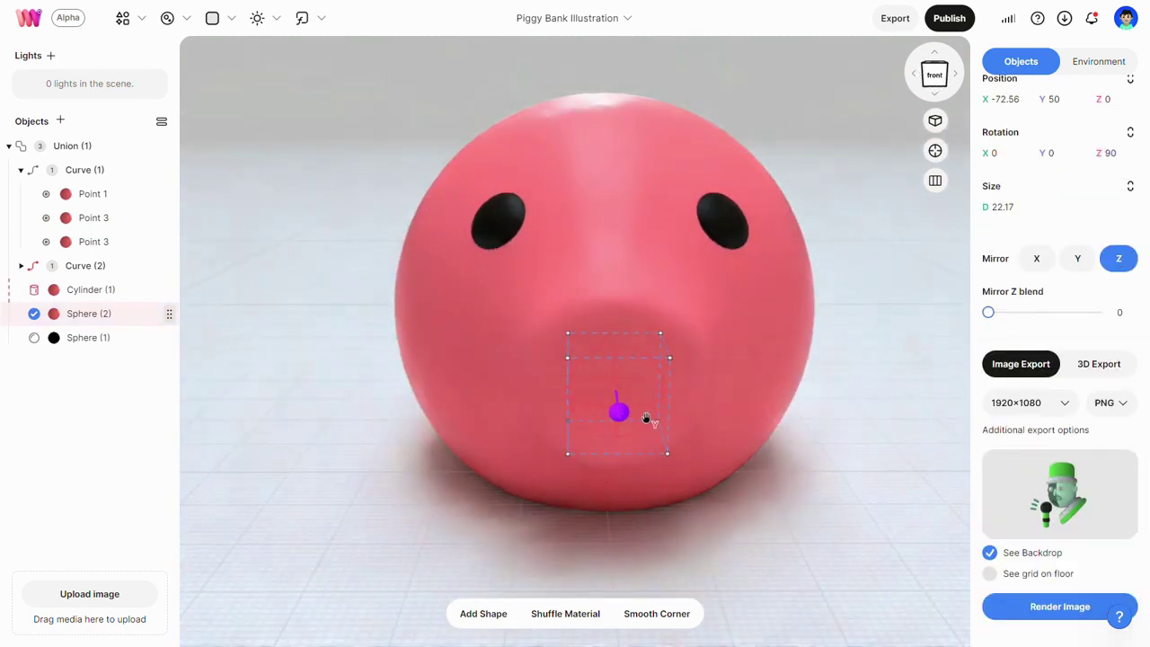
scroll(1020, 238, up, 3)
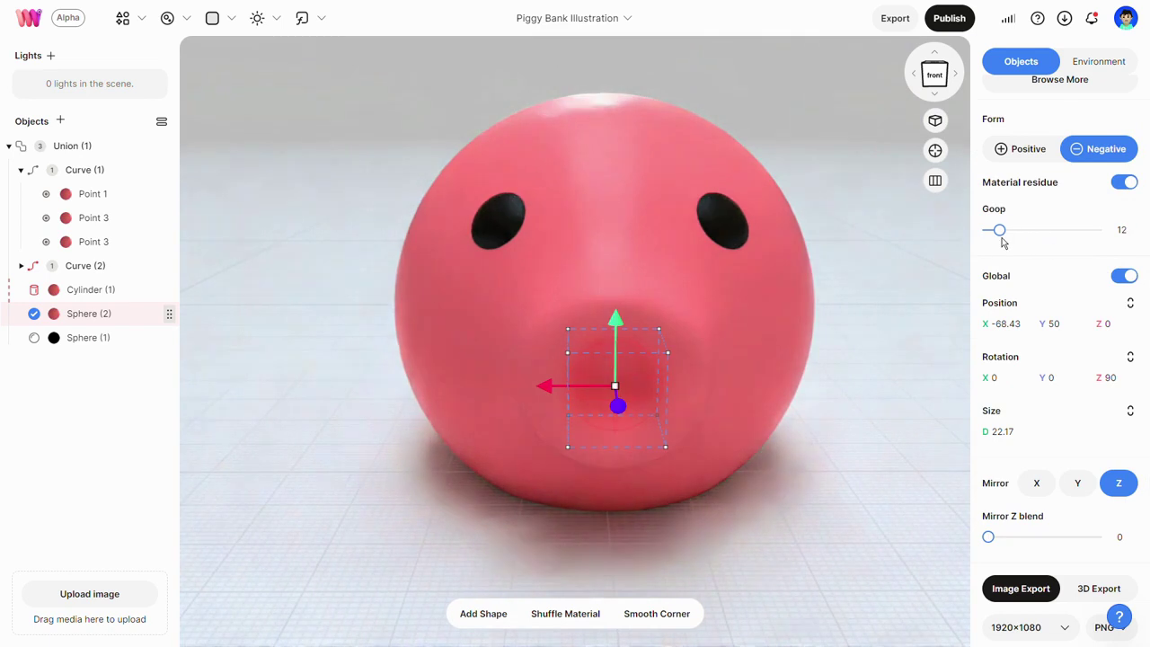
drag(552, 387, 527, 395)
mouse_move(559, 362)
right_down()
mouse_move(701, 358)
mouse_move(364, 370)
right_up()
drag(437, 345, 466, 344)
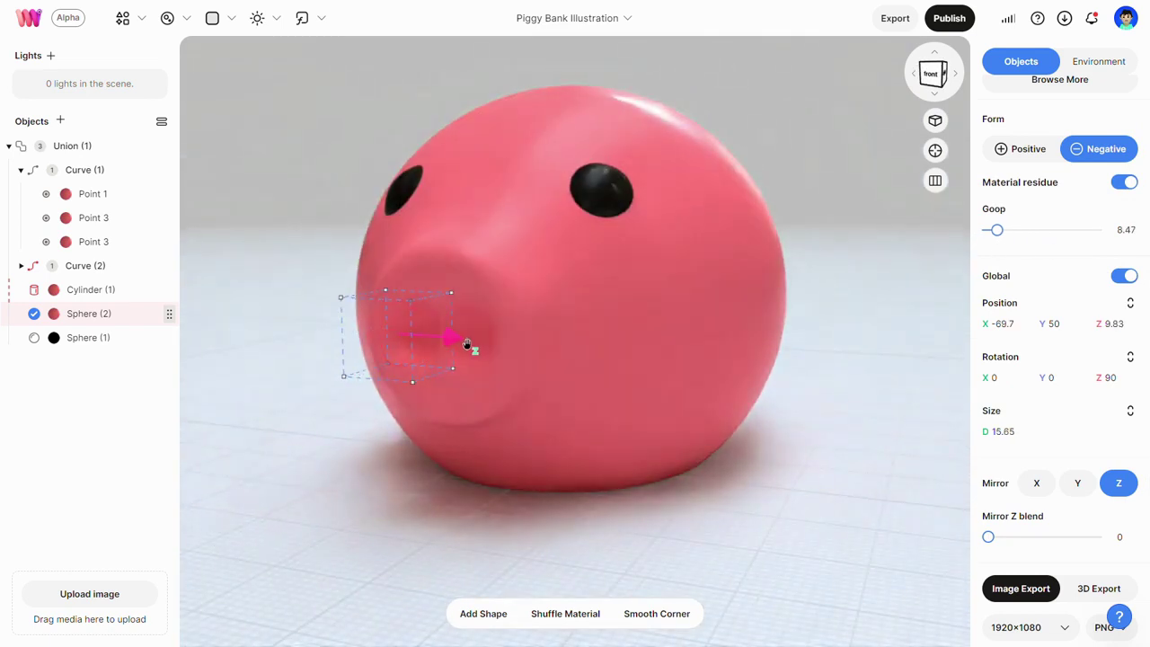
mouse_move(386, 328)
mouse_down()
mouse_move(373, 352)
mouse_move(472, 344)
mouse_up()
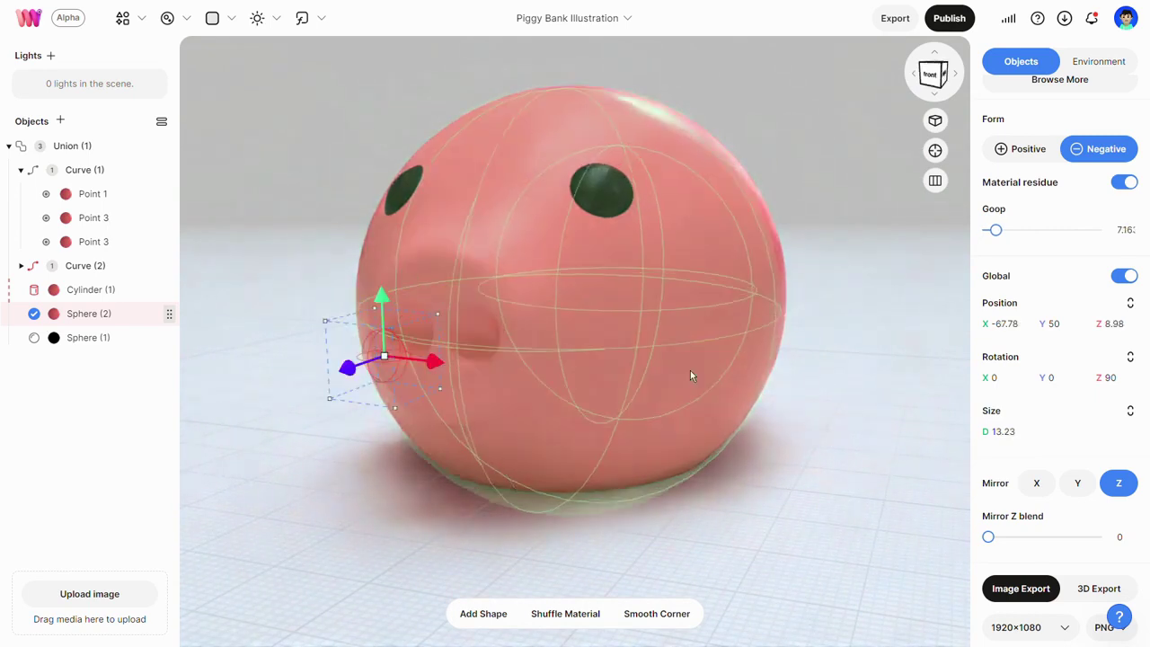
right_drag(690, 370, 807, 253)
Step: Group the snout cylinder with the nostril sphere
click(77, 338)
click(77, 313)
shift+click(82, 289)
right_click(82, 289)
click(220, 331)
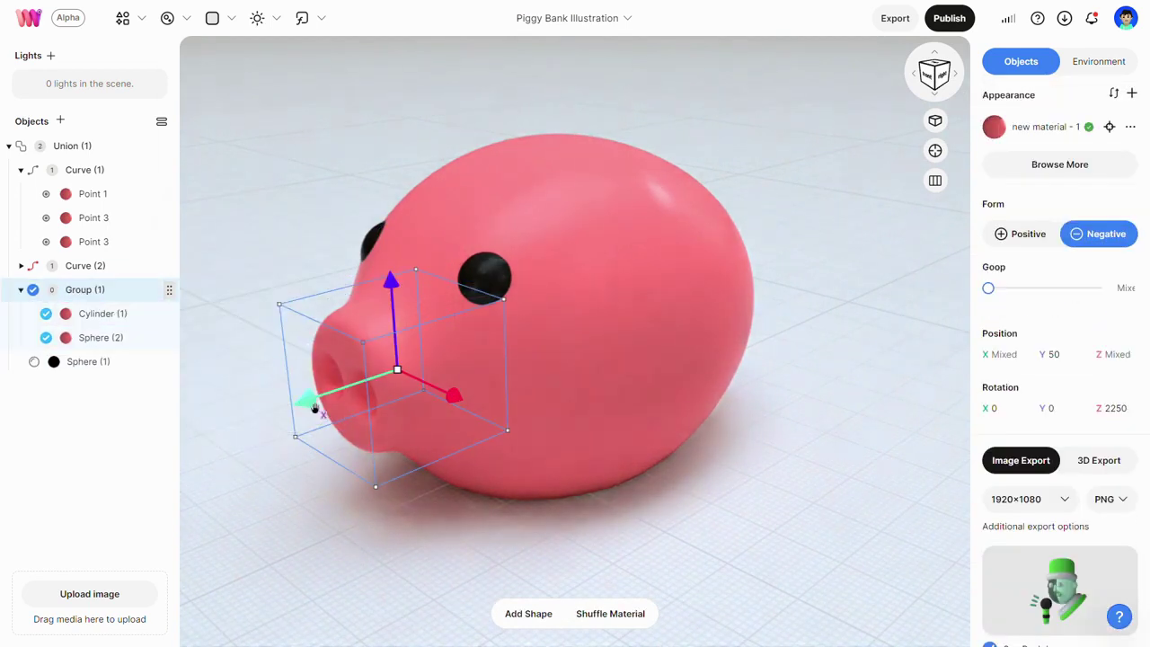
Step: In front view, resize the eye to 15.54 and reposition it on the face
right_drag(316, 434, 539, 524)
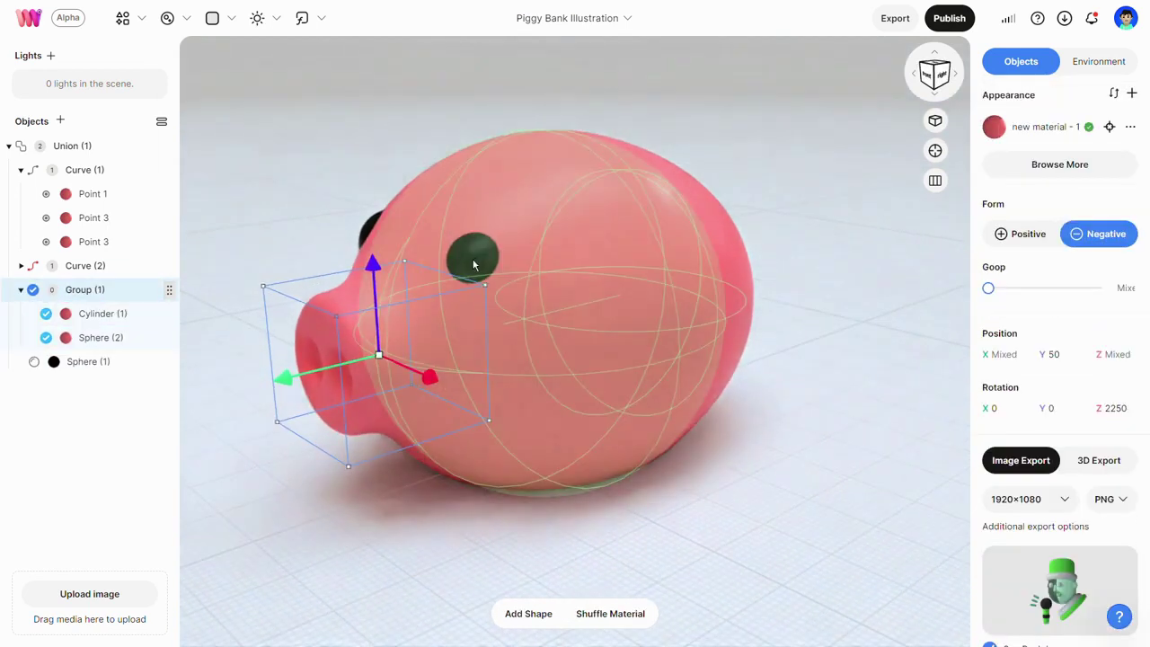
click(90, 361)
key(1)
mouse_move(532, 305)
mouse_down()
mouse_move(509, 303)
mouse_move(519, 312)
mouse_up()
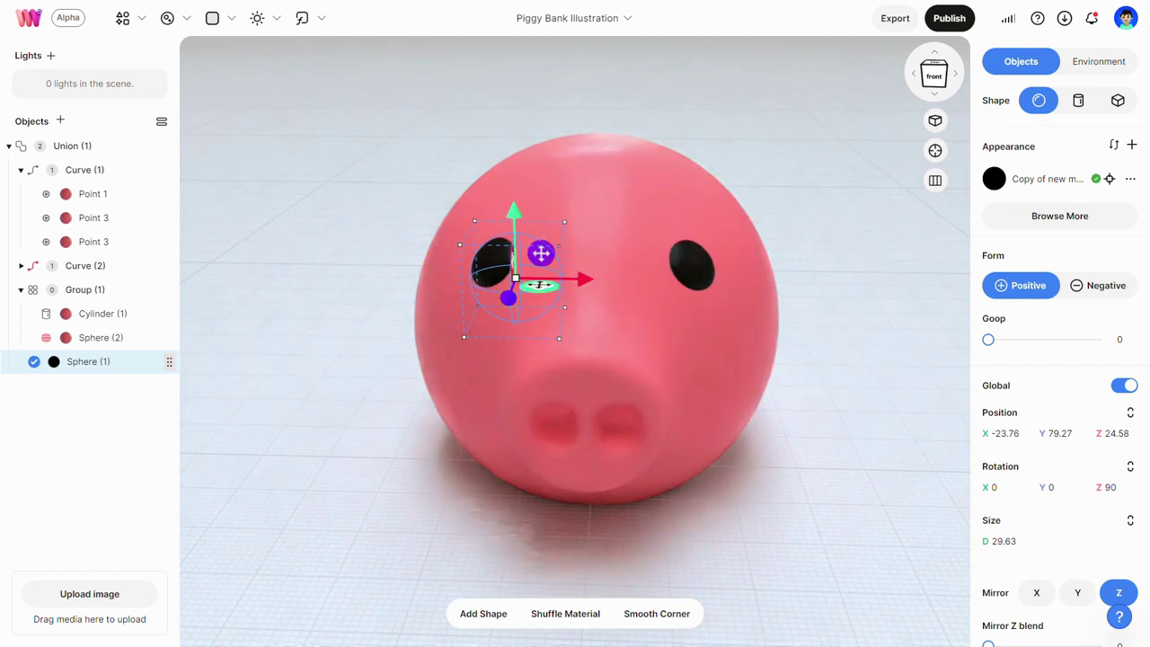
drag(540, 254, 521, 307)
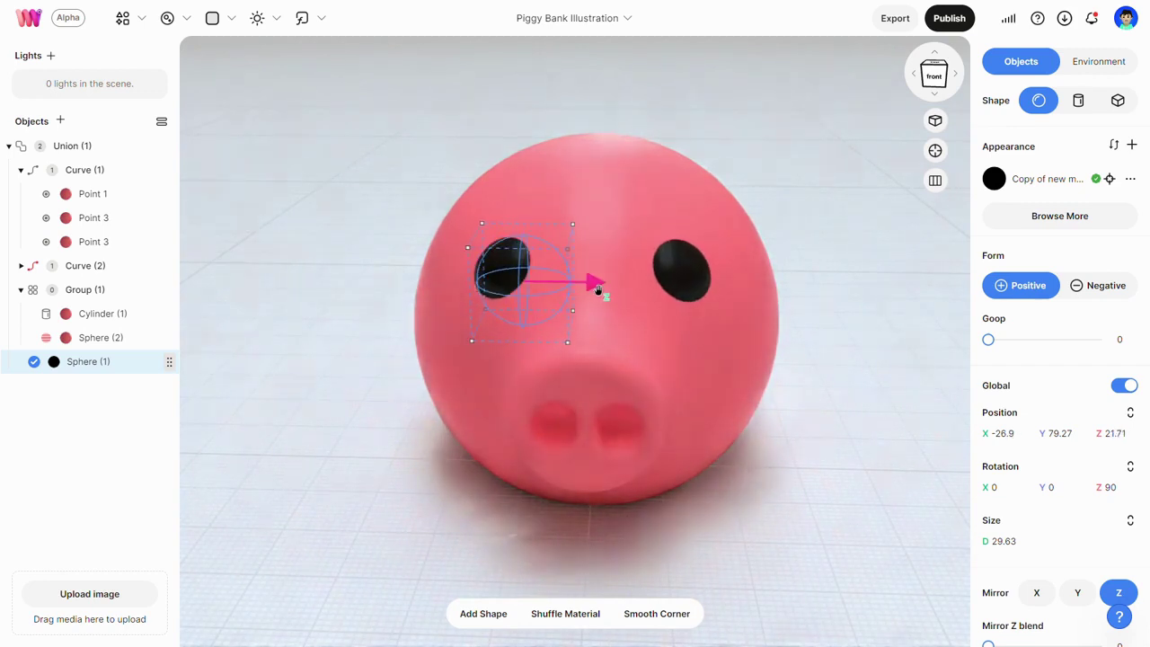
mouse_move(493, 254)
mouse_down()
mouse_move(524, 250)
mouse_move(481, 288)
mouse_move(489, 307)
mouse_up()
mouse_move(575, 289)
mouse_down()
mouse_move(530, 254)
mouse_move(503, 282)
mouse_move(510, 296)
mouse_move(500, 274)
mouse_up()
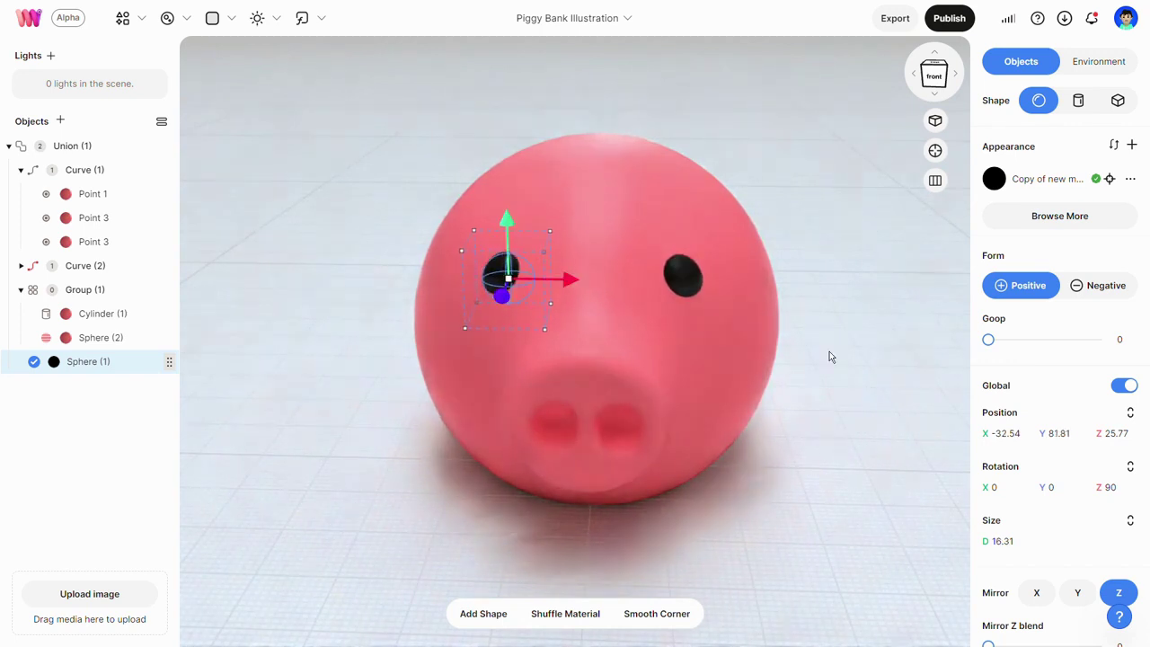
drag(829, 356, 502, 297)
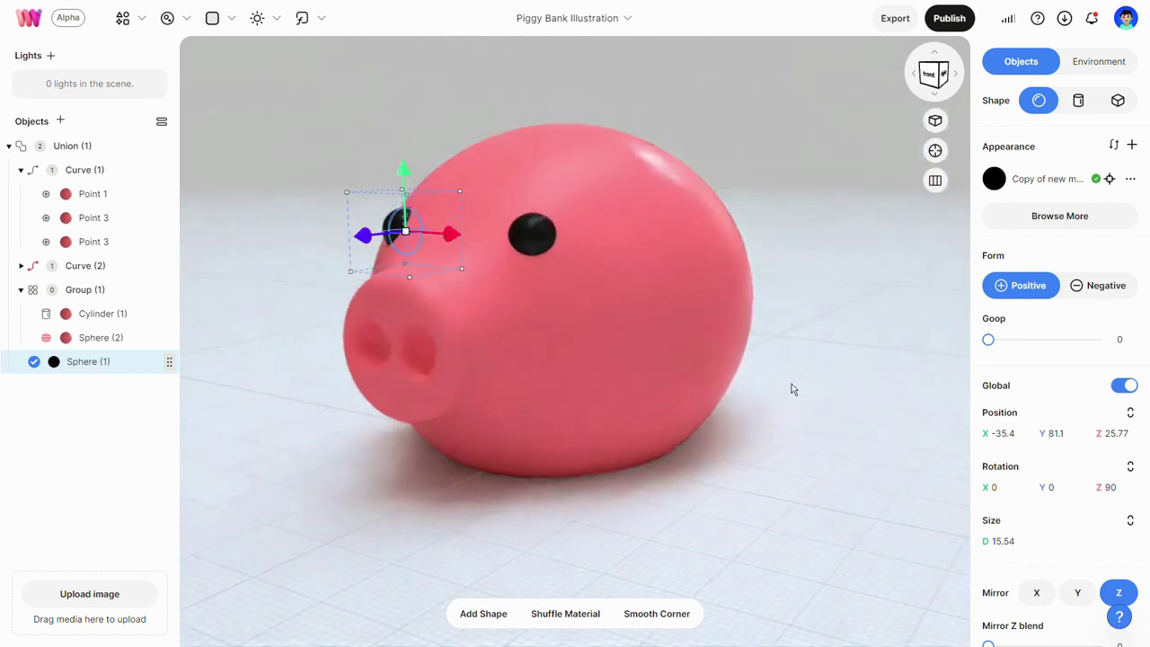
click(791, 385)
Step: Raise the whole pig union off the floor
click(71, 146)
drag(557, 112, 555, 56)
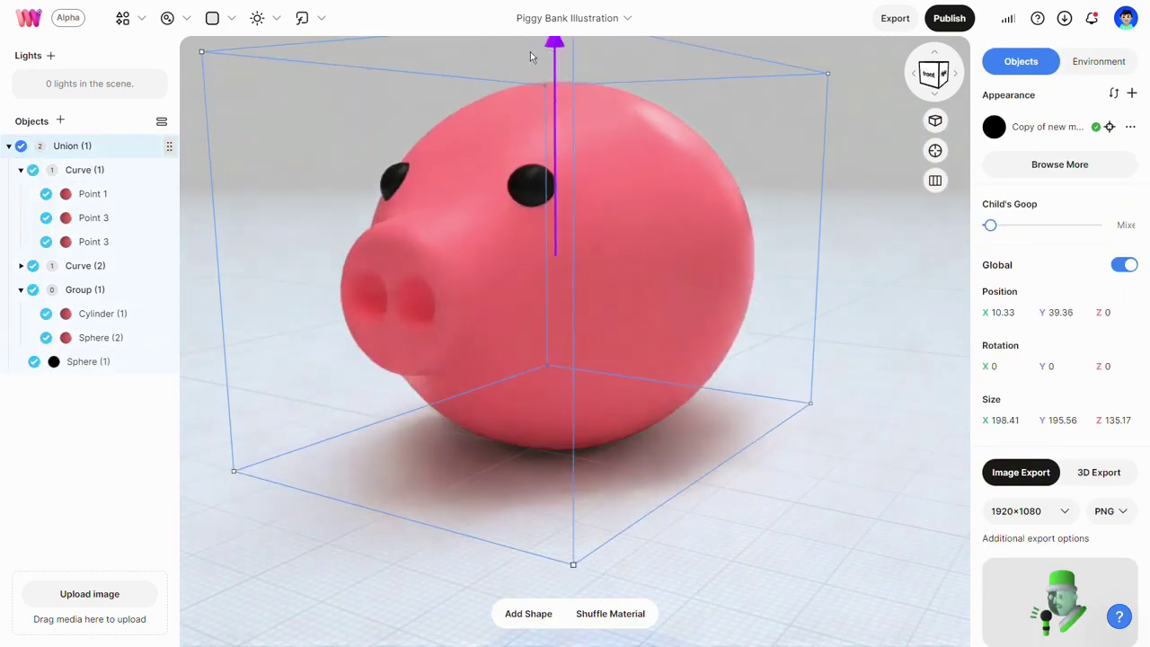
click(203, 195)
click(212, 18)
Step: Set a light blue backdrop and lift the pig higher above the floor
drag(359, 85, 346, 26)
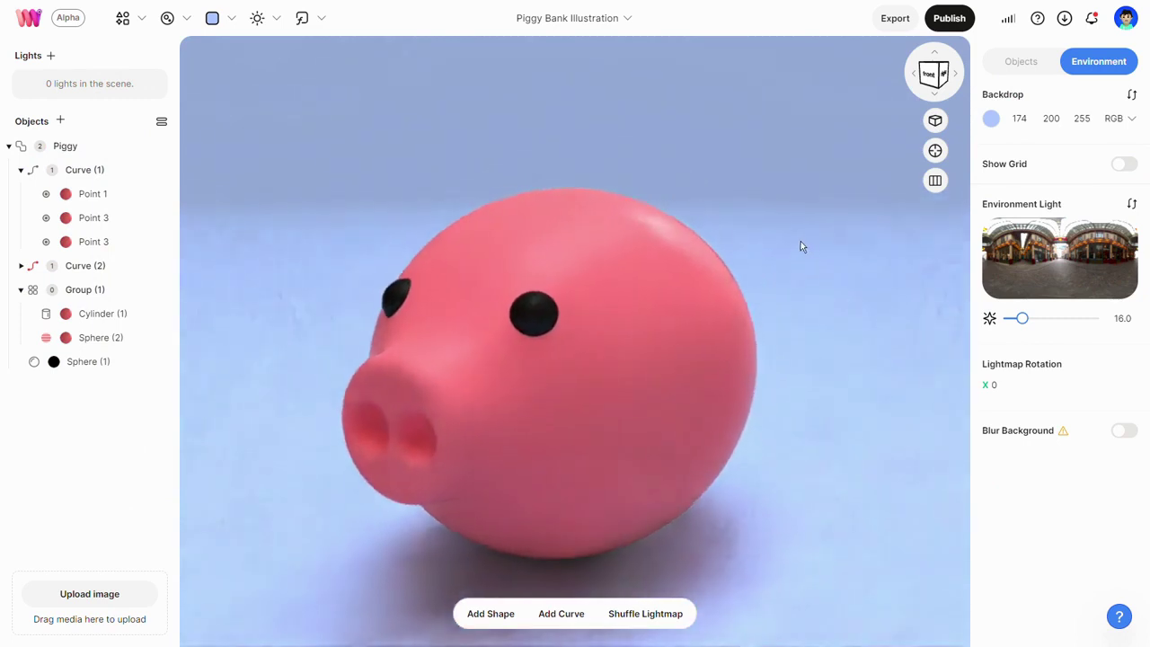
click(567, 210)
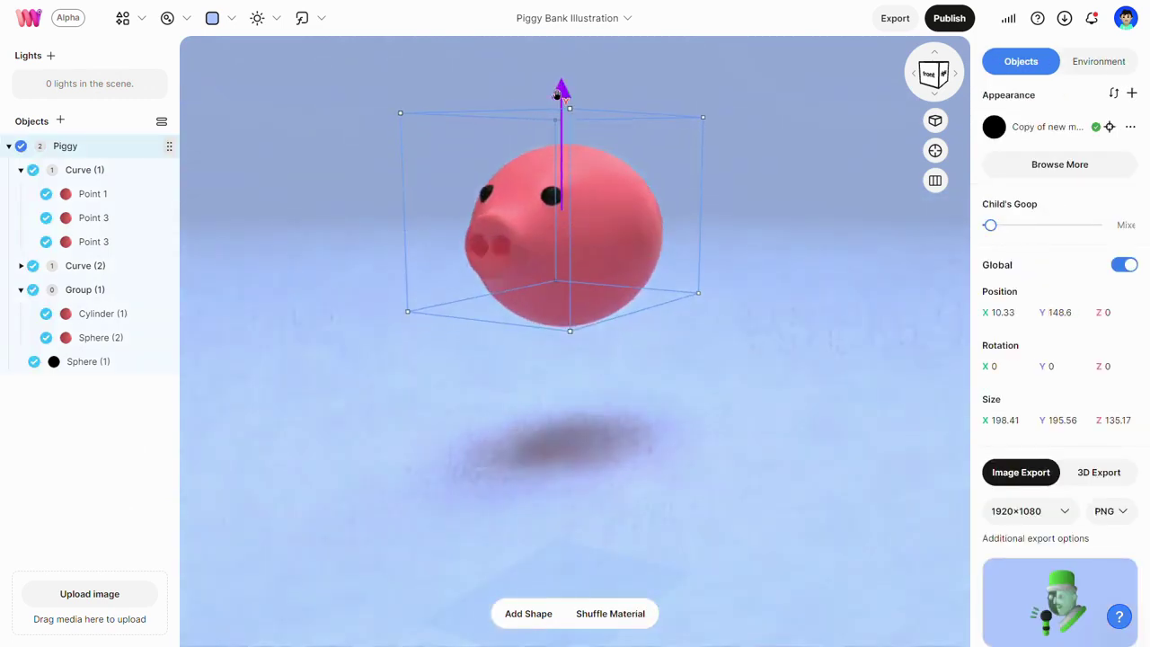
drag(567, 211, 785, 175)
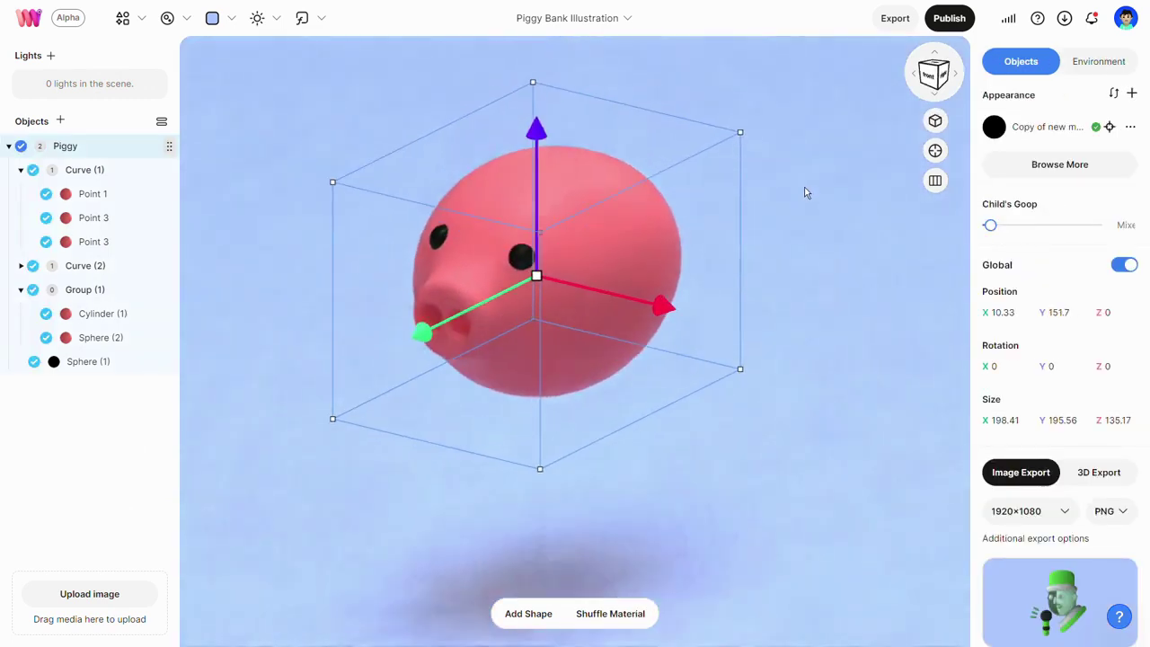
Step: Nudge the snout parts into place and duplicate the snout cylinder as Cylinder (2)
shift+click(129, 348)
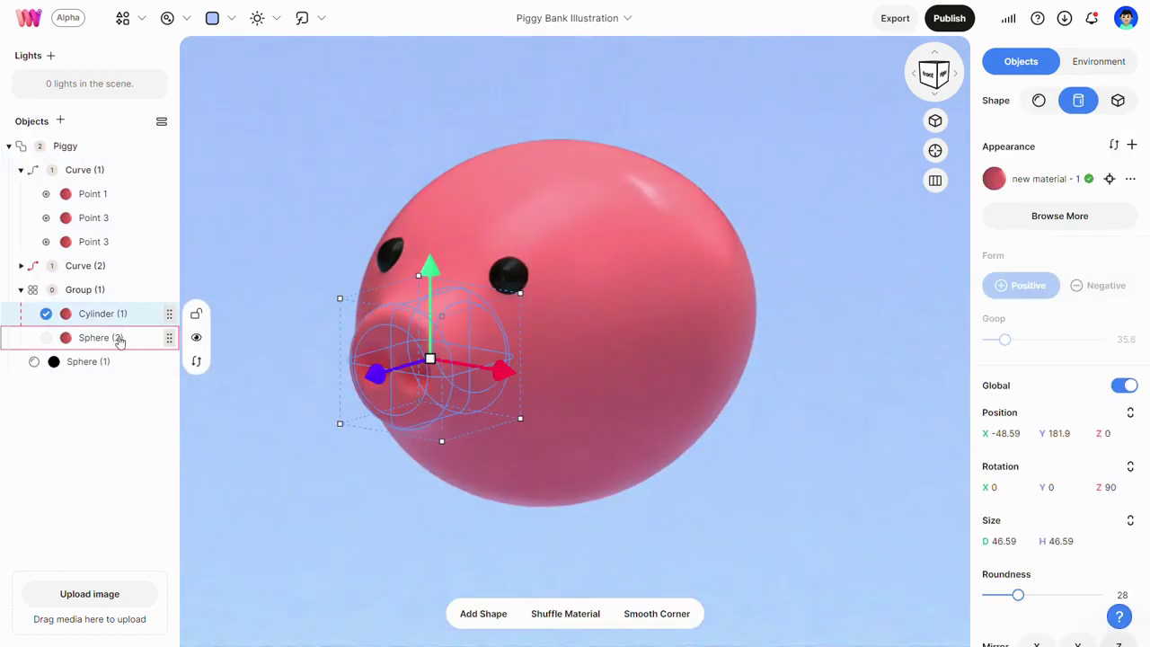
right_click(118, 335)
drag(359, 387, 436, 375)
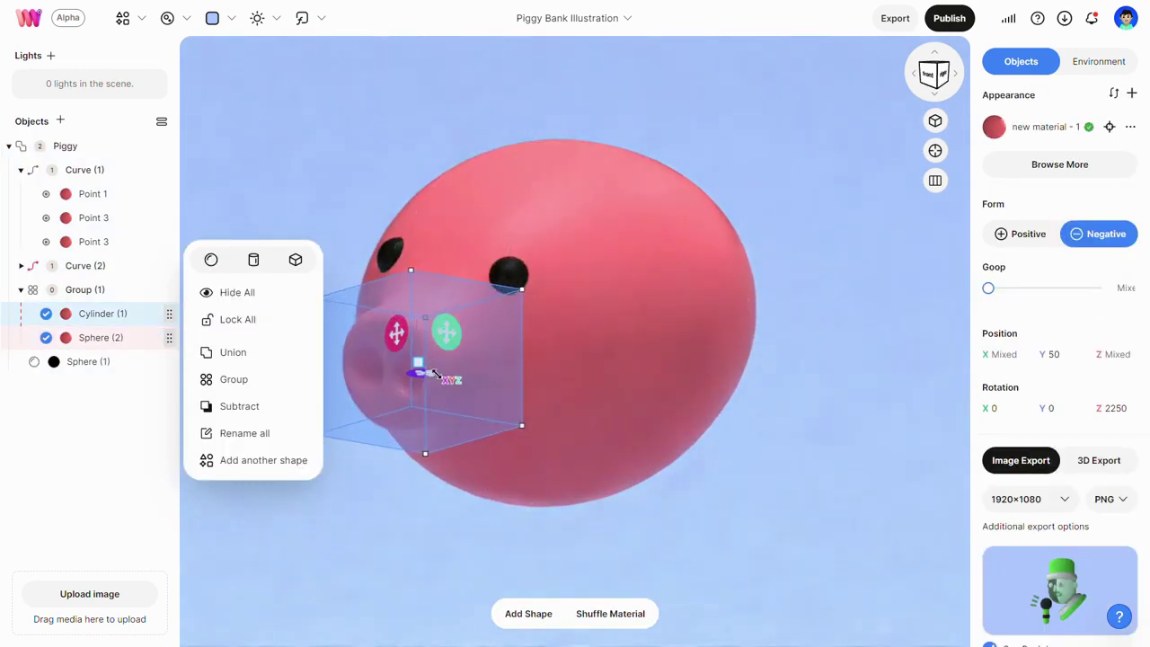
drag(369, 388, 370, 386)
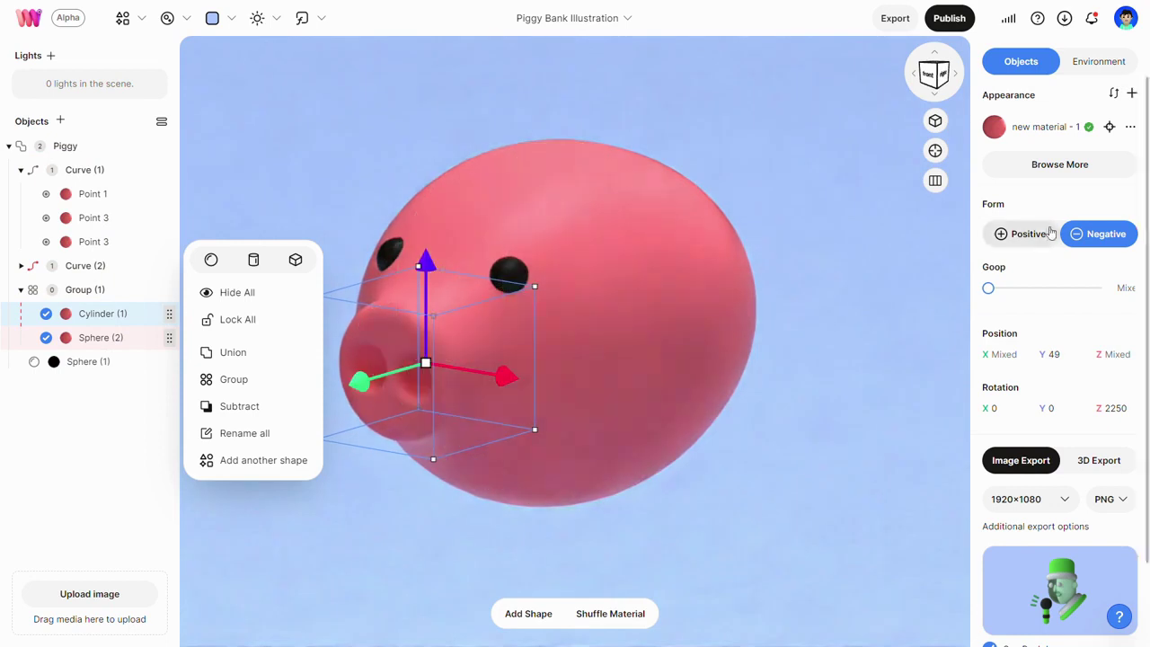
click(937, 126)
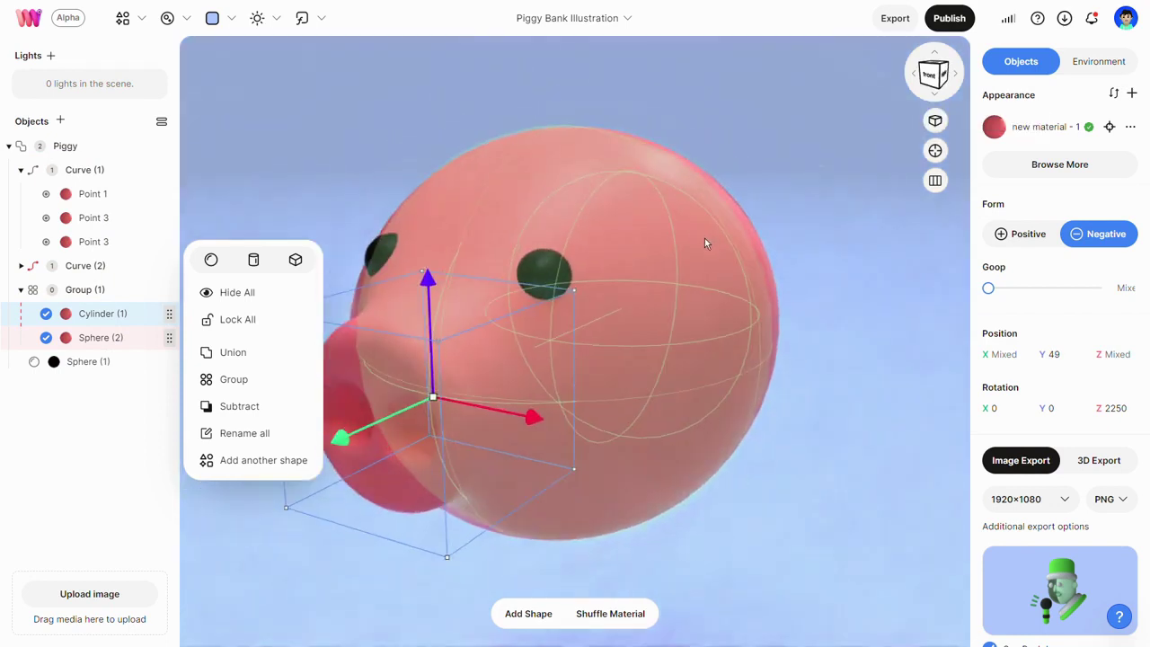
key(ctrl+d)
Step: Mirror the cylinder copy, stand it upright, and duplicate it along the body
scroll(1060, 405, down, 5)
click(1118, 421)
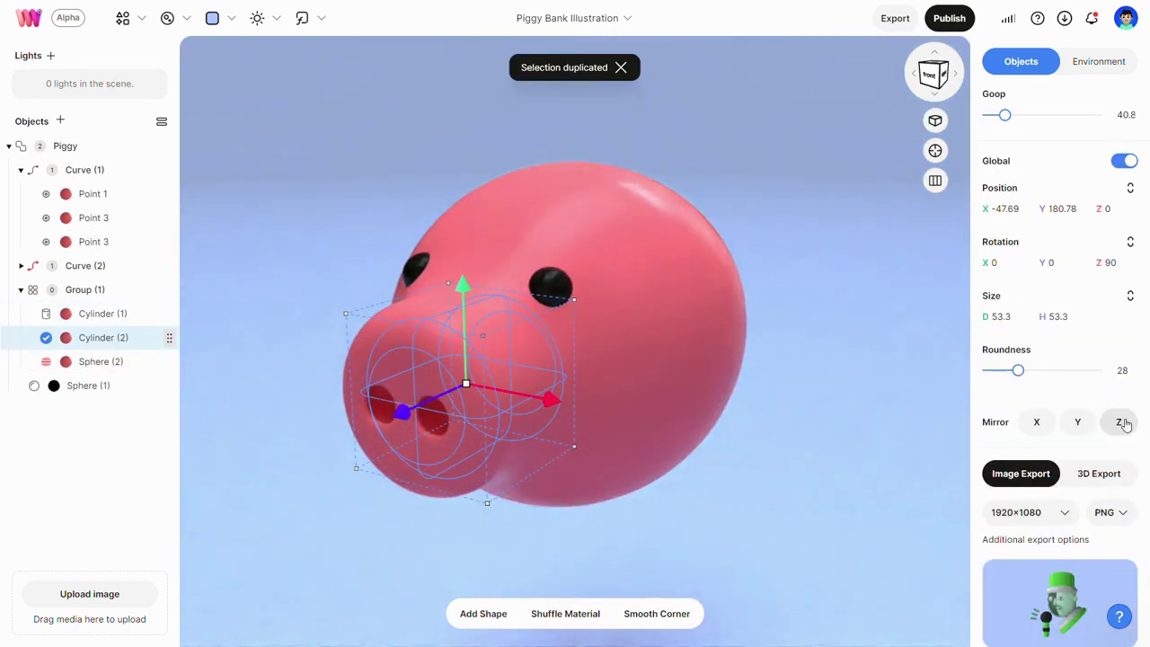
drag(330, 384, 388, 460)
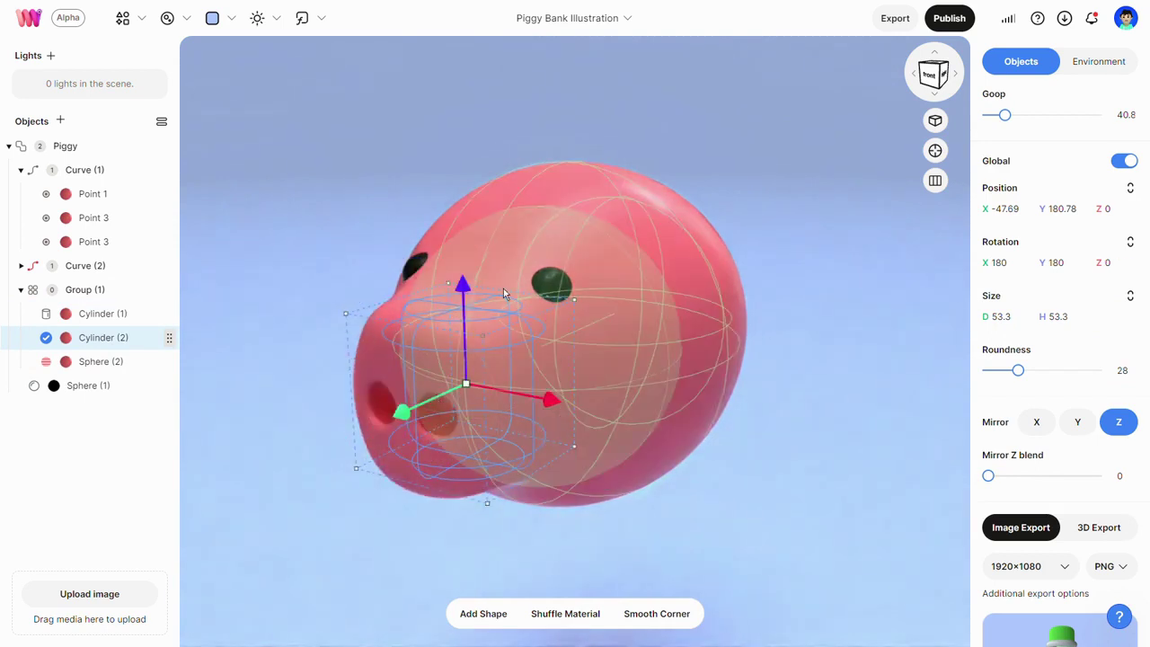
drag(588, 366, 584, 370)
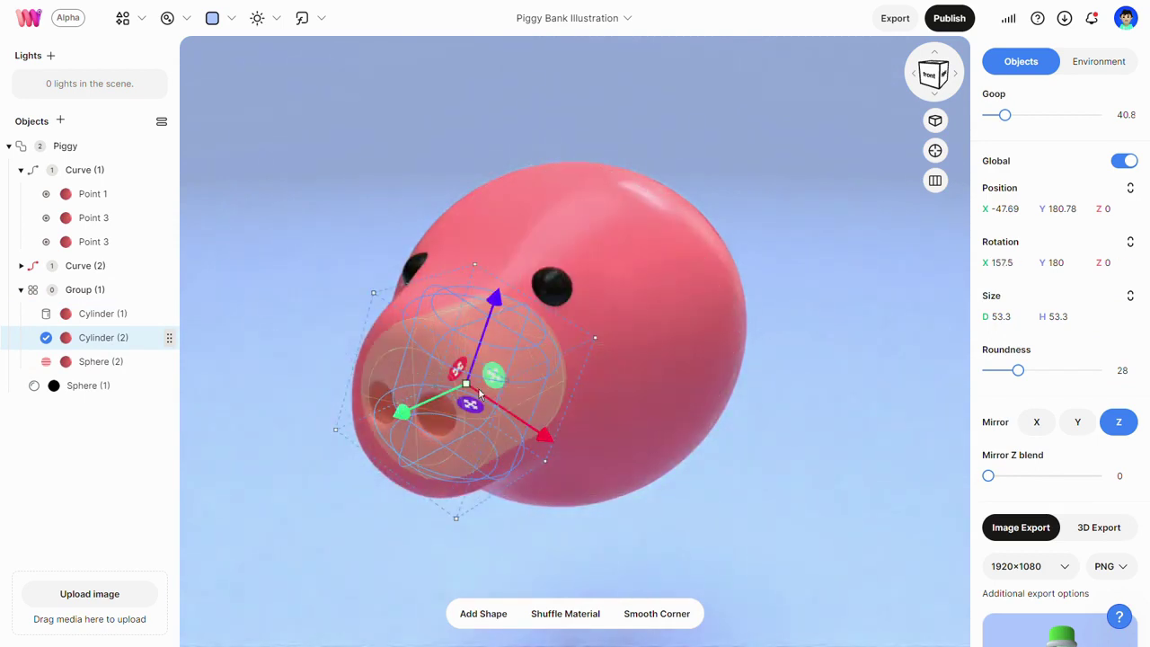
key(ctrl+d)
drag(572, 408, 449, 513)
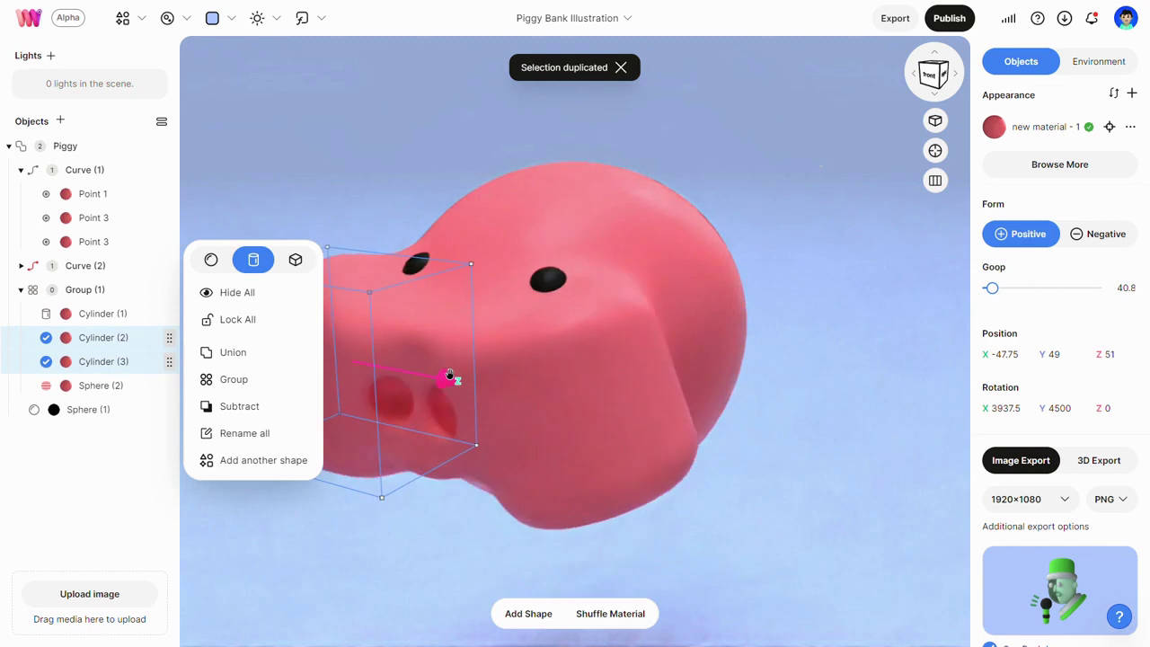
Step: Rotate the cylinder copies 45° and move them under the body, removing an extra copy
mouse_move(449, 513)
right_down()
mouse_move(828, 527)
mouse_move(734, 437)
right_up()
drag(734, 437, 778, 368)
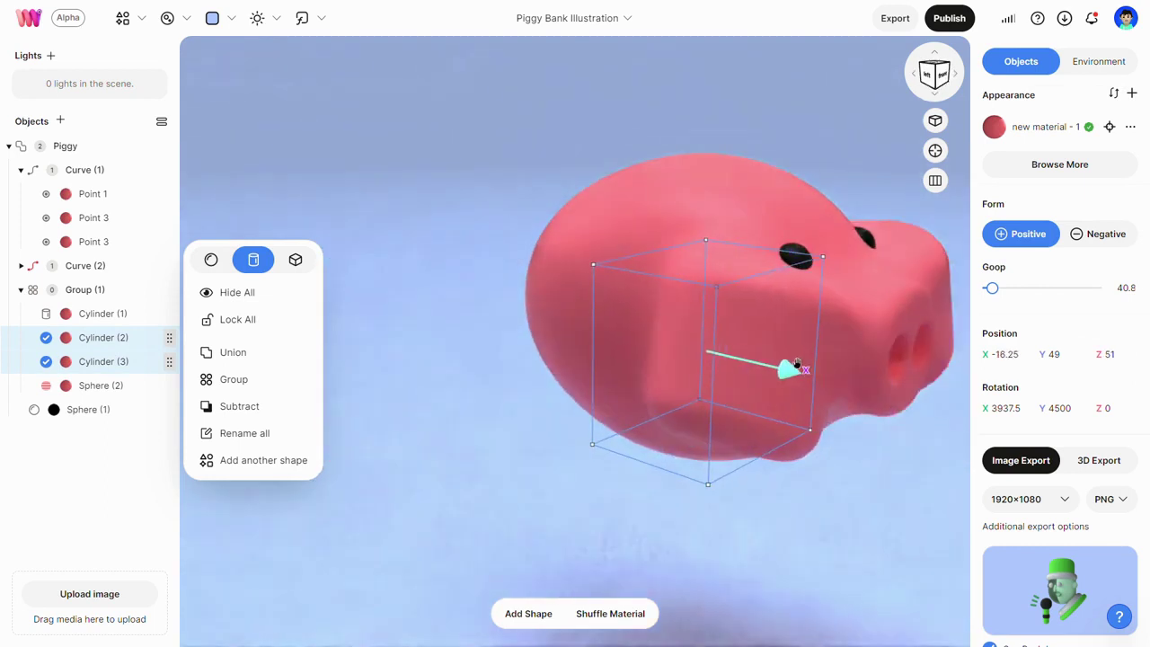
right_drag(800, 464, 690, 279)
mouse_move(690, 279)
mouse_down()
mouse_move(621, 284)
mouse_move(617, 334)
mouse_up()
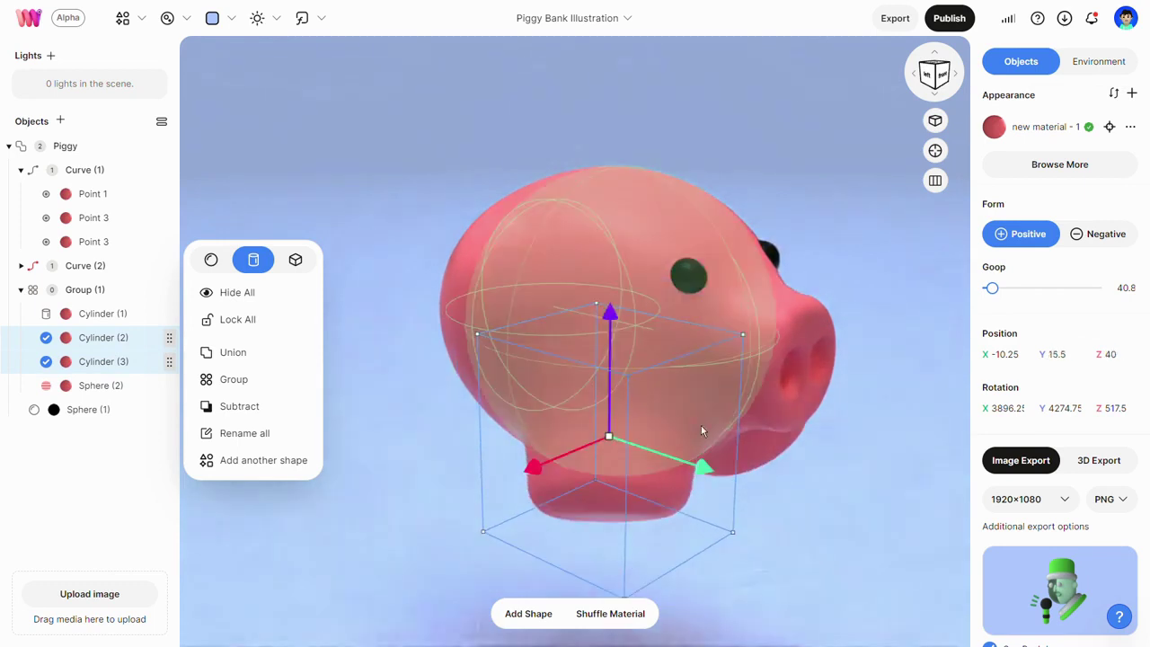
drag(697, 442, 700, 464)
key(Delete)
click(103, 336)
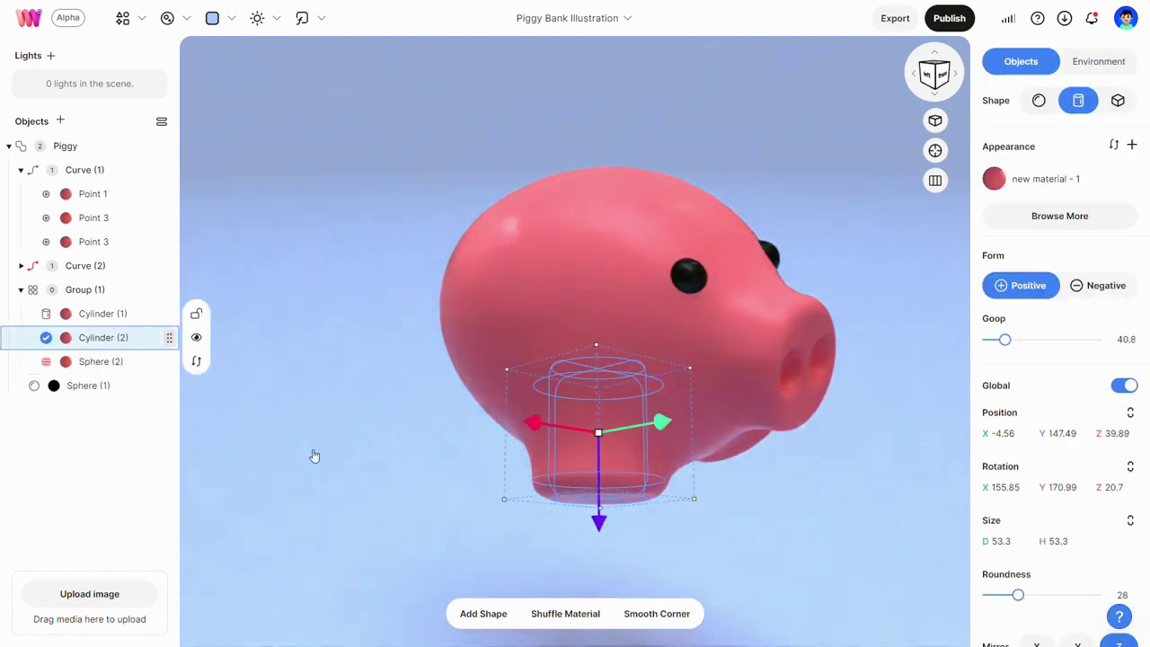
drag(313, 457, 326, 513)
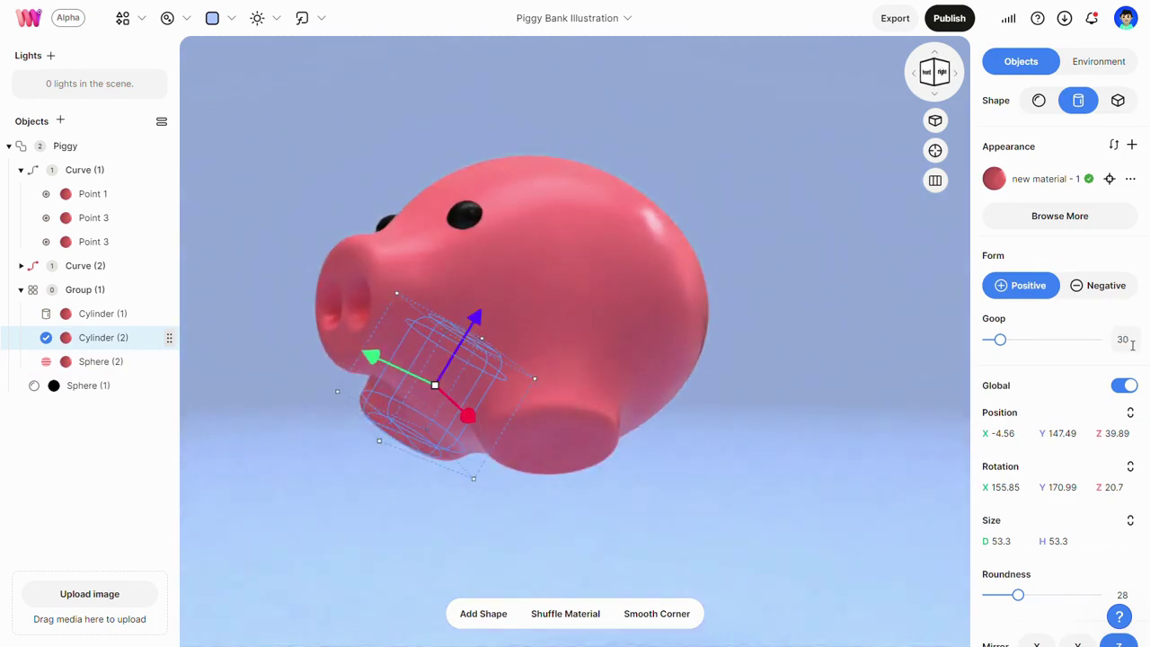
key(ctrl+z)
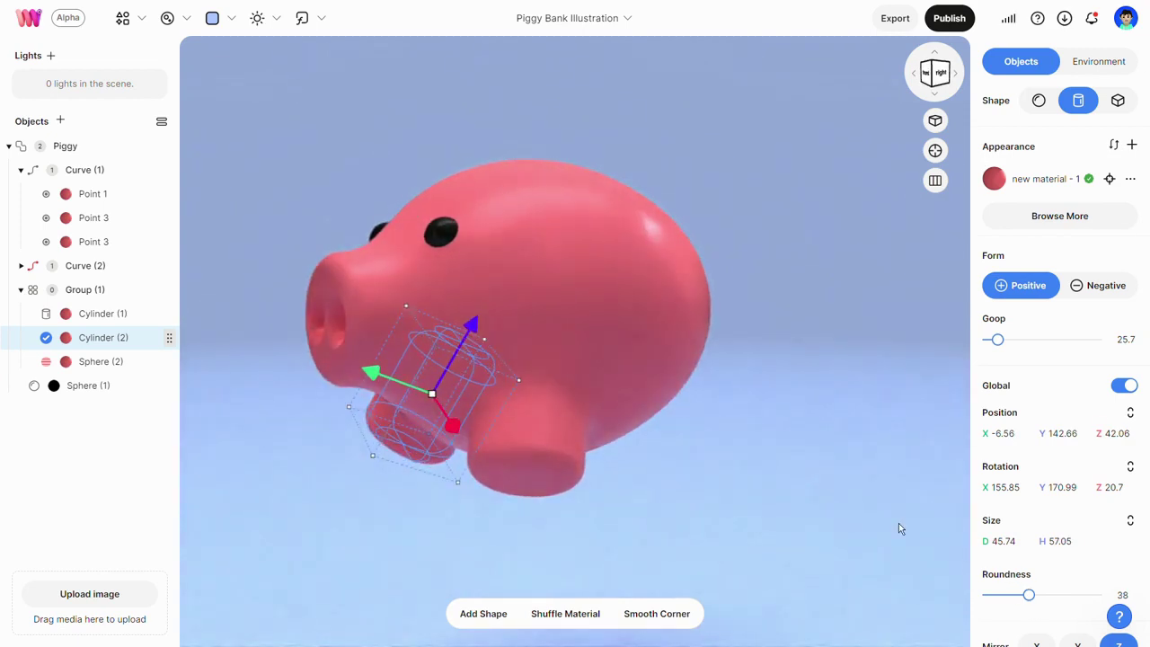
Step: Add two more cylinder copies, moving and rotating them toward the pig's rear, deleting one
click(935, 120)
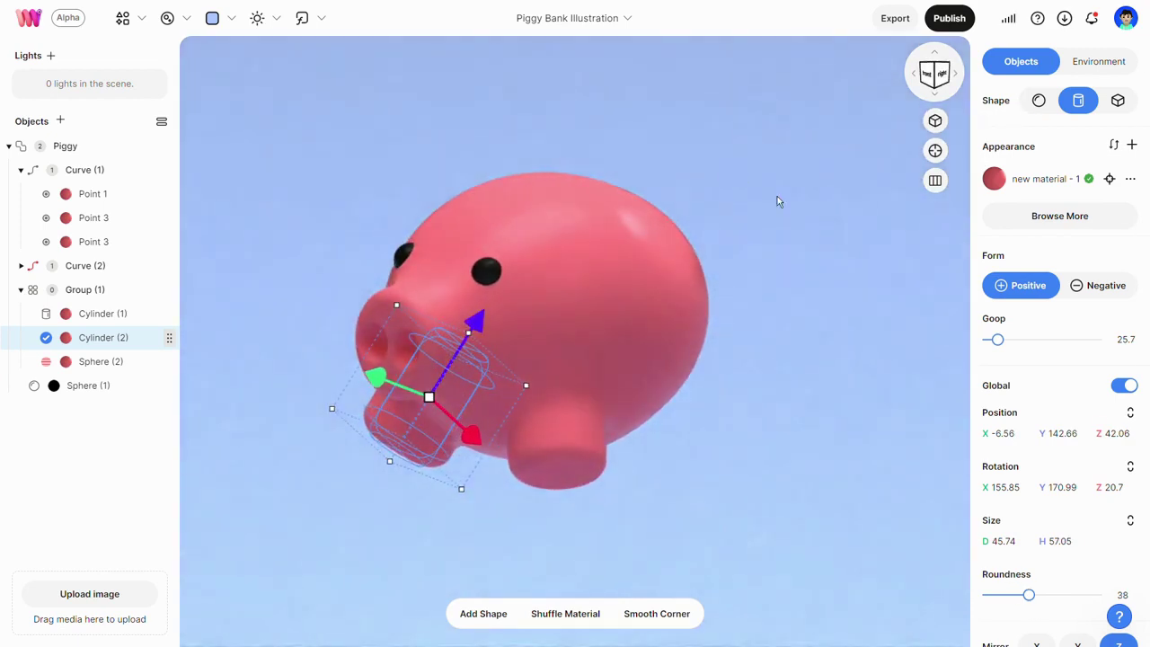
click(935, 121)
key(ctrl+d)
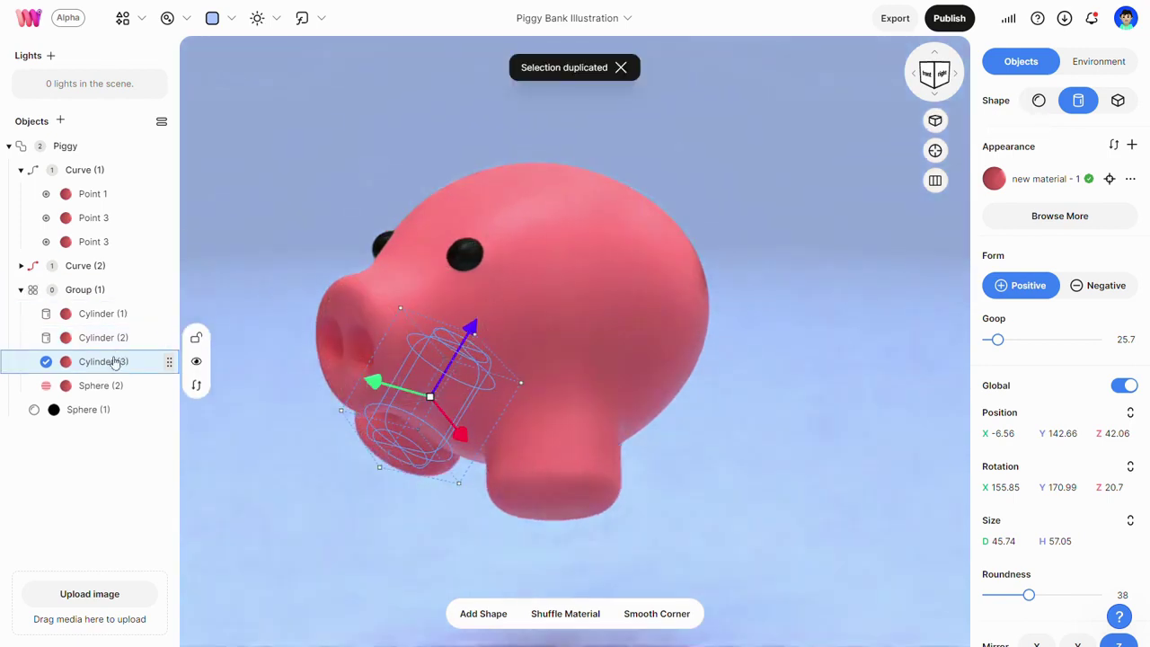
key(ctrl+d)
shift+click(114, 361)
drag(467, 395, 651, 391)
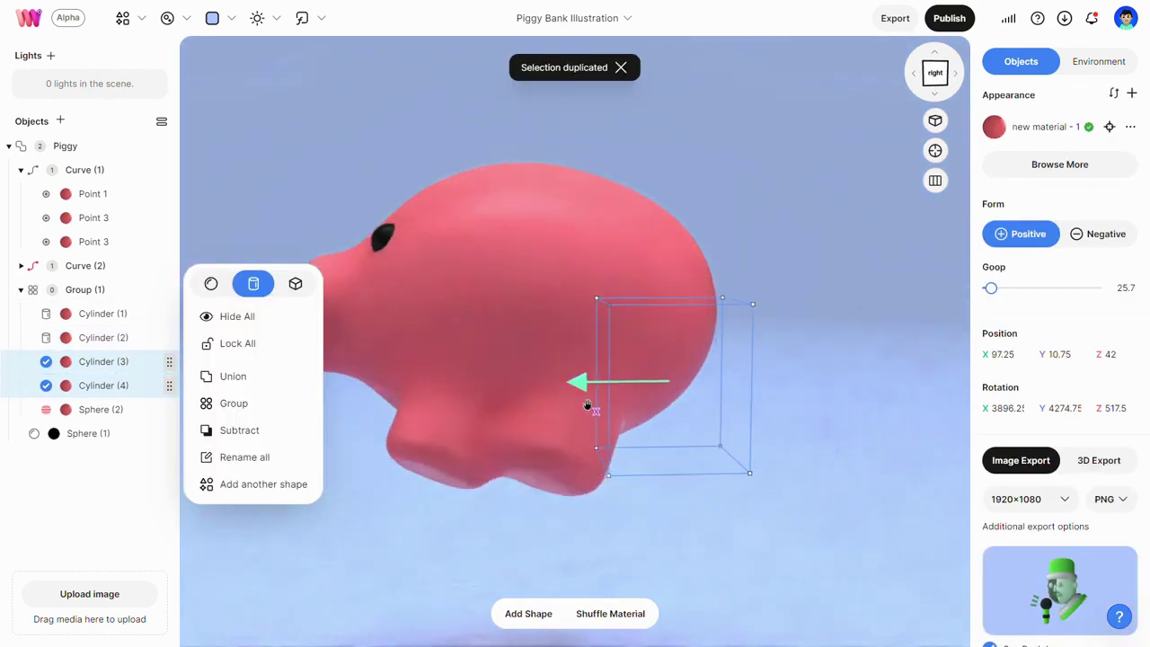
mouse_move(743, 290)
mouse_down()
mouse_move(604, 316)
mouse_move(582, 247)
mouse_up()
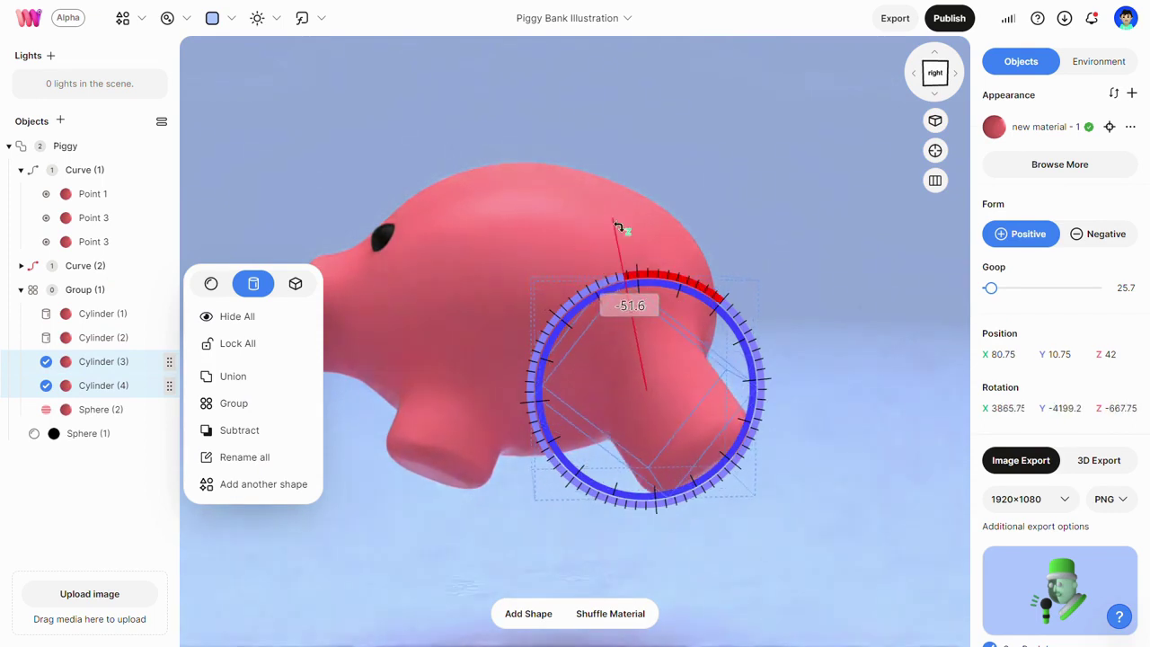
key(Delete)
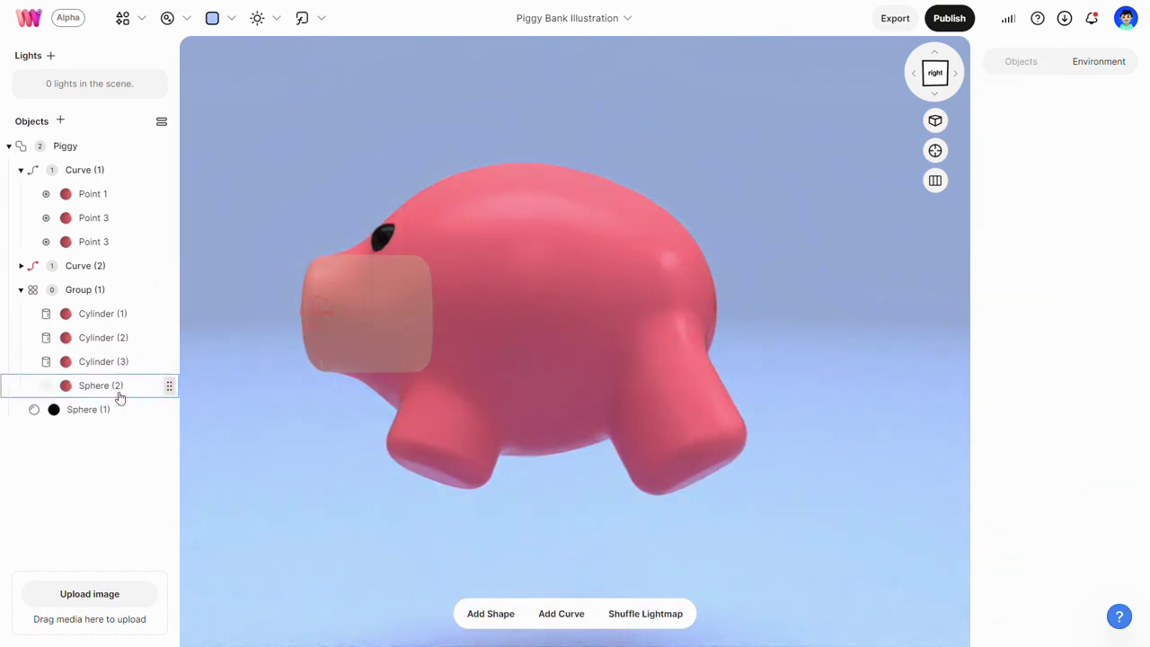
mouse_move(747, 406)
mouse_down()
mouse_move(623, 422)
mouse_move(826, 417)
mouse_up()
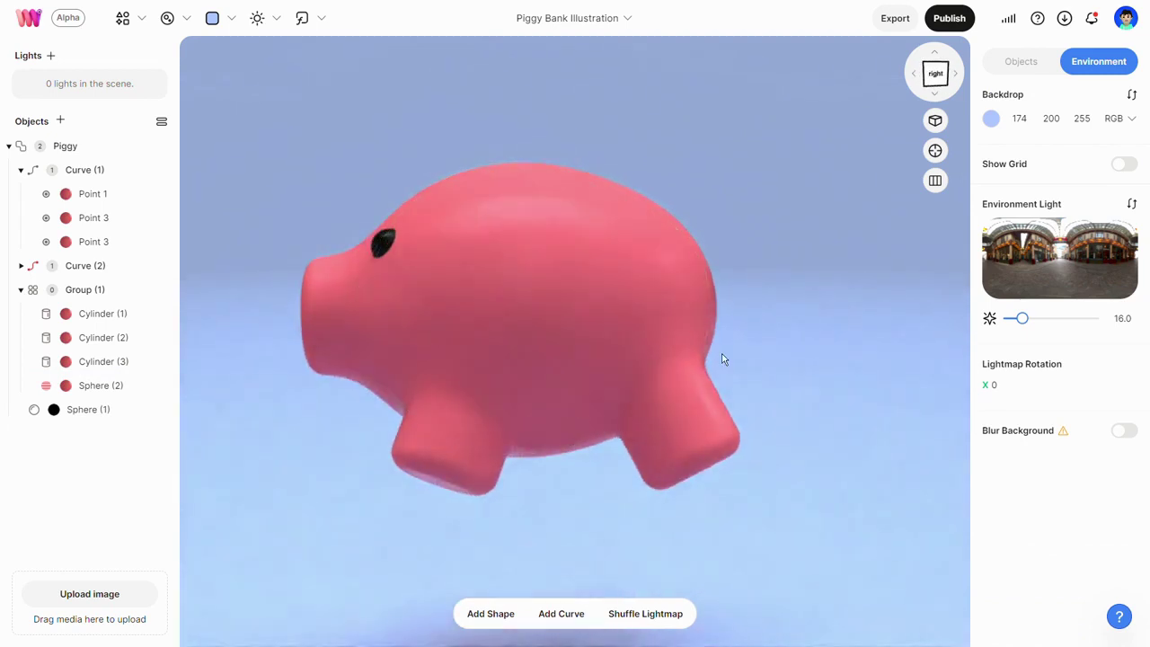
Step: Move body curve Point 3 slightly toward the snout and slide Cylinder (2) along its axis
click(721, 358)
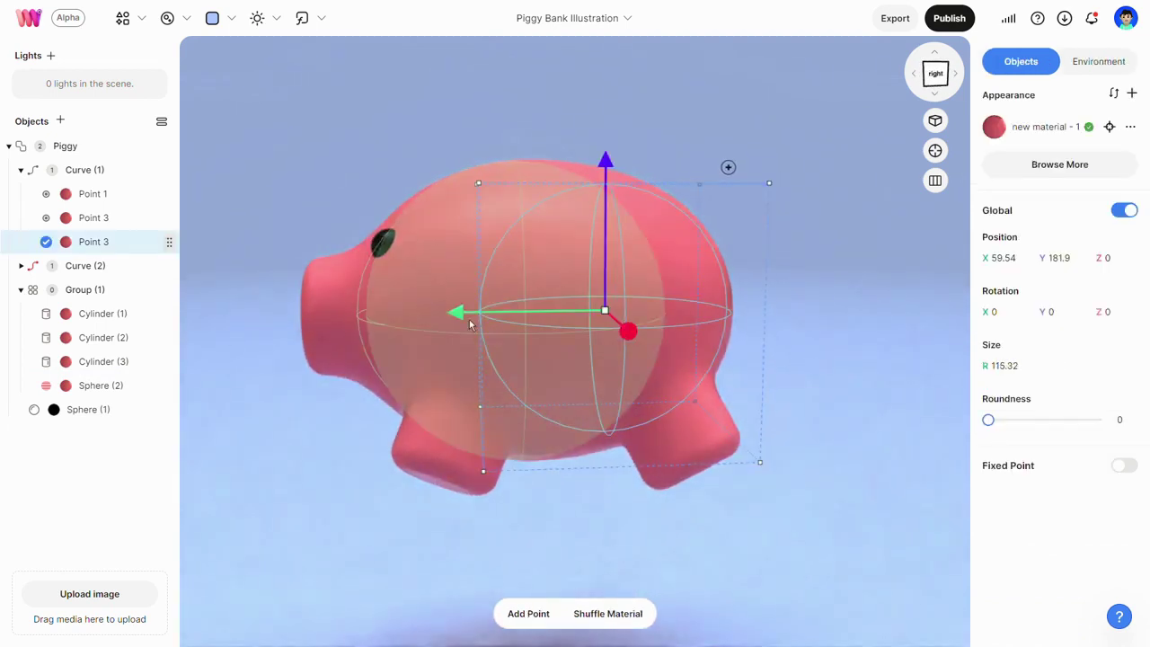
drag(469, 324, 451, 314)
drag(327, 297, 469, 268)
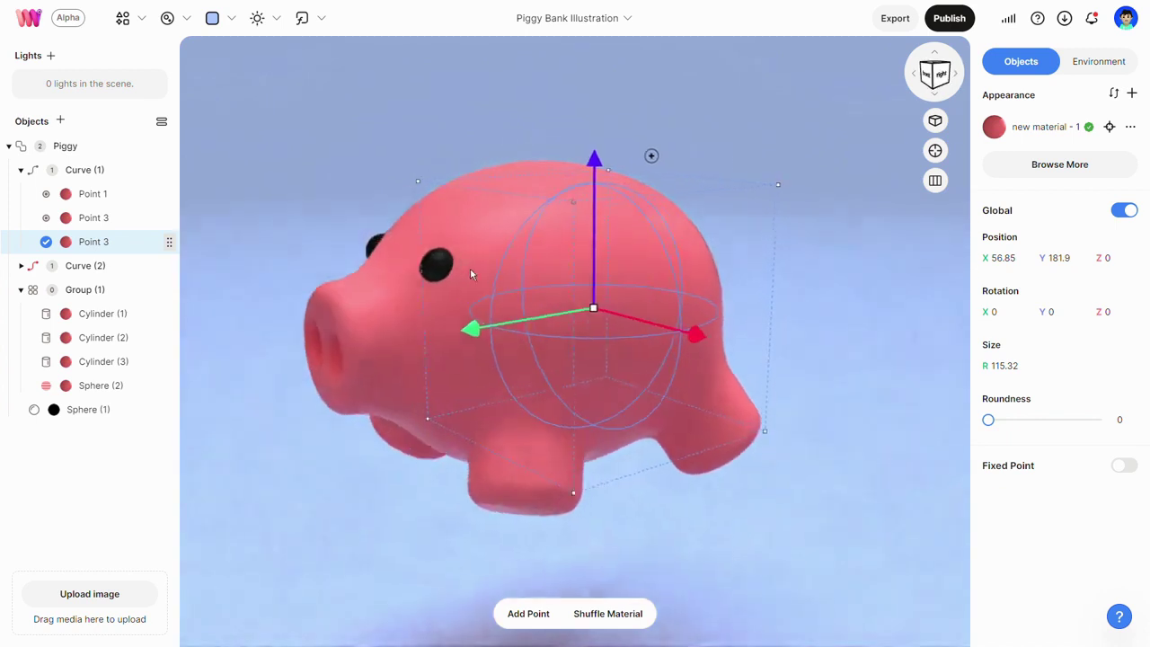
click(943, 122)
click(828, 405)
click(418, 449)
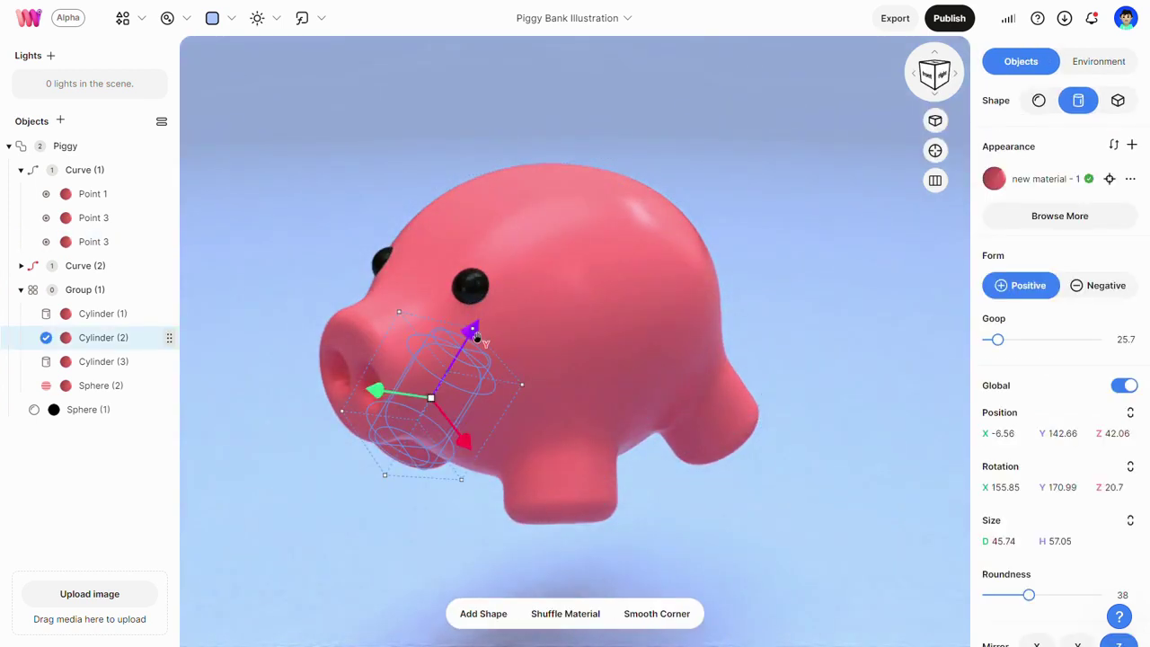
drag(476, 338, 470, 344)
click(275, 215)
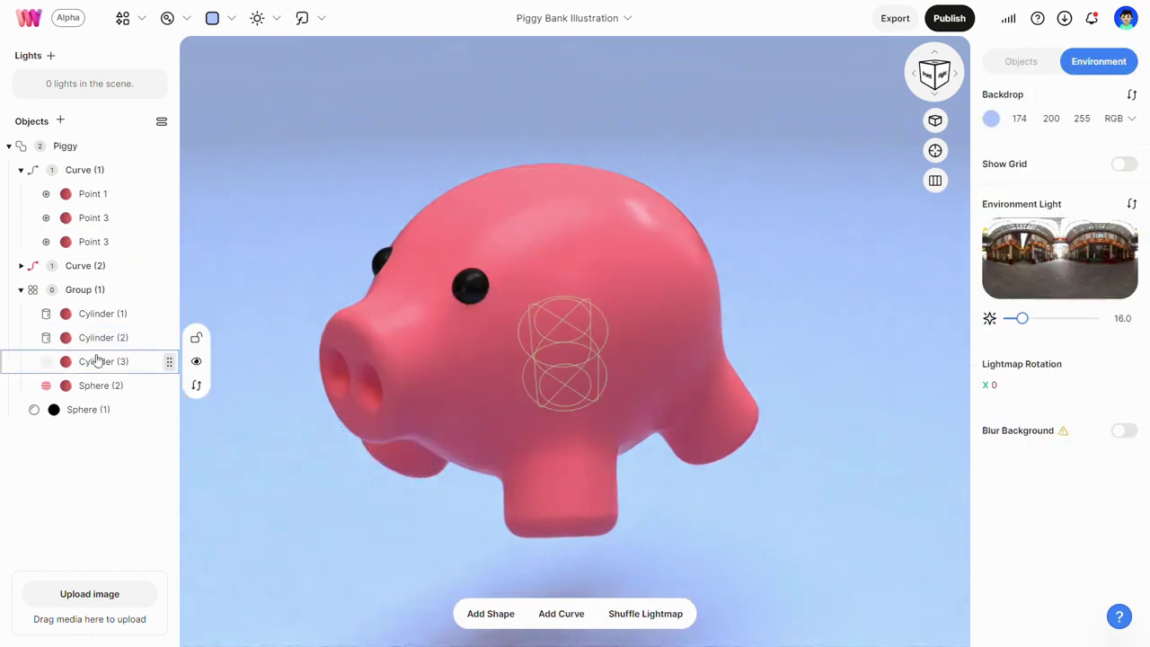
Step: Copy Cylinder (3) into a negative box, 44.28 × 44.17 × 14.61 with goop 13, on the pig's back as a coin slot
click(114, 316)
key(ctrl+d)
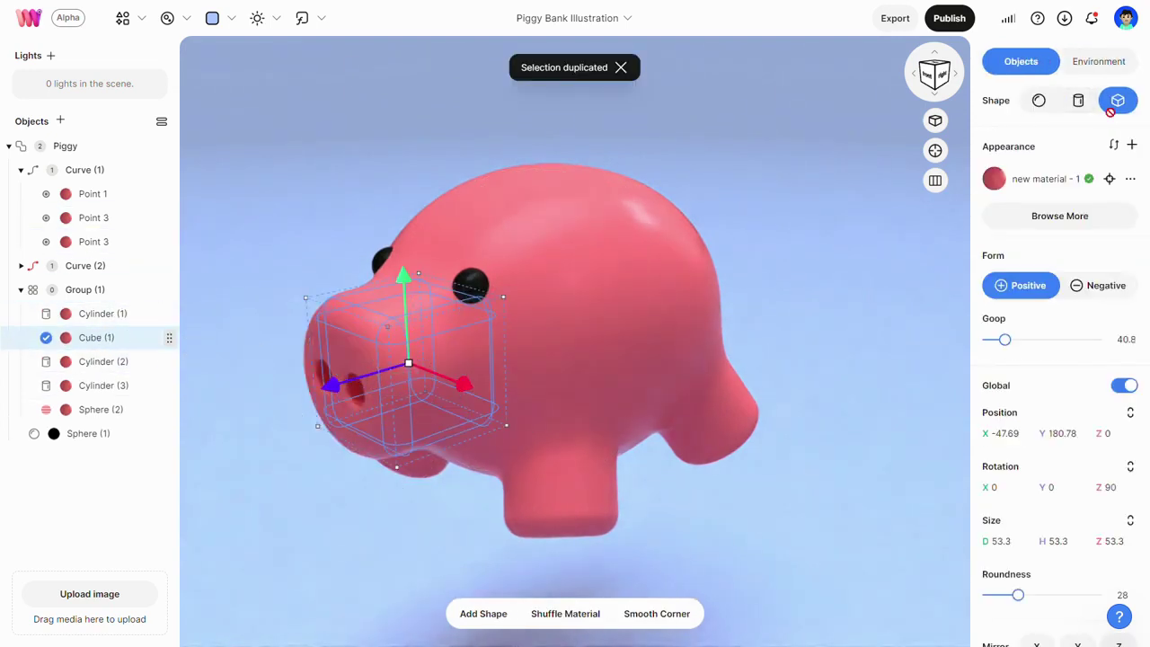
mouse_move(393, 485)
mouse_down()
mouse_move(500, 474)
mouse_move(456, 446)
mouse_up()
mouse_move(412, 412)
mouse_down()
mouse_move(493, 485)
mouse_move(468, 524)
mouse_up()
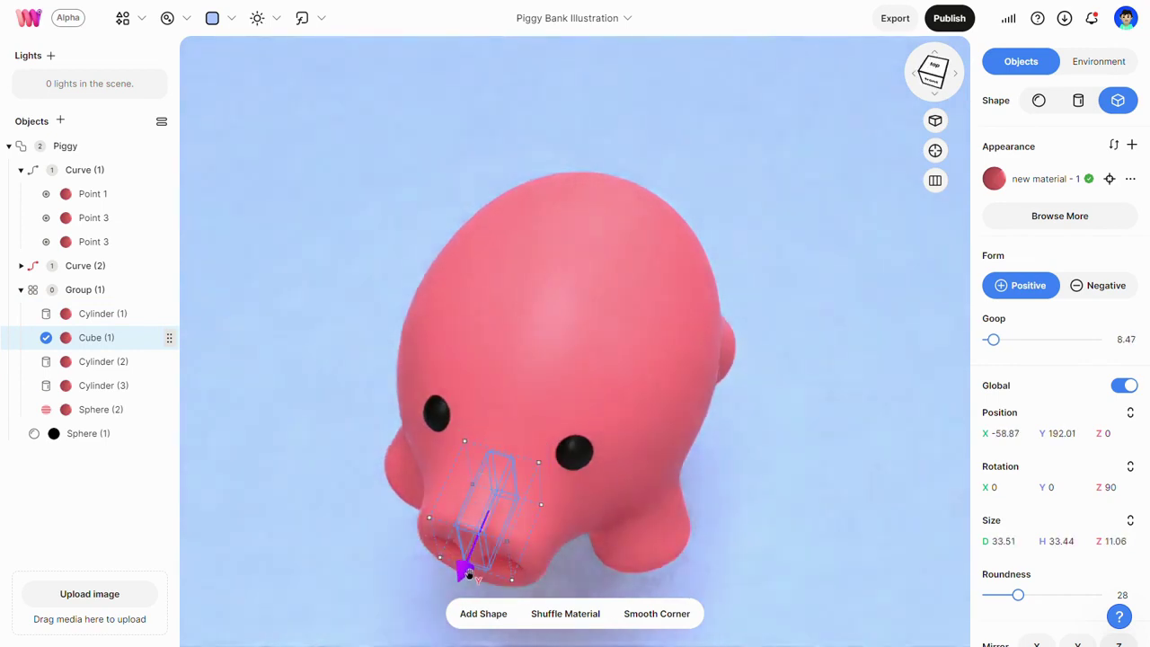
click(1097, 285)
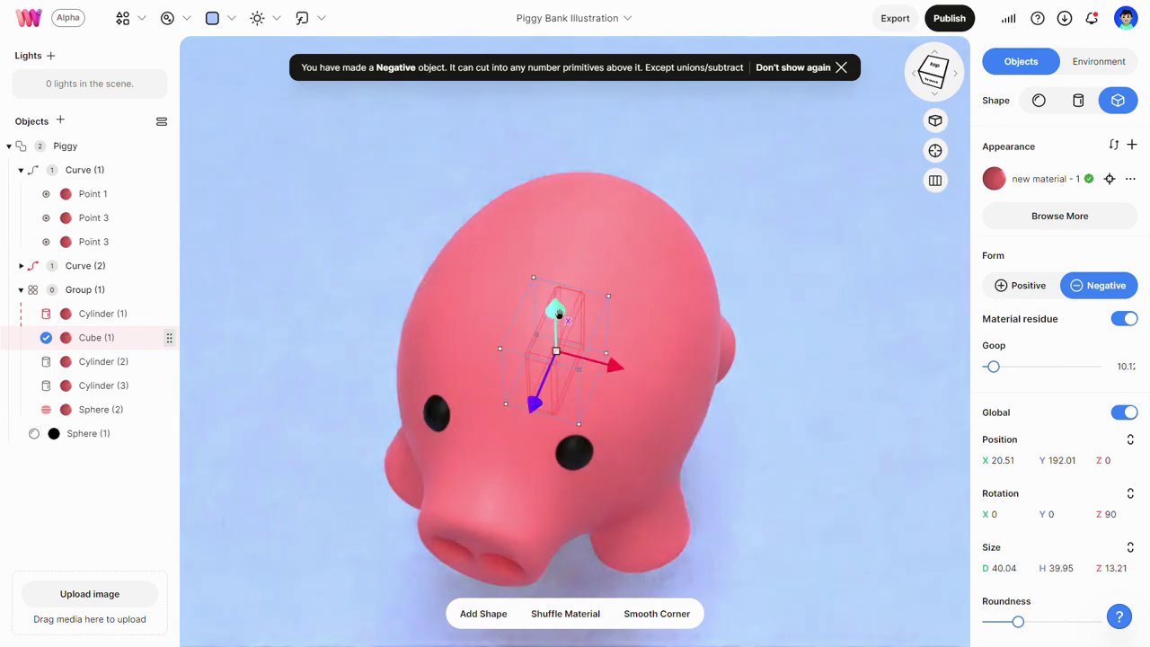
drag(569, 223, 569, 221)
mouse_move(879, 390)
mouse_down()
mouse_move(764, 282)
mouse_move(436, 197)
mouse_move(472, 269)
mouse_move(446, 341)
mouse_move(490, 411)
mouse_move(539, 367)
mouse_move(550, 311)
mouse_move(616, 295)
mouse_move(628, 260)
mouse_up()
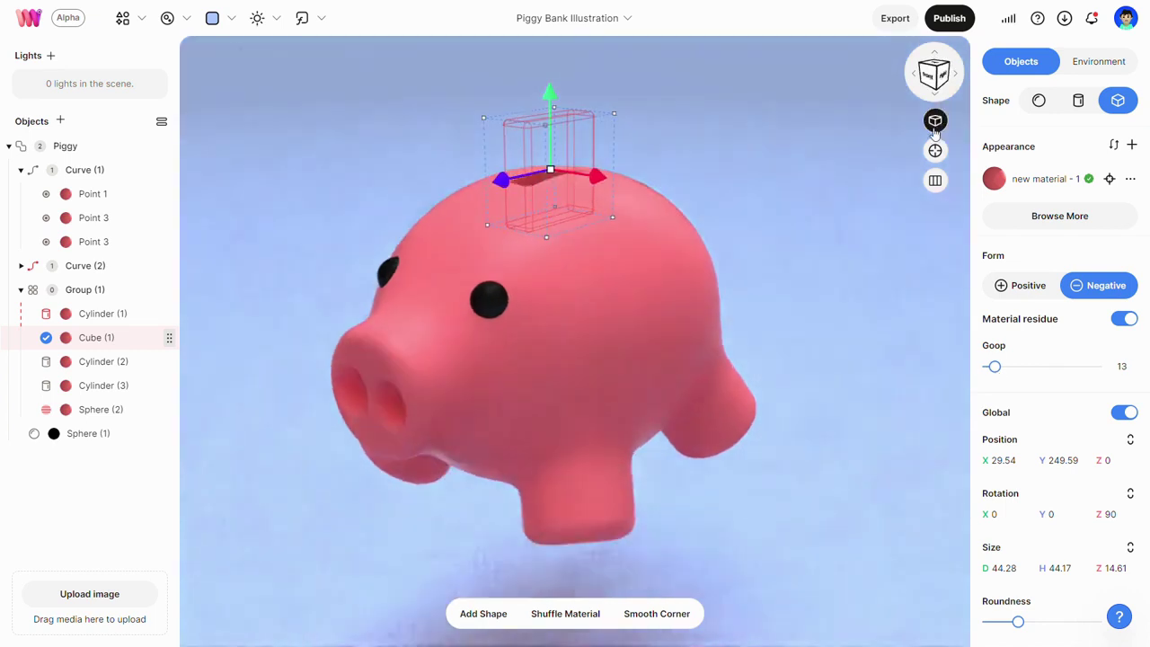
drag(792, 350, 835, 213)
click(853, 240)
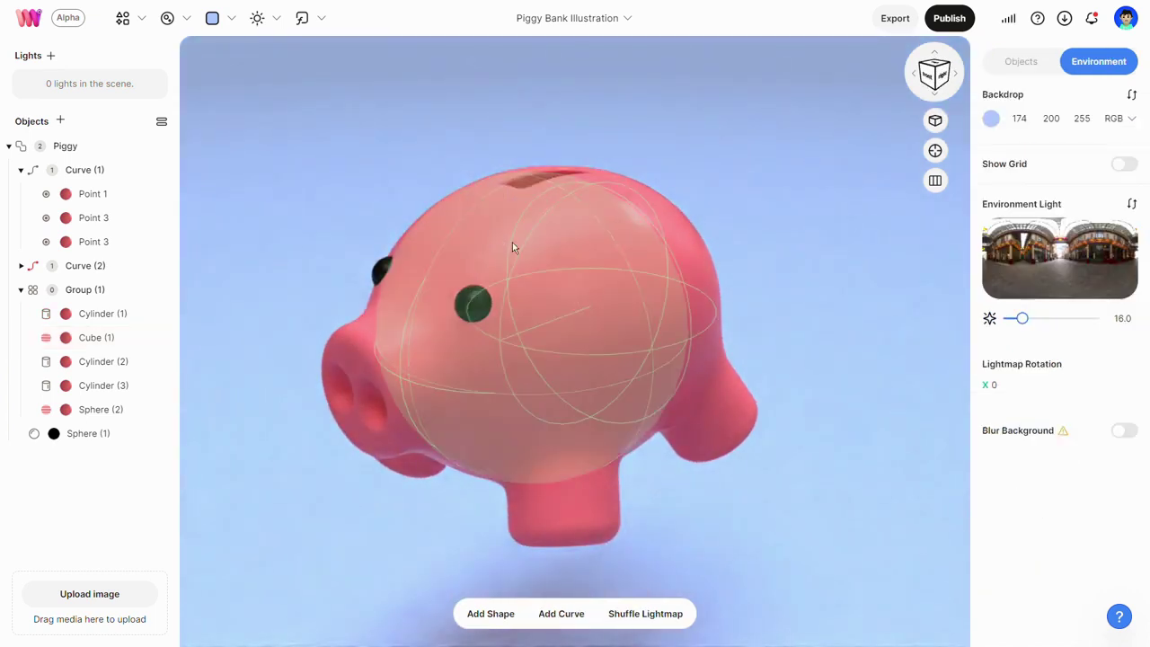
click(21, 289)
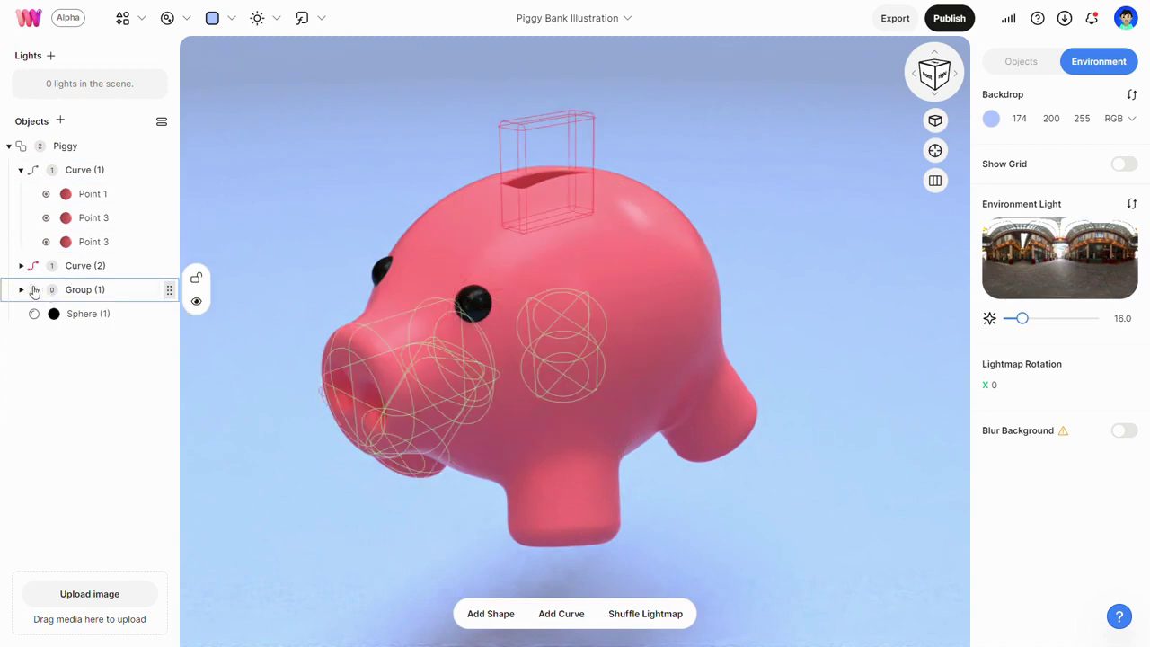
Step: Duplicate the body curve and delete its extra points, leaving a single point
click(79, 169)
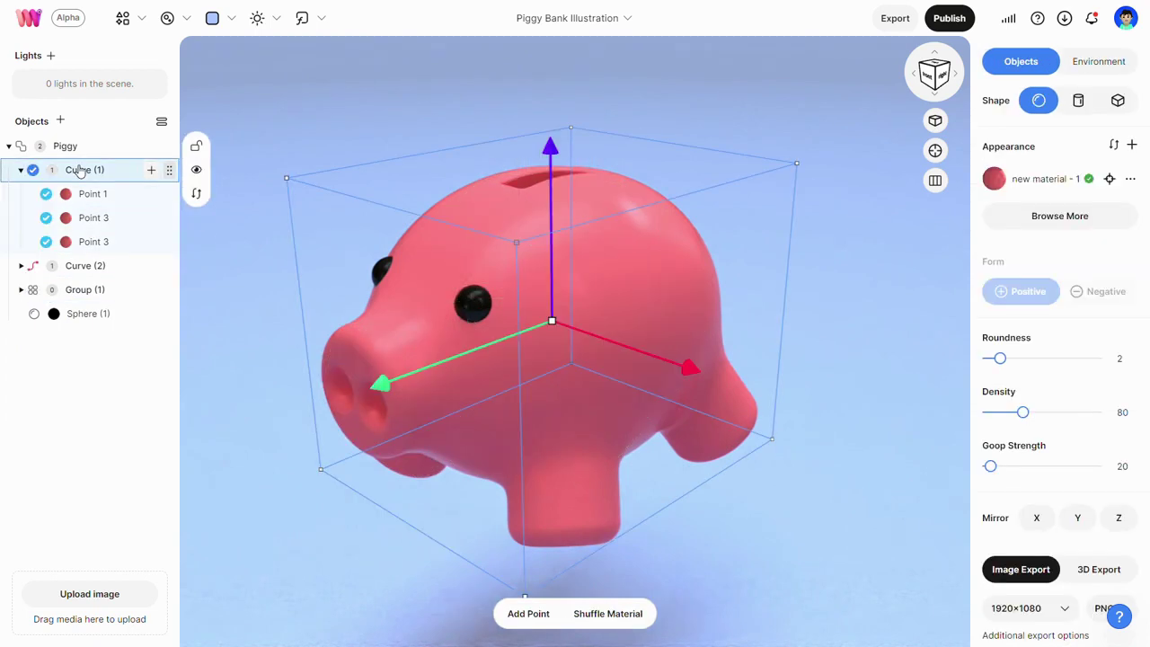
key(ctrl+d)
click(81, 313)
shift+click(88, 336)
key(Delete)
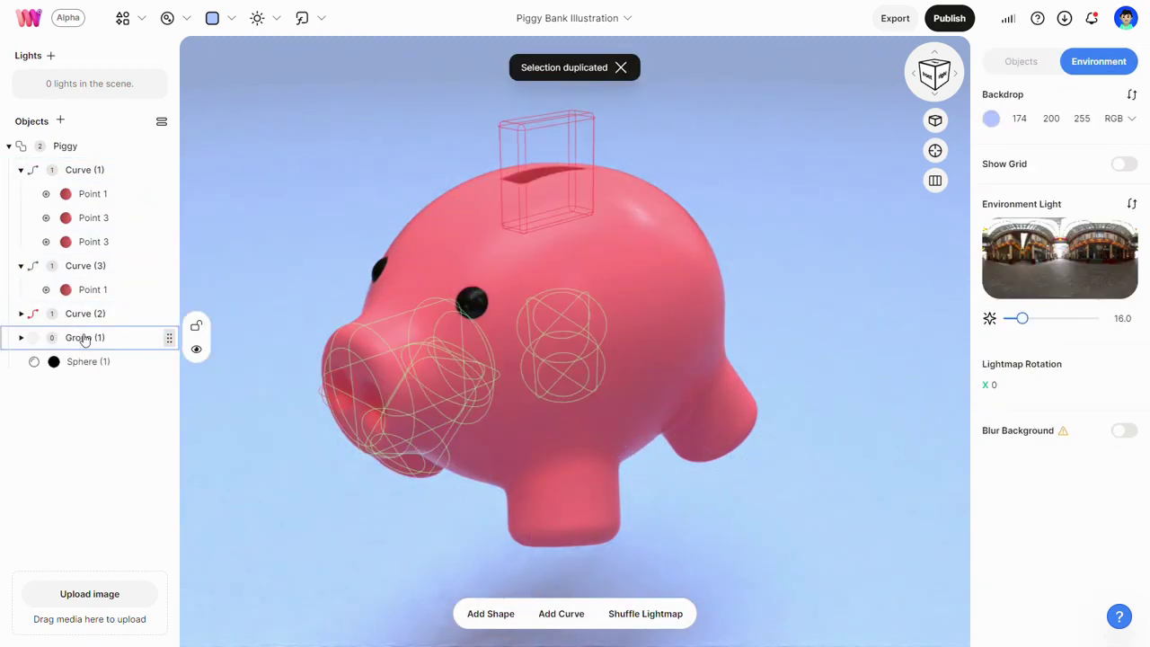
click(93, 289)
Step: Move the remaining point to the pig's back end as the tail base
mouse_move(539, 367)
mouse_down()
mouse_move(432, 297)
mouse_move(589, 327)
mouse_move(376, 357)
mouse_move(571, 301)
mouse_move(683, 305)
mouse_up()
scroll(885, 313, up, 3)
scroll(865, 279, up, 3)
scroll(582, 261, up, 3)
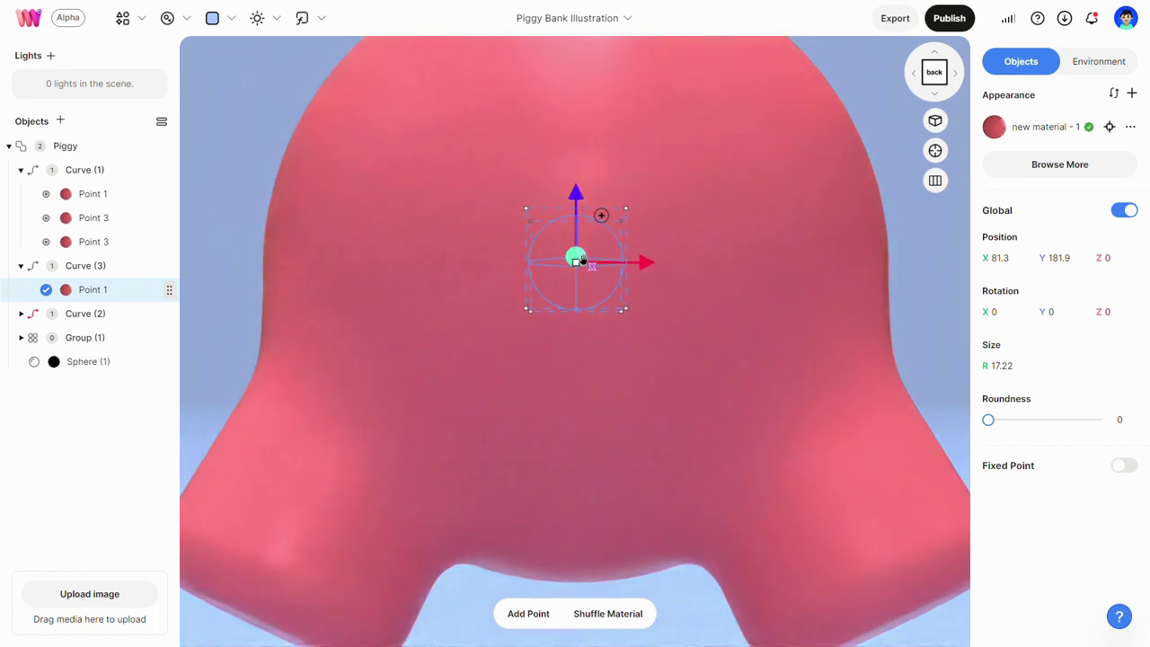
drag(593, 244, 650, 362)
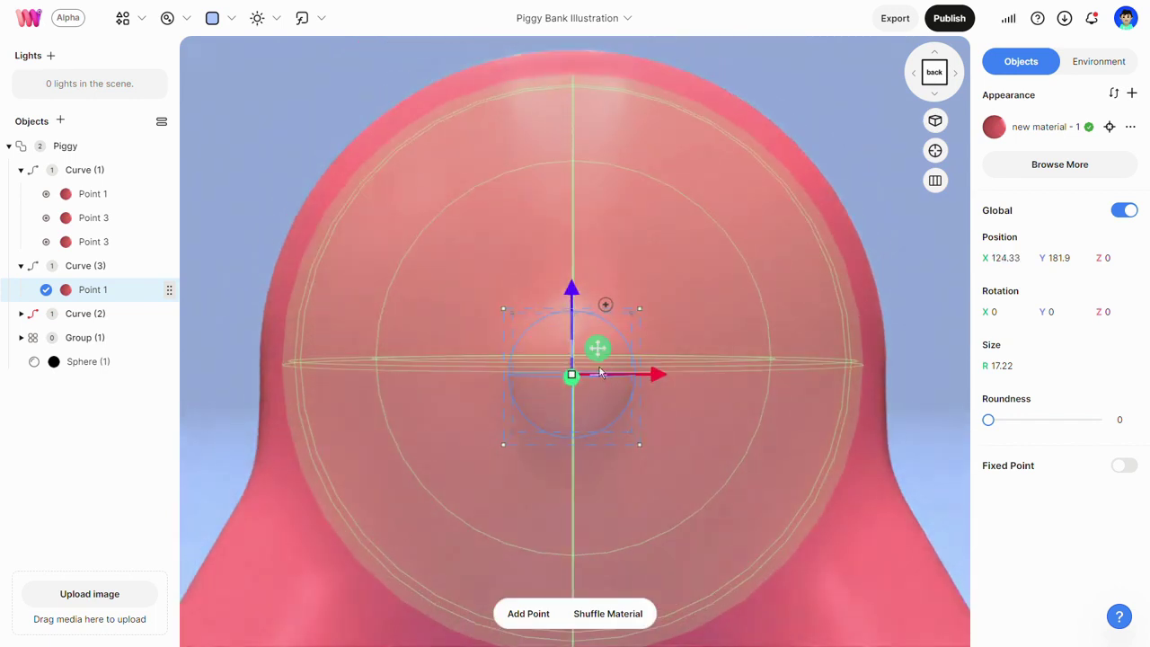
Step: Duplicate and reposition the tail point several times to curl the tail
key(ctrl+d)
drag(530, 434, 536, 419)
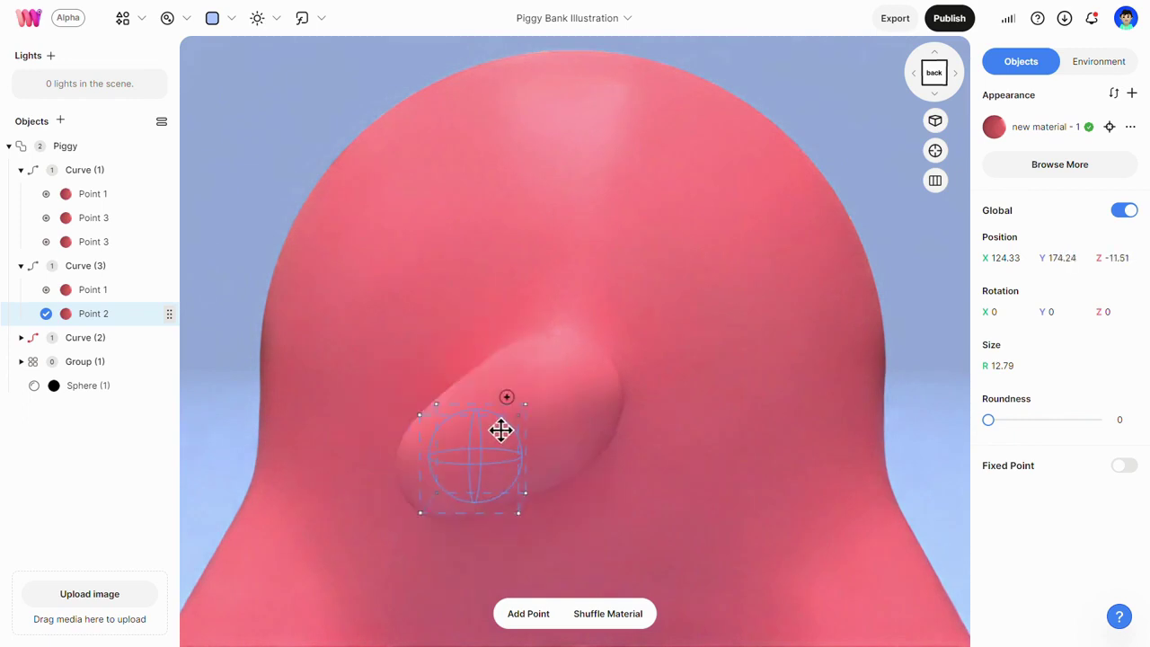
mouse_move(414, 475)
mouse_down()
mouse_move(490, 426)
mouse_move(490, 326)
mouse_move(500, 417)
mouse_move(543, 413)
mouse_up()
key(ctrl+d)
key(ctrl+d)
key(ctrl+d)
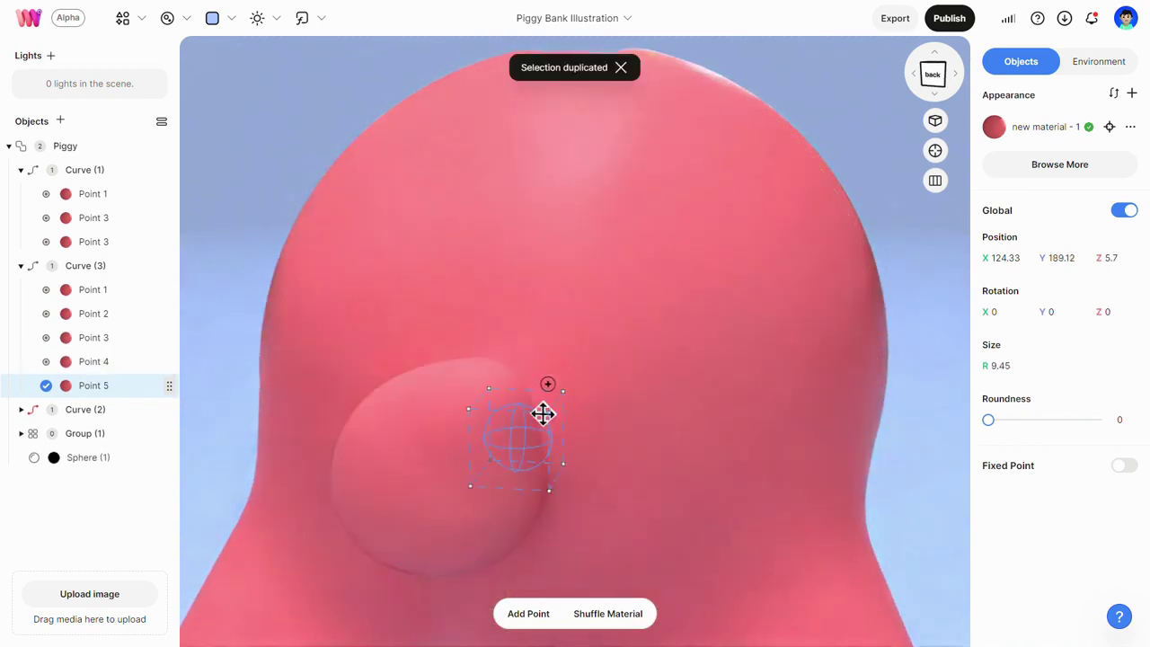
drag(532, 514, 440, 553)
key(ctrl+d)
key(ctrl+d)
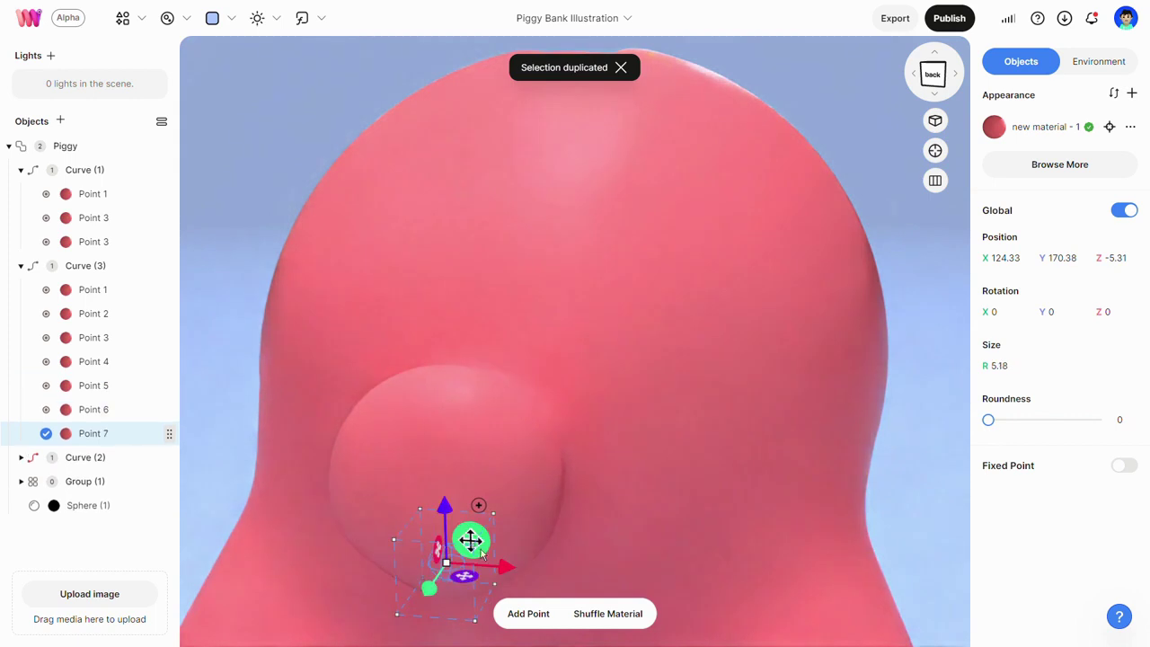
Step: Shift the tail tip points sideways, ending with only the last tail point selected
shift+click(105, 313)
right_click(105, 314)
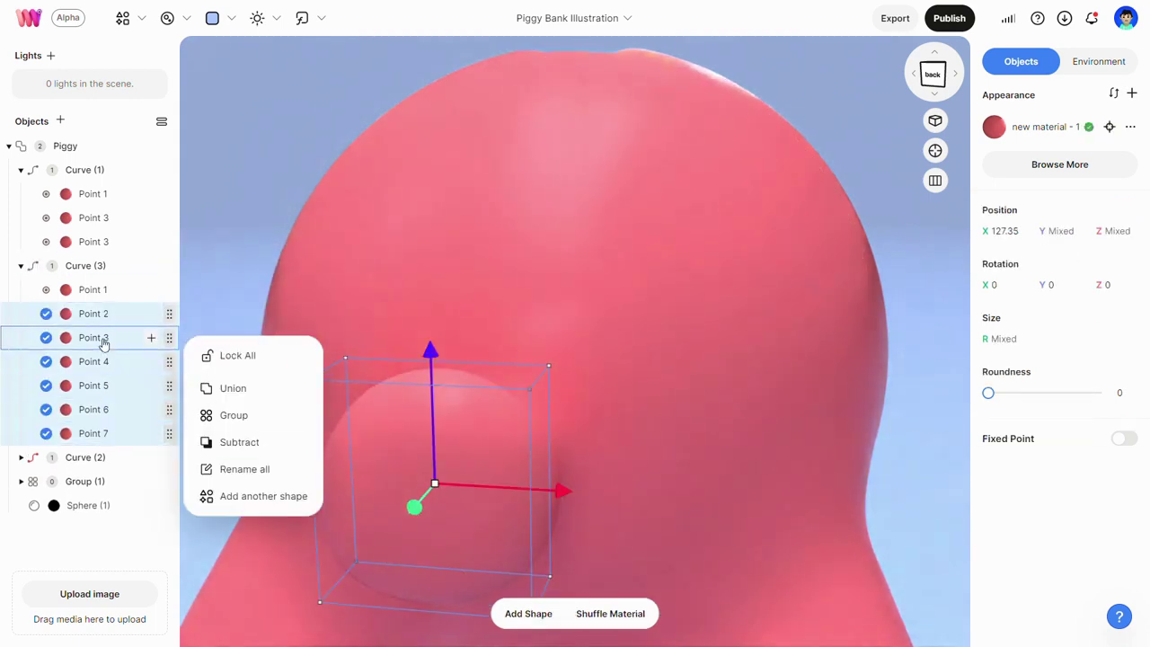
ctrl+click(103, 343)
click(46, 313)
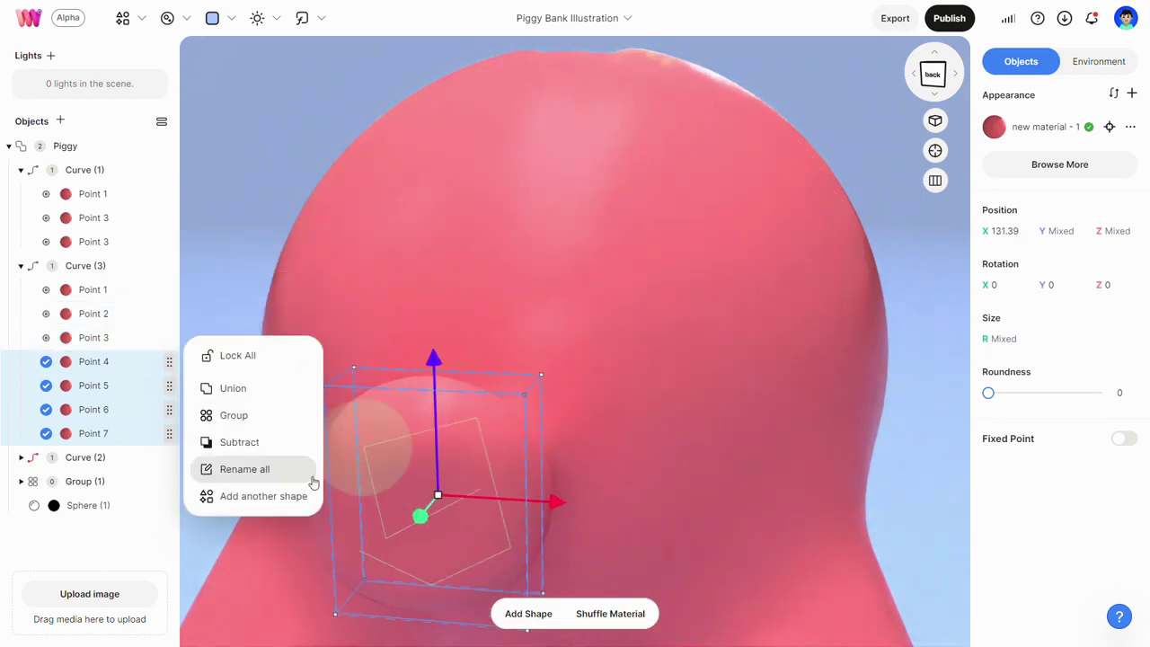
ctrl+click(420, 514)
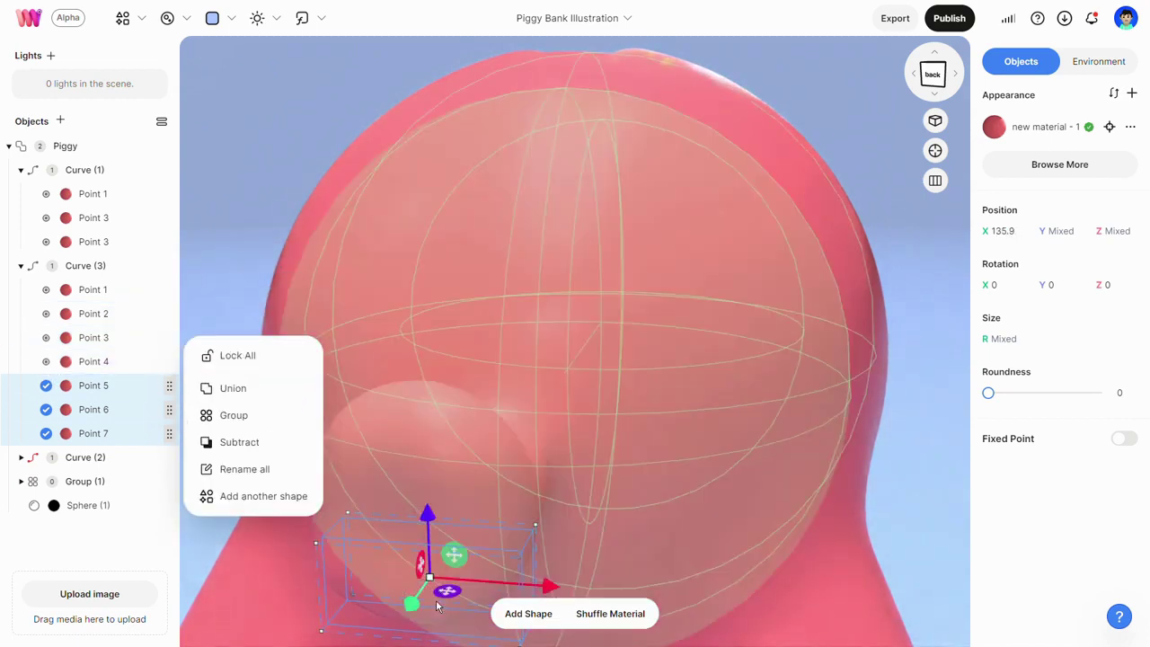
drag(411, 602, 414, 616)
ctrl+click(405, 616)
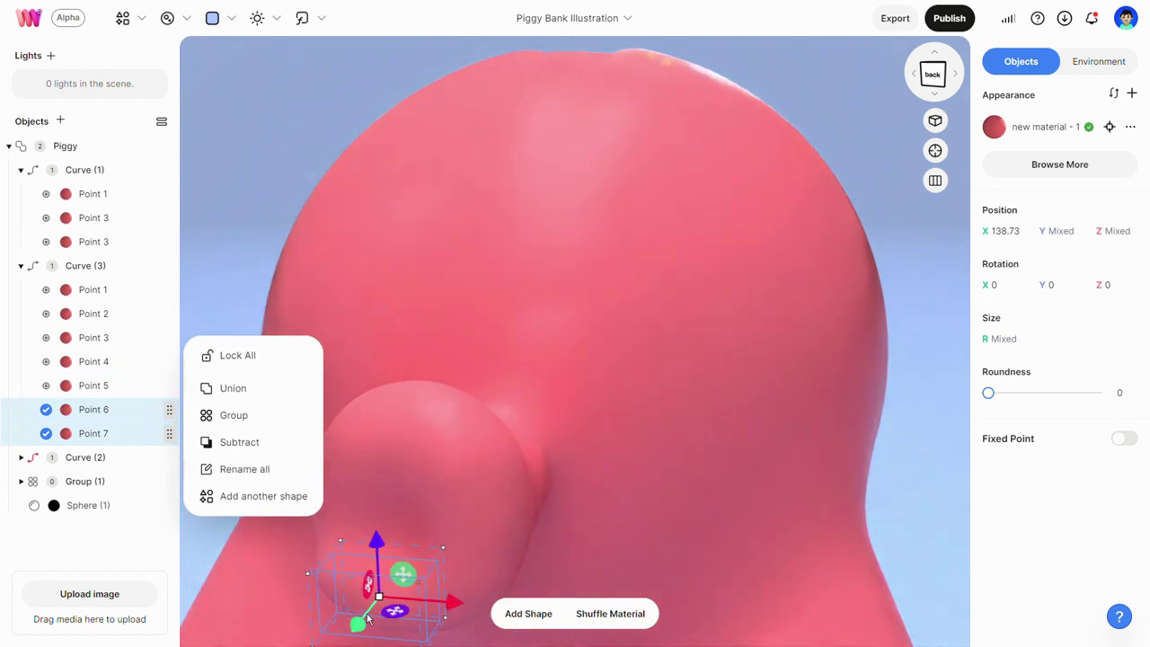
ctrl+click(322, 622)
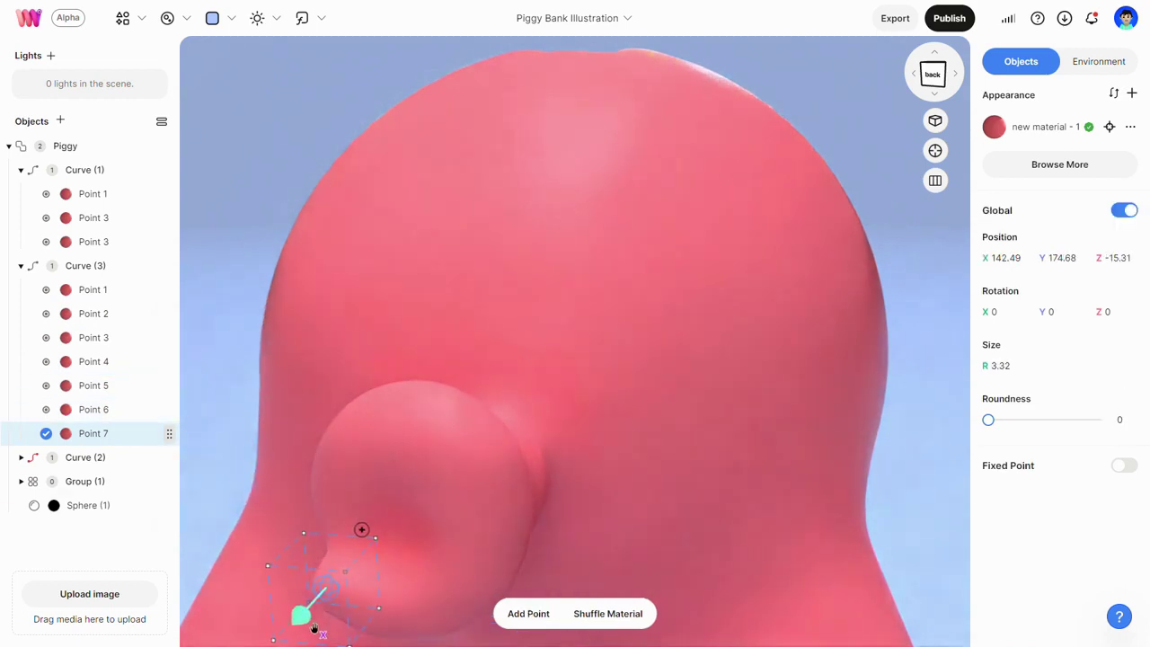
Step: Make Point 6 of the tail curve slightly larger
scroll(581, 488, down, 10)
drag(581, 489, 573, 401)
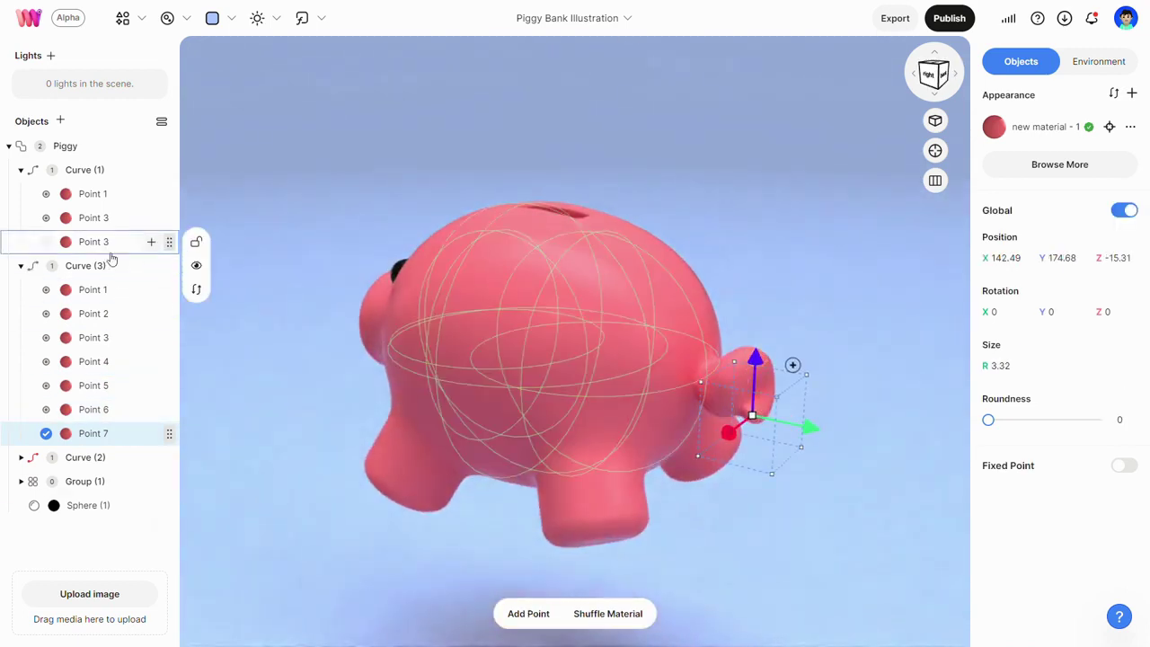
click(112, 262)
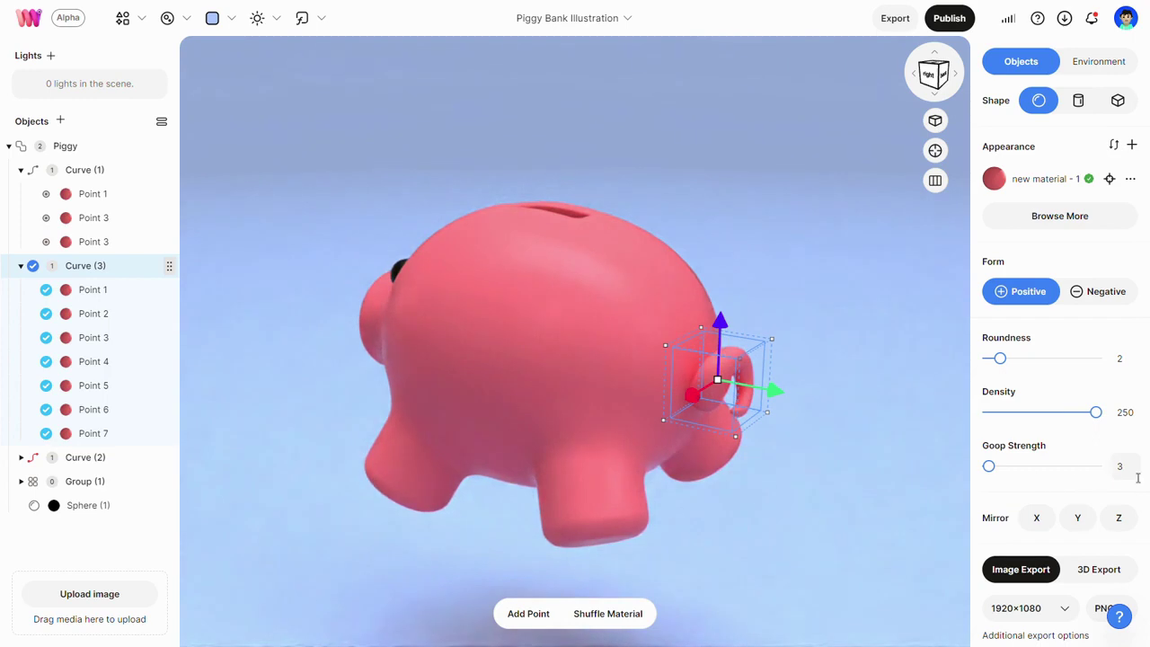
drag(905, 431, 575, 438)
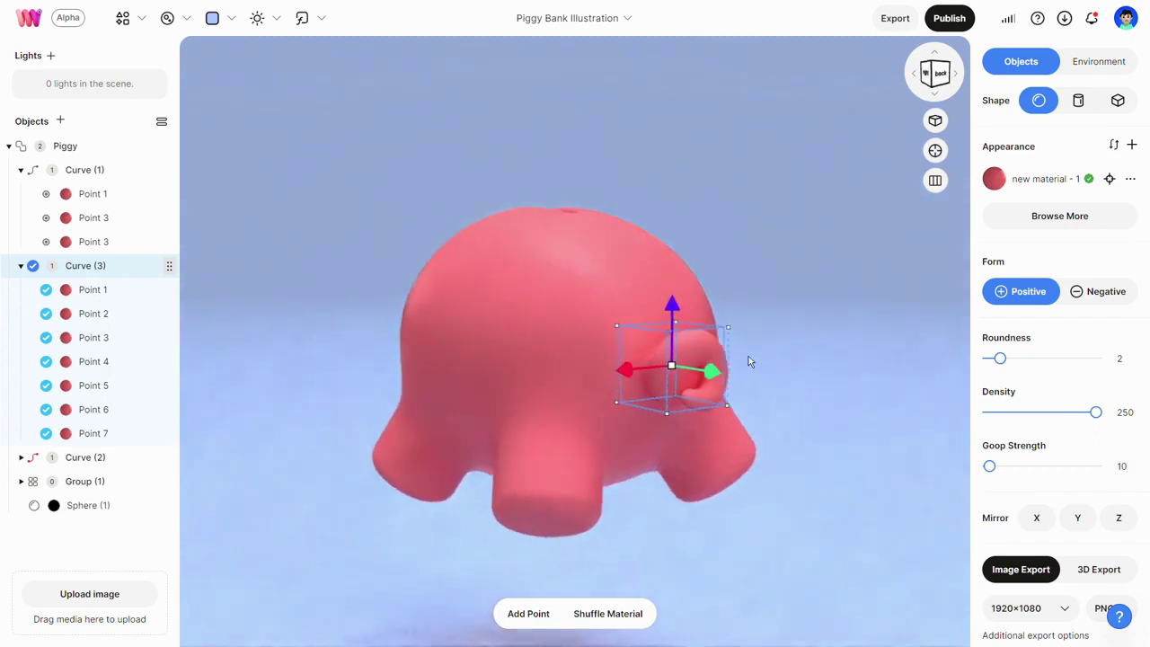
click(575, 441)
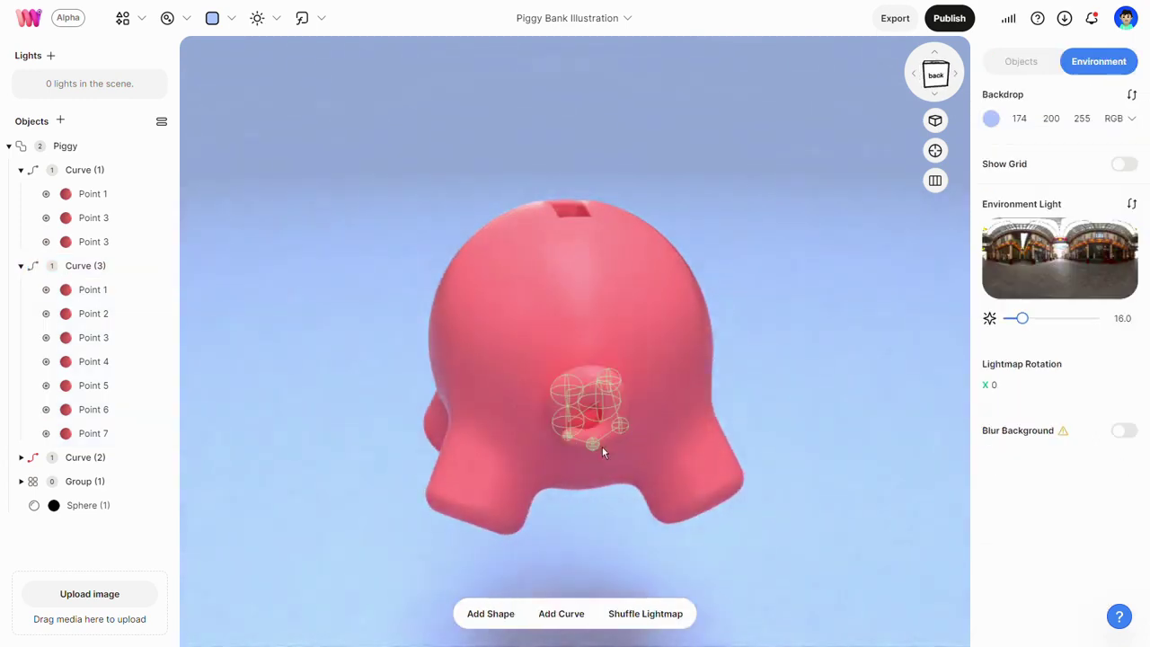
click(602, 446)
mouse_move(617, 469)
mouse_down()
mouse_move(455, 432)
mouse_move(669, 355)
mouse_move(738, 446)
mouse_move(705, 508)
mouse_move(239, 350)
mouse_up()
click(86, 265)
click(239, 350)
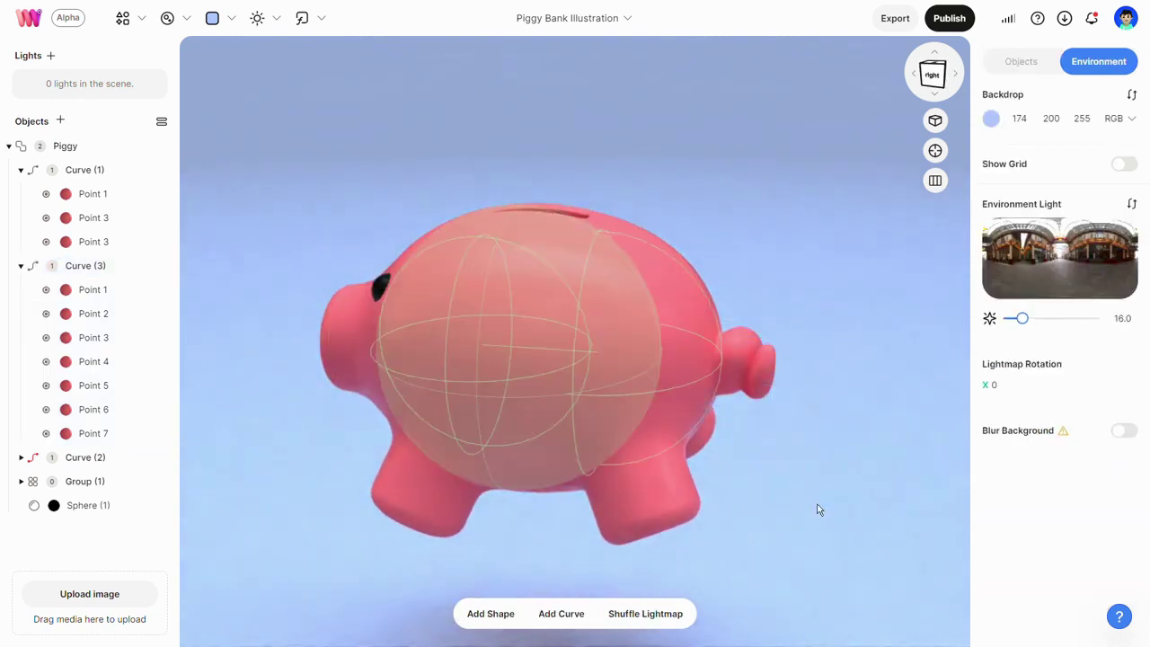
Step: Select the whole seven-point tail curve and orbit around the pig to check it
click(101, 363)
shift+click(99, 434)
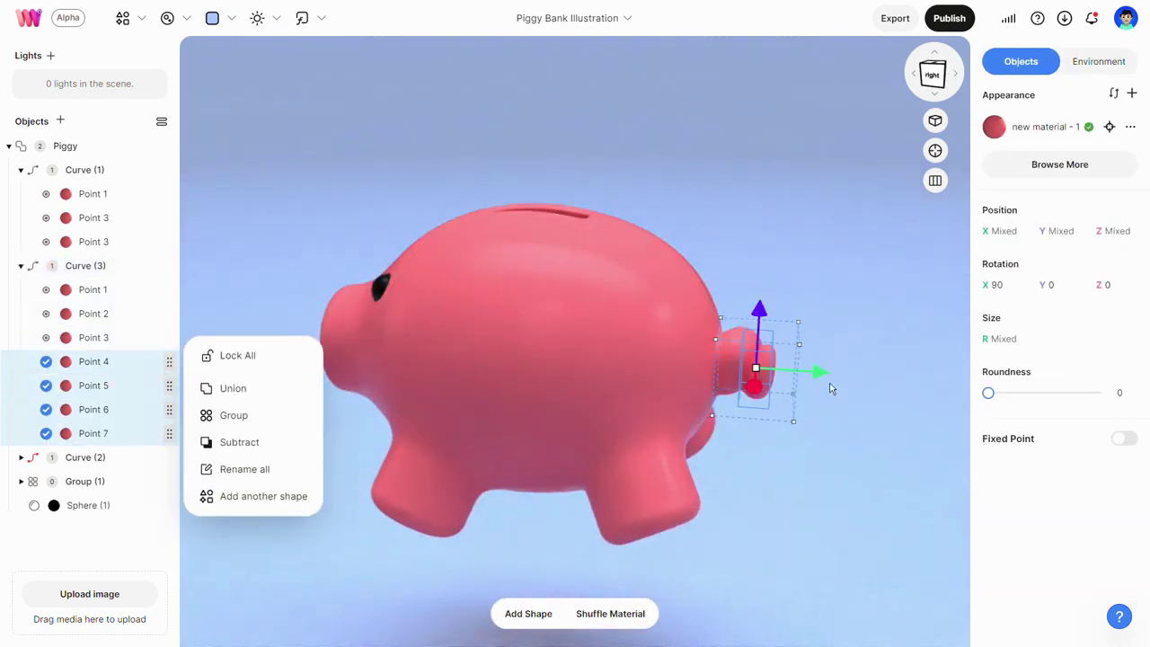
click(49, 362)
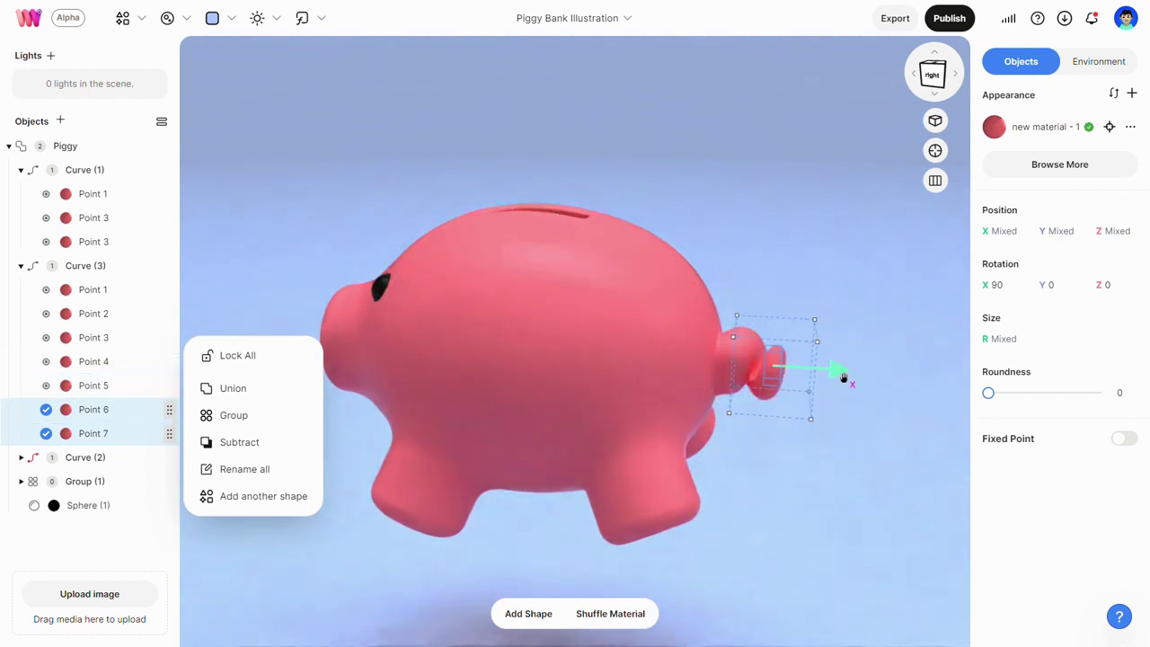
click(85, 268)
mouse_move(728, 341)
middle_down()
mouse_move(688, 438)
mouse_move(594, 454)
mouse_move(1035, 487)
middle_up()
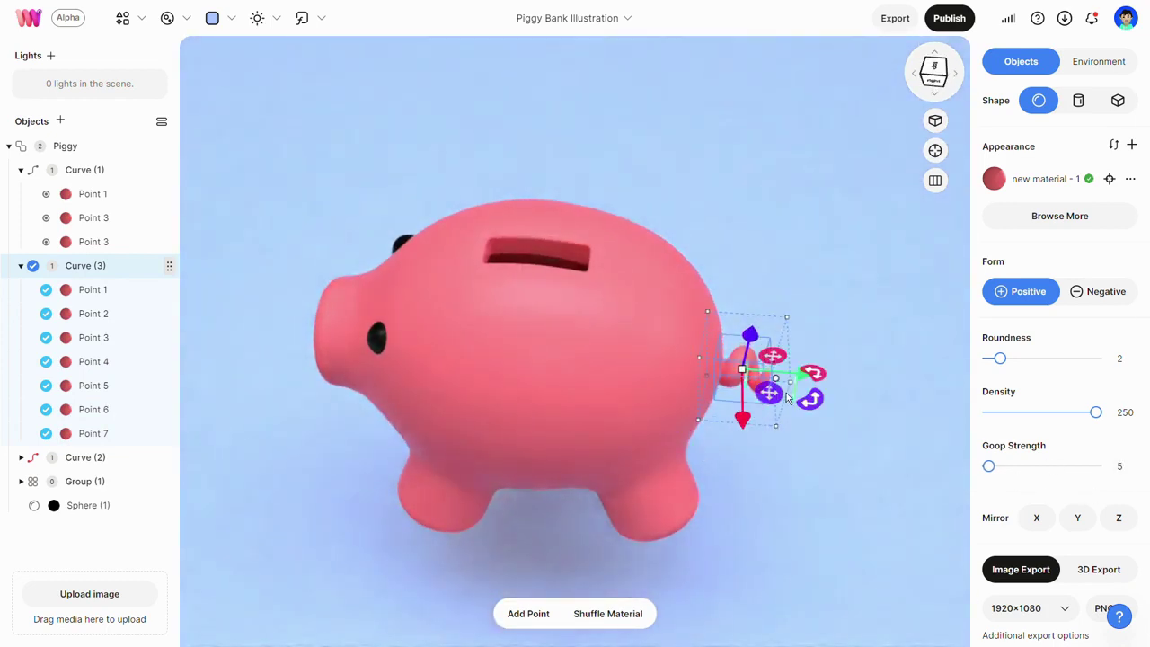
middle_drag(800, 383, 898, 431)
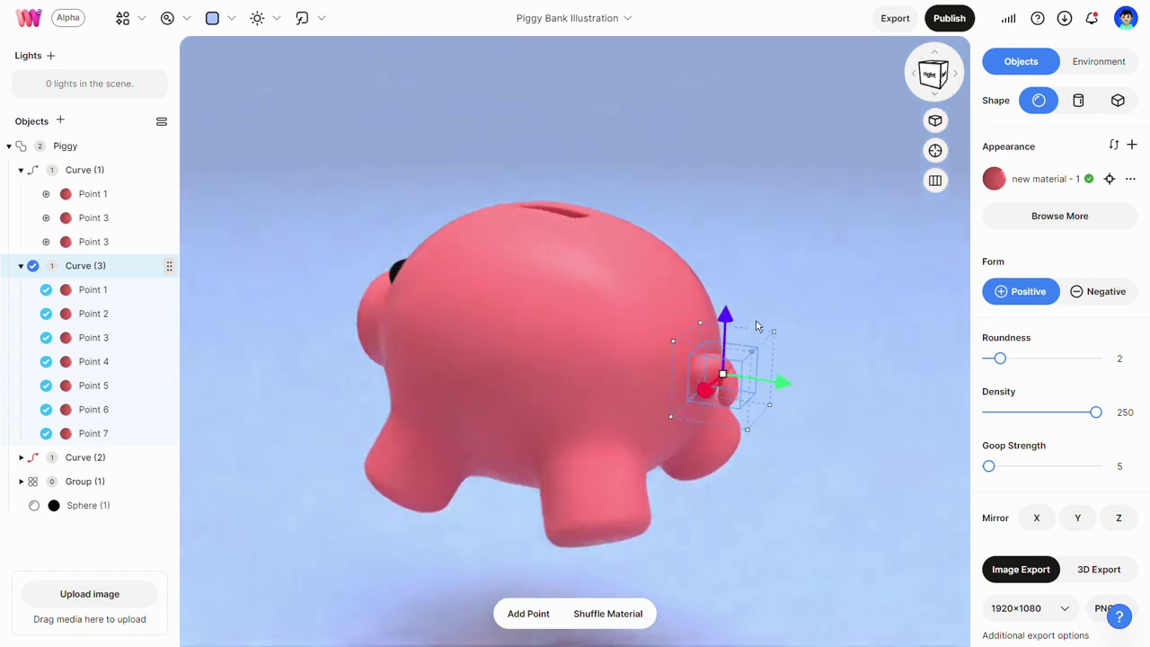
mouse_move(876, 485)
middle_down()
mouse_move(276, 450)
mouse_move(533, 432)
middle_up()
click(787, 388)
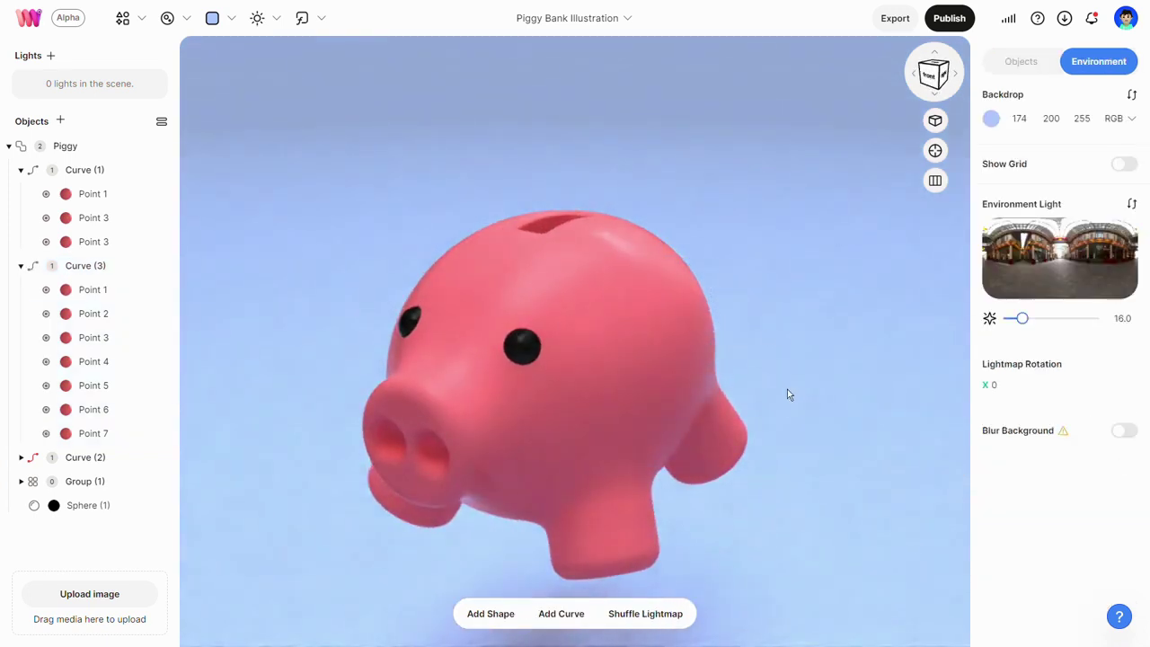
click(21, 169)
Step: Duplicate Curve (1) as Curve (4), mirrored across Z
click(21, 194)
click(85, 170)
key(ctrl+d)
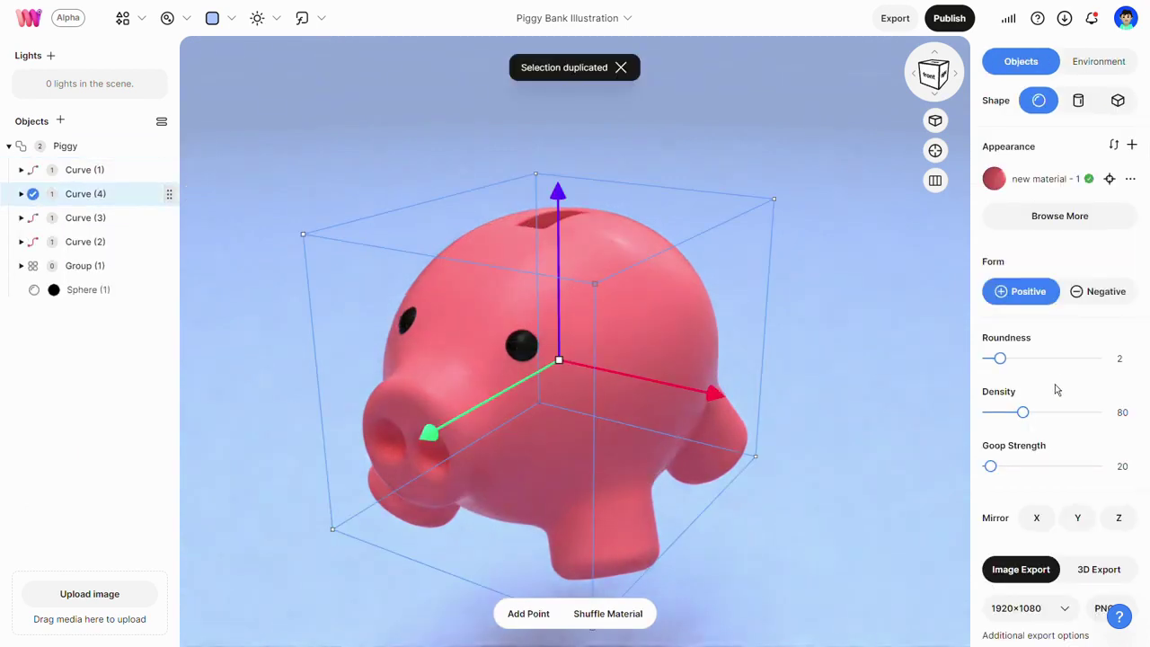
scroll(1052, 390, down, 3)
click(1118, 292)
Step: Delete Points 2–3, shrink Point 1 to radius 41.17, and place it on the head
click(21, 194)
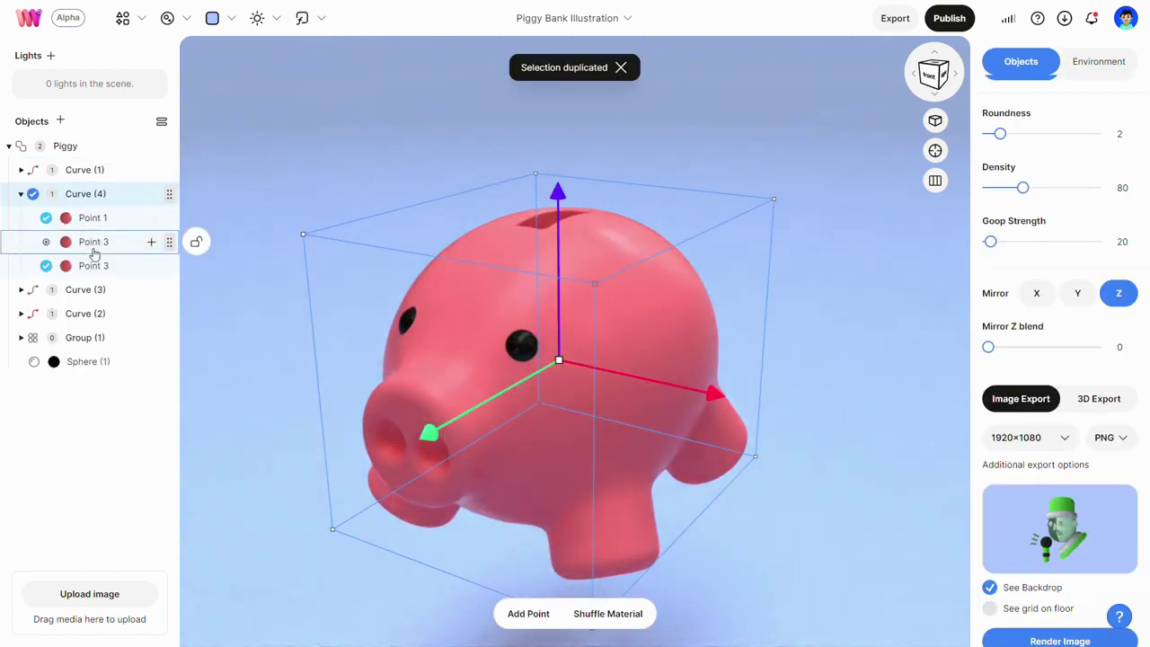
click(93, 242)
shift+click(92, 265)
key(Delete)
click(93, 217)
drag(476, 348, 529, 330)
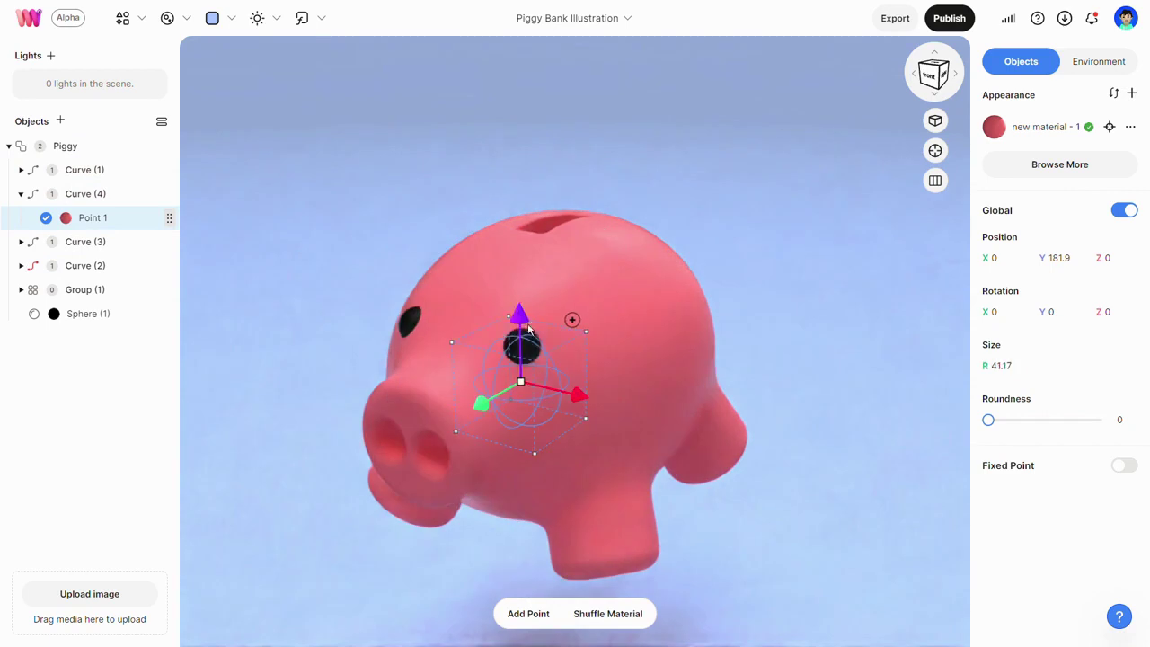
drag(575, 263, 528, 261)
mouse_move(358, 278)
mouse_down()
mouse_move(539, 323)
mouse_move(581, 377)
mouse_up()
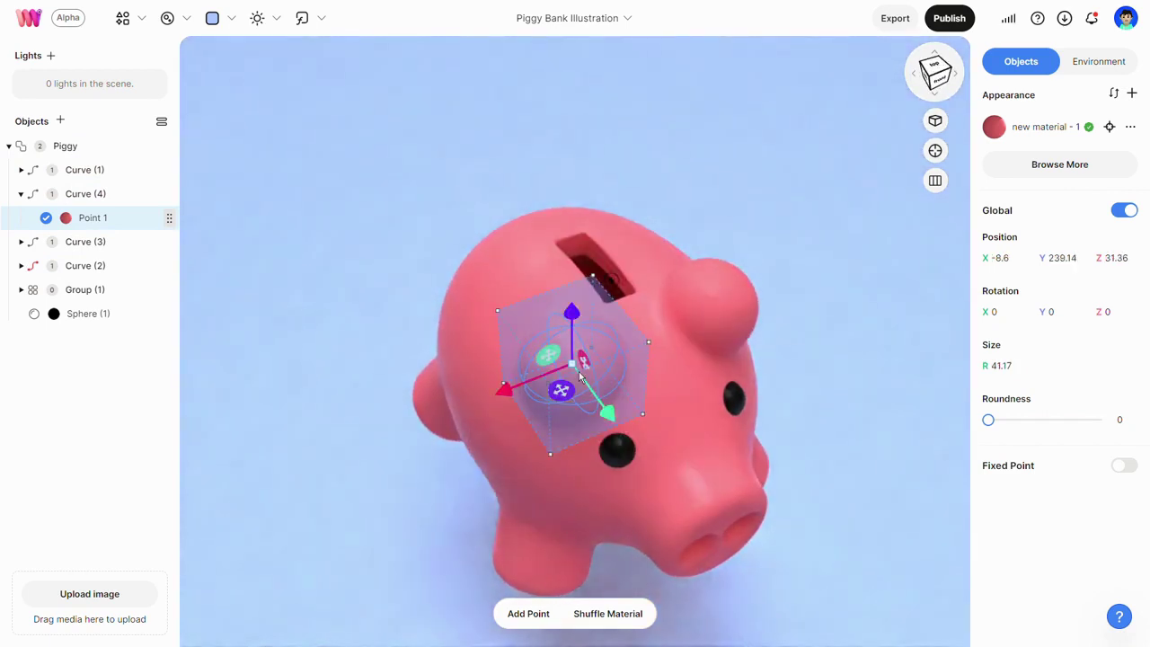
Step: Duplicate the point outward to form the pointed ear tip, then view the ears from above
mouse_move(571, 332)
alt+mouse_down()
mouse_move(579, 338)
mouse_move(556, 380)
mouse_move(550, 343)
mouse_move(533, 411)
alt+mouse_up()
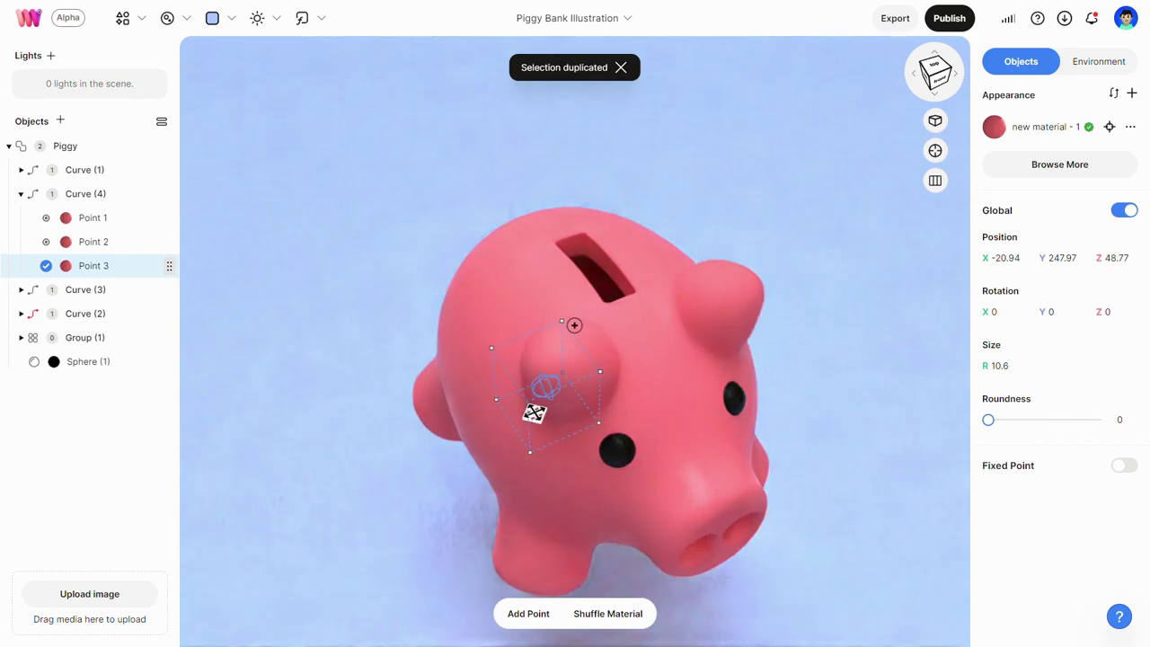
right_drag(539, 395, 404, 247)
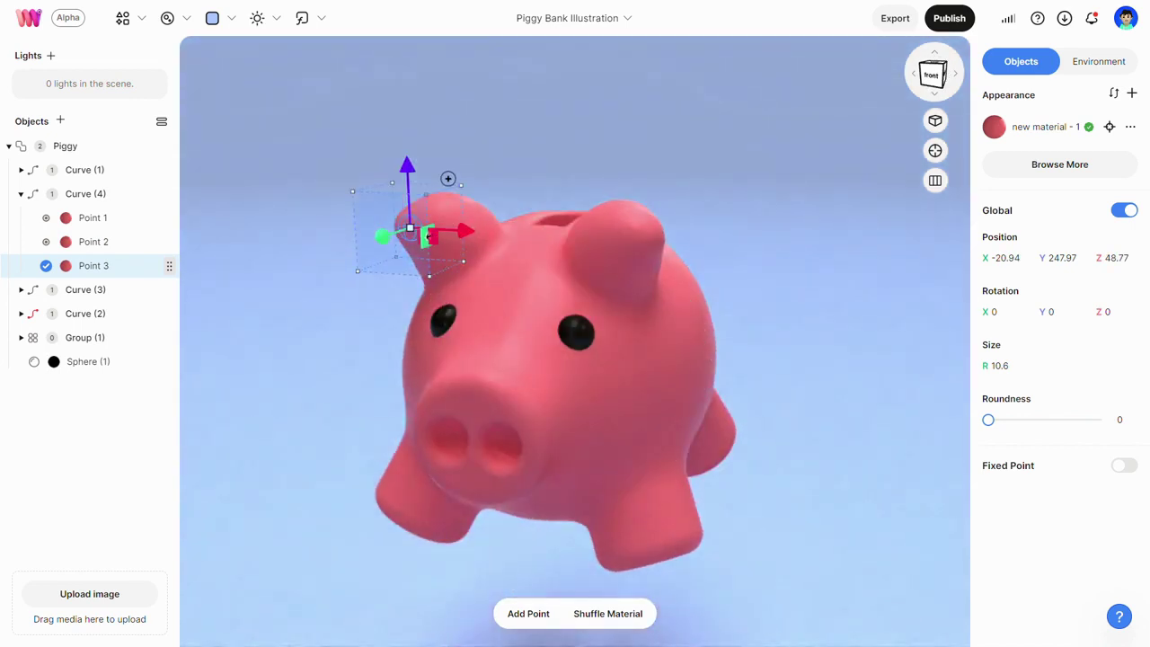
drag(377, 250, 374, 249)
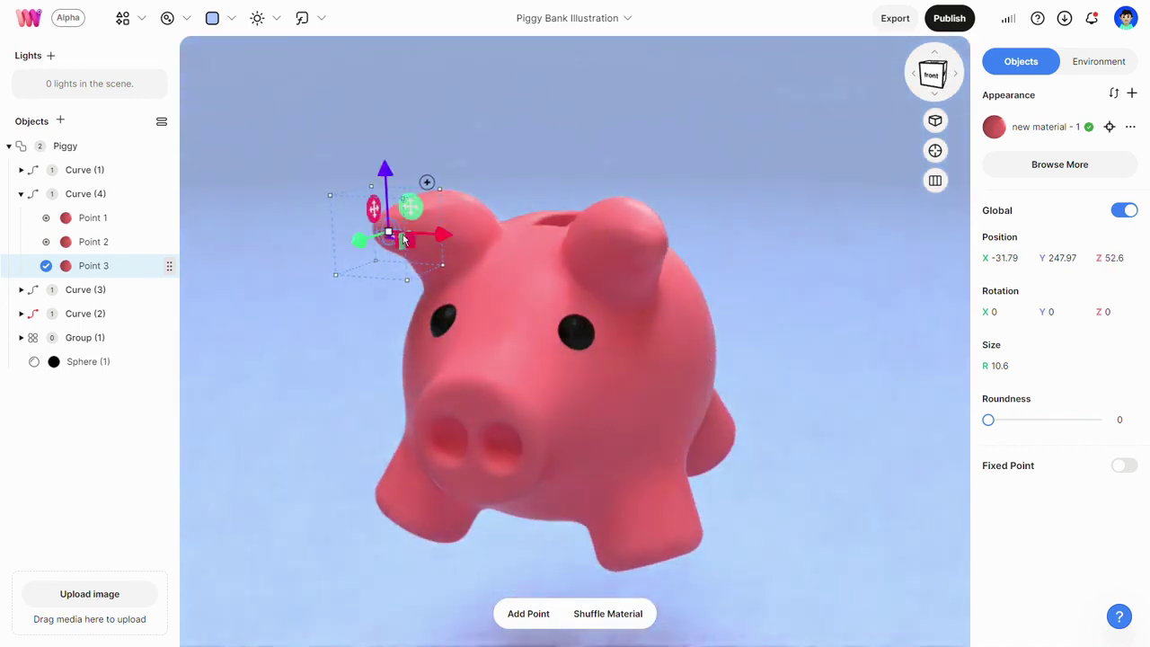
click(449, 251)
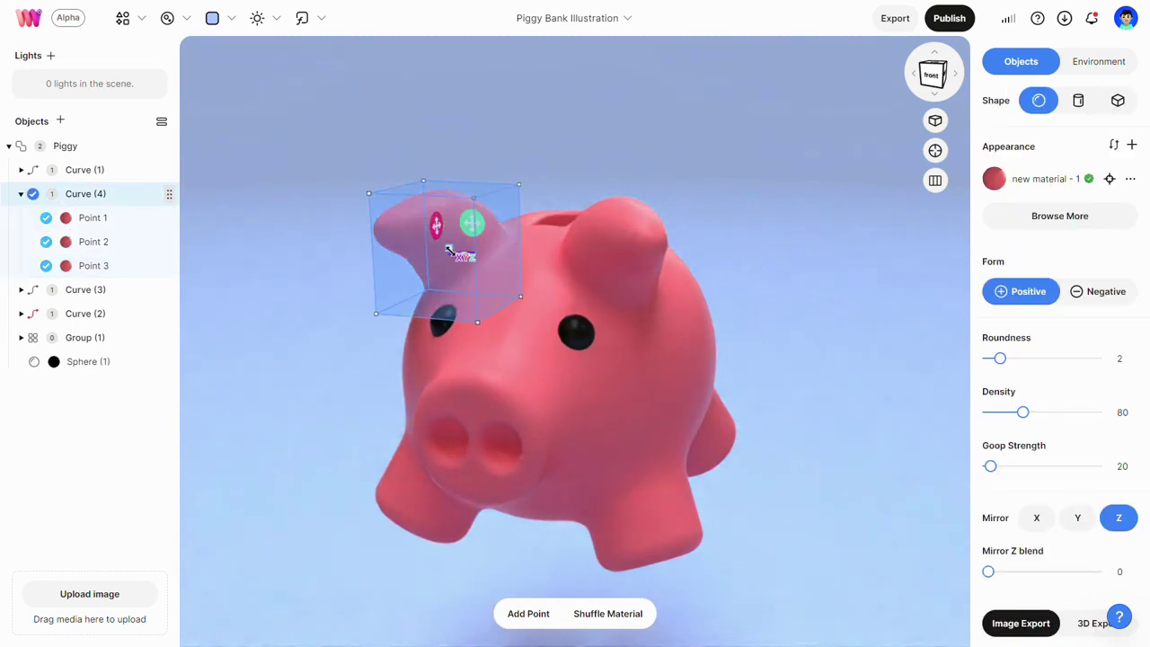
right_drag(437, 245, 511, 397)
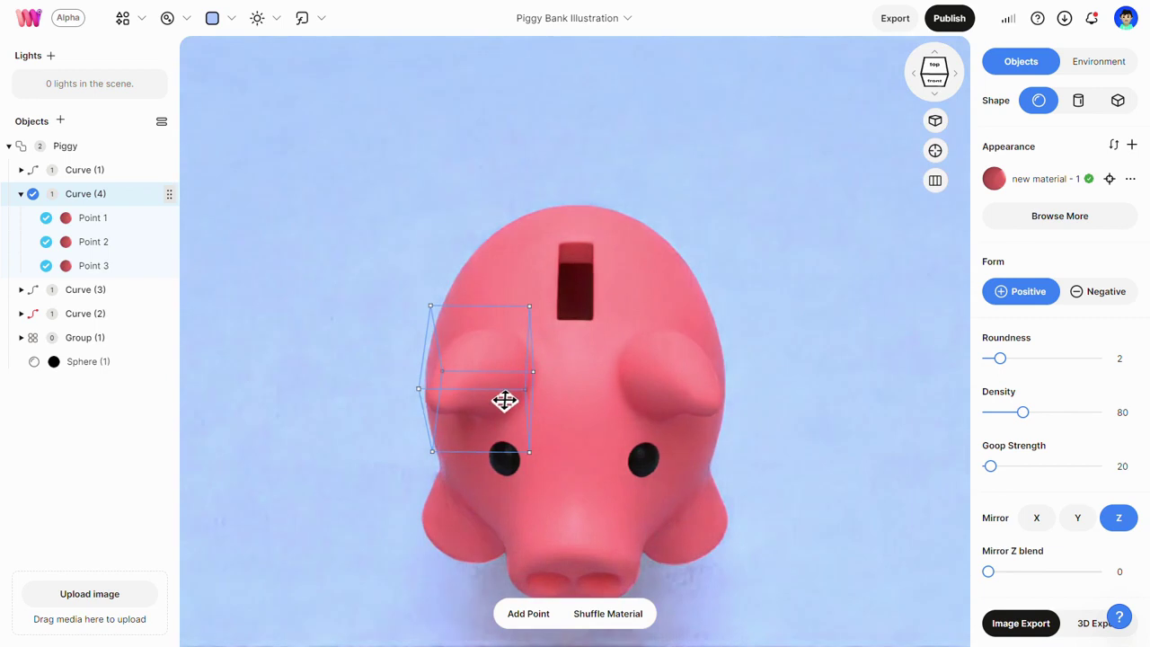
right_drag(504, 401, 444, 325)
Step: Make a negative copy Curve (5) of the ear, offset along X, and shift both ears slightly left
key(ctrl+d)
click(1105, 291)
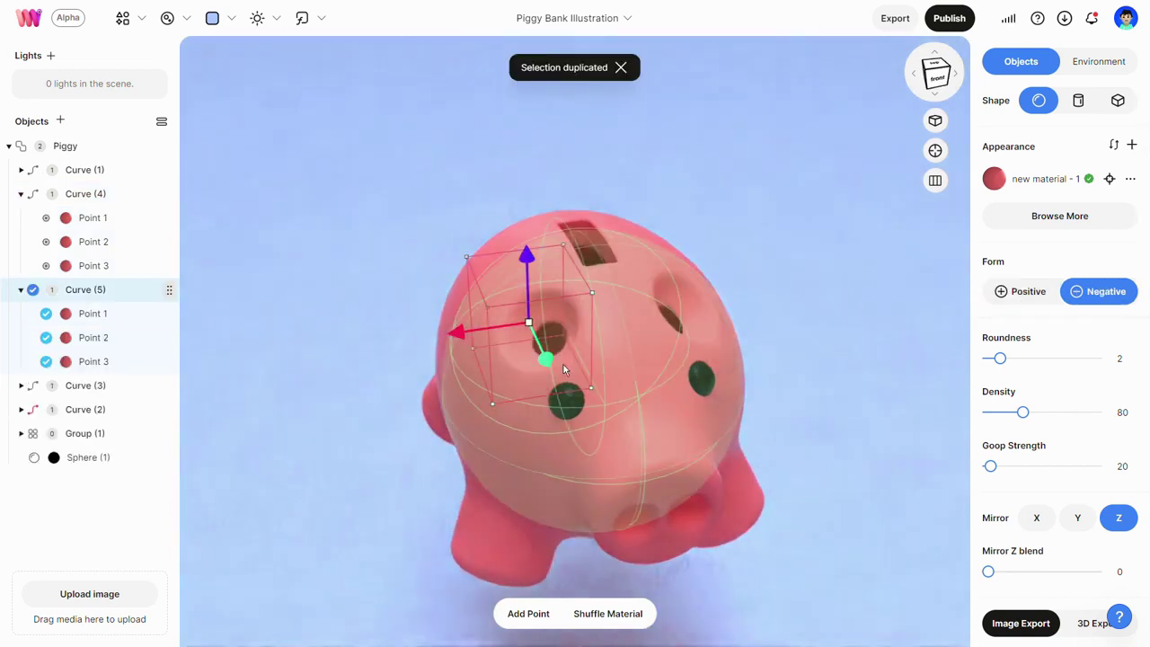
drag(467, 357, 448, 356)
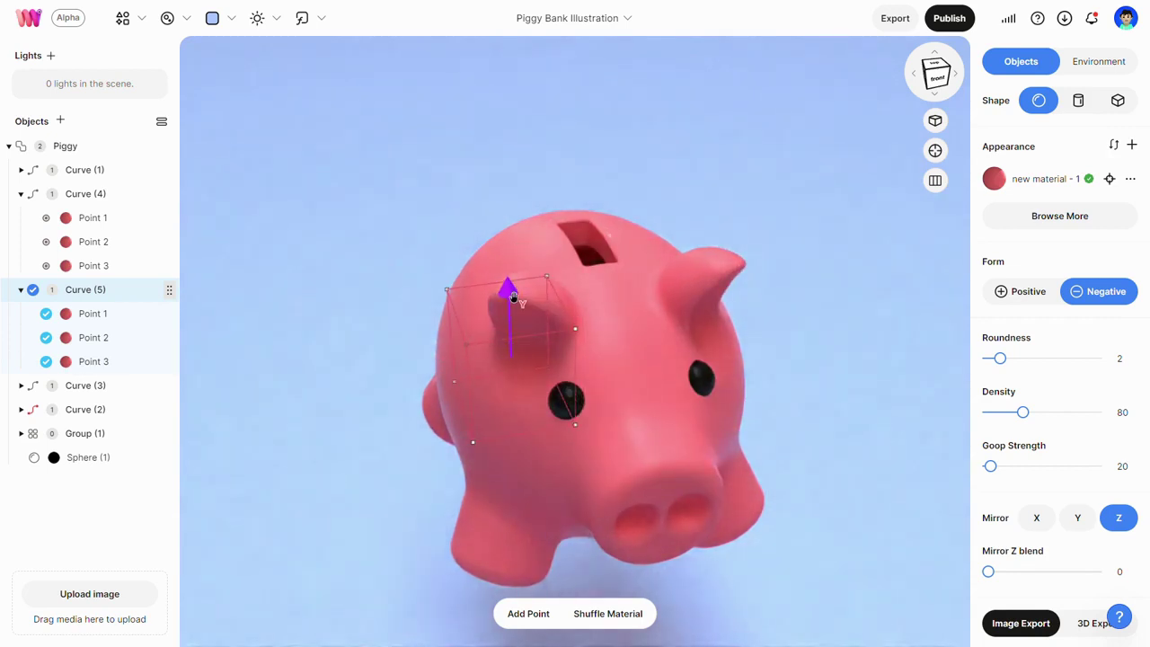
shift+click(90, 193)
mouse_move(255, 427)
mouse_down()
mouse_move(754, 325)
mouse_move(668, 329)
mouse_move(584, 228)
mouse_move(493, 235)
mouse_move(476, 262)
mouse_up()
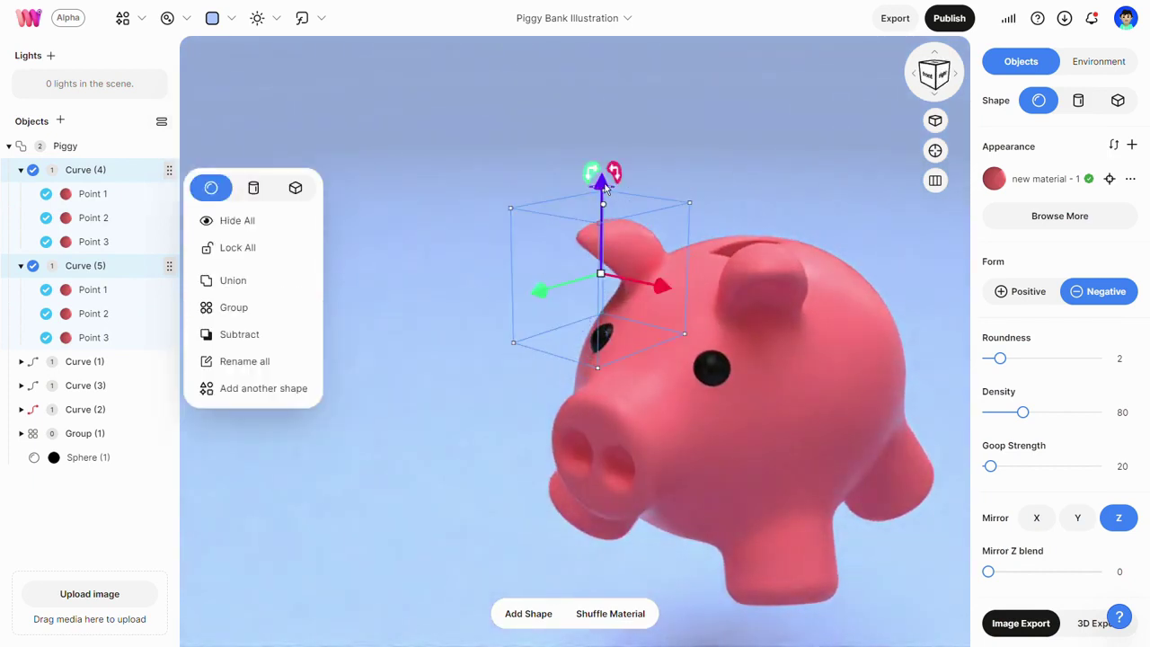
drag(546, 302, 542, 304)
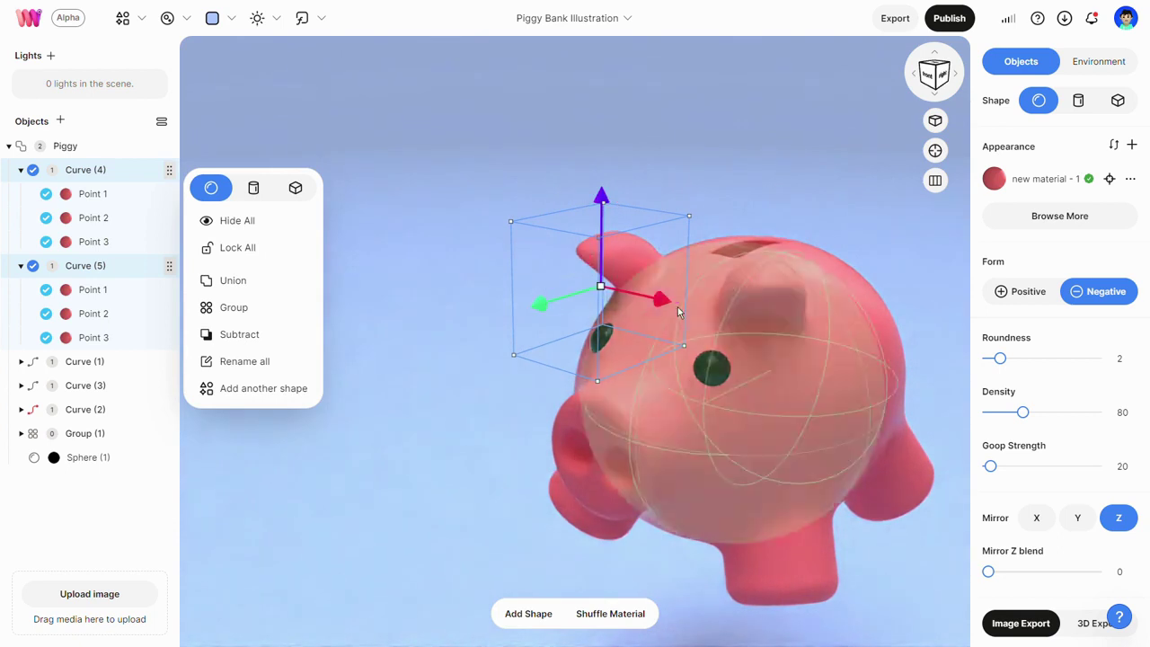
Step: From a top view, nudge both ear curves slightly right along X
drag(653, 330, 861, 430)
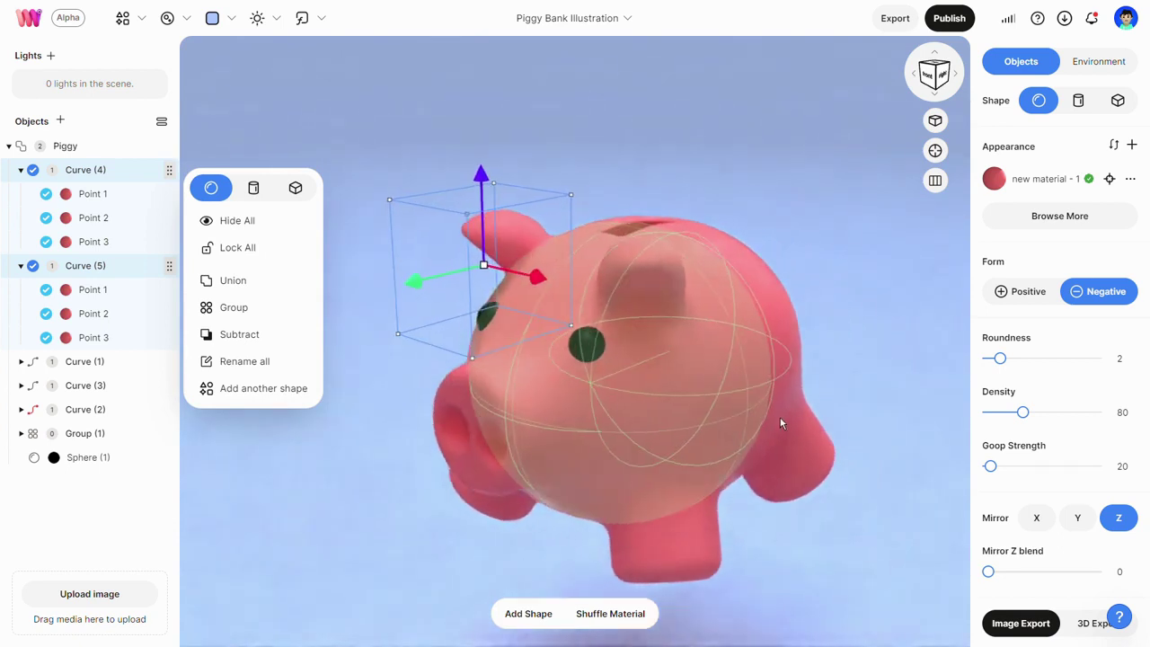
click(865, 338)
mouse_move(426, 346)
mouse_down()
mouse_move(410, 500)
mouse_move(279, 400)
mouse_up()
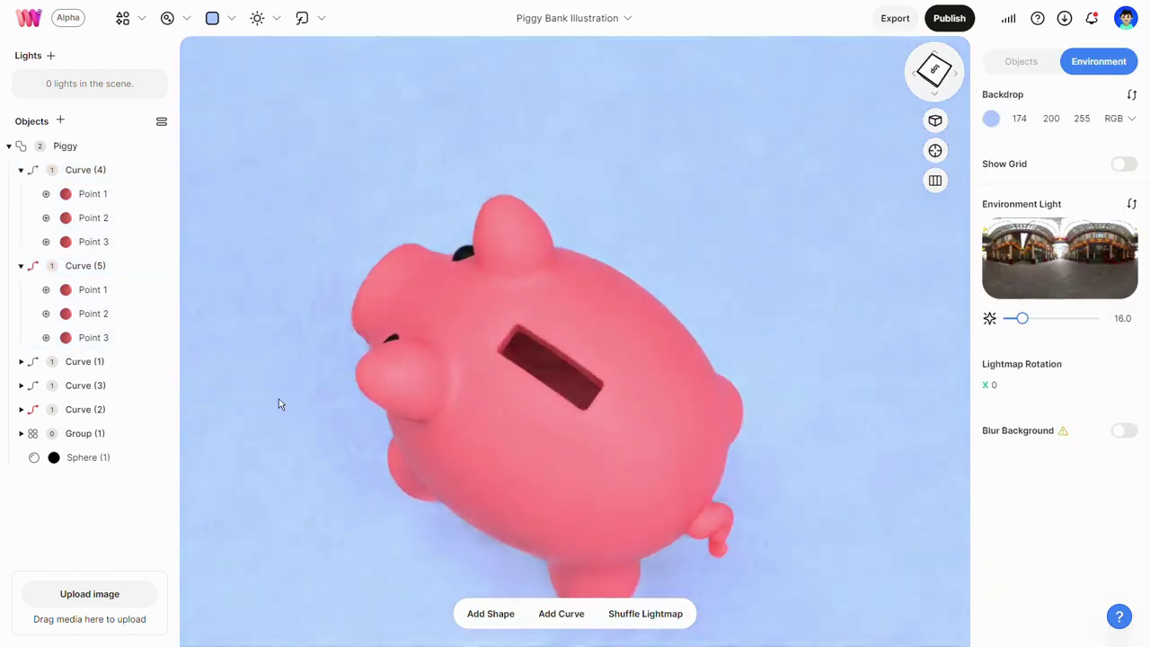
click(503, 224)
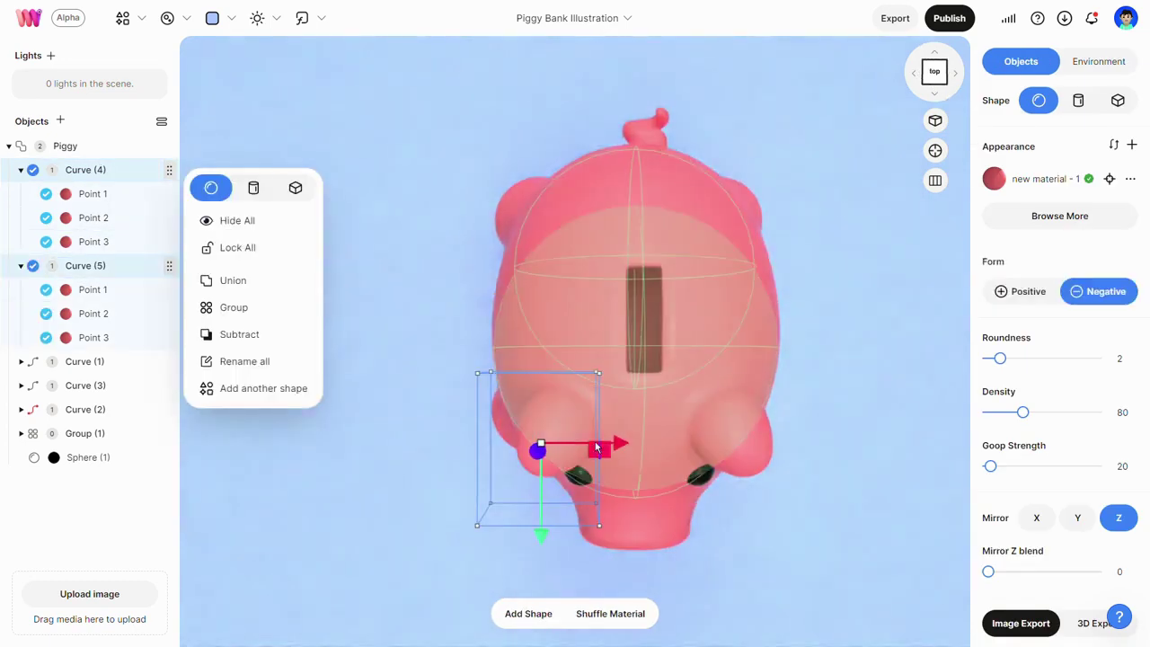
drag(620, 359, 633, 377)
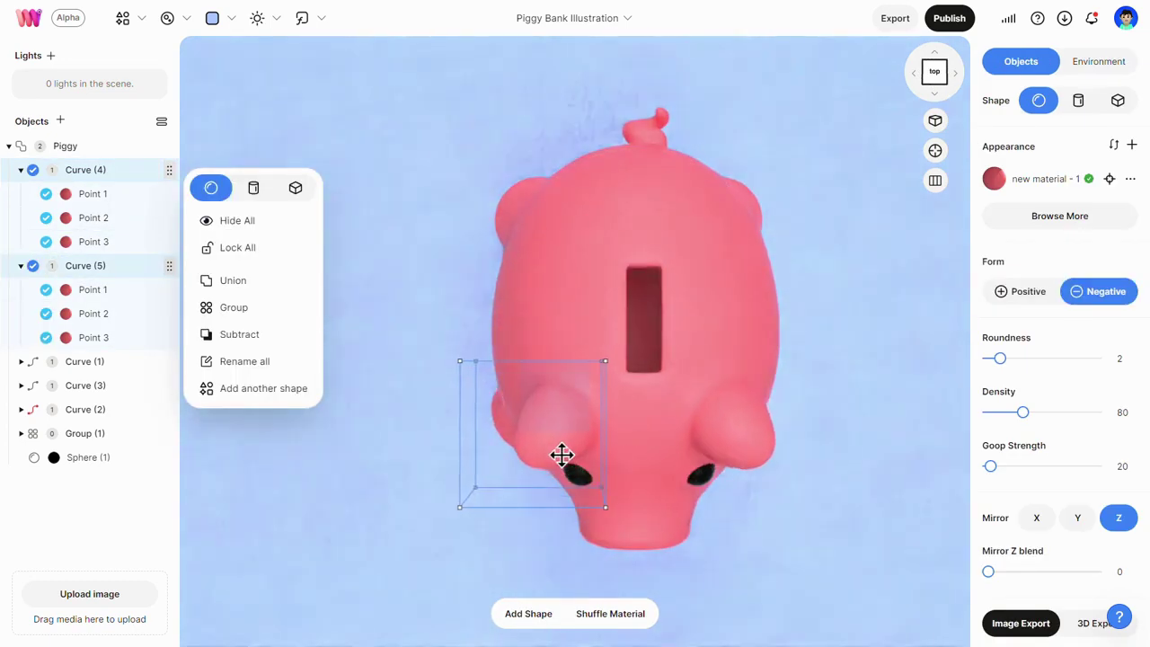
mouse_move(674, 510)
mouse_down()
mouse_move(688, 267)
mouse_move(744, 323)
mouse_move(544, 419)
mouse_up()
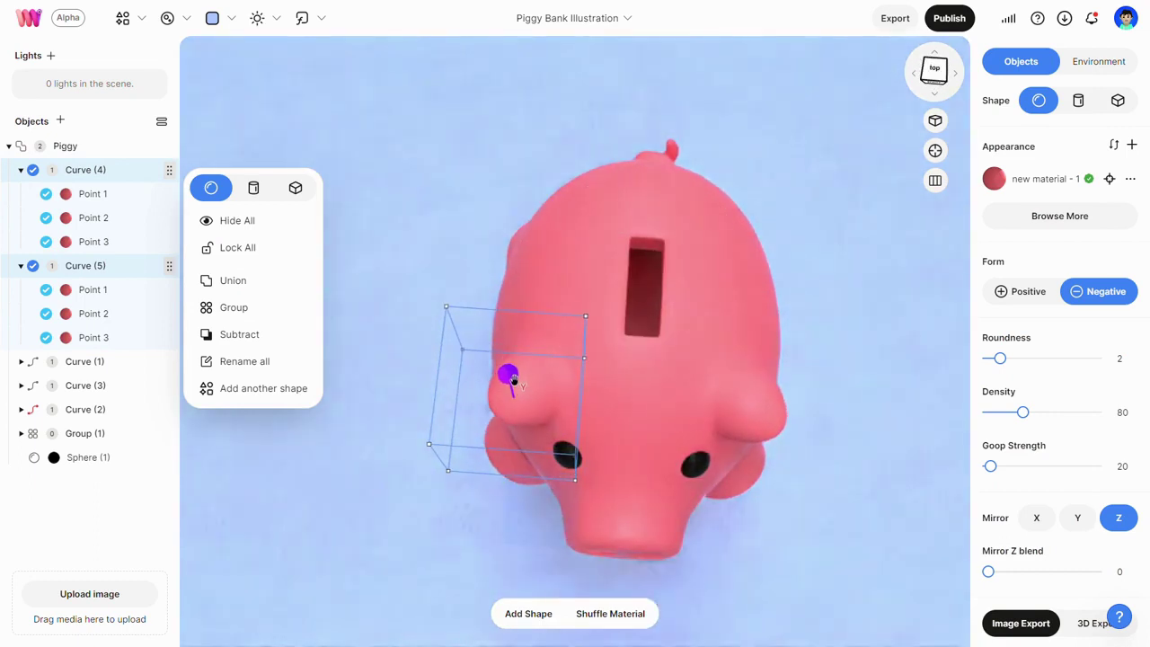
mouse_move(769, 445)
mouse_down()
mouse_move(762, 260)
mouse_move(748, 245)
mouse_up()
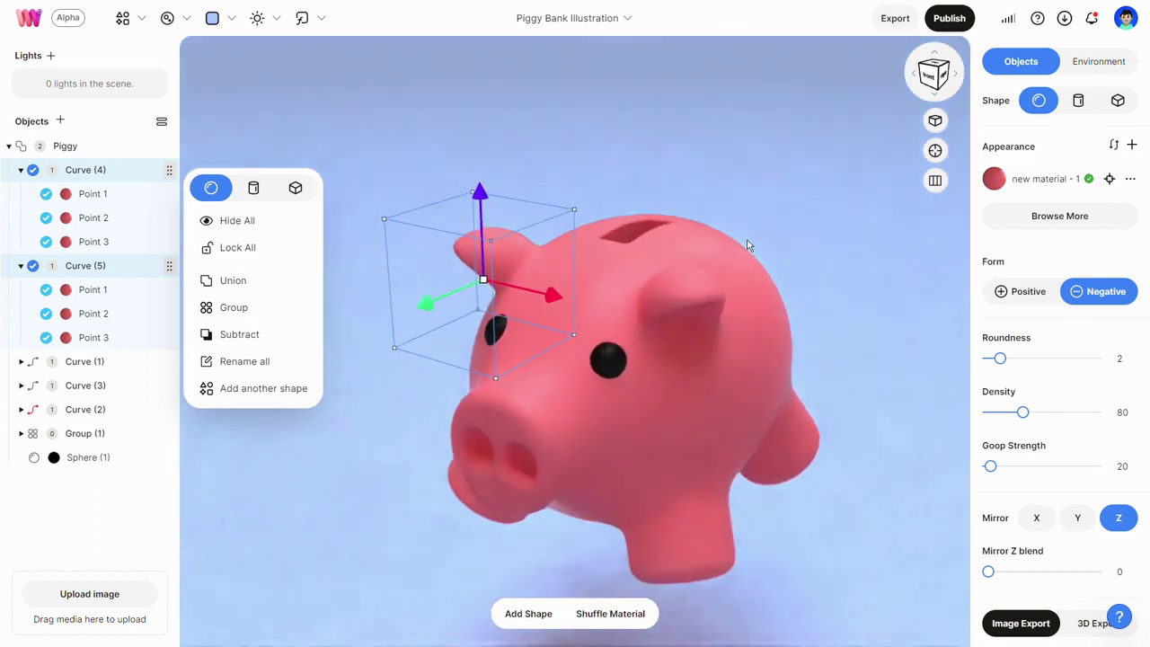
drag(541, 296, 549, 297)
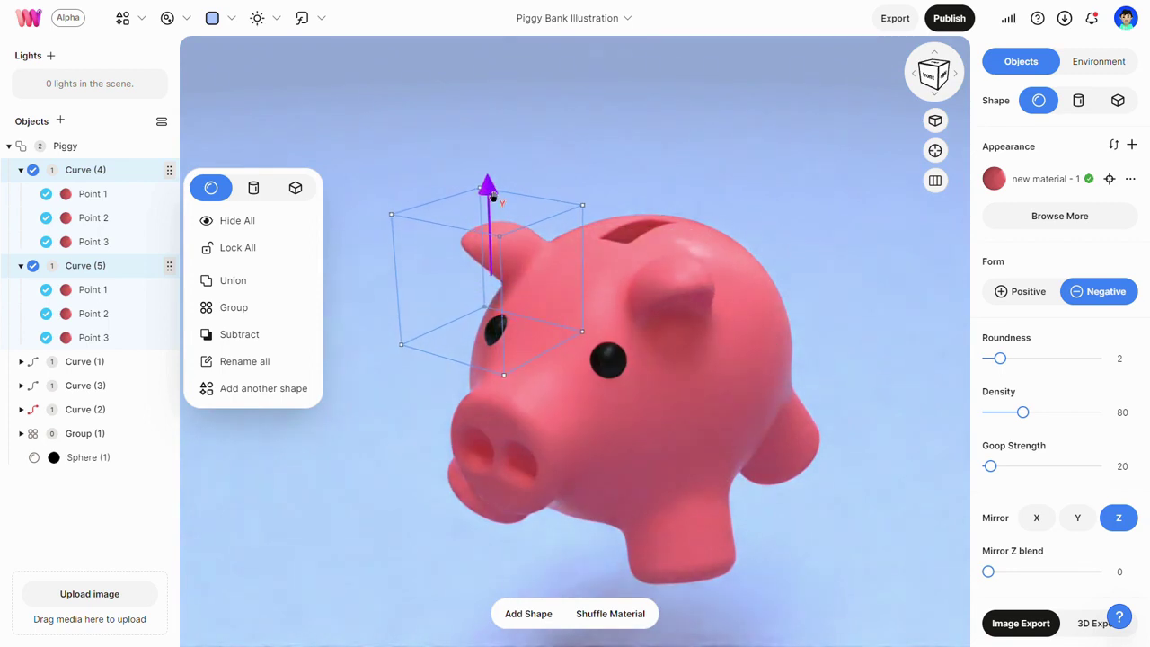
key(Escape)
Step: Check both ear curves in an orthographic front view, then select the Piggy group
mouse_move(574, 449)
mouse_down()
mouse_move(936, 448)
mouse_move(952, 403)
mouse_move(846, 329)
mouse_move(595, 295)
mouse_up()
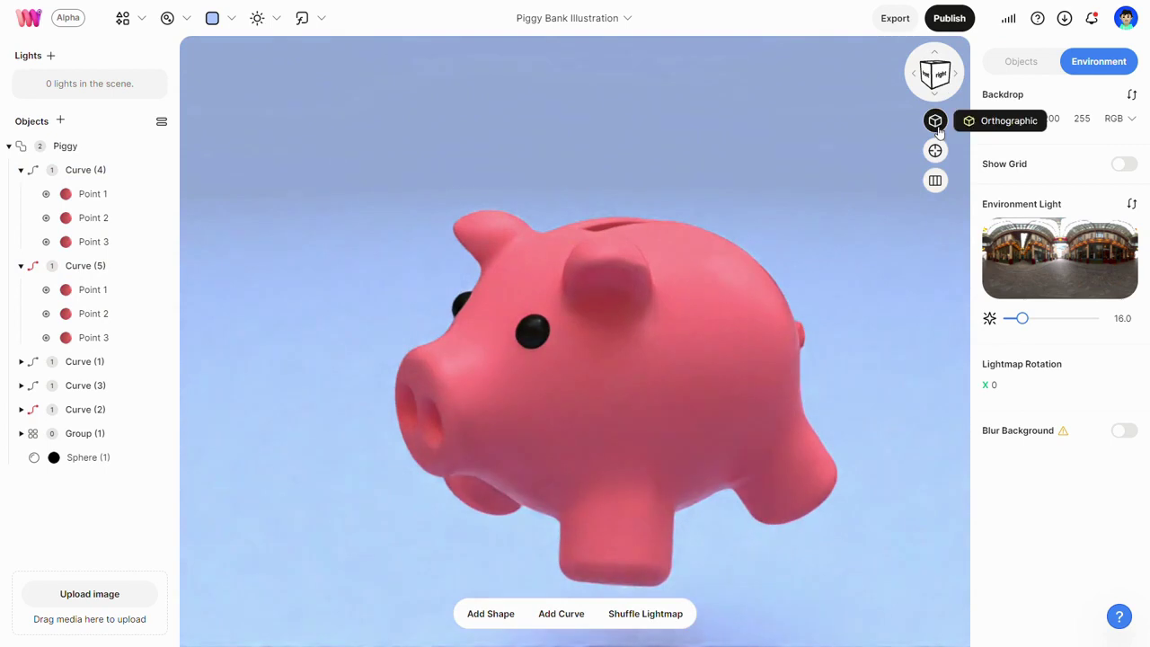
click(937, 131)
click(85, 170)
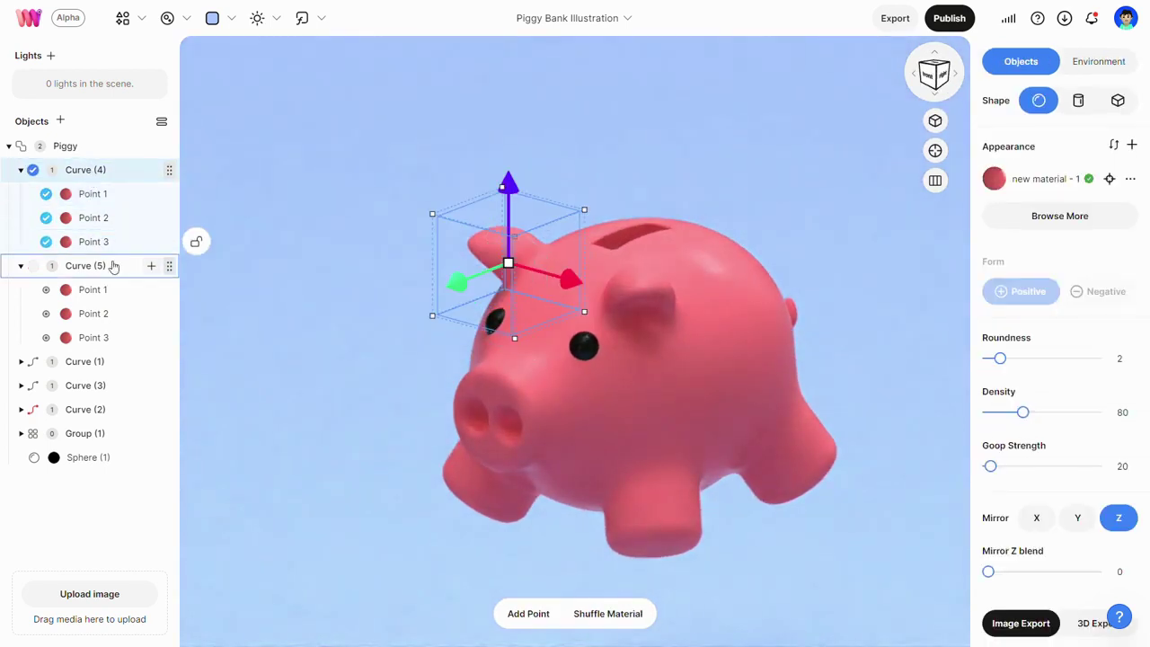
shift+click(113, 266)
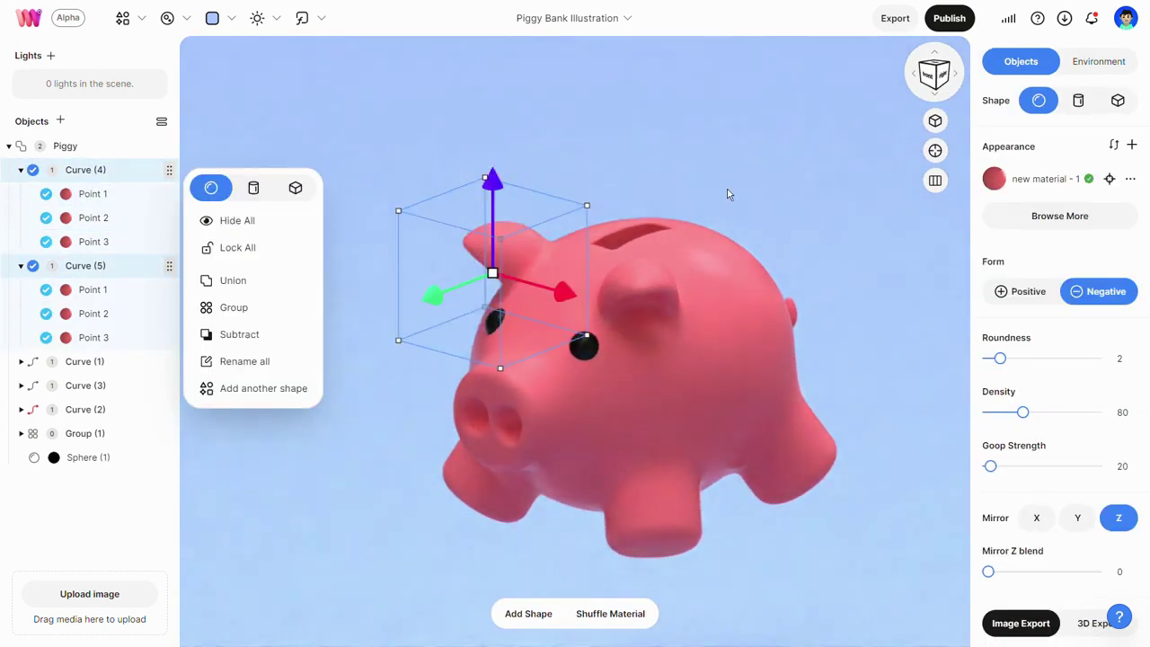
drag(682, 162, 867, 247)
click(65, 146)
Step: Add a cylinder and flatten it into a thin disc raised above the pig's back
click(9, 146)
click(122, 18)
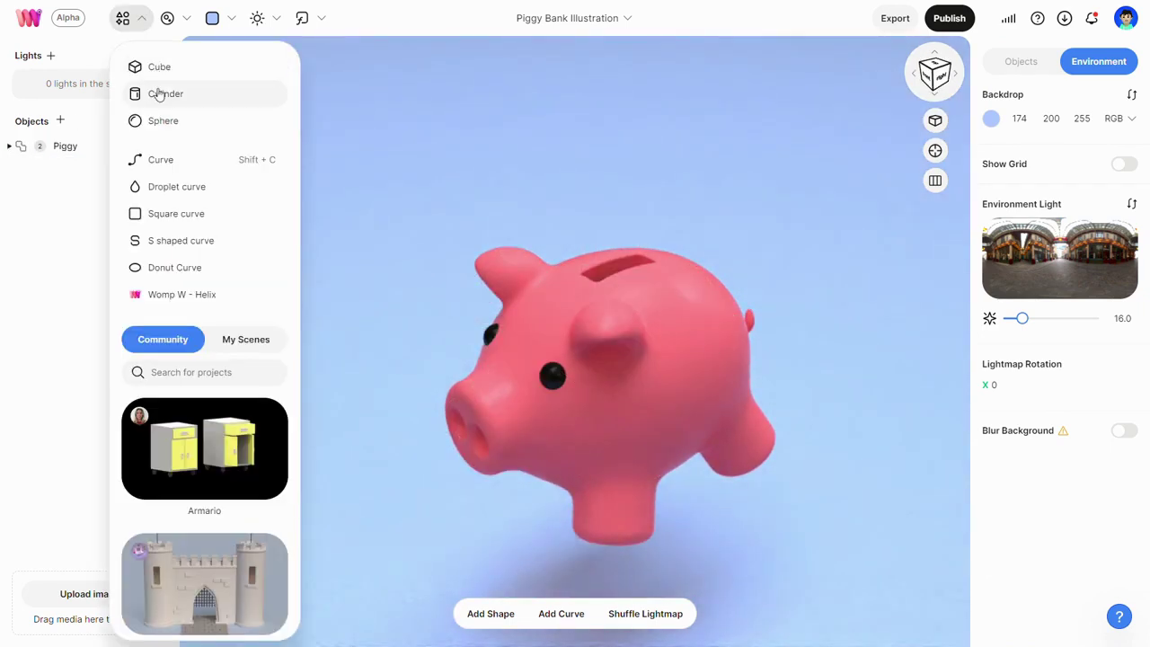
click(158, 94)
drag(586, 487, 586, 225)
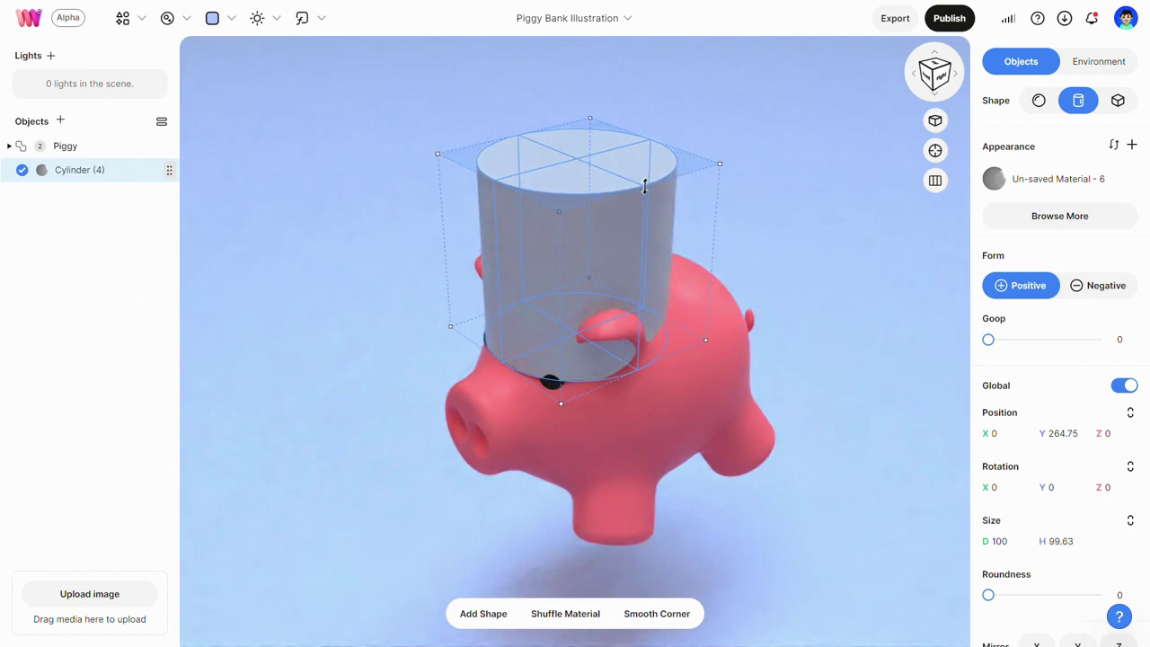
drag(639, 180, 640, 325)
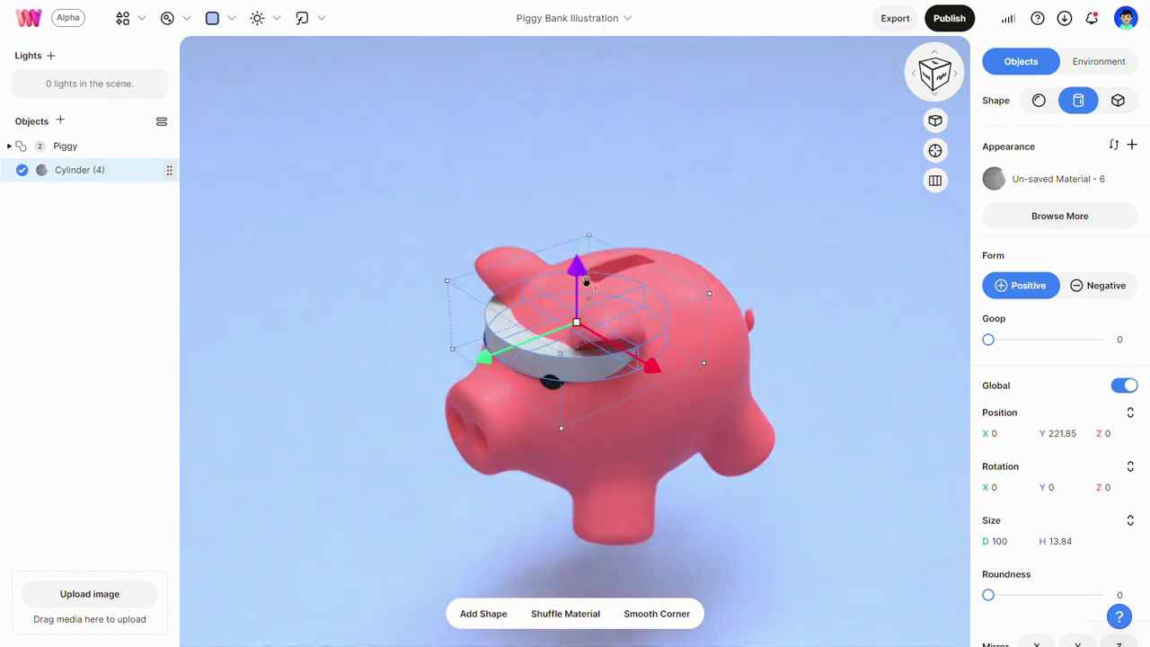
drag(586, 281, 585, 210)
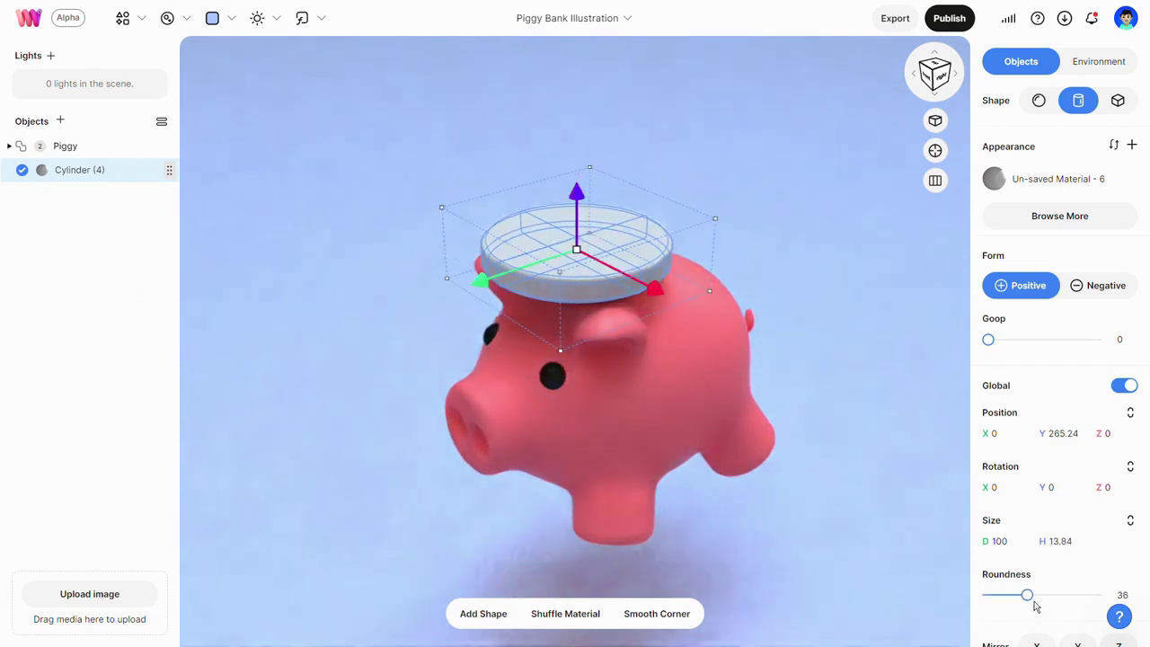
Step: Give the disc roundness 39, colour 255,180,85, metalness 15 and roughness 24
drag(1034, 607, 1038, 607)
click(1006, 178)
click(940, 315)
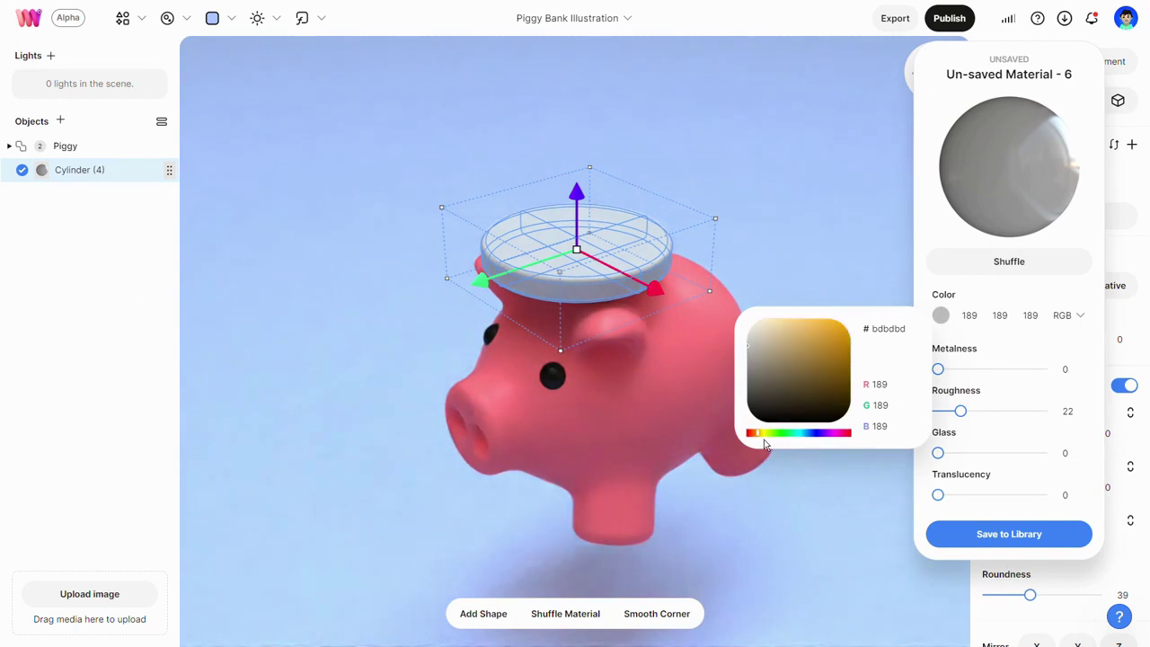
click(831, 354)
click(823, 291)
click(1005, 178)
drag(964, 423, 967, 418)
drag(939, 371, 956, 383)
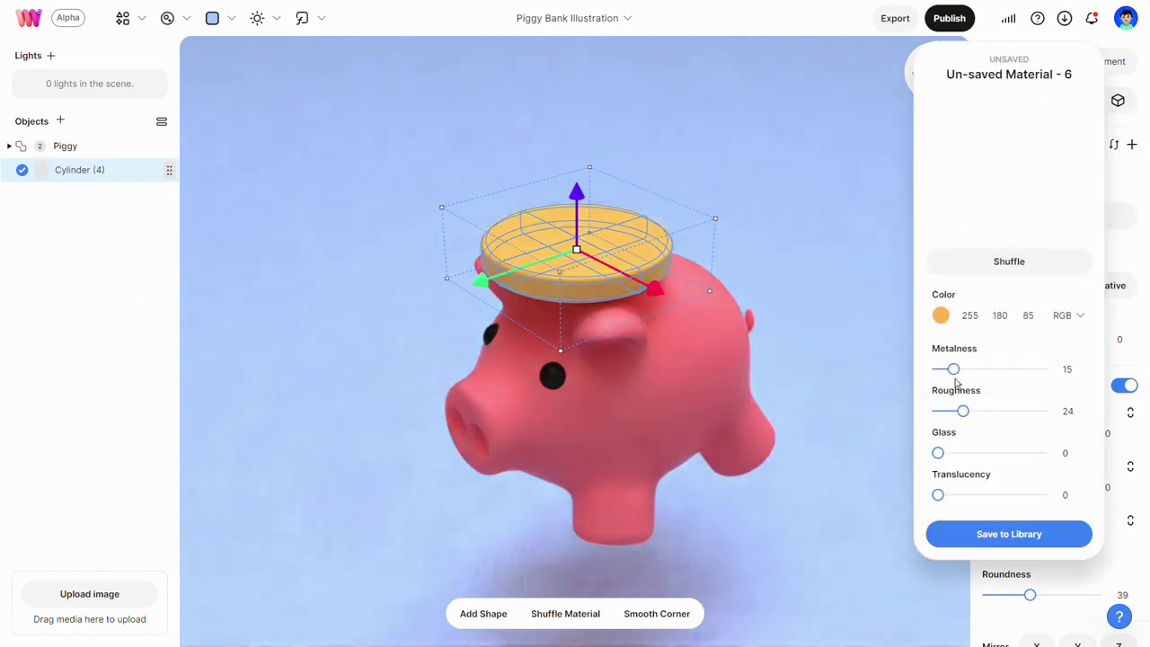
click(826, 297)
Step: Duplicate the gold disc and enlarge the copy to 91.82 × 21.19
scroll(575, 278, up, 5)
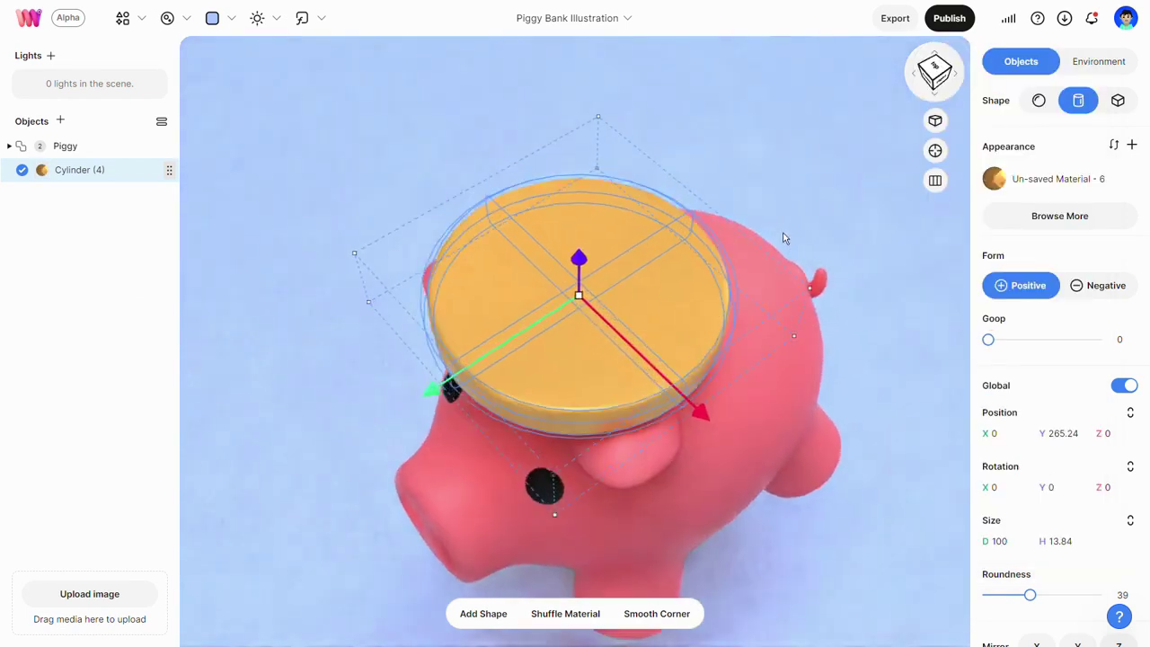
key(ctrl+d)
mouse_move(561, 271)
mouse_down()
mouse_move(833, 379)
mouse_move(685, 182)
mouse_move(638, 162)
mouse_up()
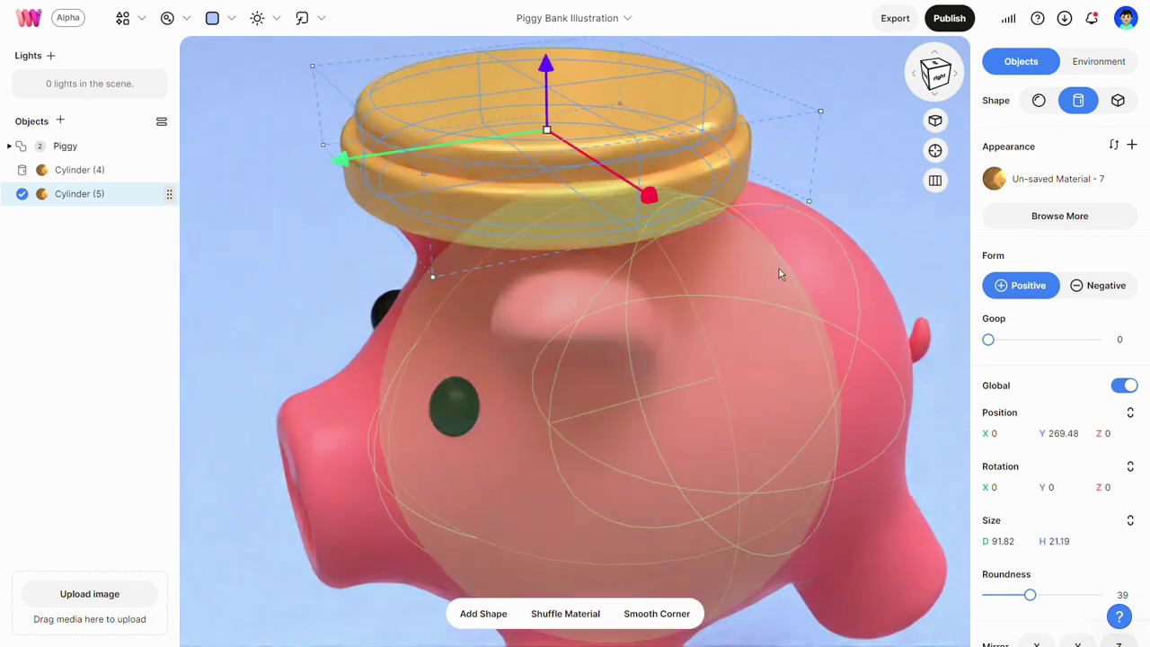
Step: Lower the enlarged top disc onto the base disc
drag(779, 274, 802, 283)
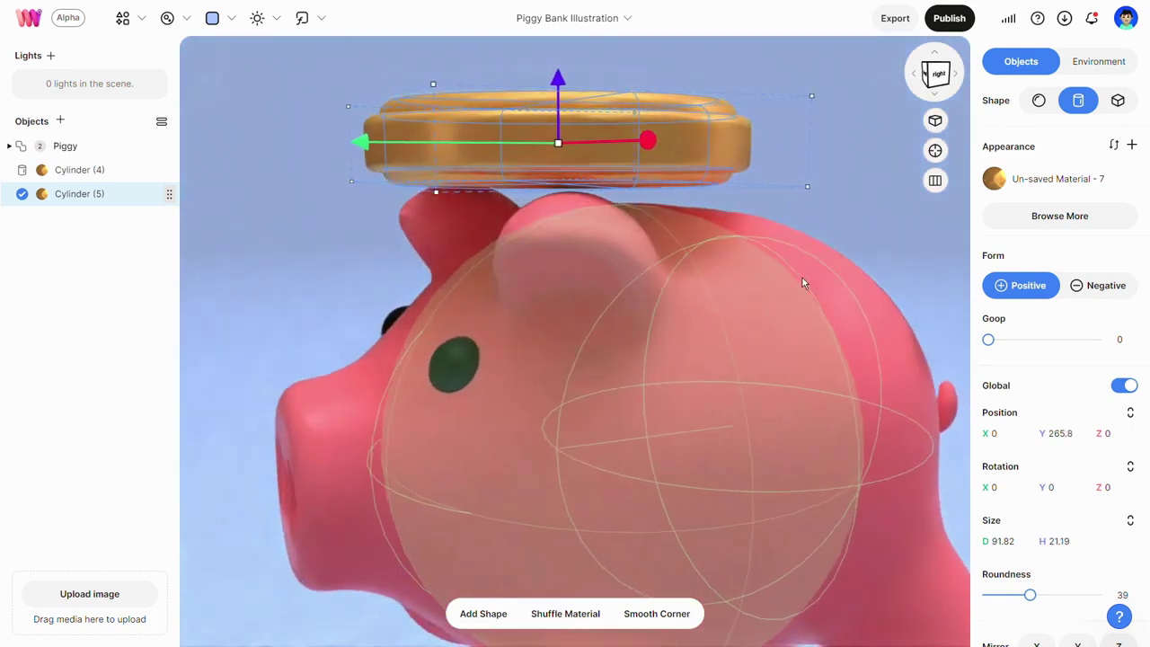
drag(567, 81, 574, 87)
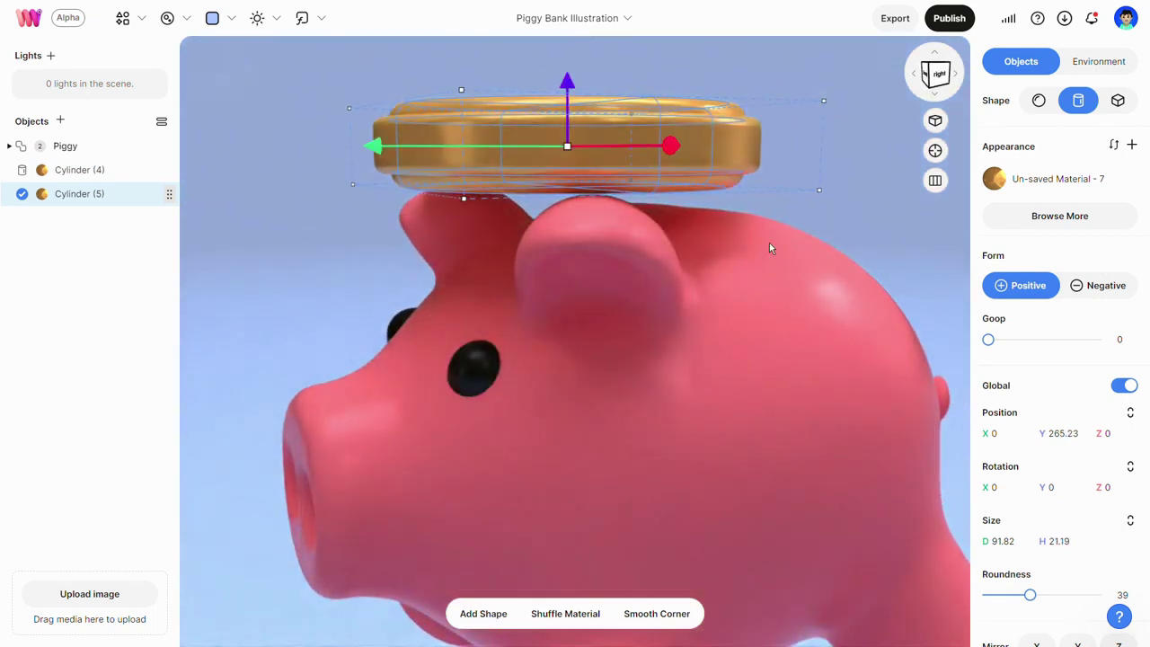
drag(858, 164, 864, 347)
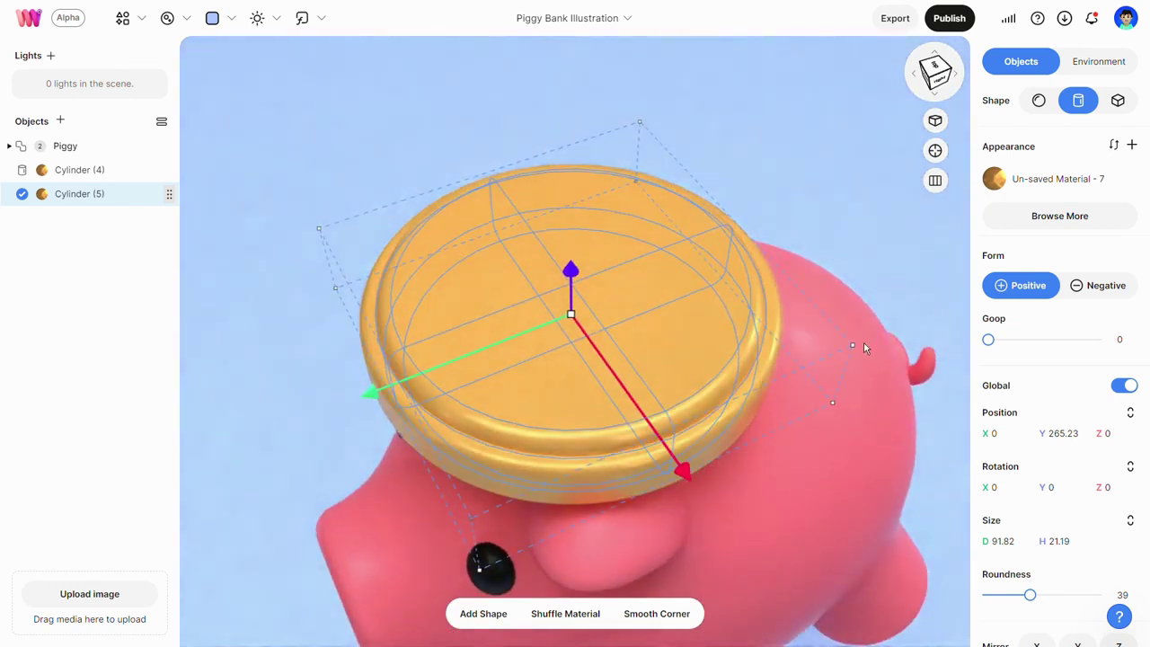
Step: Add negative Cylinder (6), 68.57 × 38.72 with goop 12, layered above Cylinder (4)
key(ctrl+d)
mouse_move(575, 314)
mouse_down()
mouse_move(564, 312)
mouse_move(569, 224)
mouse_up()
key(n)
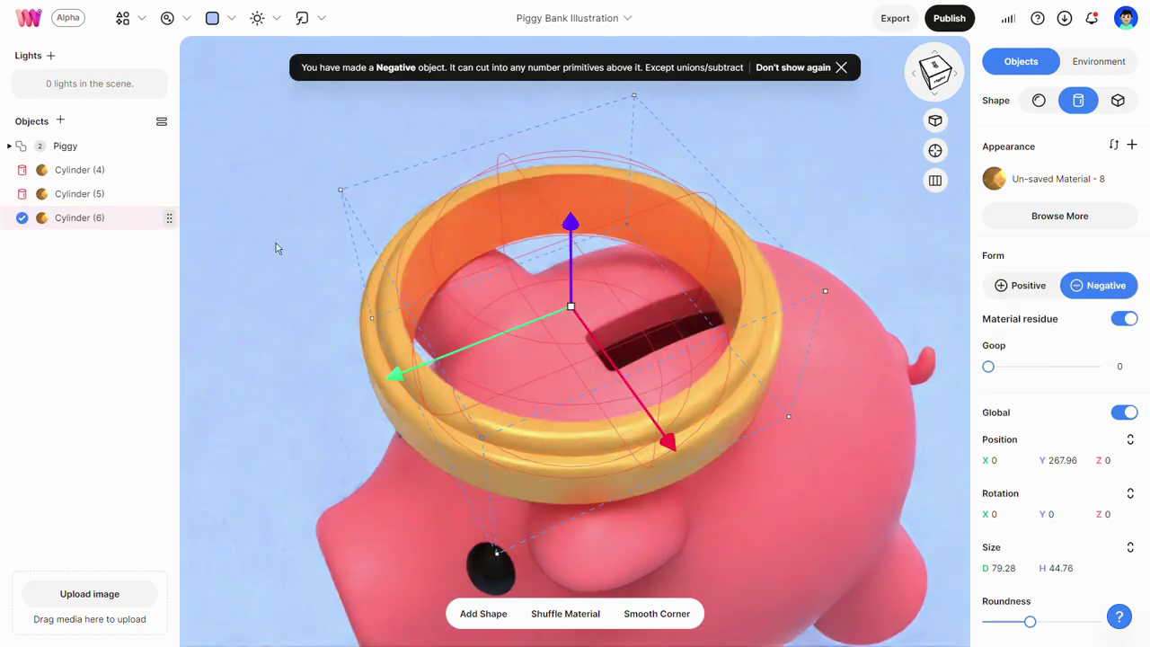
shift+drag(87, 198, 94, 168)
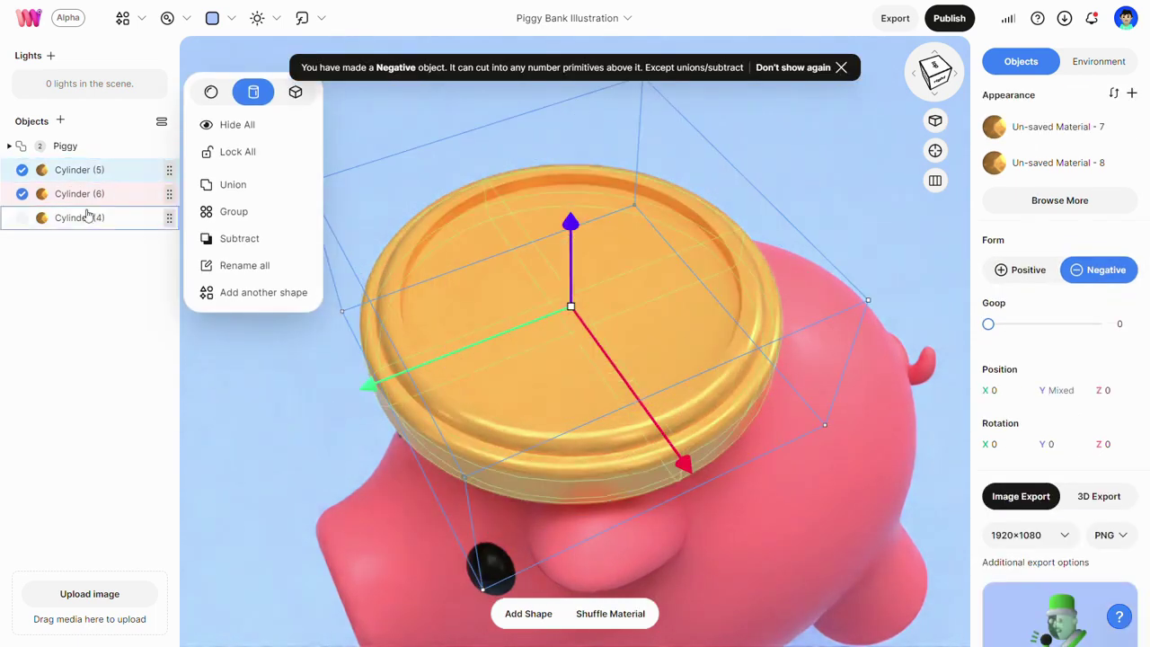
click(87, 193)
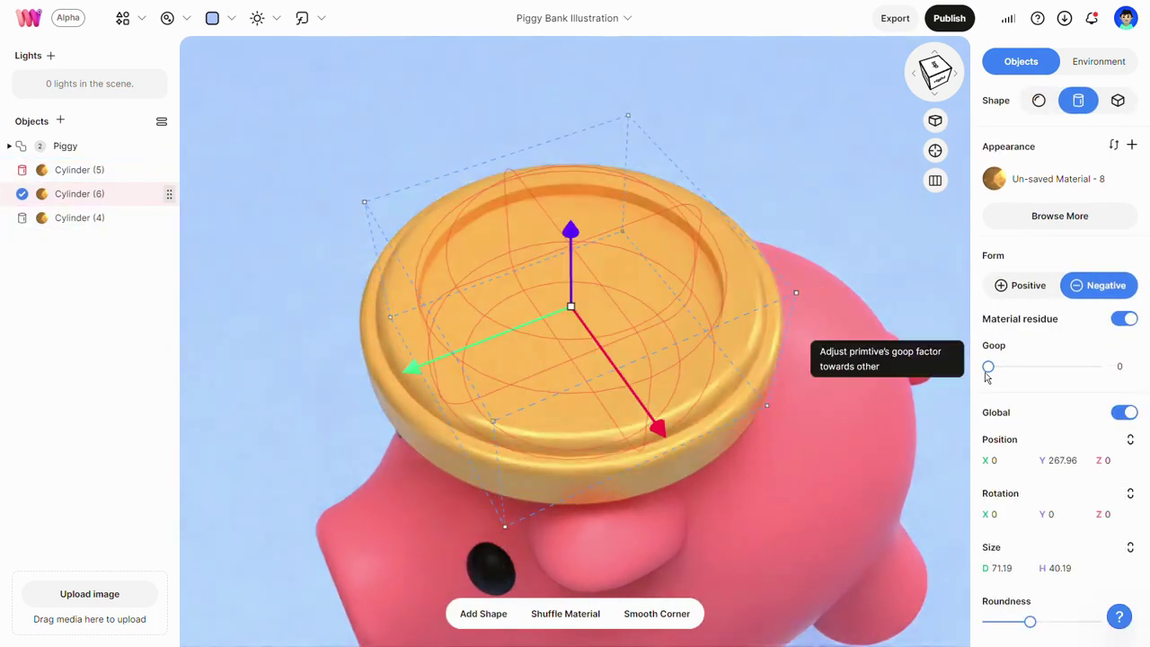
click(995, 375)
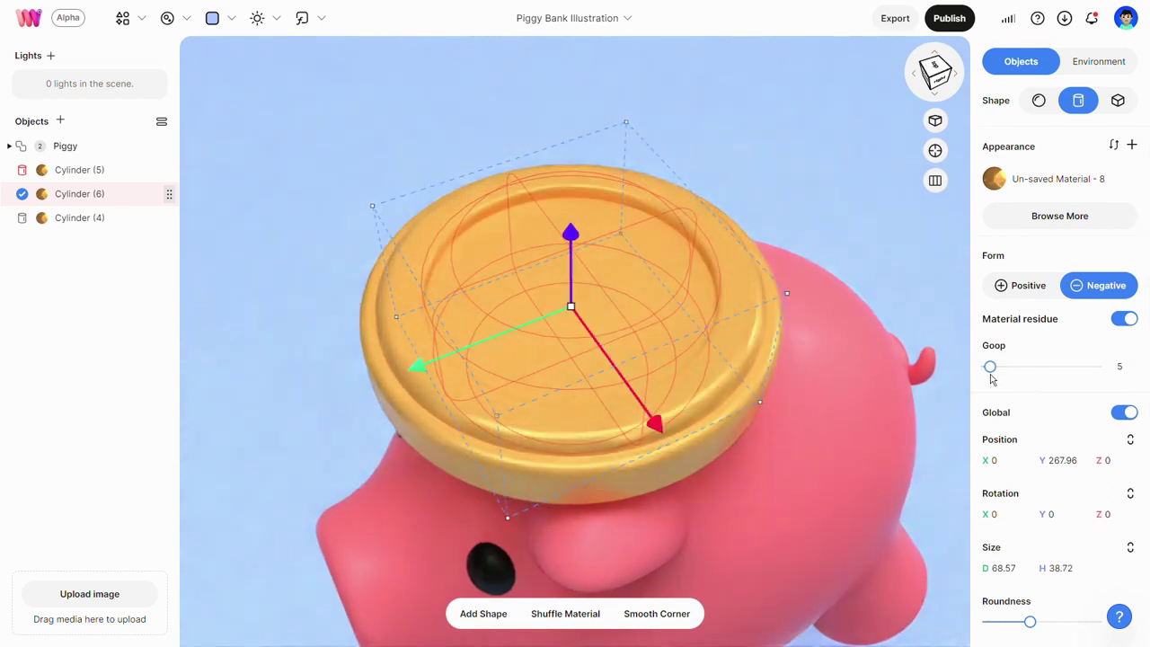
shift+click(85, 170)
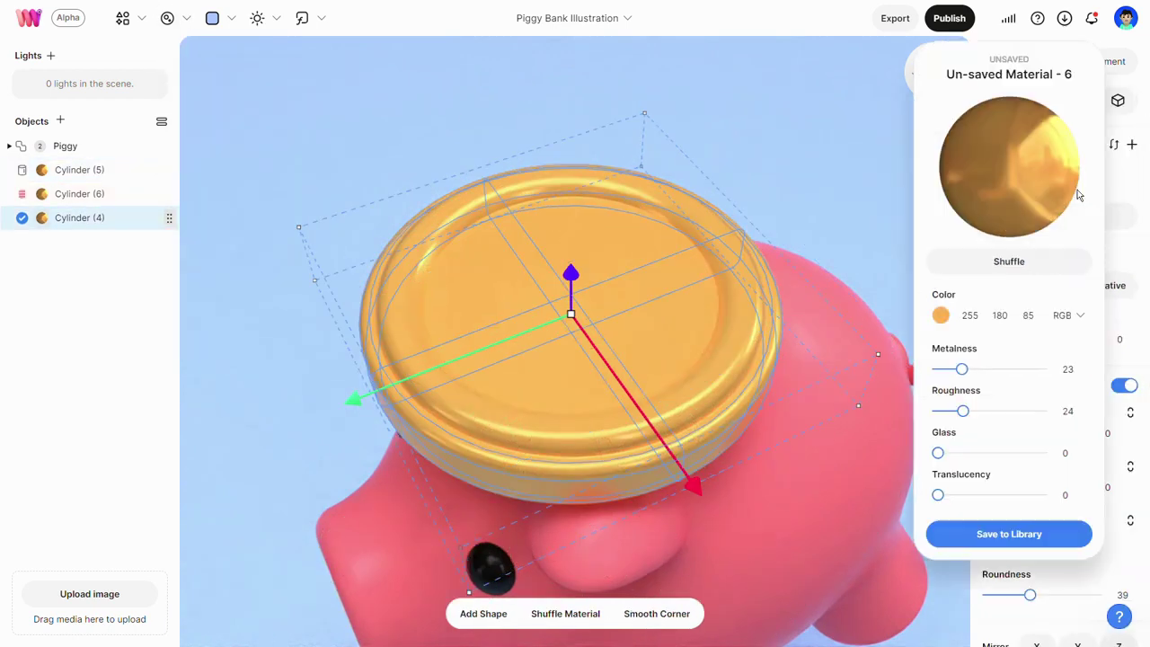
Step: Make an editable copy of the saved gold material and tweak its metalness and roughness
click(169, 18)
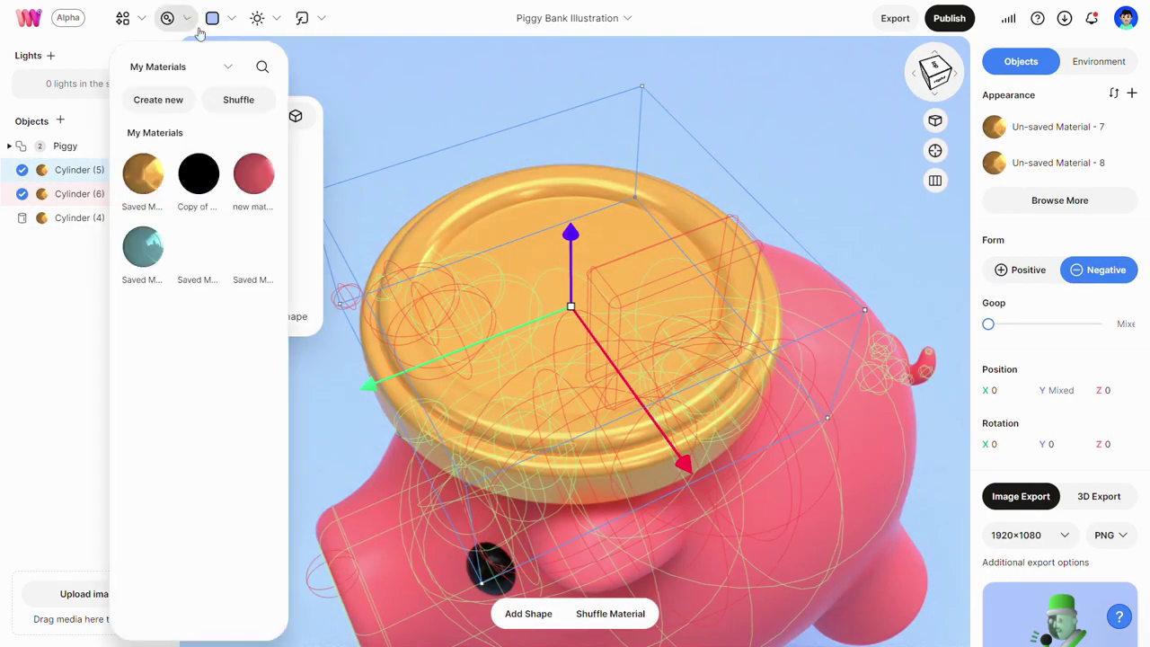
click(1006, 545)
click(940, 327)
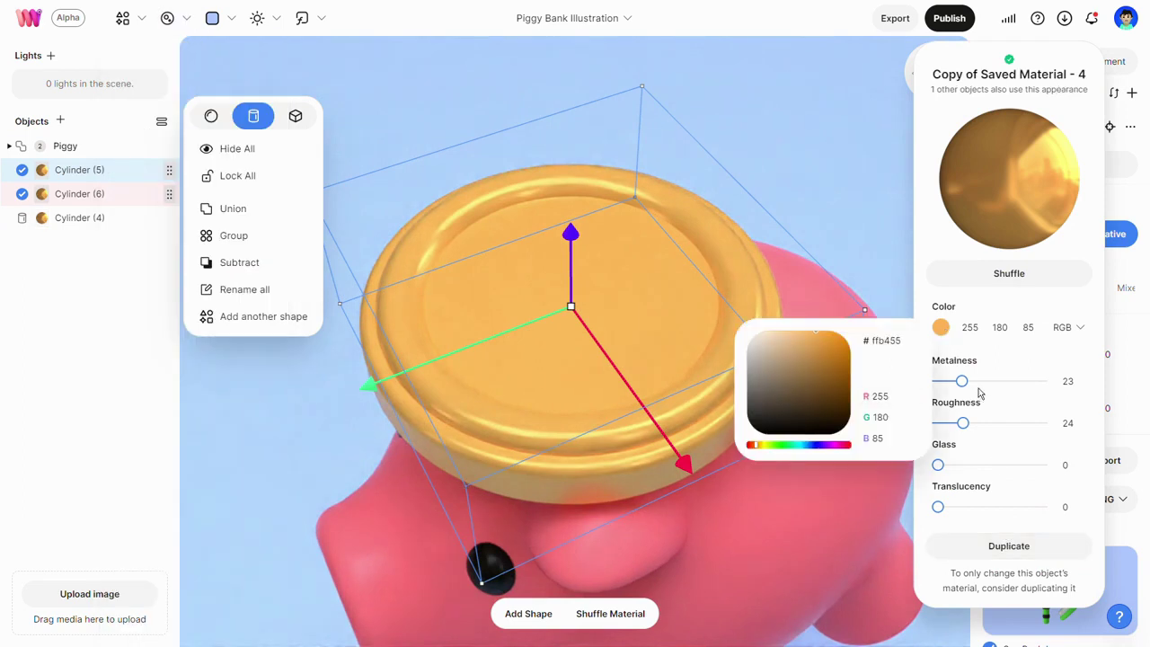
drag(962, 380, 975, 381)
drag(961, 422, 966, 437)
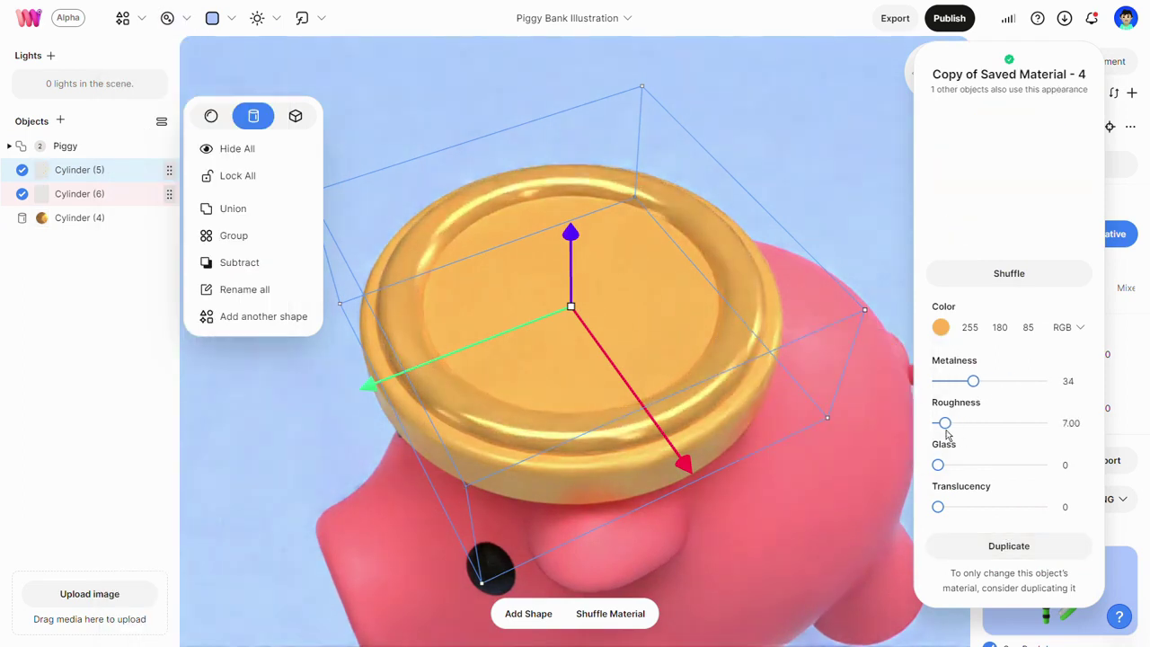
drag(974, 380, 967, 386)
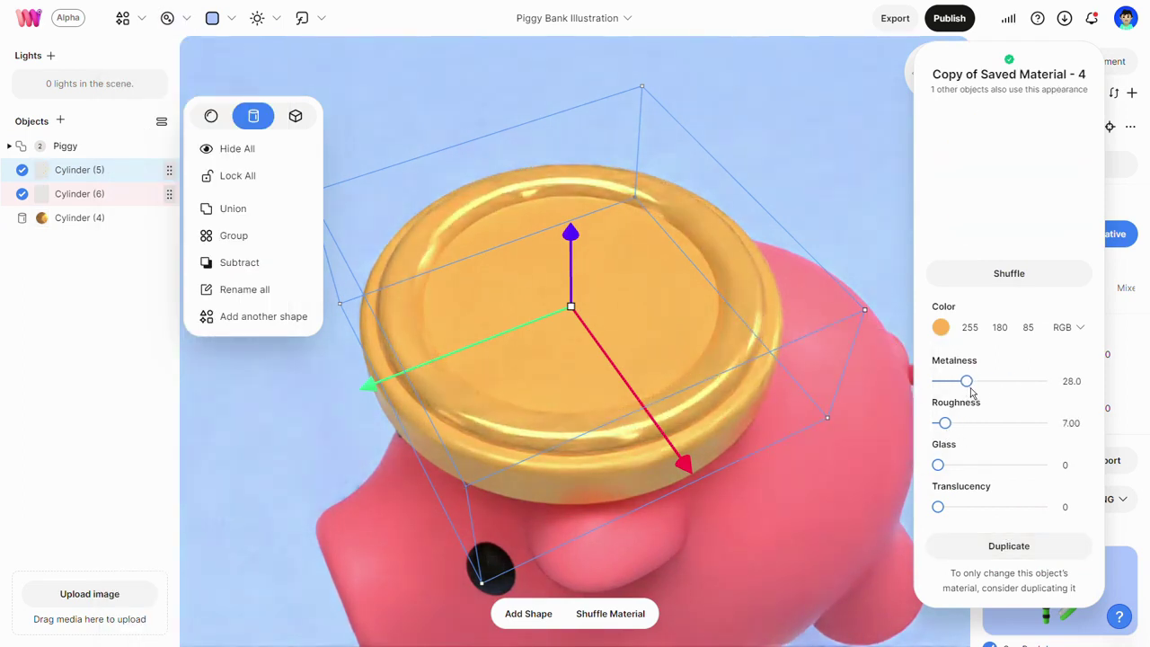
right_drag(884, 361, 782, 429)
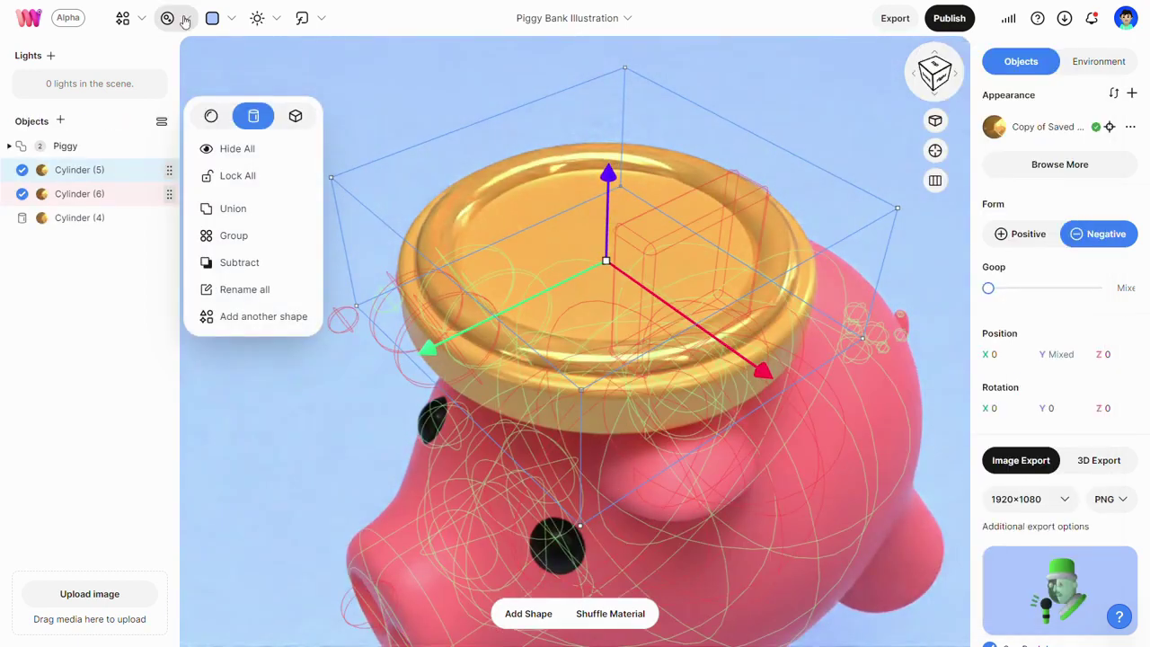
Step: Apply Saved Material - 4 to the coin discs with metalness 31 and roughness 23
click(167, 18)
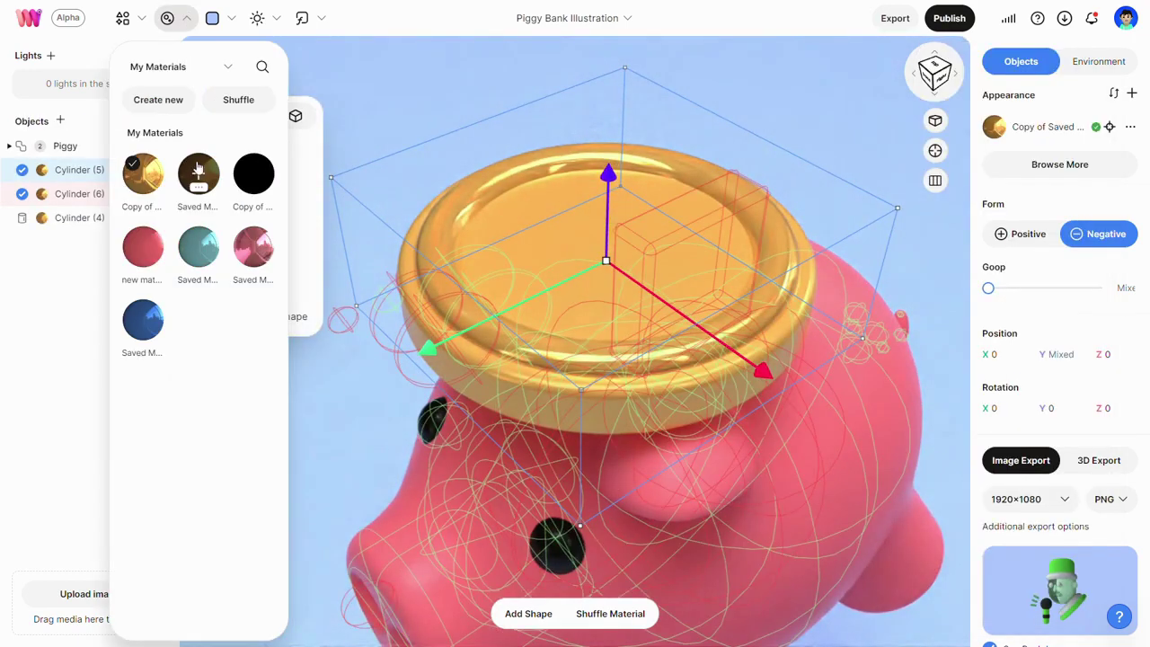
click(198, 171)
drag(963, 383, 960, 424)
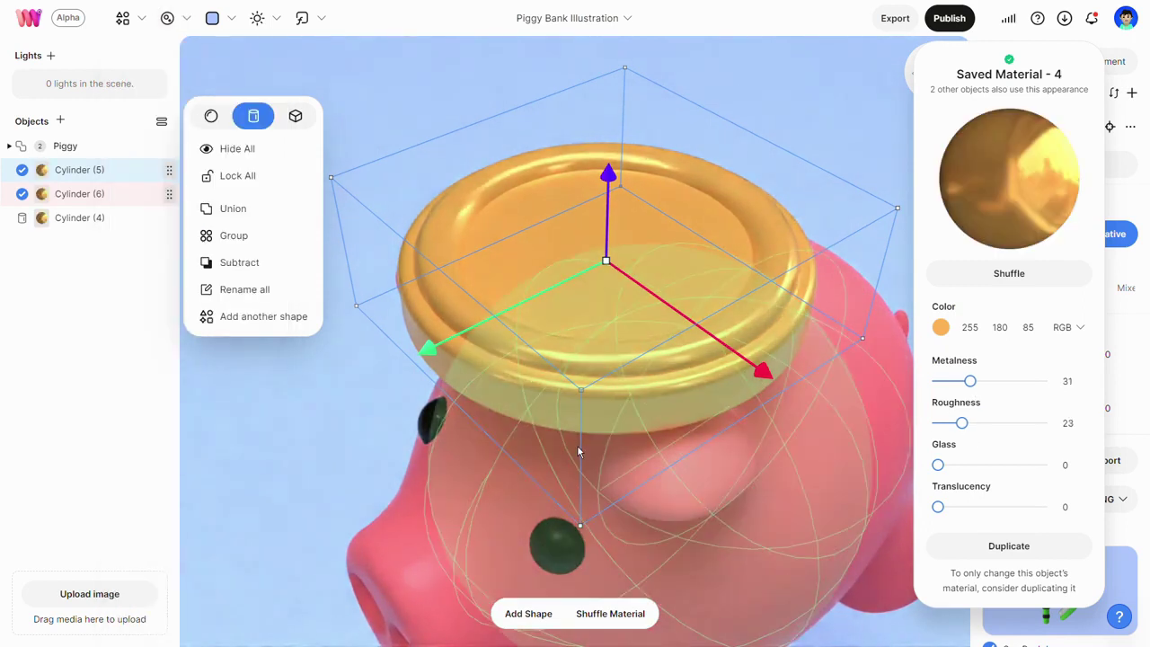
click(941, 327)
mouse_move(360, 460)
mouse_down()
mouse_move(479, 393)
mouse_move(519, 347)
mouse_move(451, 511)
mouse_move(785, 266)
mouse_move(473, 374)
mouse_up()
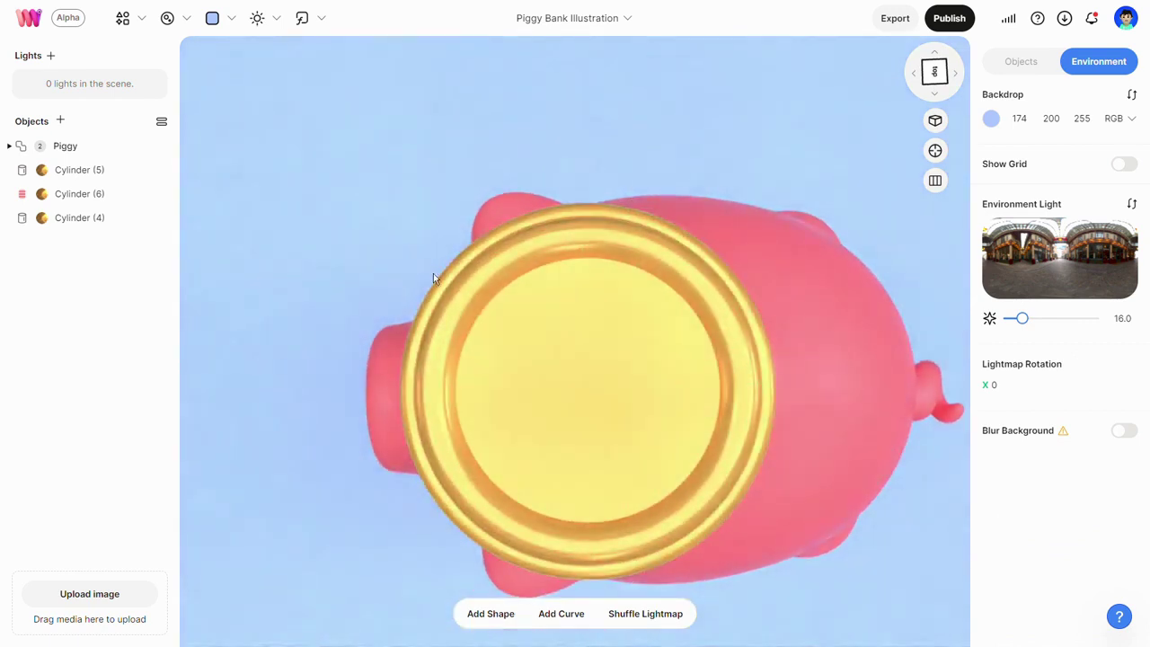
mouse_move(79, 170)
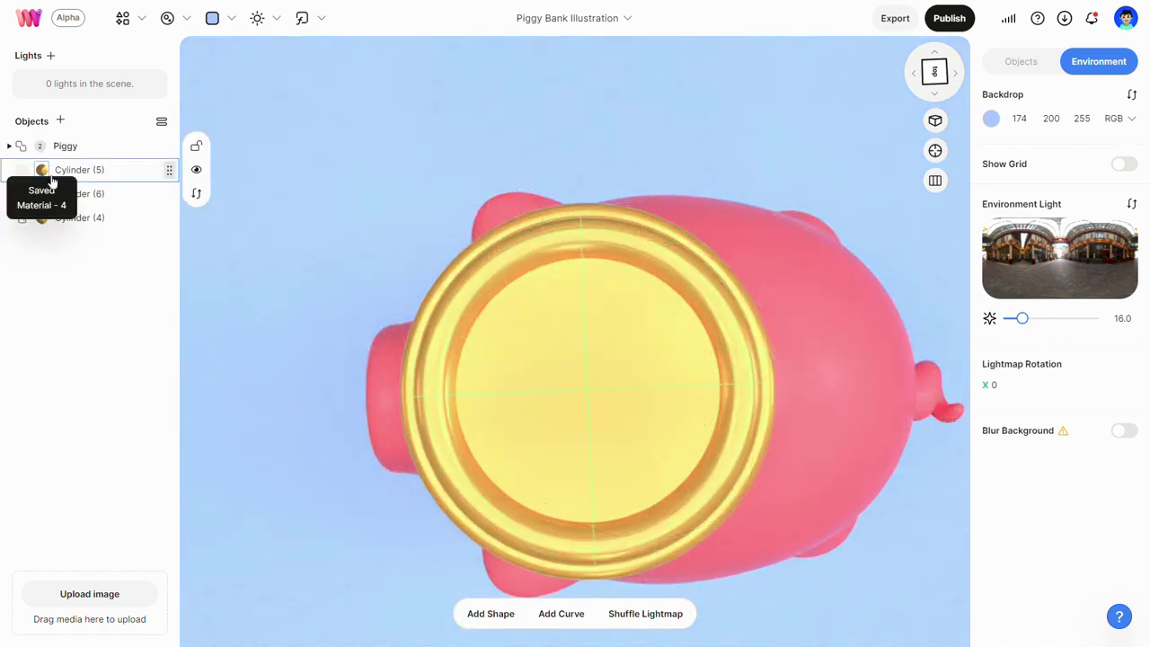
Step: Add a new curve shape, shrink it slightly, and centre it on the coin's face
click(141, 18)
click(162, 158)
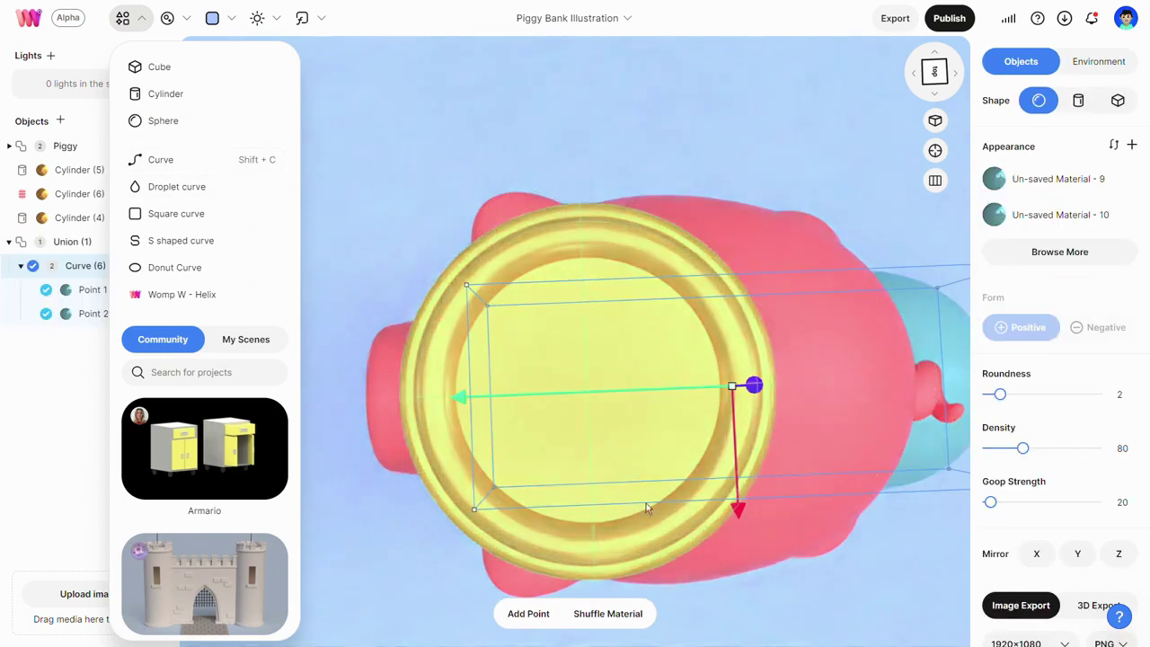
click(1078, 99)
drag(834, 429, 831, 234)
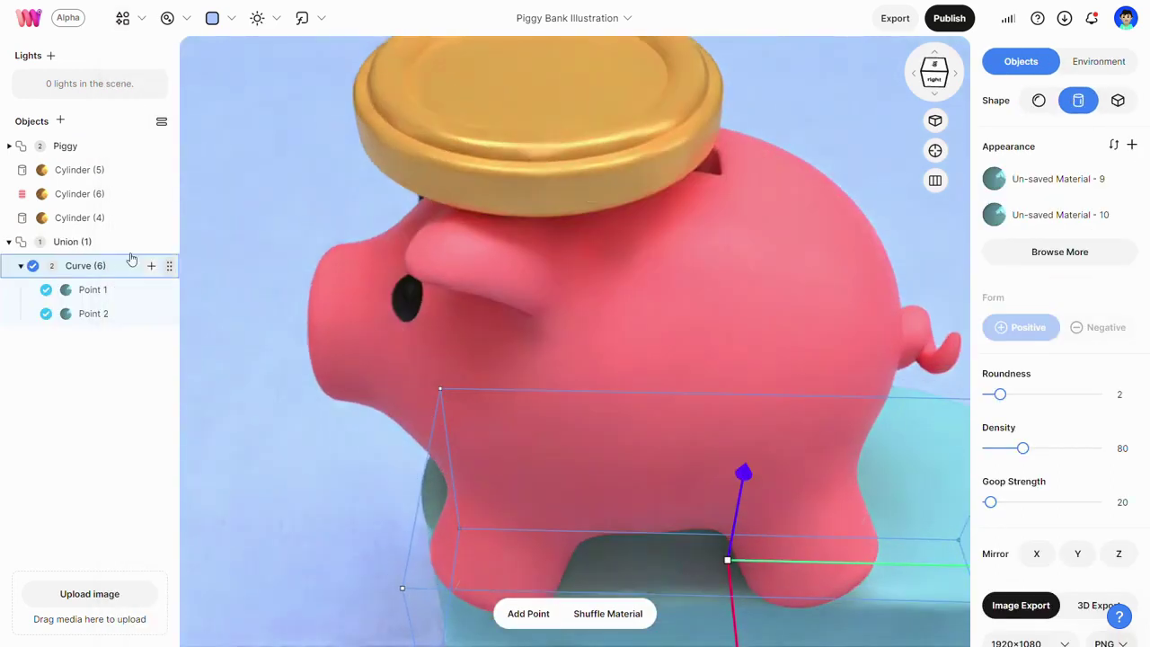
click(71, 242)
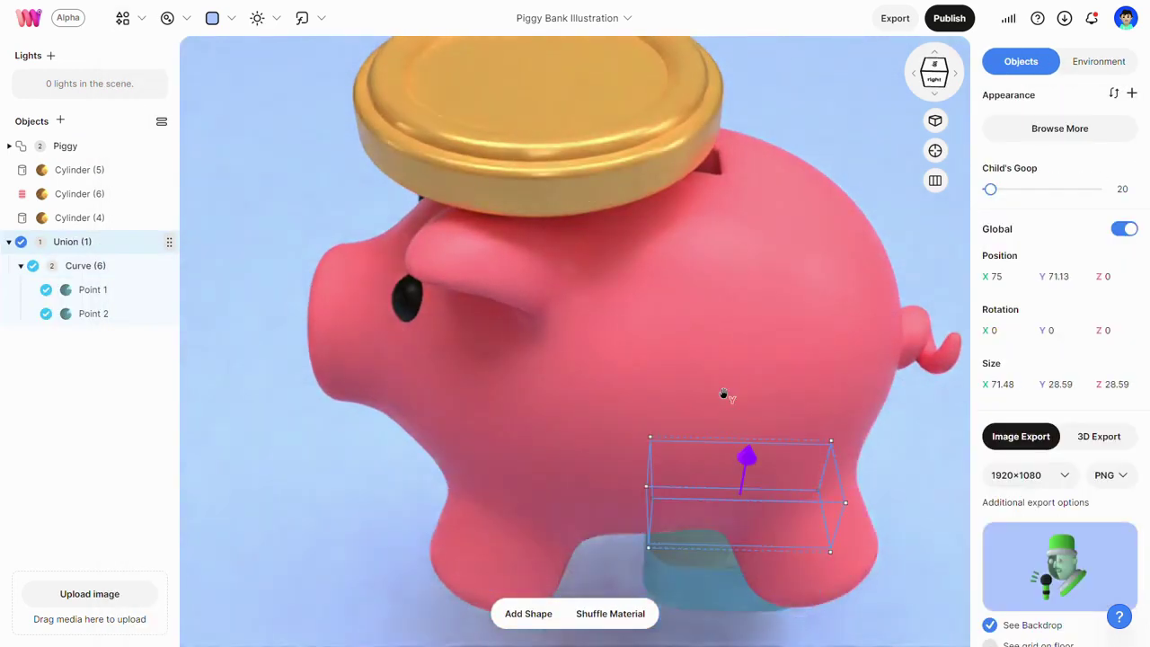
drag(662, 513, 721, 61)
drag(867, 299, 945, 297)
drag(823, 299, 667, 303)
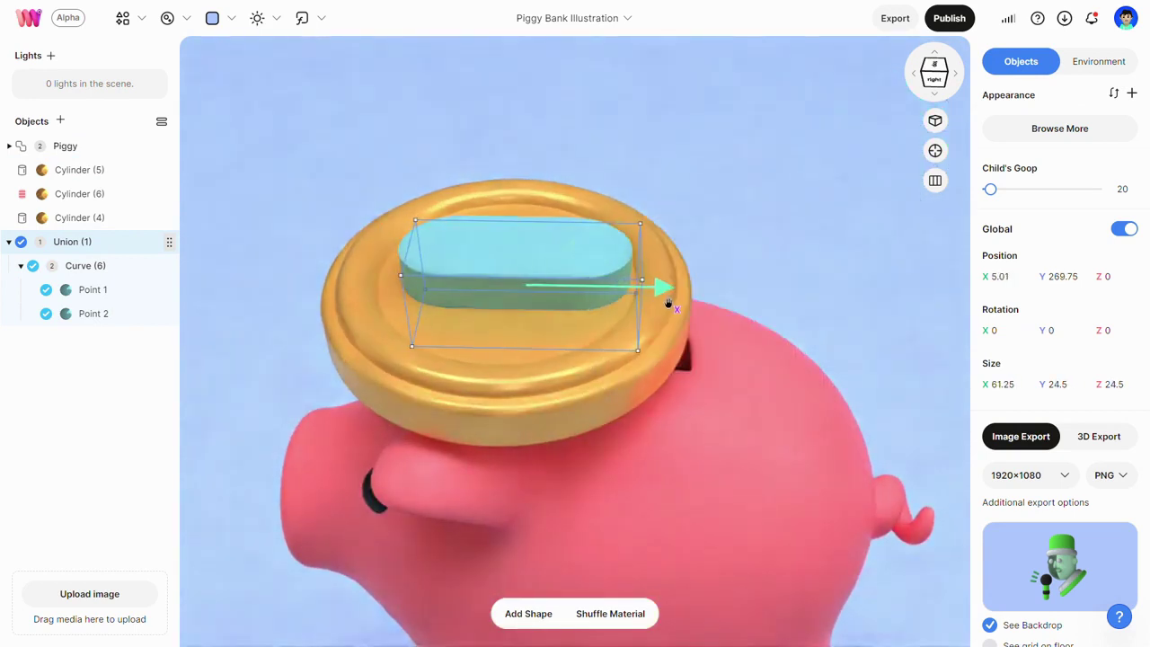
drag(521, 185, 737, 334)
Step: Reduce the curve to a single point and apply the gold saved material to the bump
click(119, 289)
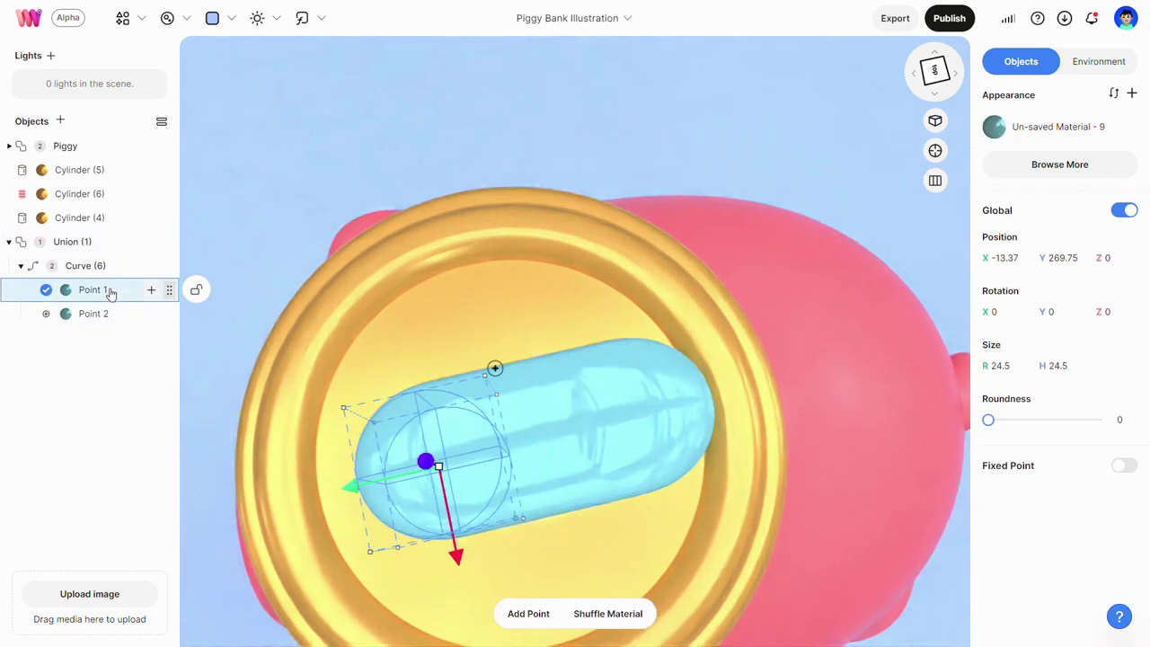
click(106, 314)
key(Delete)
click(103, 289)
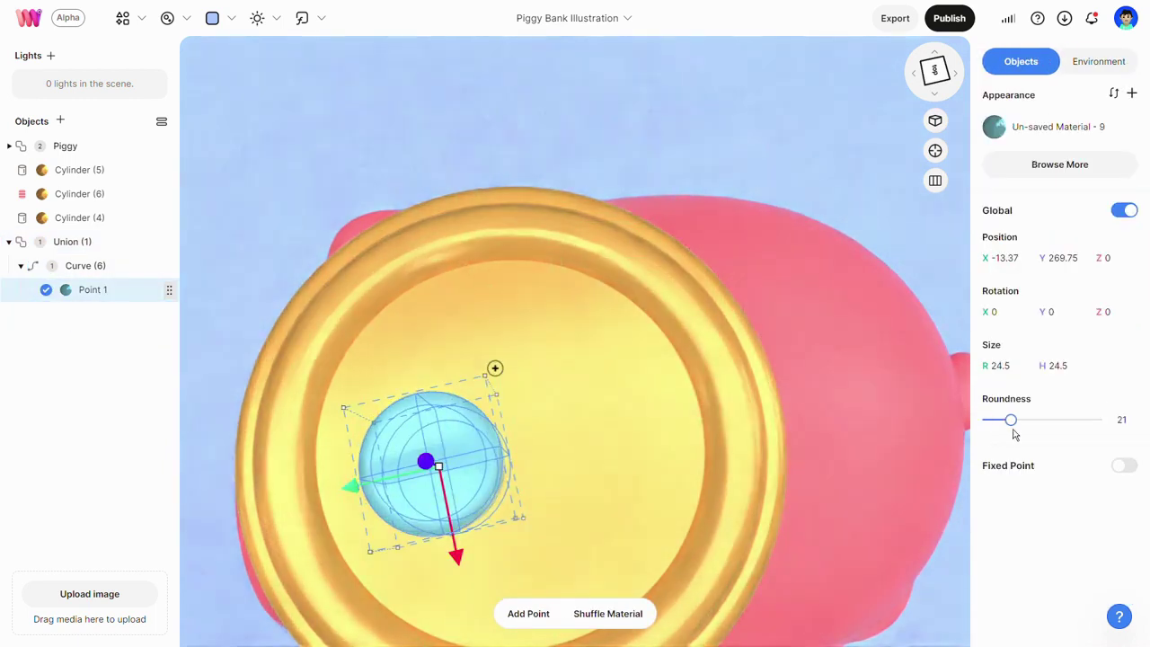
click(167, 18)
click(197, 174)
mouse_move(632, 306)
mouse_down()
mouse_move(578, 446)
mouse_move(667, 82)
mouse_move(729, 318)
mouse_move(752, 308)
mouse_move(716, 420)
mouse_move(662, 493)
mouse_up()
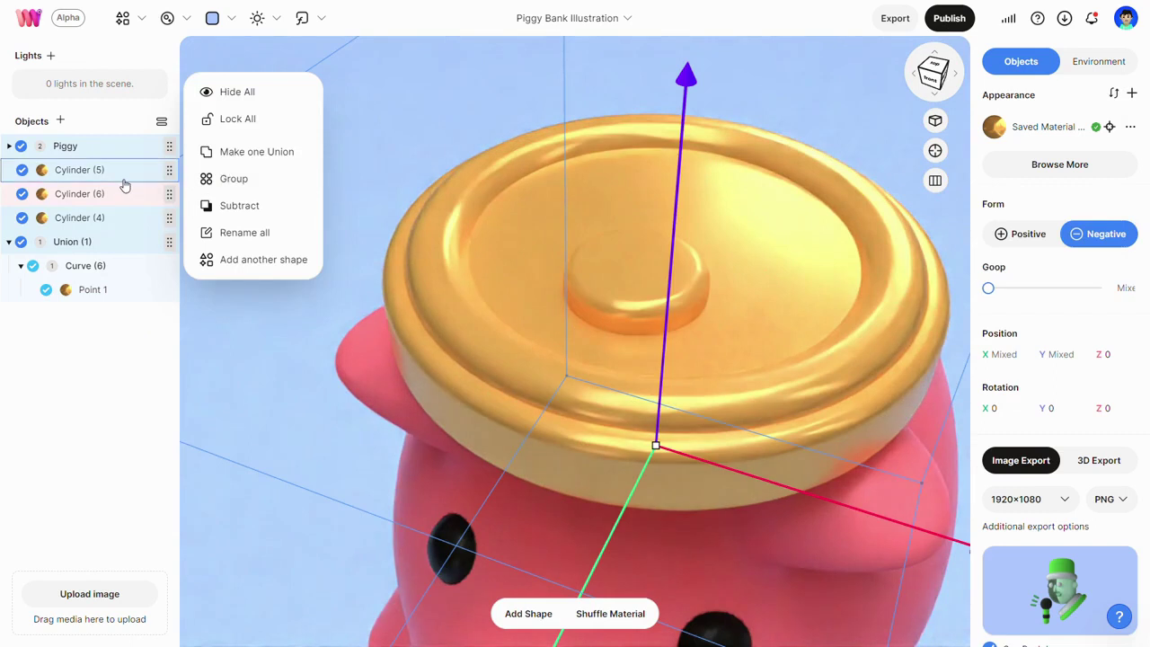
Step: Stand the three coin cylinders upright at -90 degrees and lower them toward the slot
click(788, 294)
scroll(731, 351, down, 5)
scroll(725, 333, up, 2)
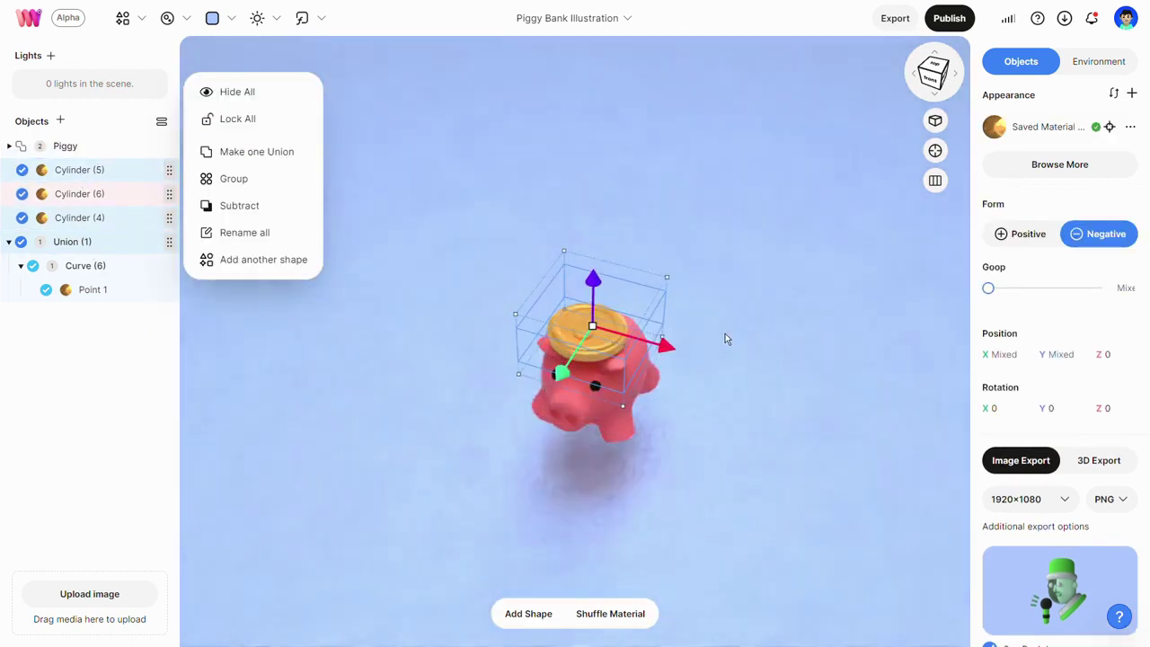
drag(725, 333, 700, 290)
drag(645, 342, 435, 265)
scroll(435, 265, up, 3)
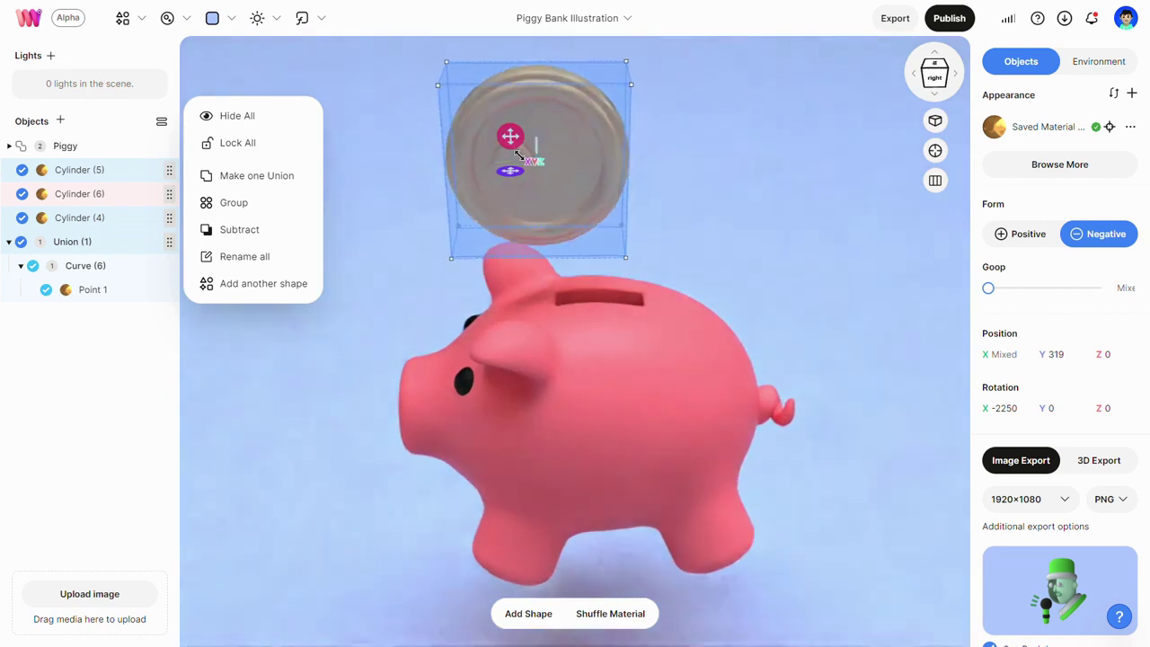
mouse_move(560, 105)
mouse_down()
mouse_move(559, 126)
mouse_move(488, 242)
mouse_move(512, 274)
mouse_up()
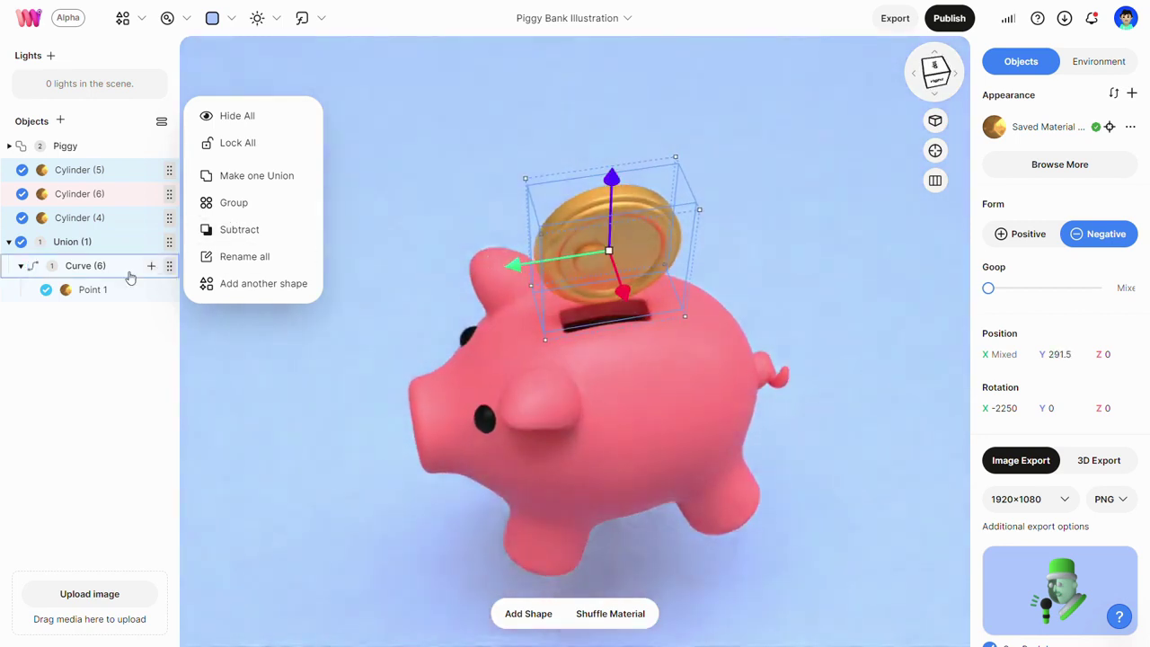
Step: Narrow the piggy's slot cutout, Cube (1) in the Piggy group, slightly
click(10, 146)
click(89, 457)
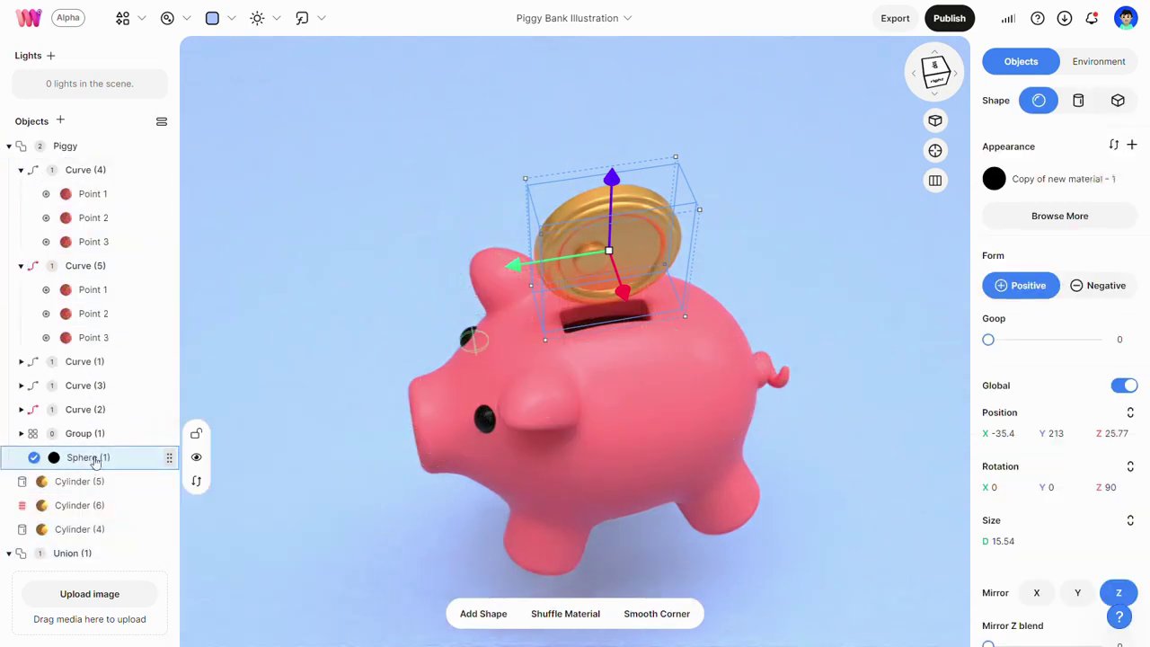
click(21, 433)
scroll(98, 438, down, 3)
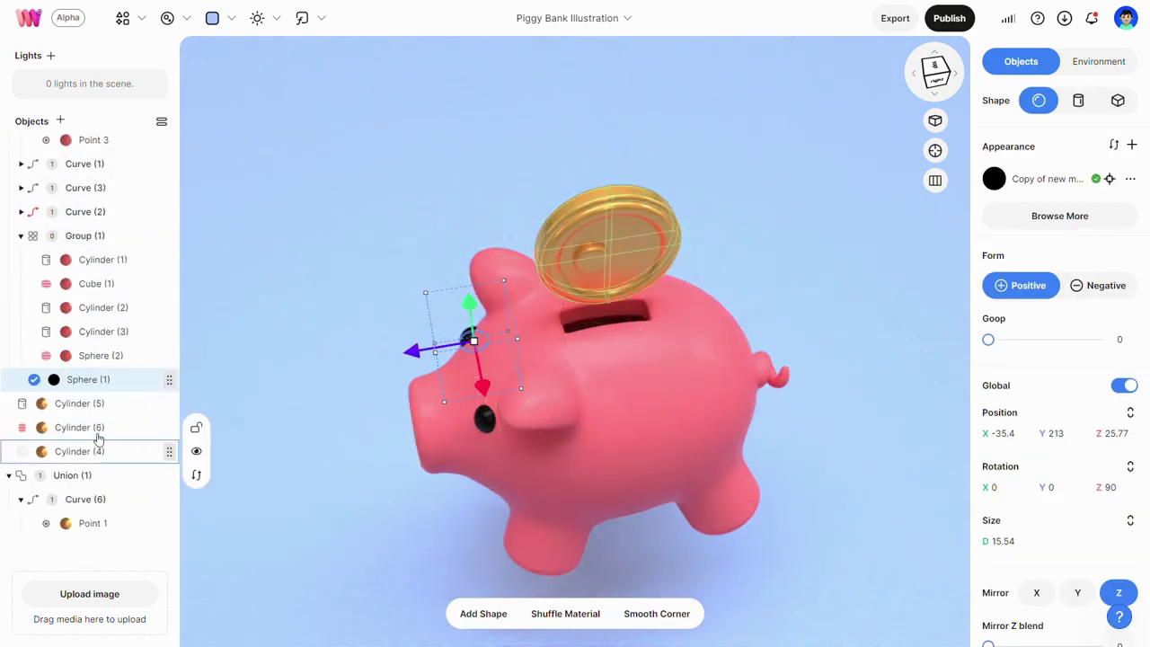
click(105, 283)
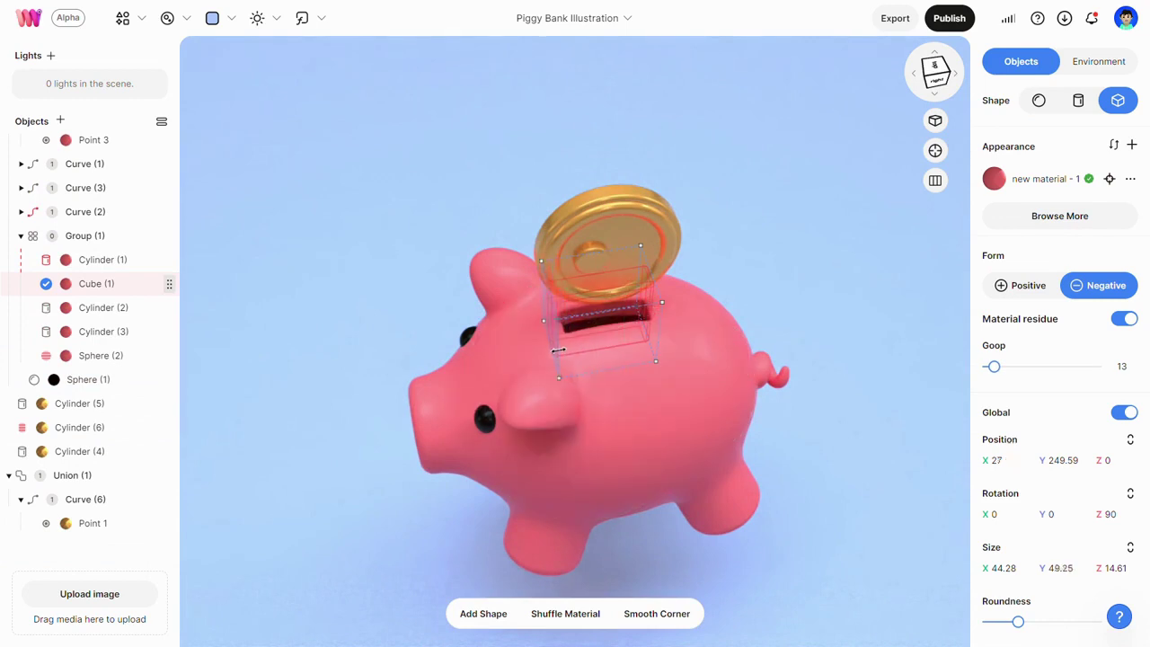
click(550, 351)
drag(677, 330, 669, 332)
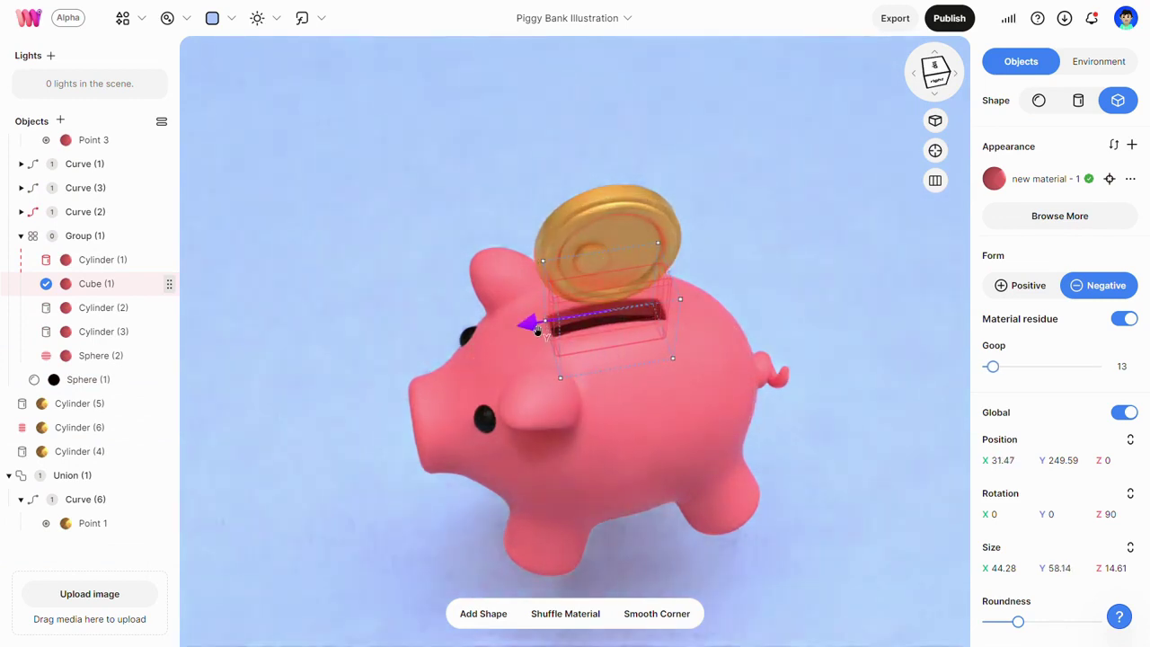
scroll(21, 171, up, 2)
click(9, 146)
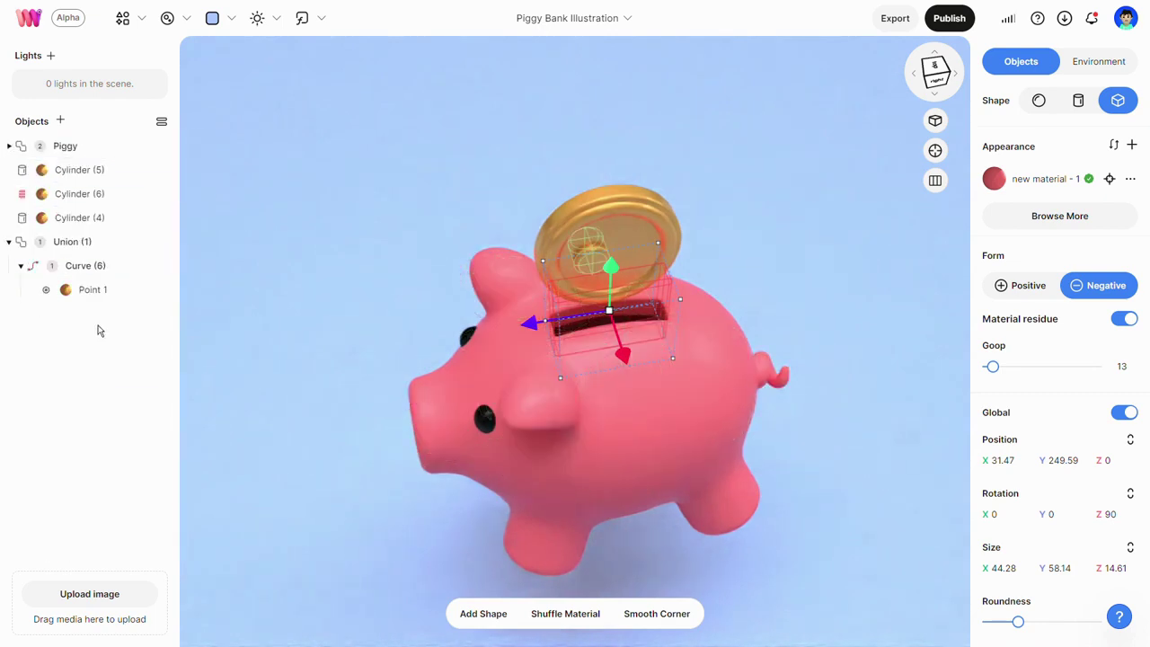
Step: Select the coin parts and shift them from top view to sit directly over the slot
click(83, 249)
shift+click(72, 171)
right_click(72, 171)
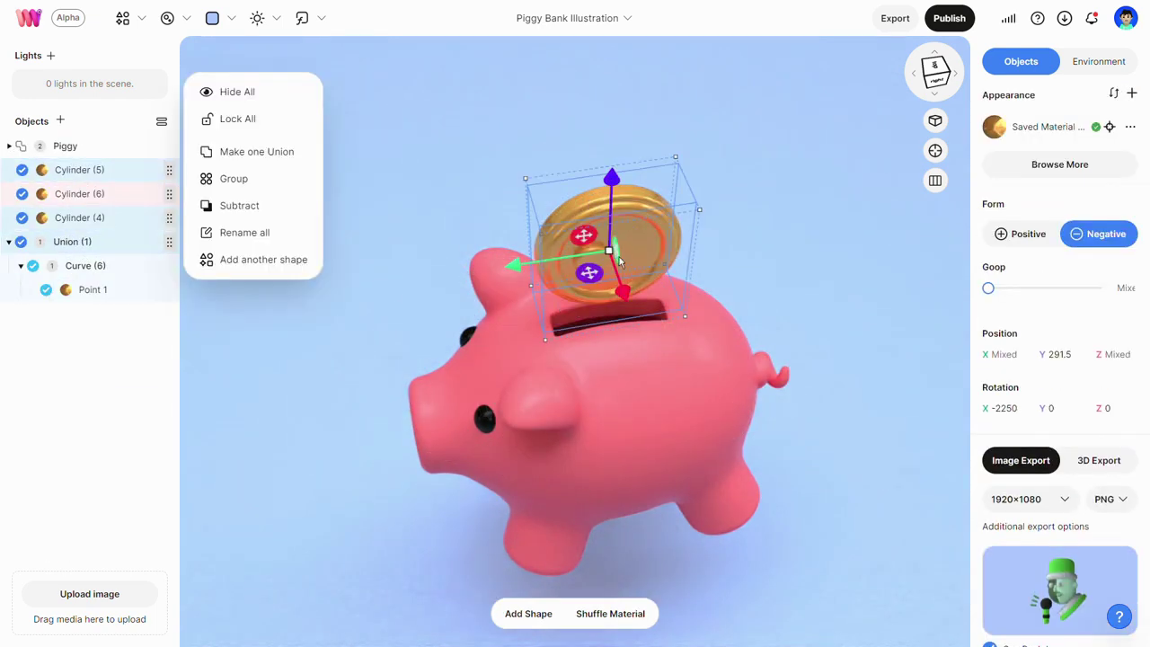
mouse_move(720, 183)
mouse_down()
mouse_move(756, 403)
mouse_move(633, 380)
mouse_move(796, 315)
mouse_move(937, 70)
mouse_up()
click(937, 70)
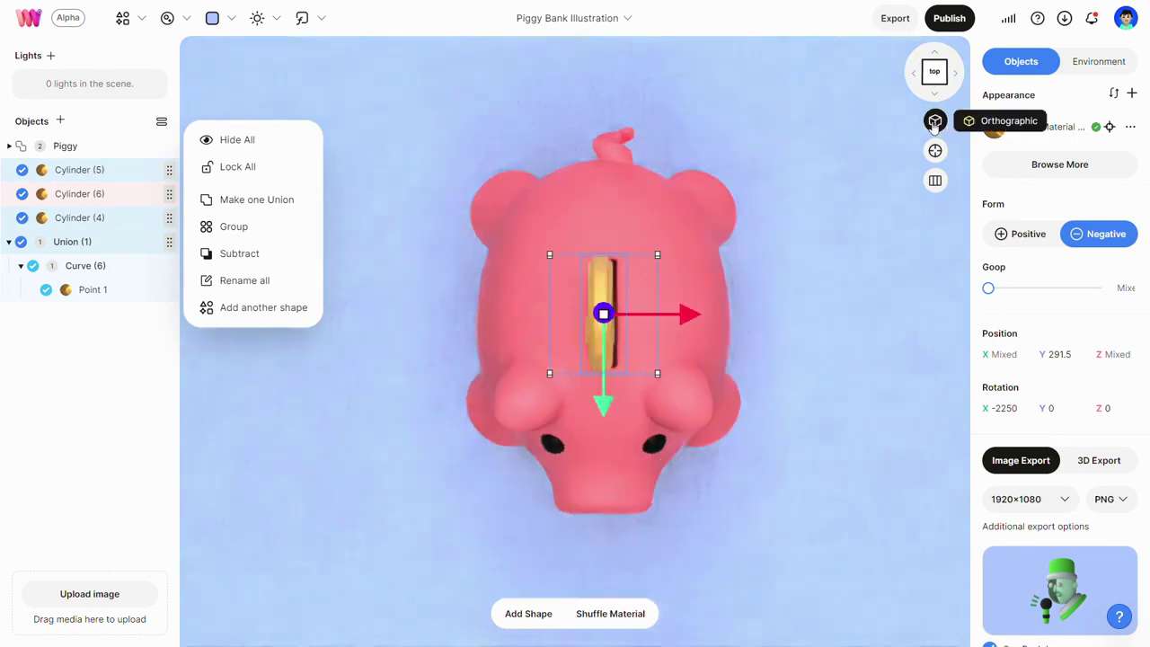
drag(701, 319, 611, 310)
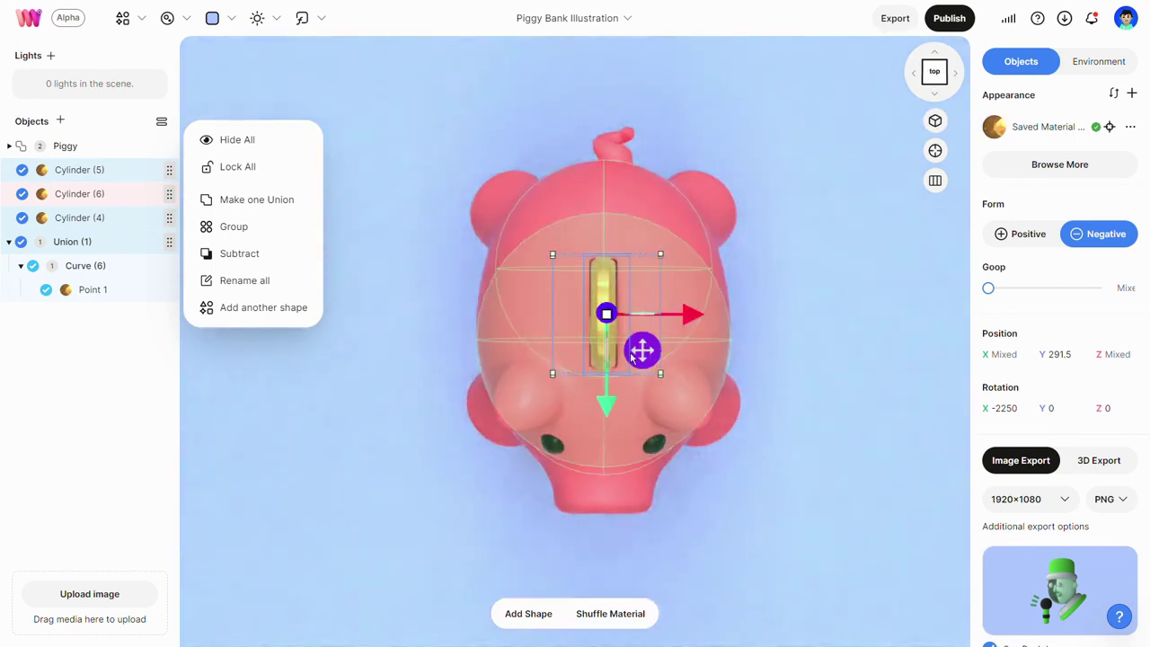
click(940, 76)
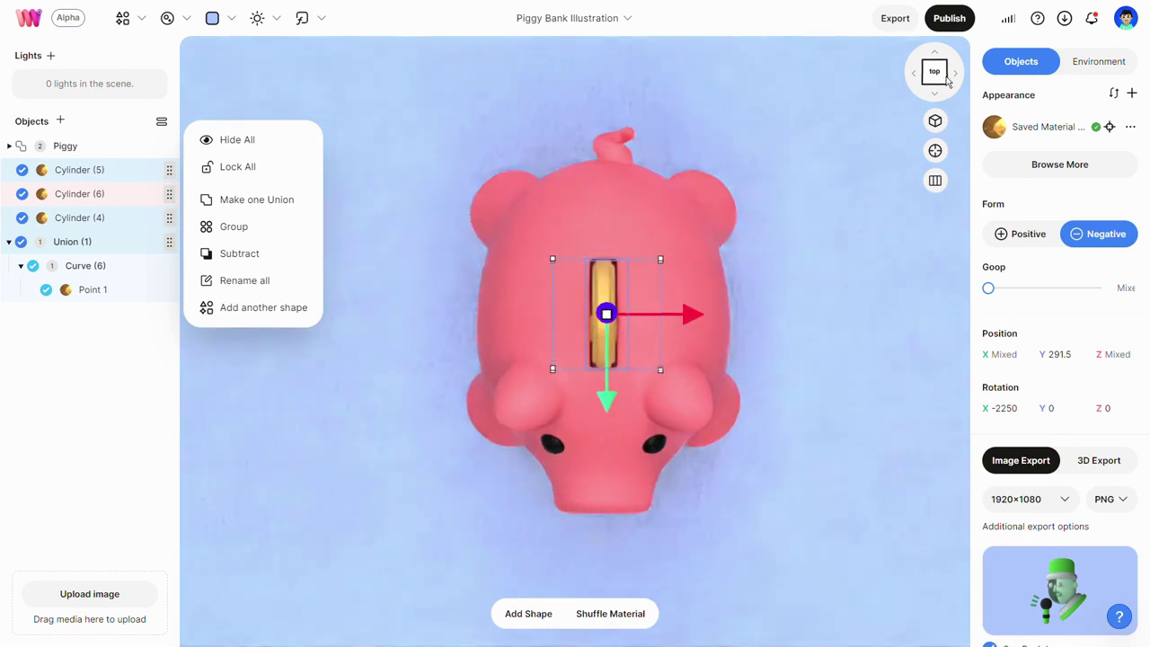
click(935, 121)
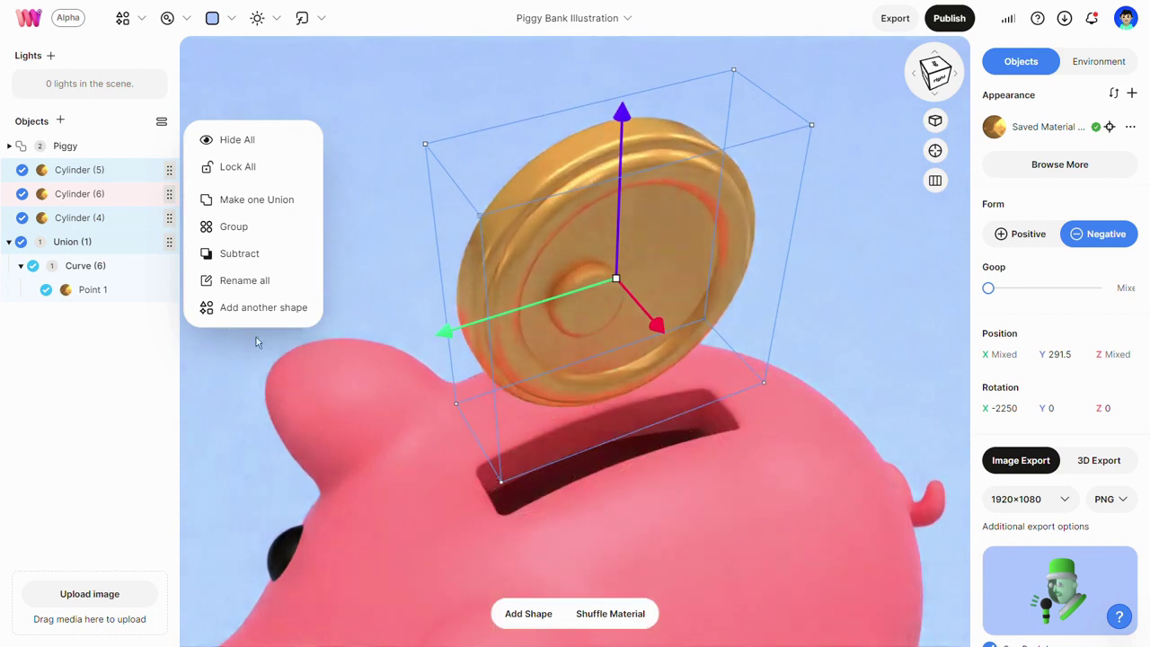
Step: Shrink the coin's emboss Point 1, set its height to 15.33, and view the coin face-on
click(96, 290)
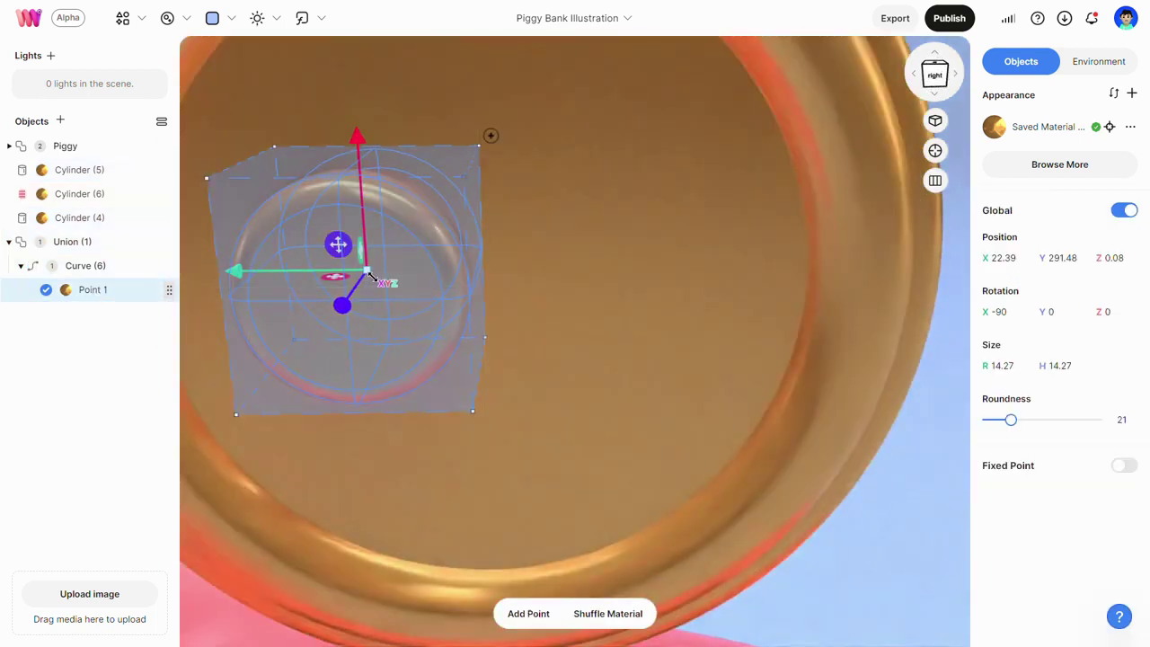
mouse_move(371, 277)
mouse_down()
mouse_move(350, 270)
mouse_move(405, 326)
mouse_up()
mouse_move(485, 296)
mouse_down()
mouse_move(474, 243)
mouse_move(454, 248)
mouse_up()
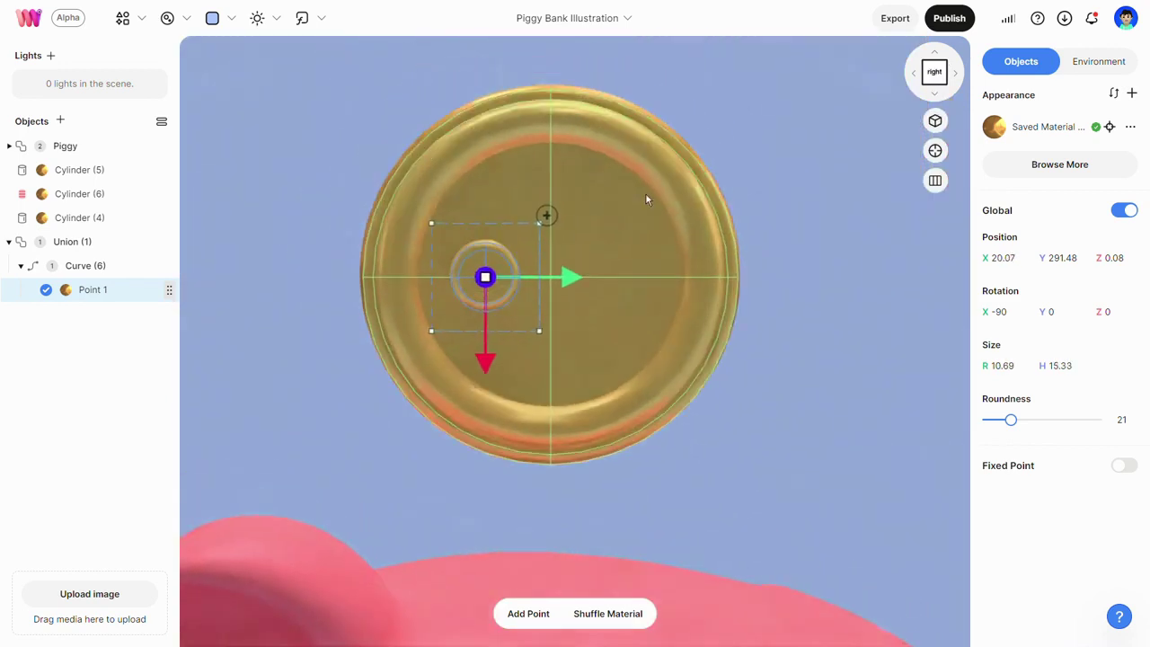
scroll(645, 192, up, 3)
right_drag(788, 251, 948, 87)
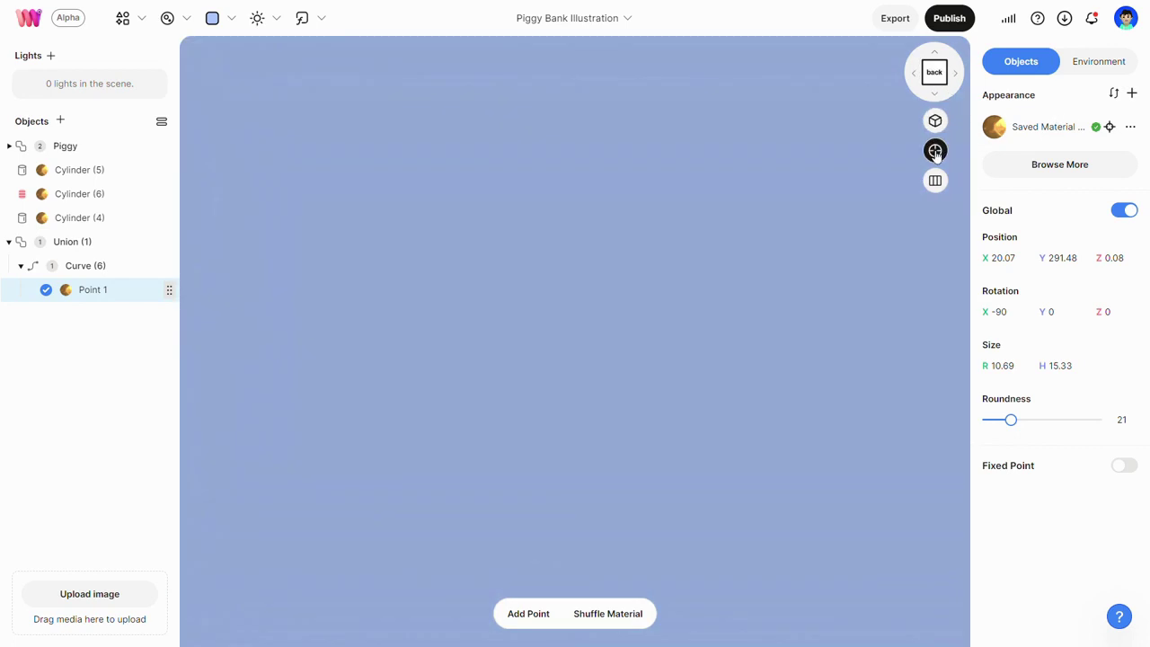
click(935, 151)
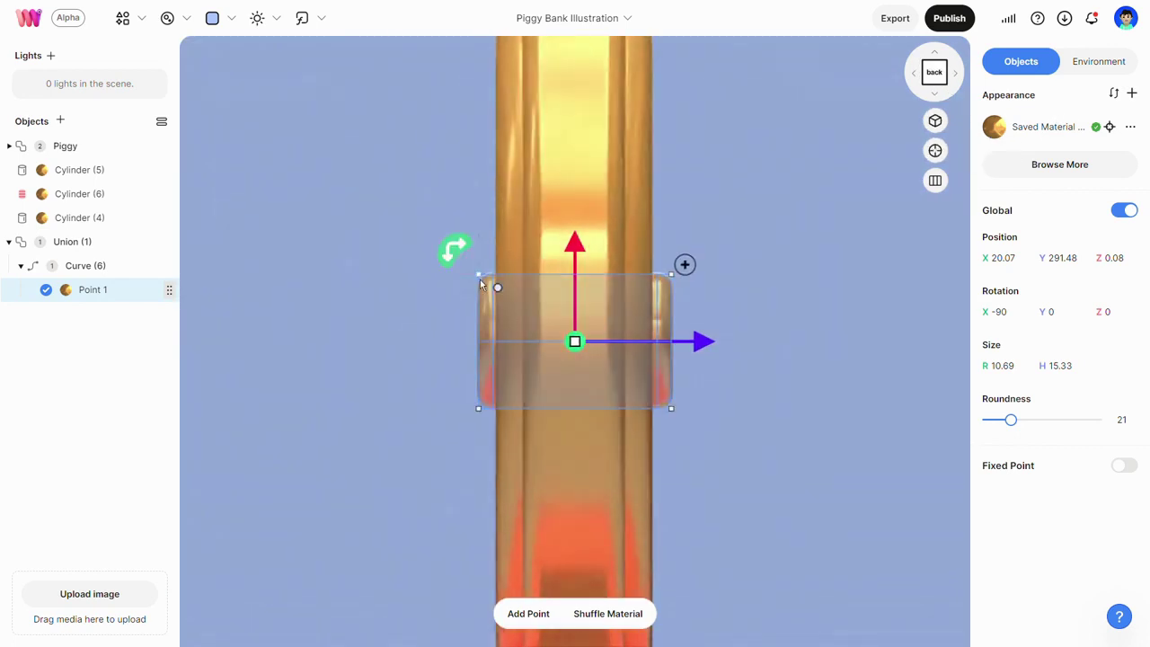
key(3)
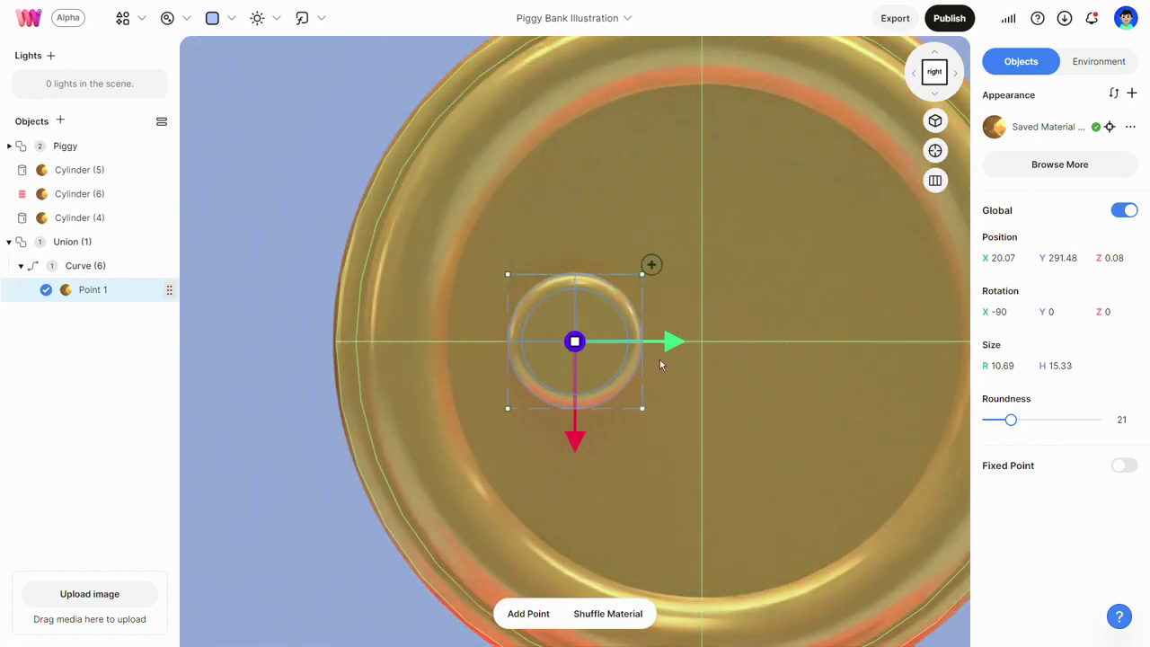
right_drag(660, 364, 579, 347)
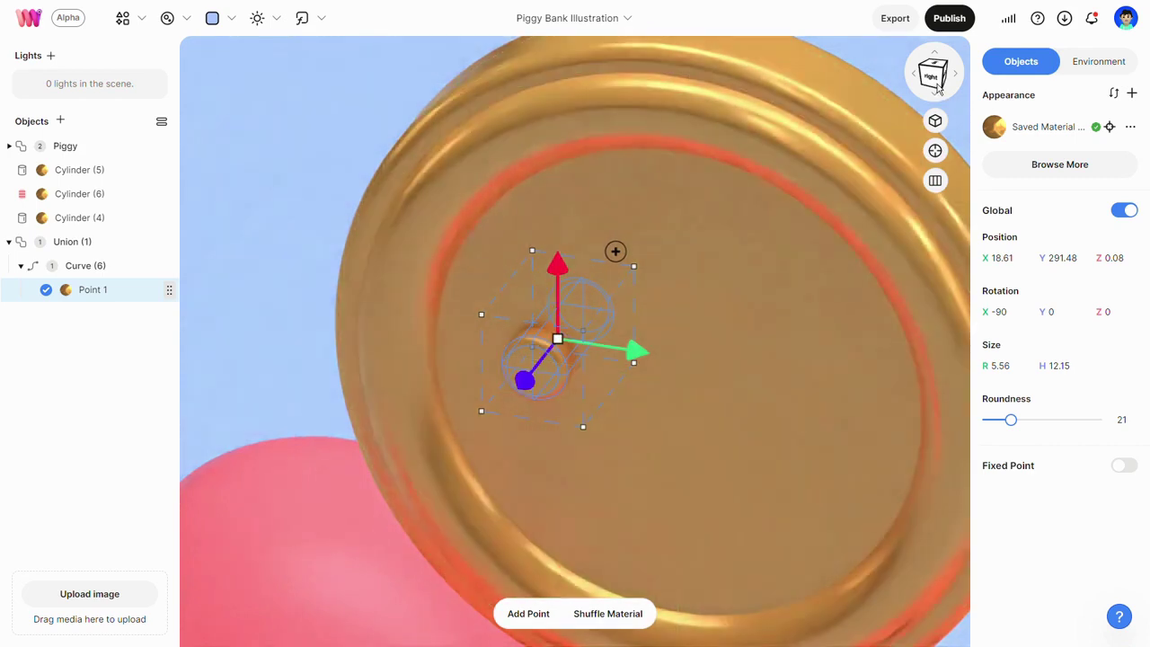
click(937, 77)
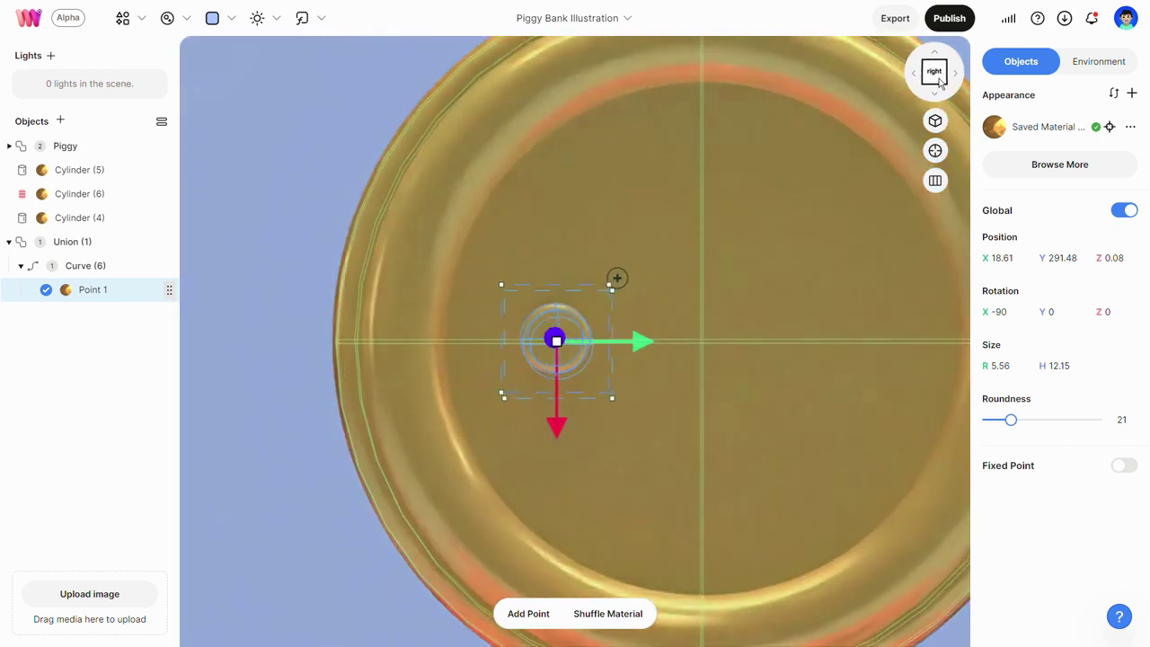
Step: Duplicate the point several times, moving each copy to extend the raised stroke
key(ctrl+d)
mouse_move(568, 432)
mouse_down()
mouse_move(595, 496)
mouse_move(653, 386)
mouse_move(696, 480)
mouse_up()
key(ctrl+d)
key(ctrl+d)
key(ctrl+z)
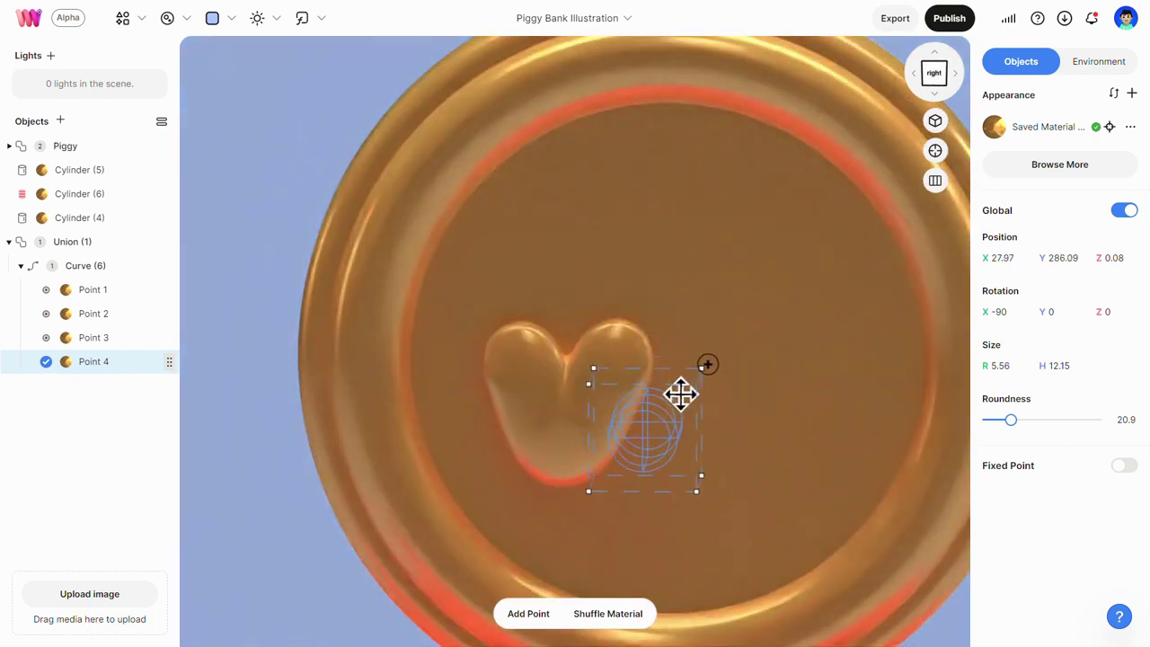
key(ctrl+d)
mouse_move(683, 405)
mouse_down()
mouse_move(737, 302)
mouse_move(764, 408)
mouse_up()
Step: Add a seventh point and shape the W's middle peak and valley with Points 3 and 4
key(ctrl+d)
key(ctrl+d)
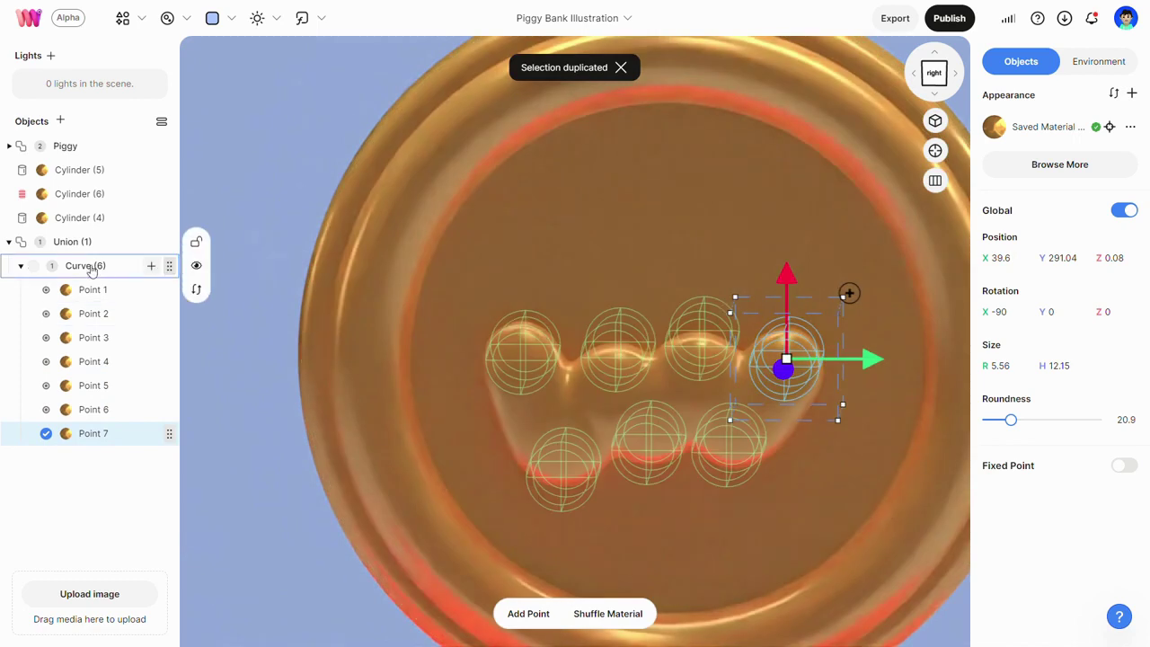
click(90, 267)
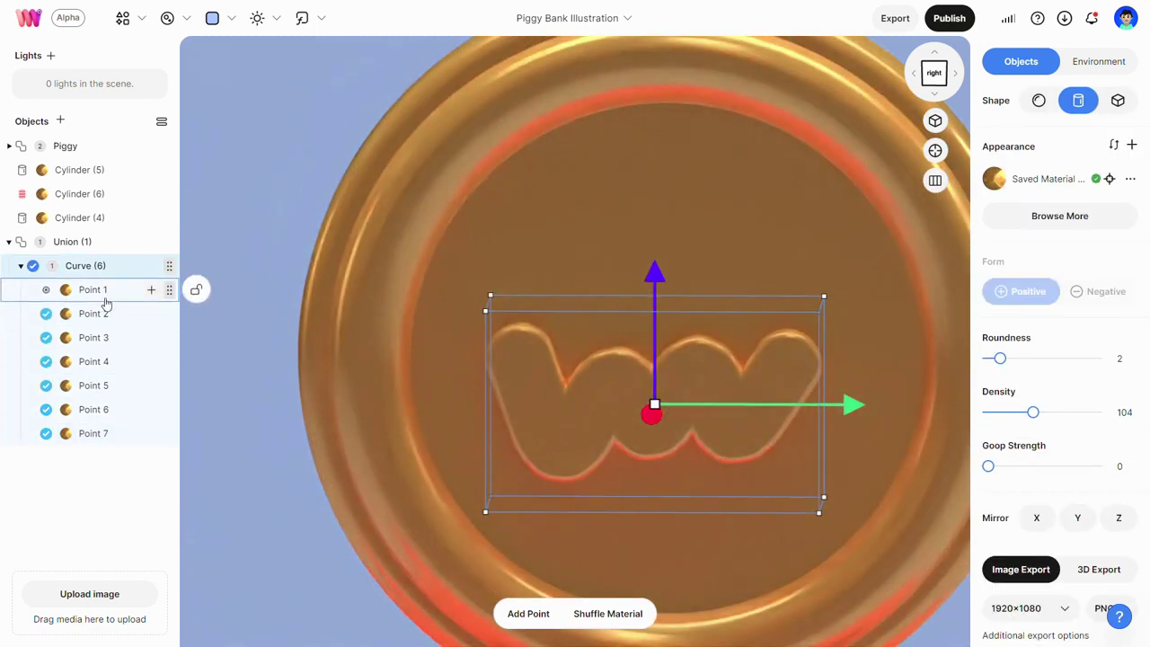
click(103, 291)
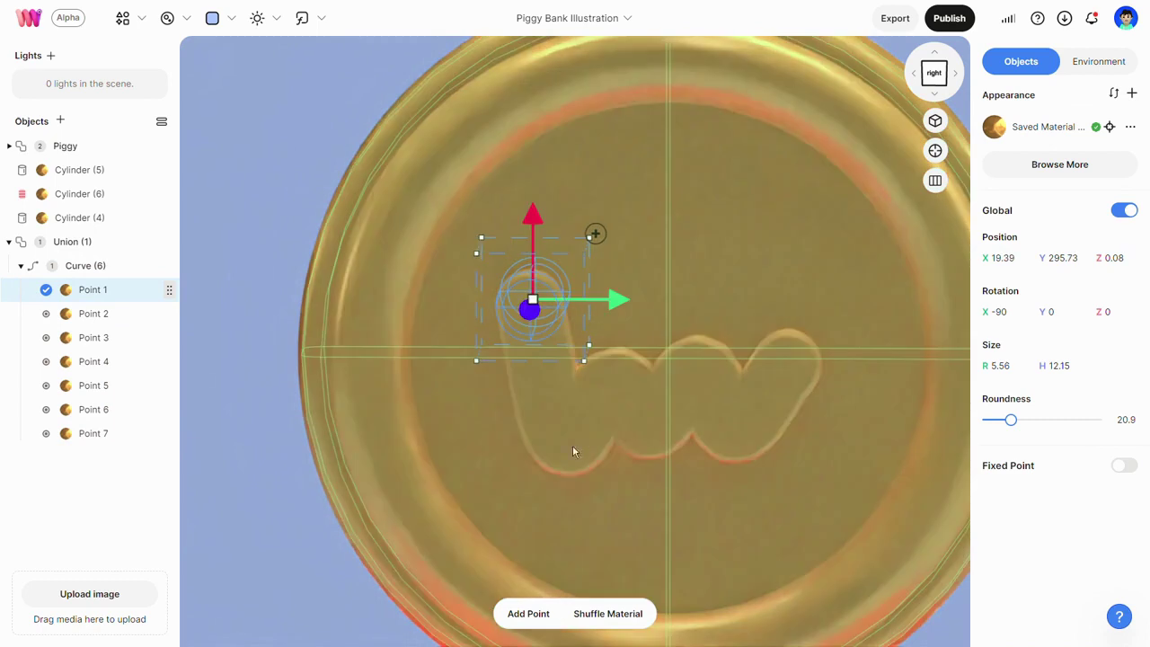
click(531, 413)
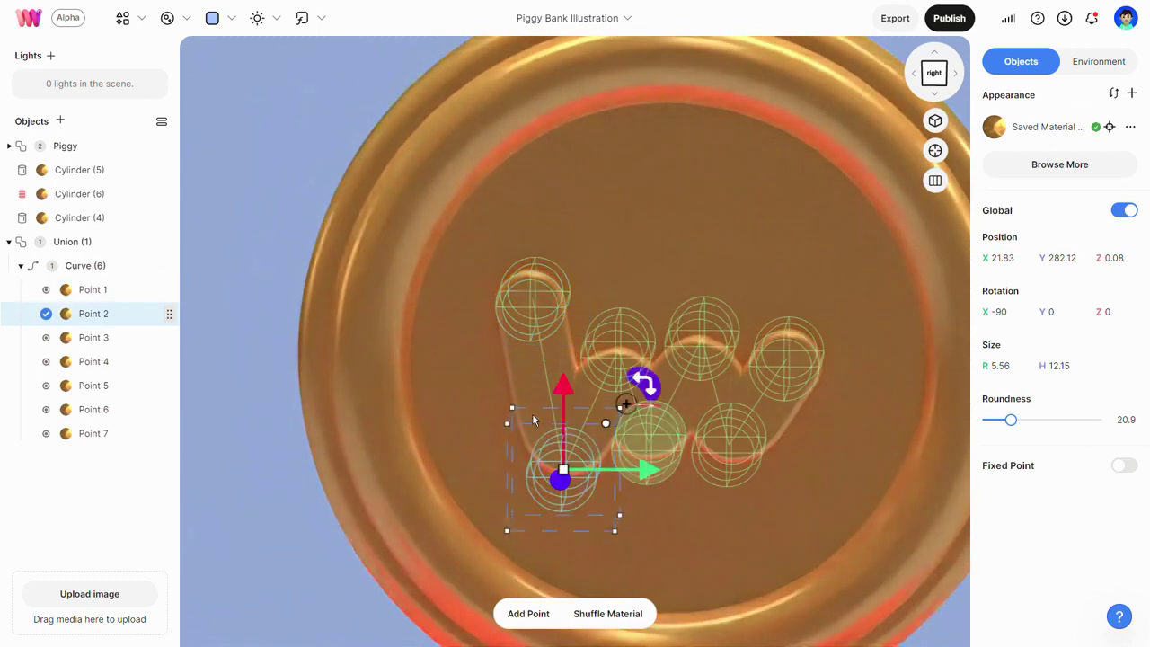
click(247, 307)
click(599, 434)
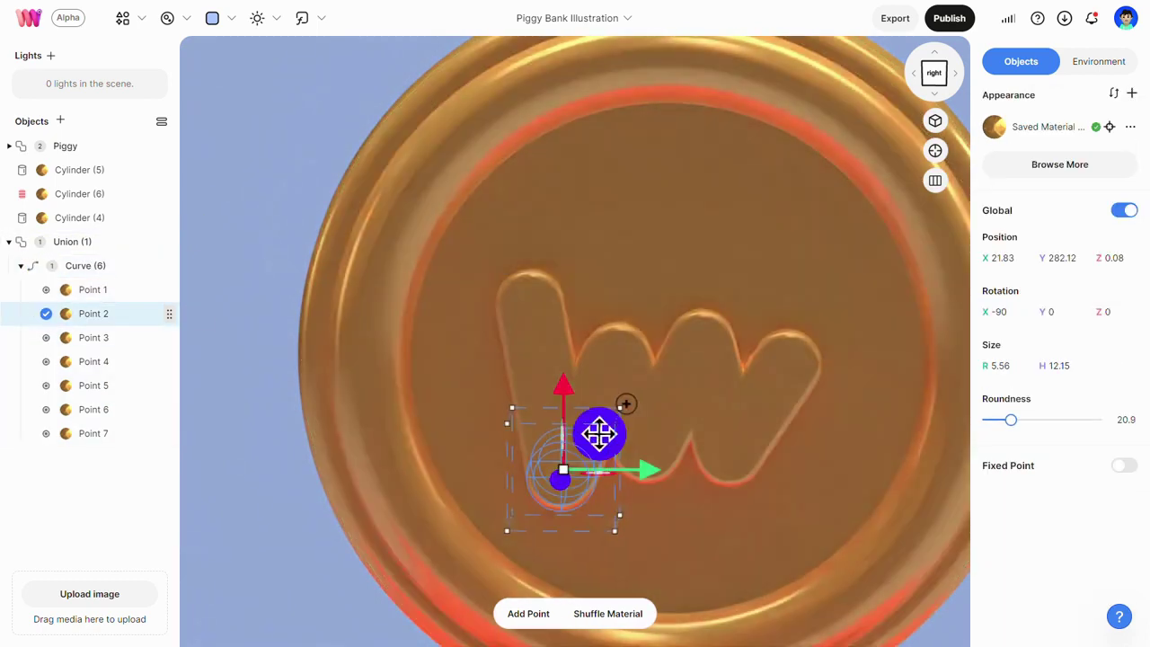
click(617, 360)
drag(654, 314, 668, 259)
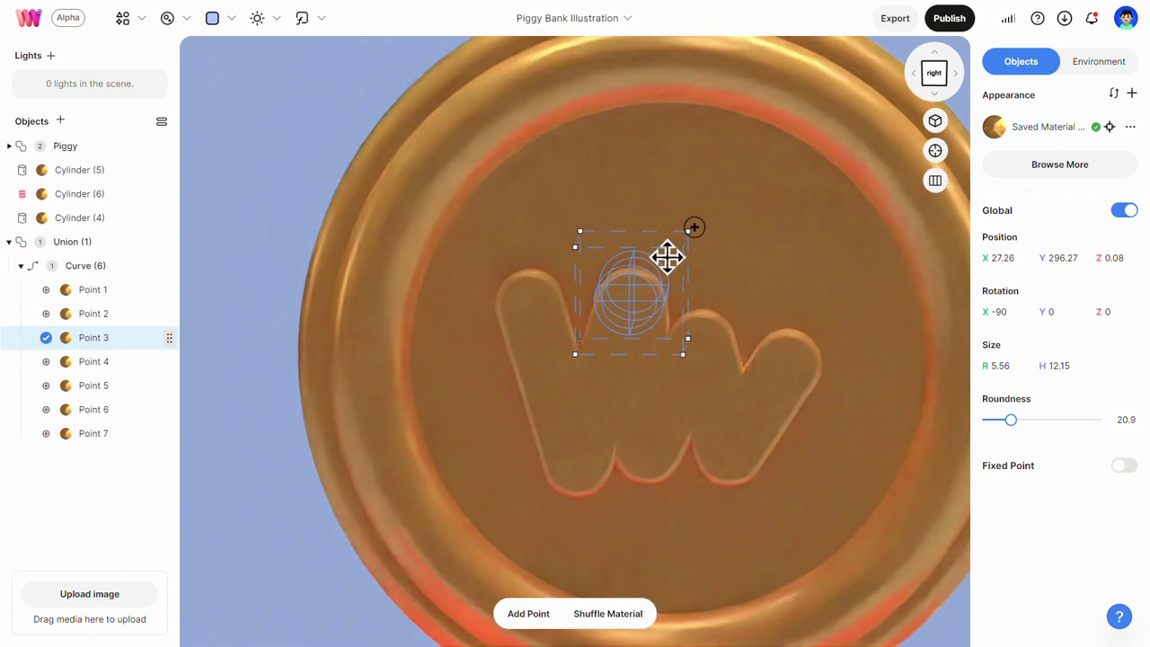
click(626, 301)
drag(626, 300, 711, 410)
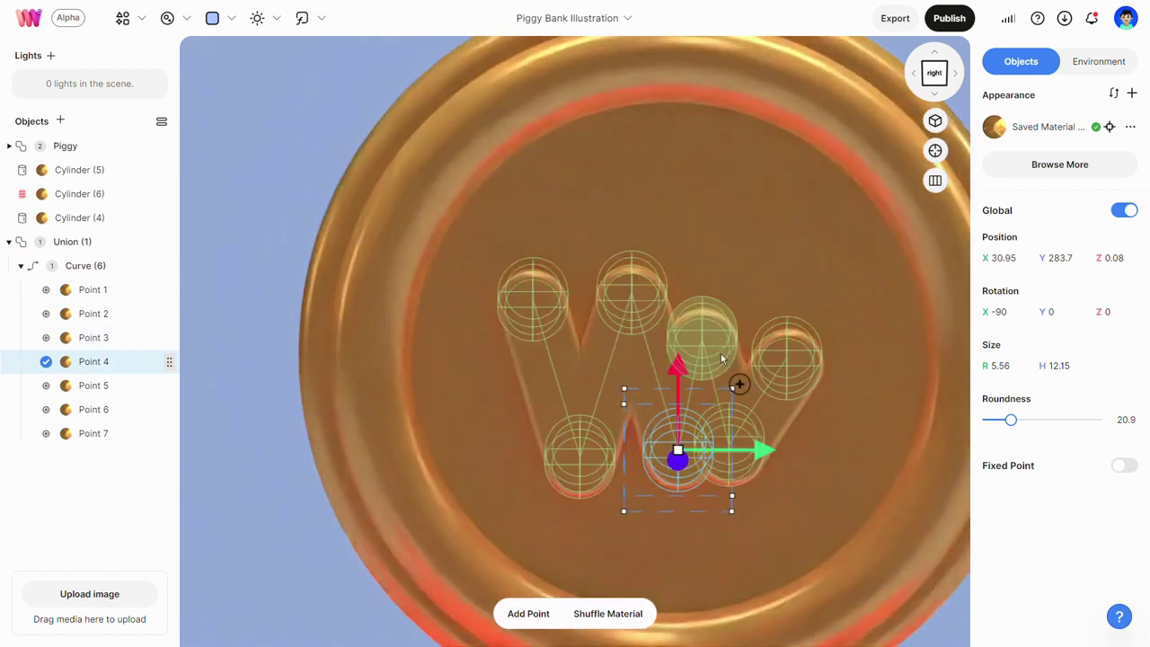
Step: Position Points 6 and 7 to form the W's right side and tip
click(721, 358)
click(764, 411)
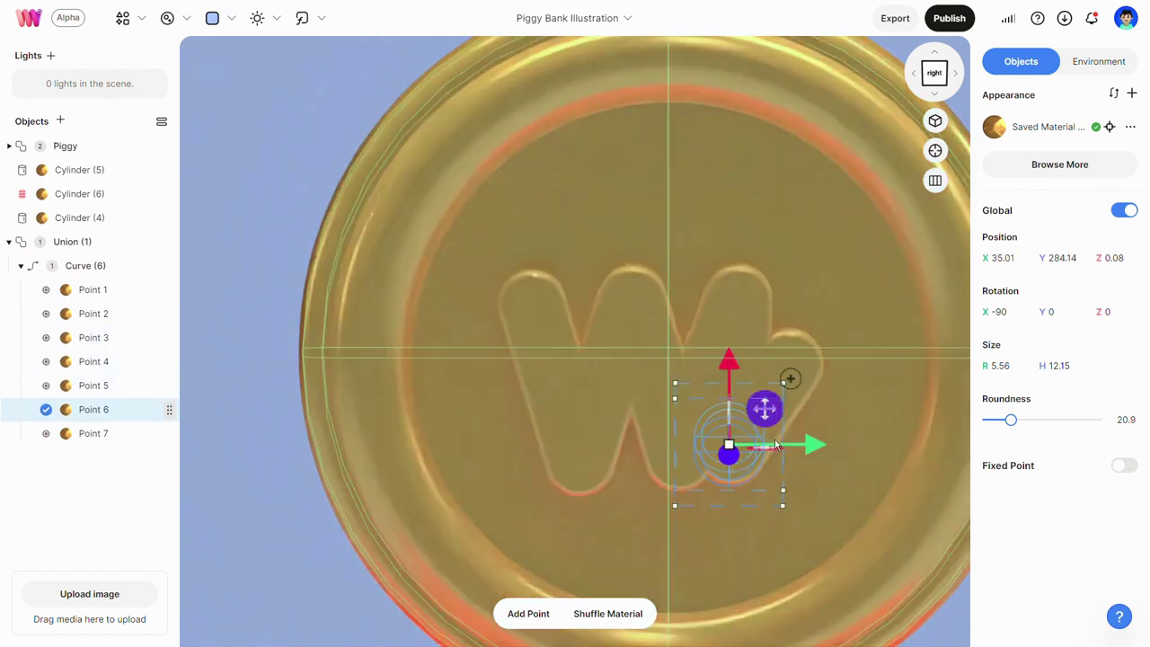
drag(764, 411, 832, 404)
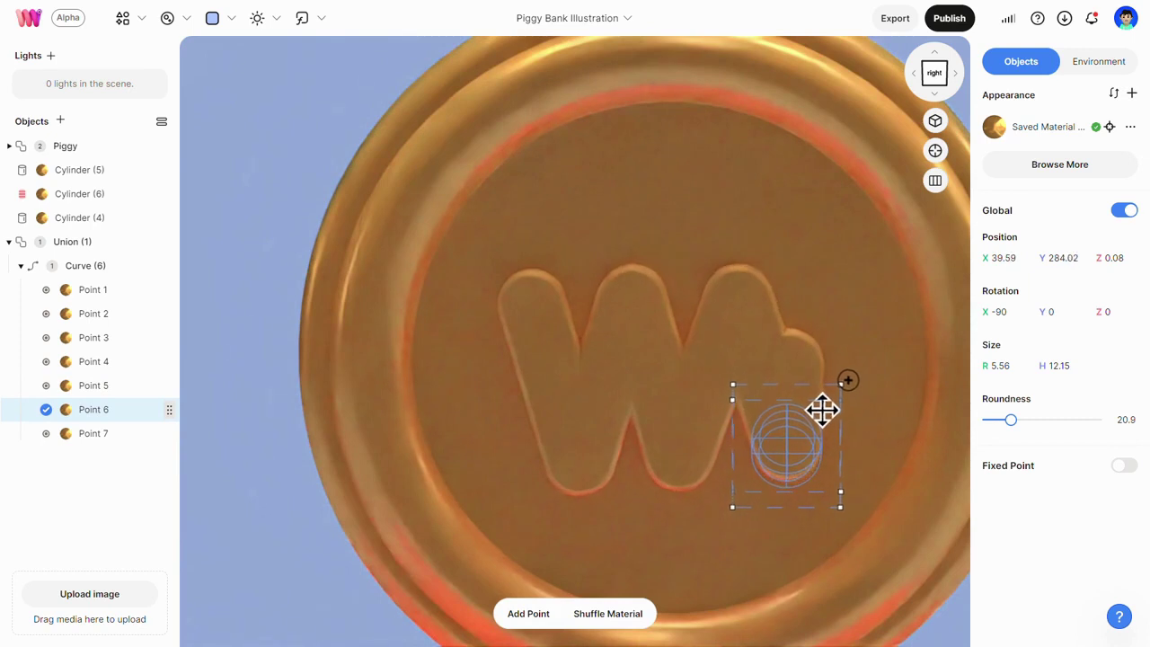
click(818, 353)
drag(819, 353, 865, 281)
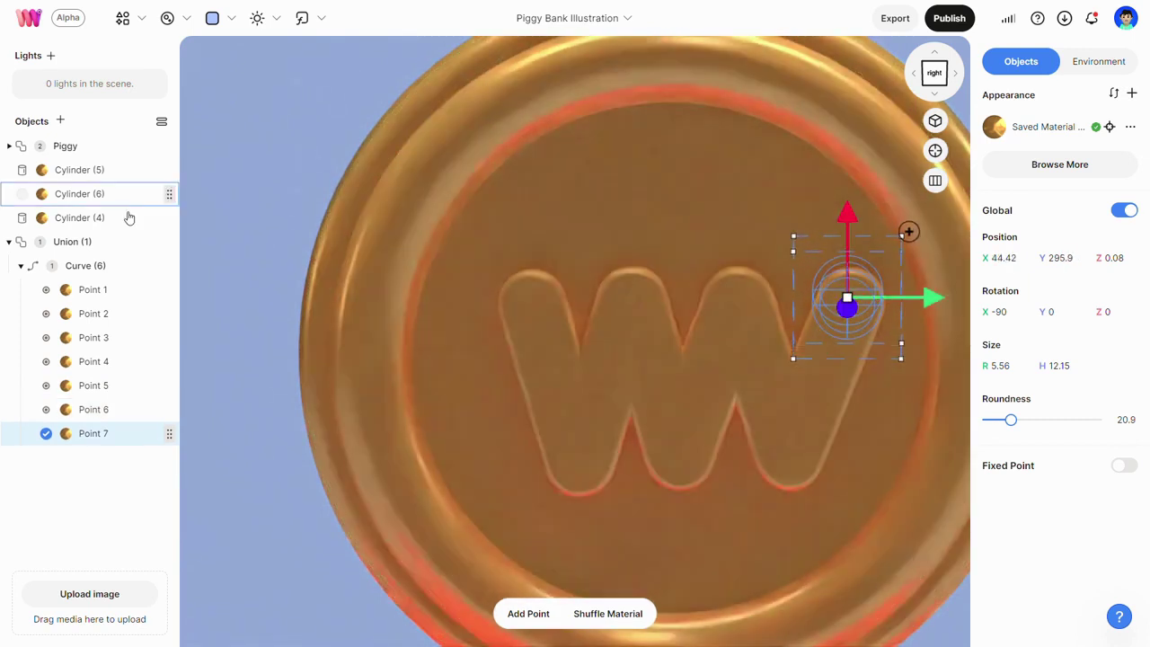
Step: Set all seven points of Curve (6) to radius 5 and shift the W slightly left
shift+click(94, 289)
shift+click(93, 313)
right_click(93, 314)
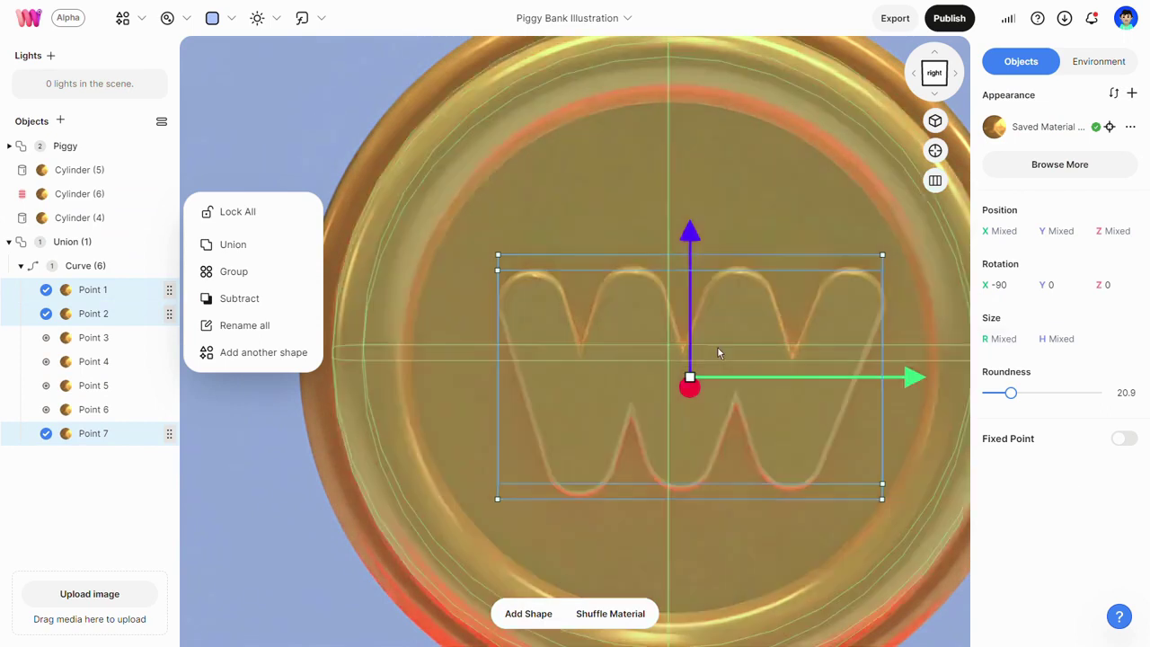
click(93, 290)
shift+click(93, 432)
right_click(93, 433)
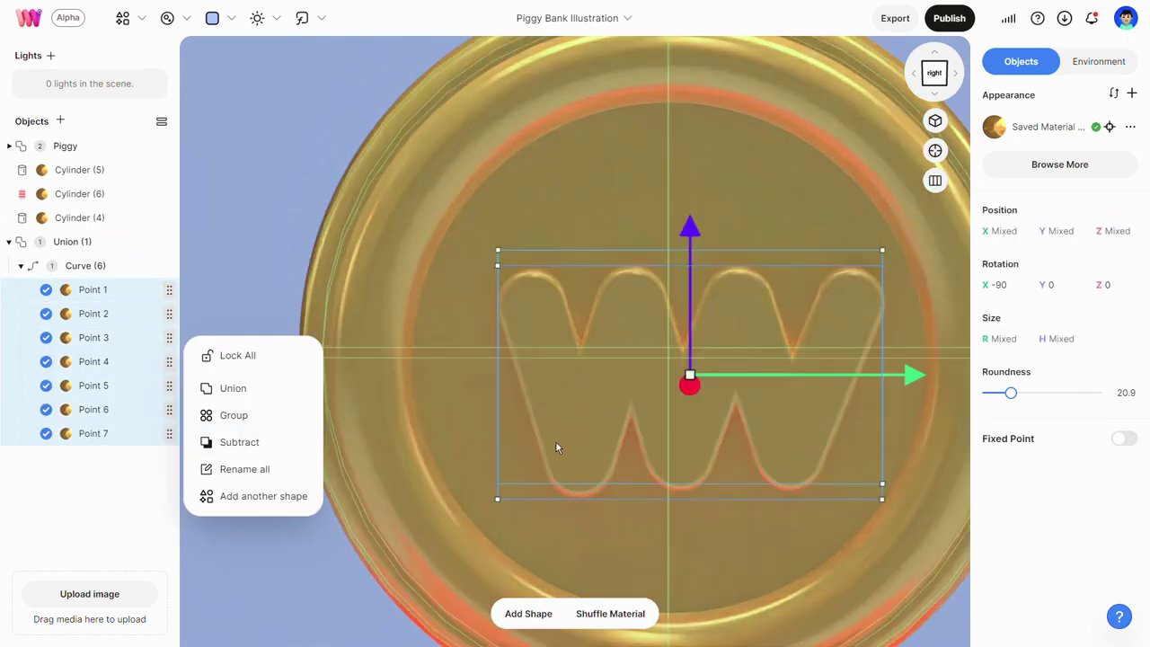
text(20)
key(Return)
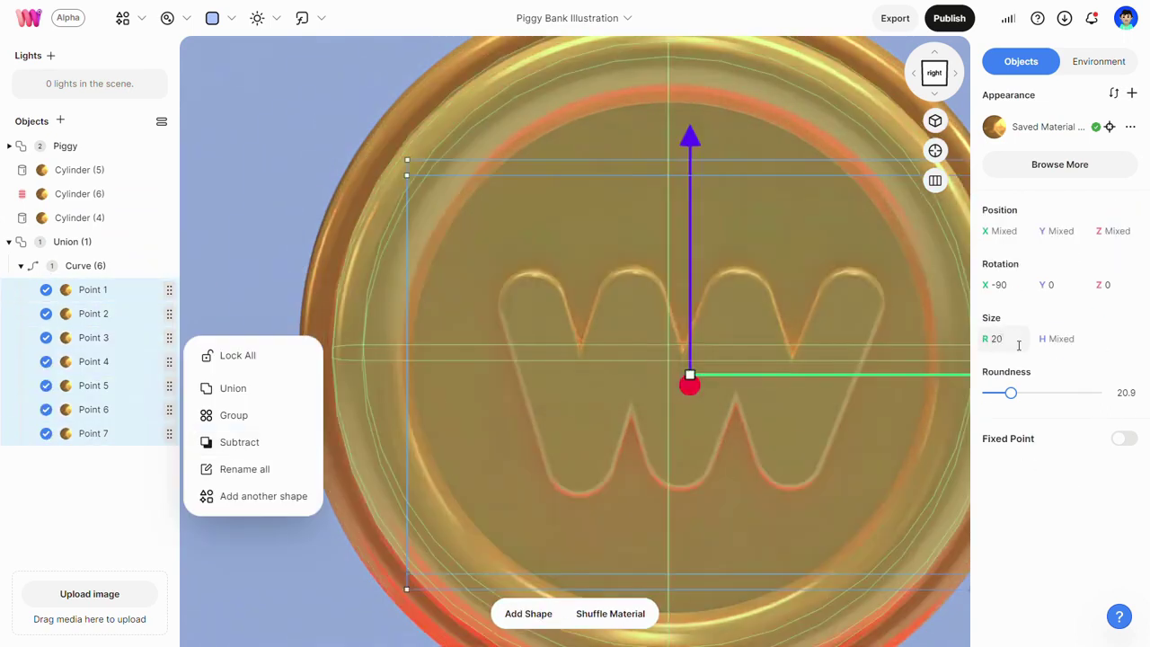
text(10)
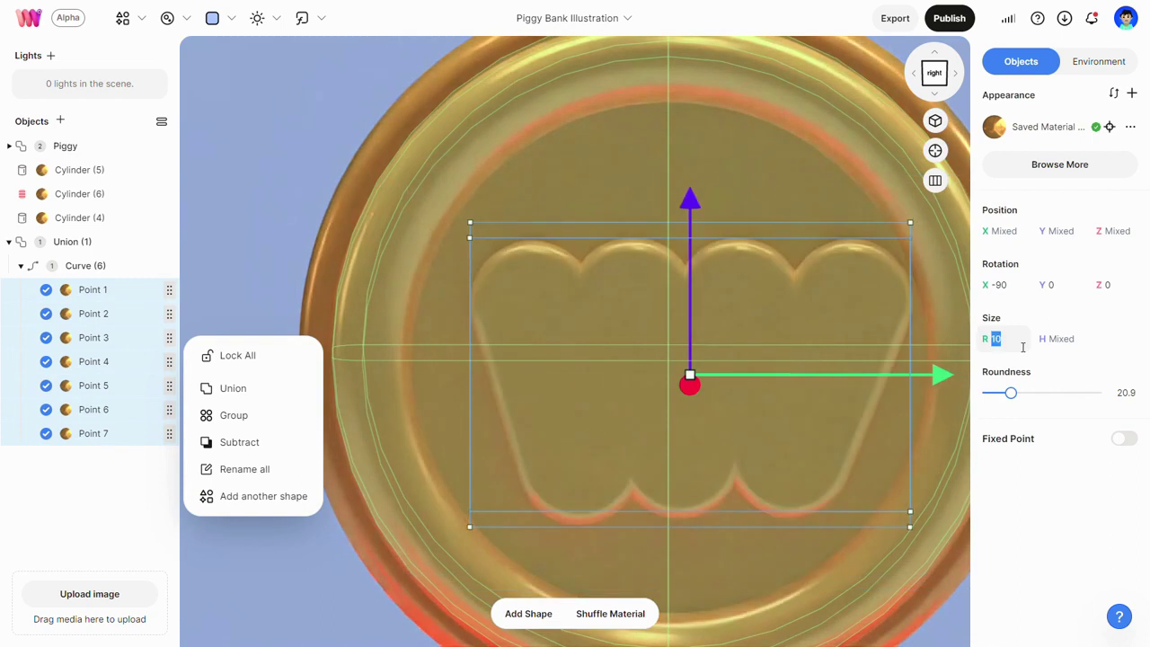
text(5)
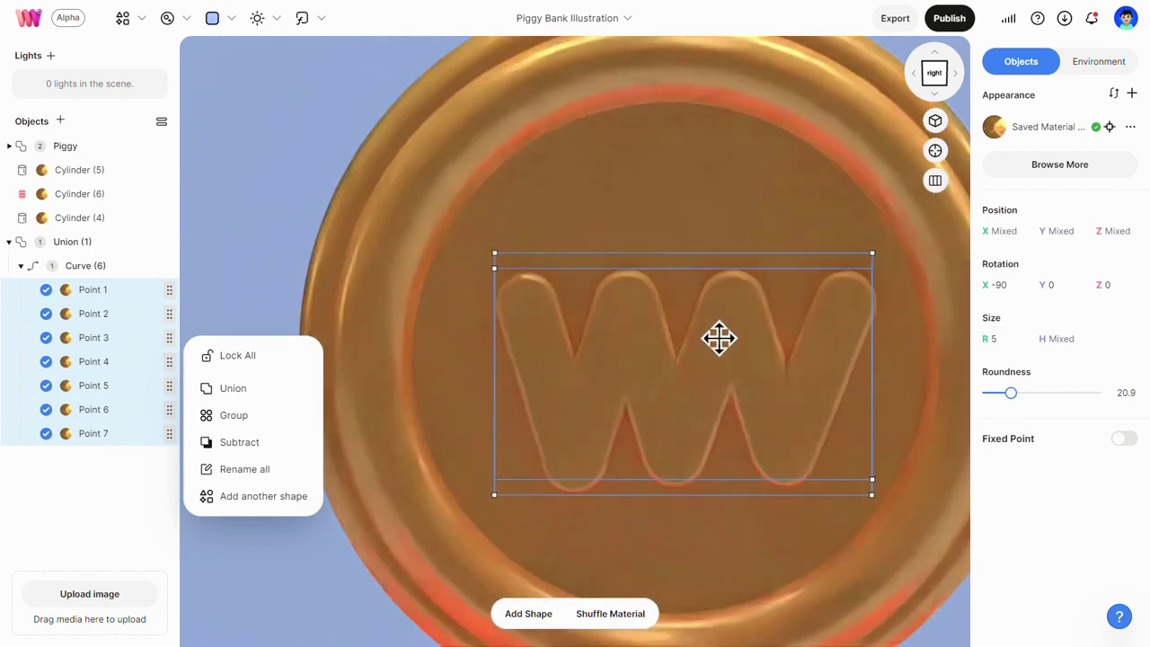
drag(711, 334, 704, 334)
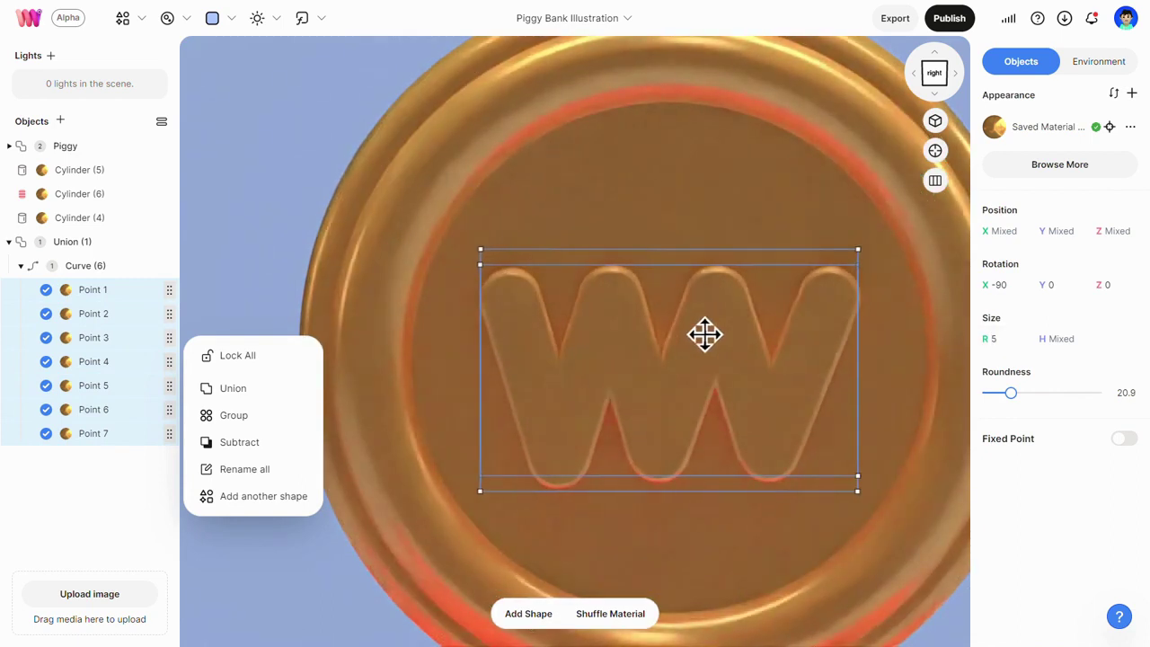
click(23, 270)
Step: Copy the W curve and trim it to a short bar on the W's left side
key(ctrl+d)
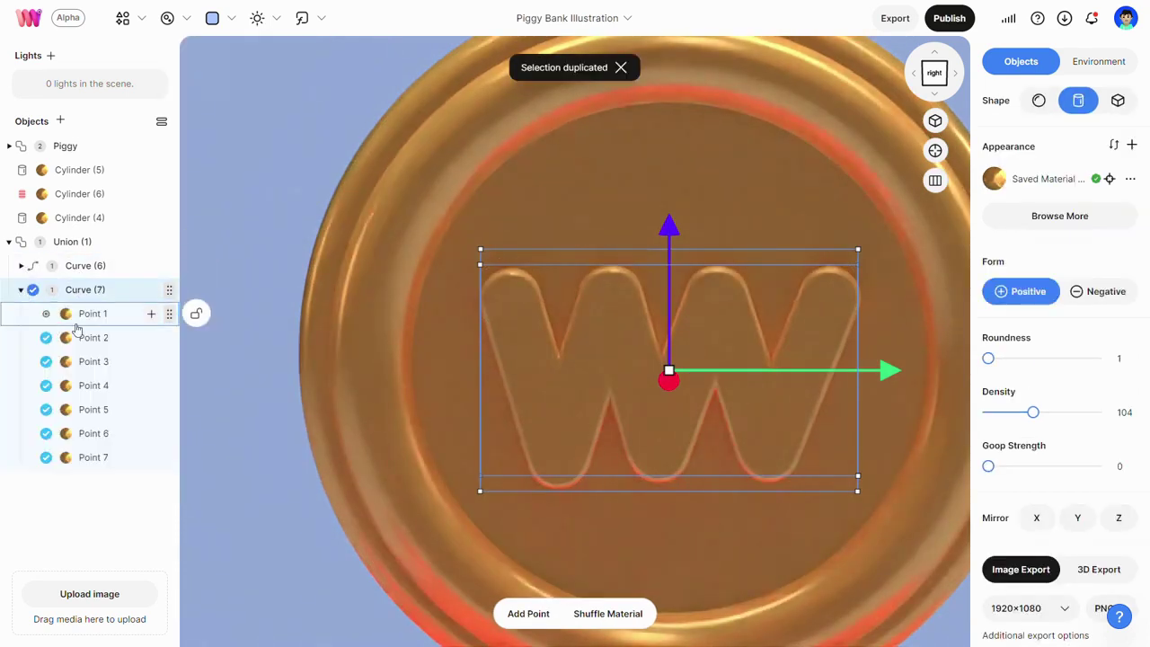
shift+click(90, 456)
key(Delete)
click(512, 301)
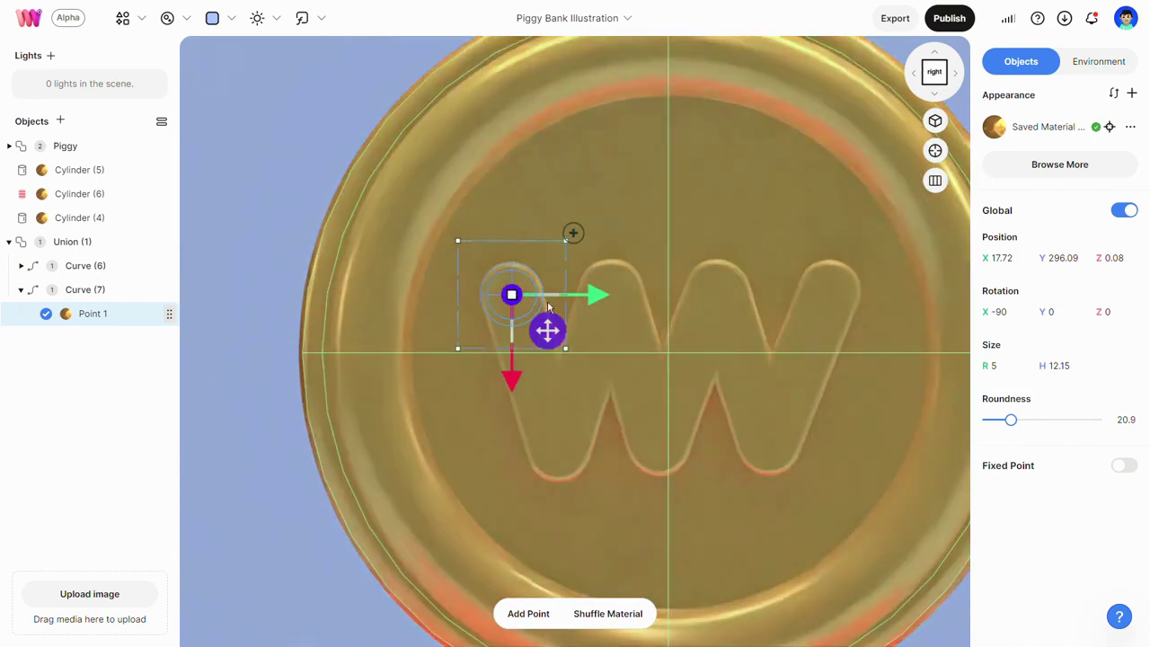
drag(548, 329, 564, 392)
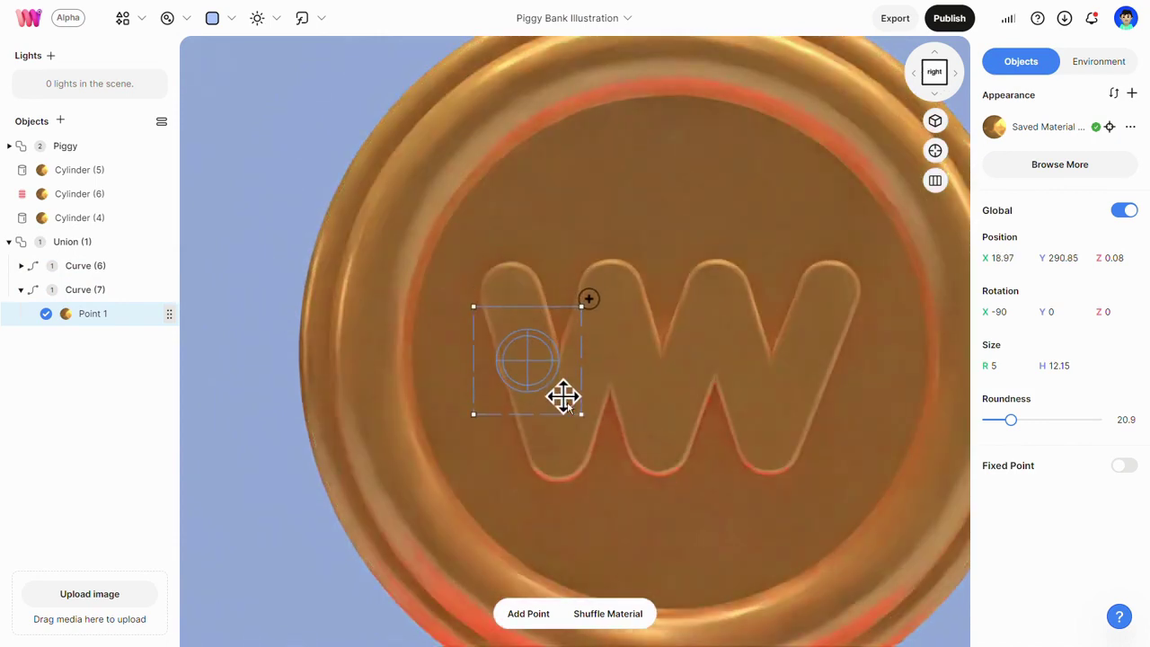
key(ctrl+d)
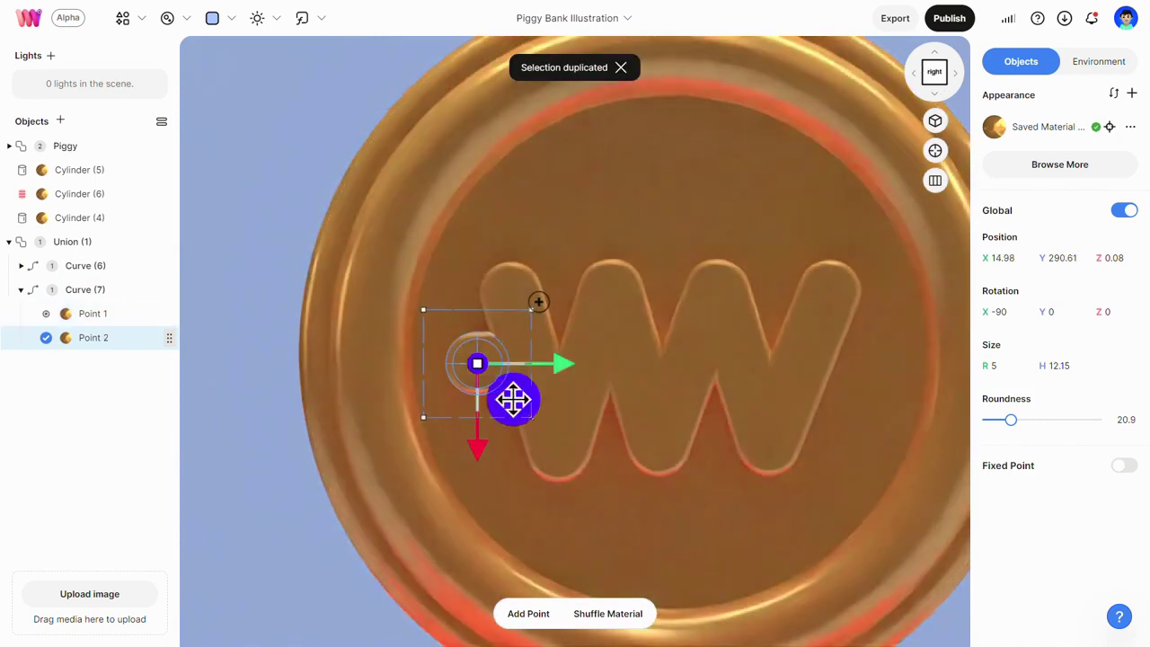
key(Delete)
click(527, 360)
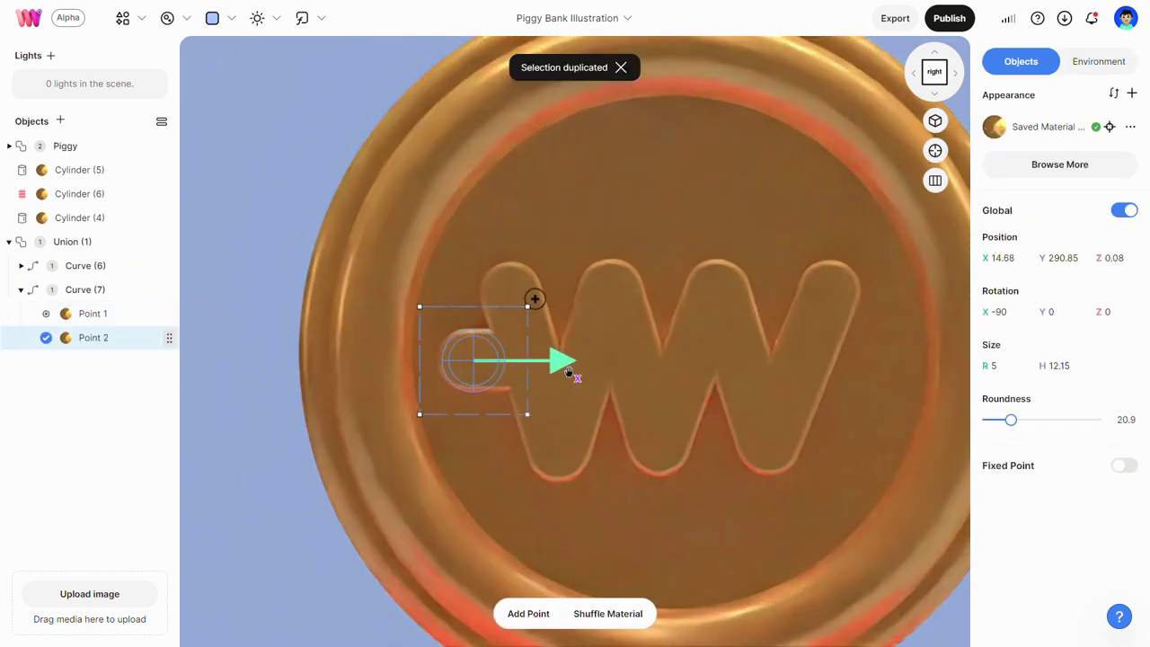
key(Escape)
Step: Duplicate the bar below the first and adjust the upper bar's position and length
key(ctrl+d)
drag(516, 288, 515, 338)
click(83, 300)
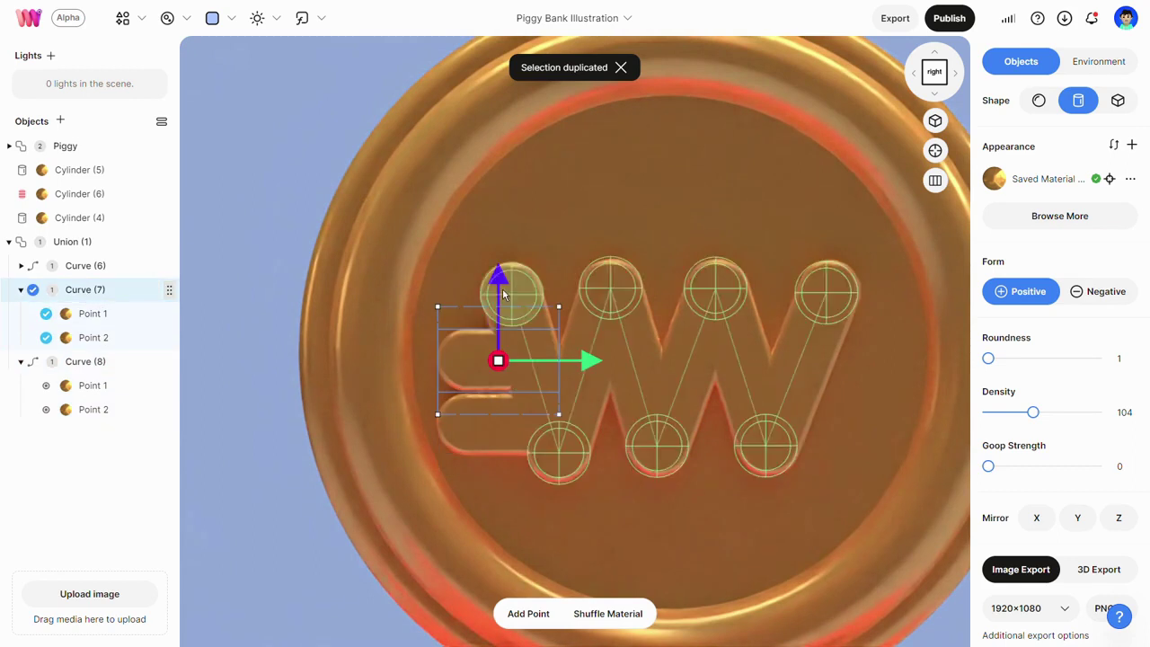
drag(506, 258, 507, 267)
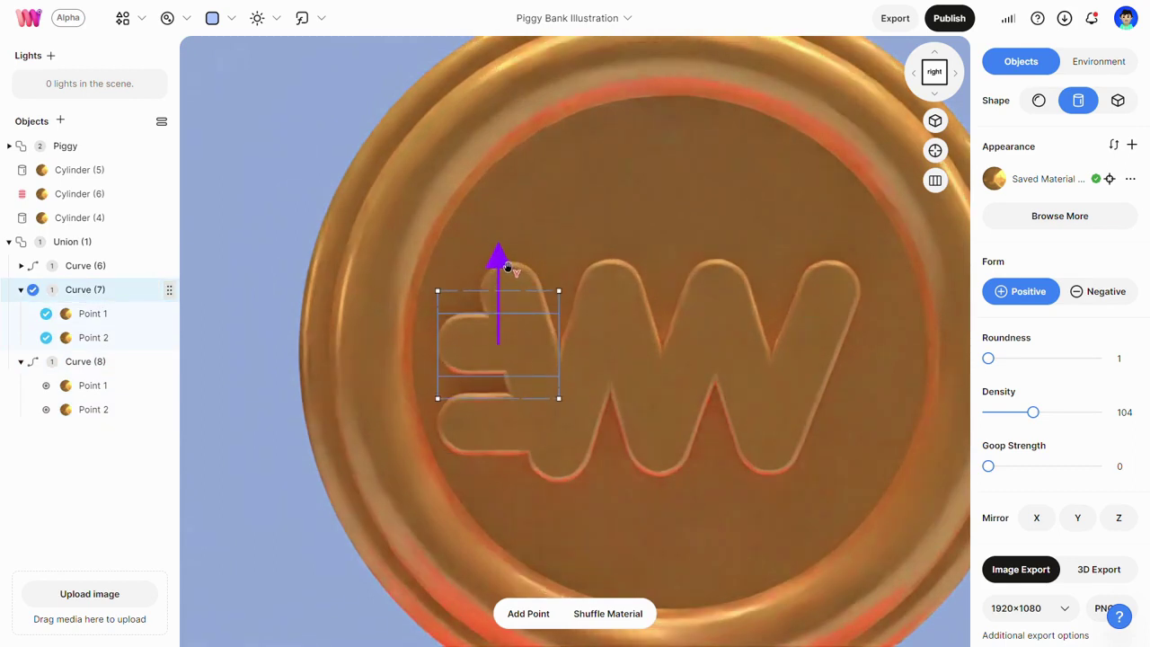
click(99, 336)
click(120, 314)
drag(619, 350, 602, 350)
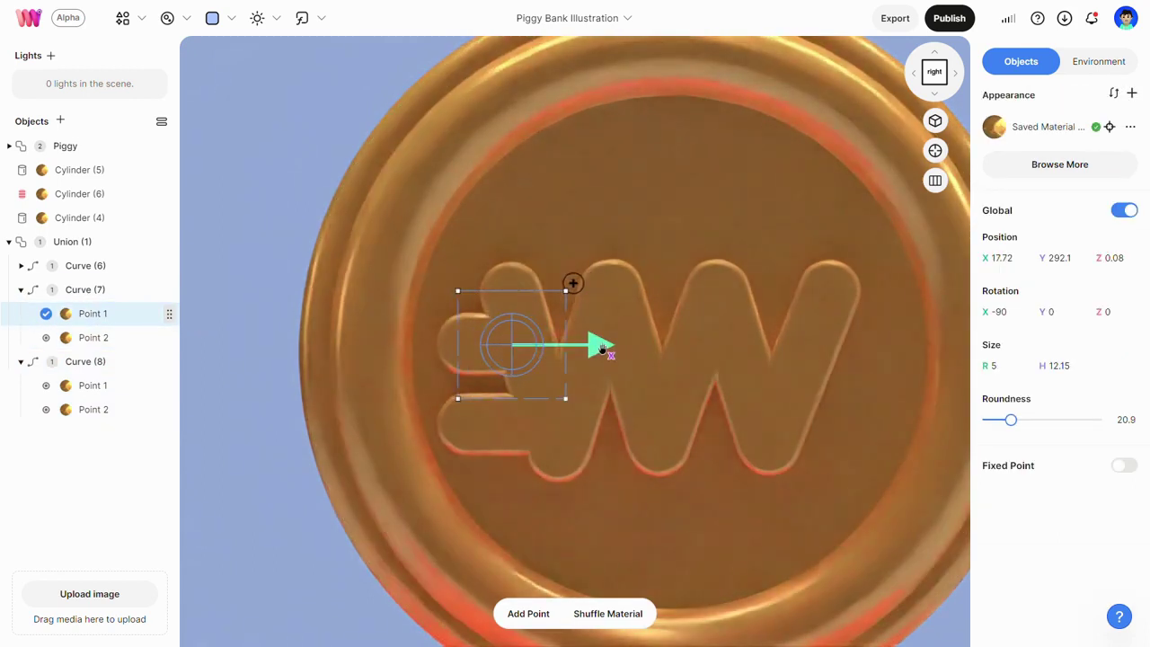
Step: Duplicate both left bars, move them to the W's right side, and rotate them to mirror
click(84, 290)
shift+click(85, 361)
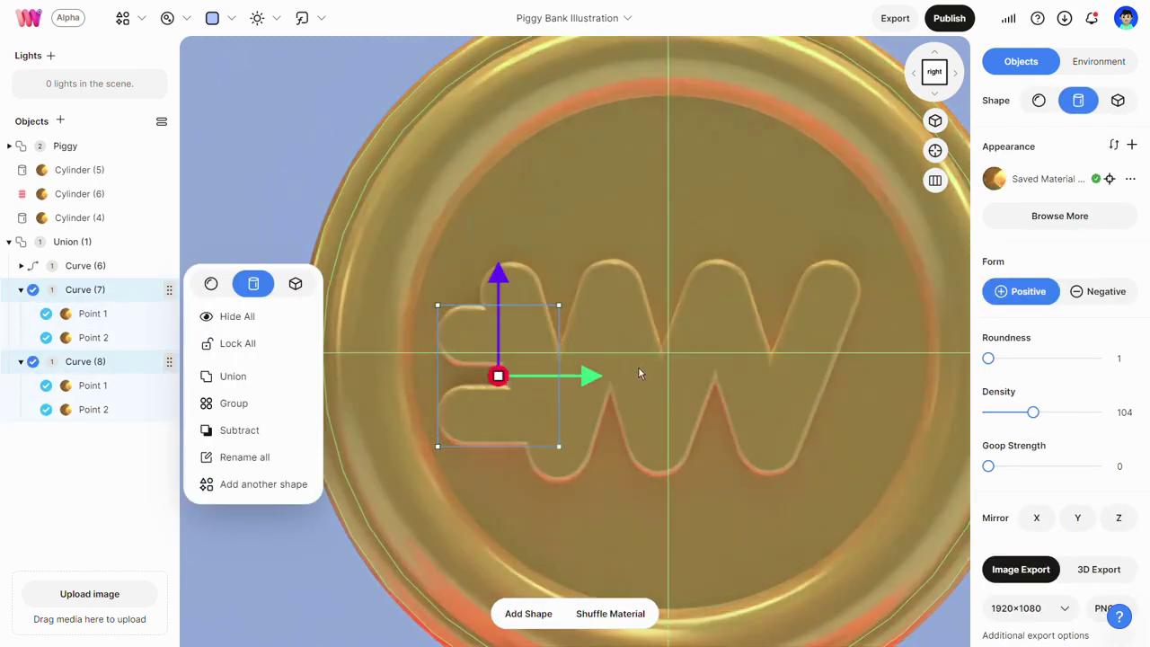
key(ctrl+d)
drag(590, 375, 916, 377)
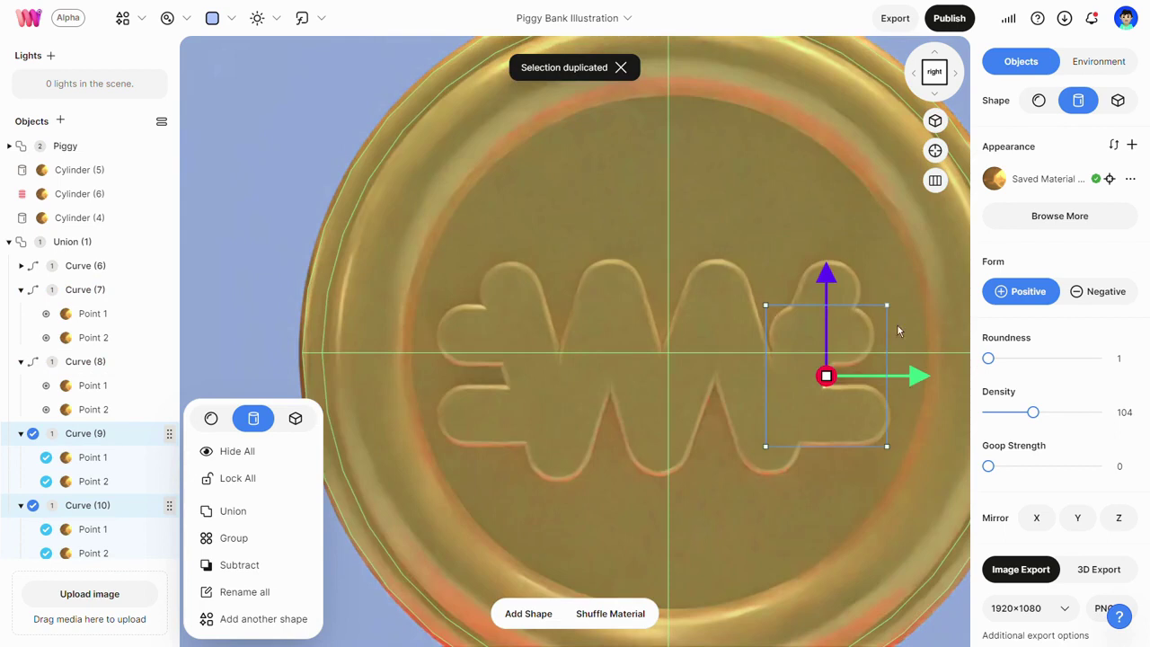
right_drag(896, 328, 916, 474)
mouse_move(916, 474)
mouse_down()
mouse_move(802, 411)
mouse_move(912, 377)
mouse_move(932, 389)
mouse_up()
scroll(451, 288, down, 3)
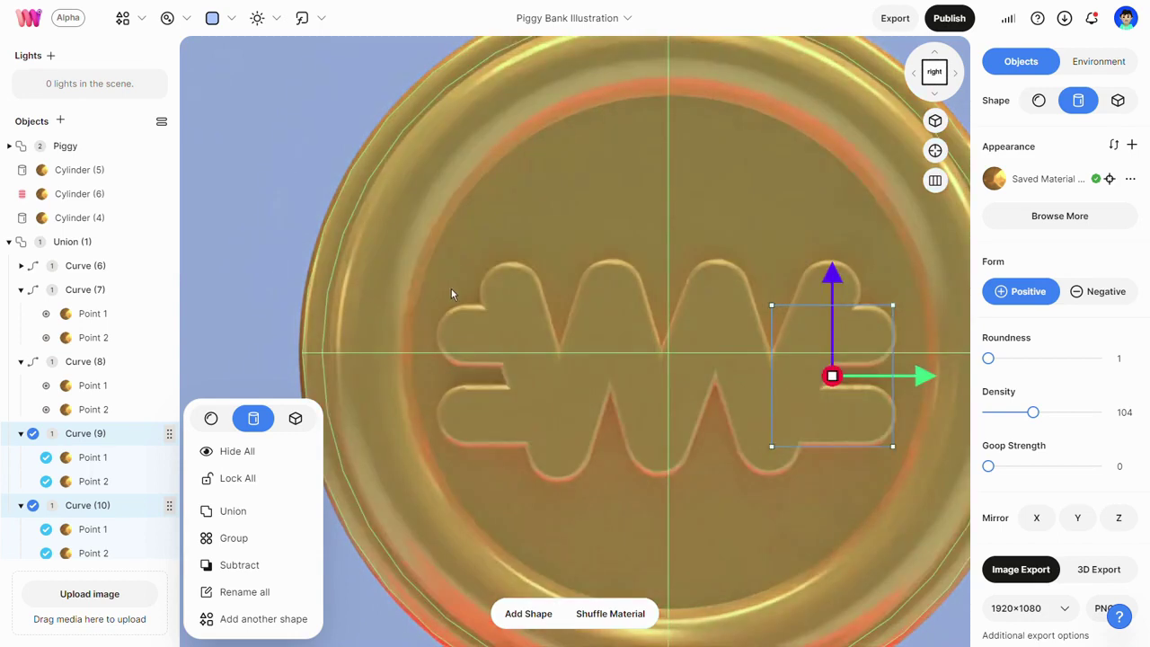
scroll(451, 288, down, 5)
right_drag(398, 296, 557, 299)
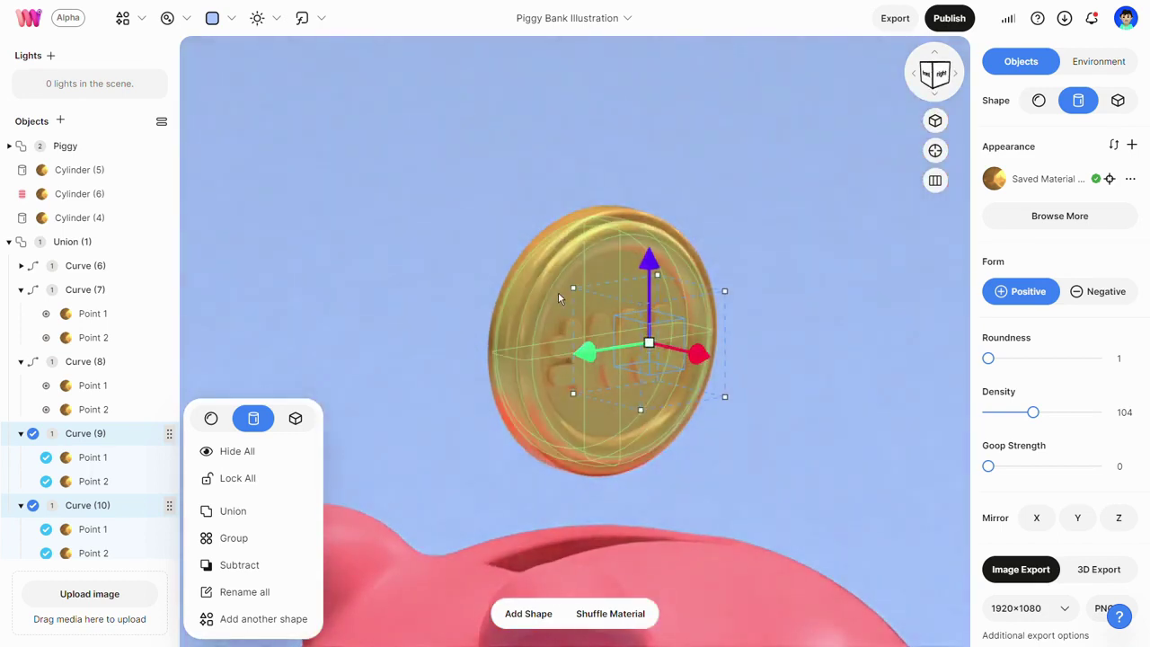
Step: Nudge the coin's position slightly from the front view
click(558, 298)
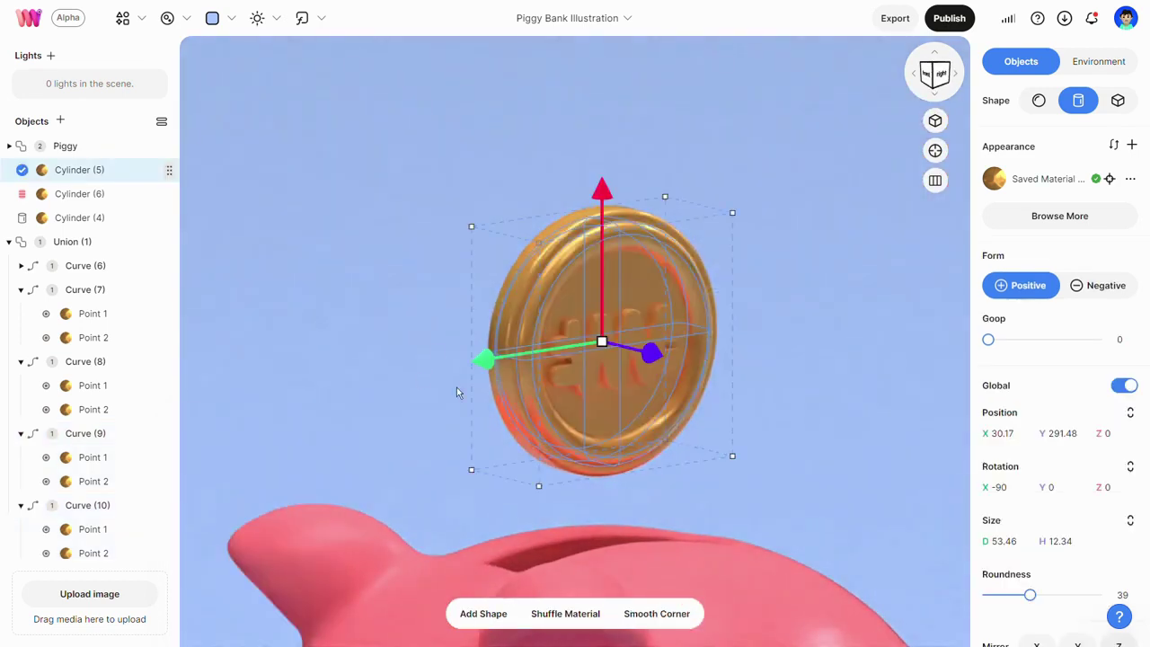
key(1)
drag(628, 355, 628, 357)
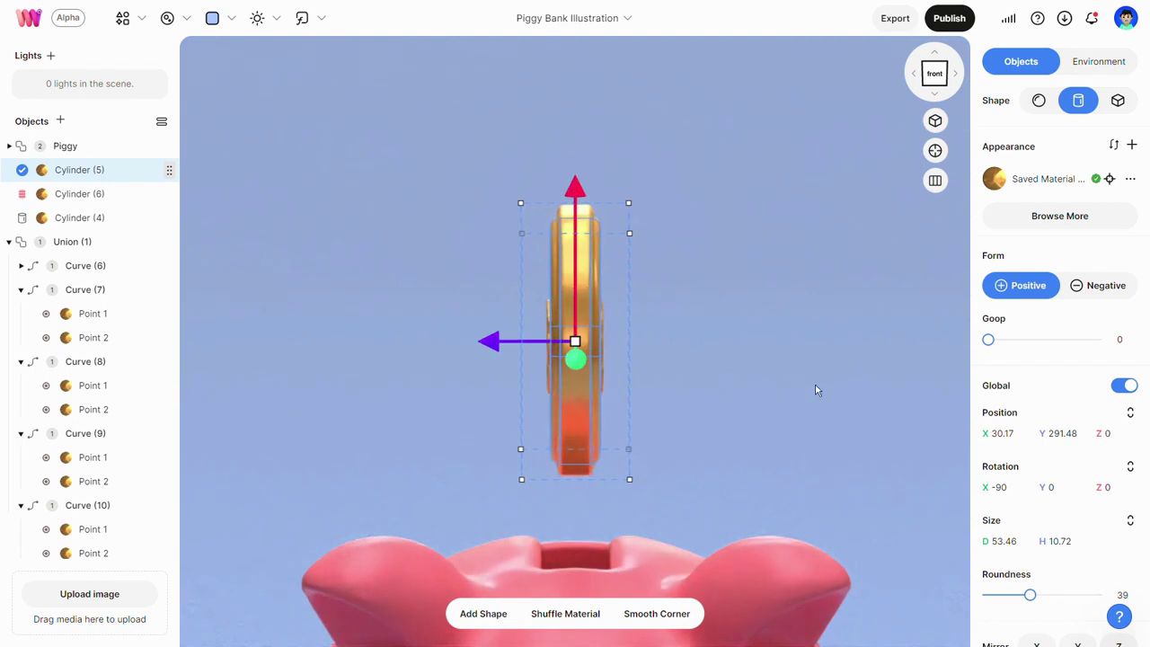
right_drag(815, 390, 777, 368)
click(766, 342)
scroll(79, 292, down, 1)
scroll(18, 146, up, 10)
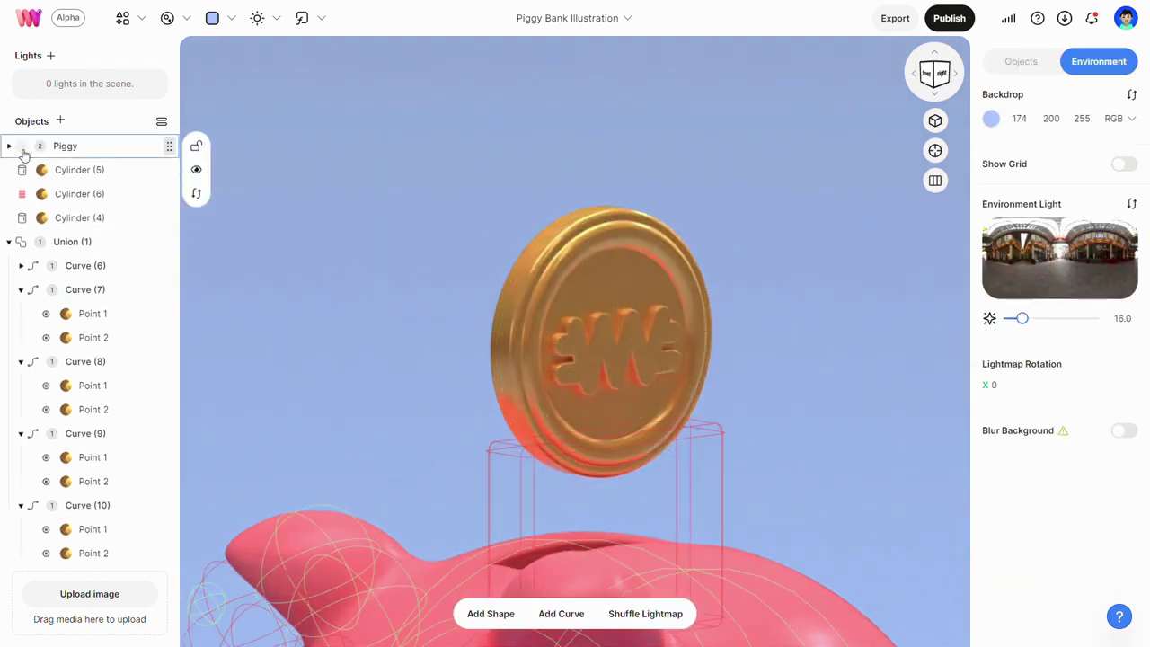
Step: Group the letter union and coin cylinders as Group (2), tilt it, and lower it into the slot
click(9, 145)
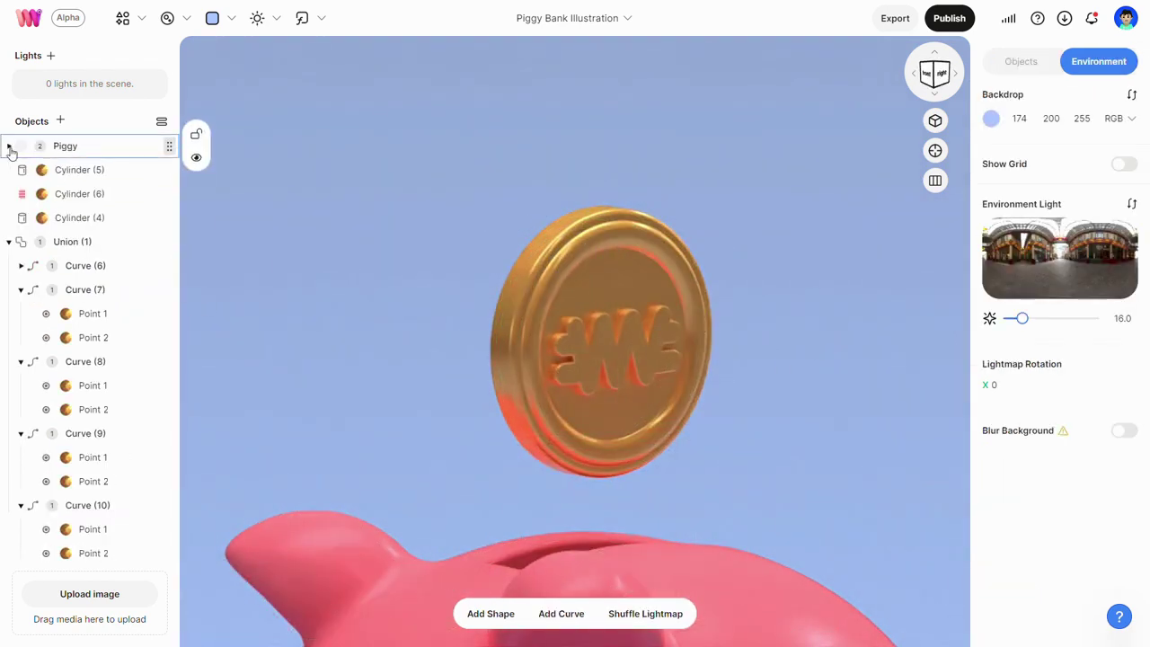
click(9, 242)
click(54, 242)
shift+click(76, 180)
right_click(76, 180)
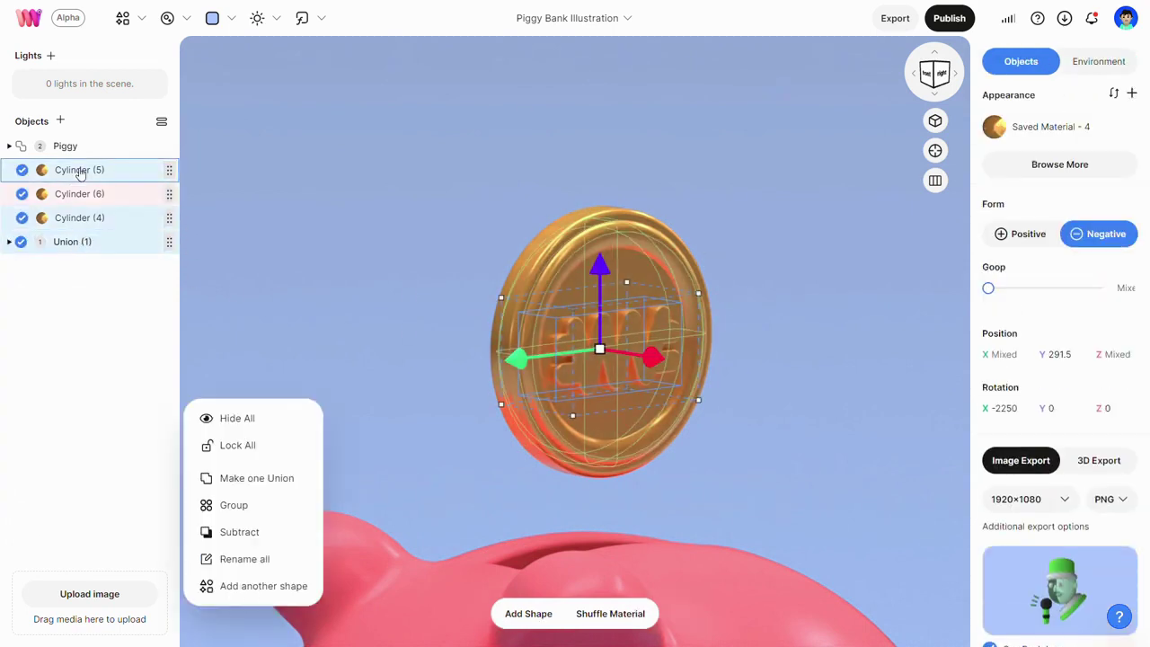
click(224, 177)
click(8, 170)
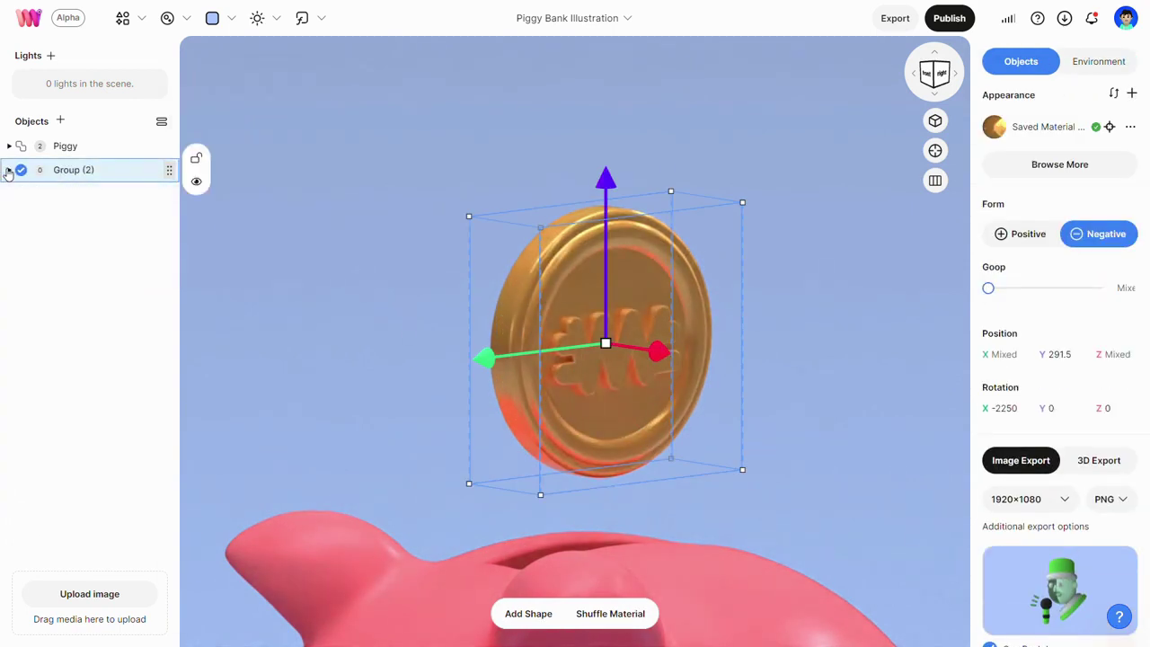
drag(759, 176, 716, 158)
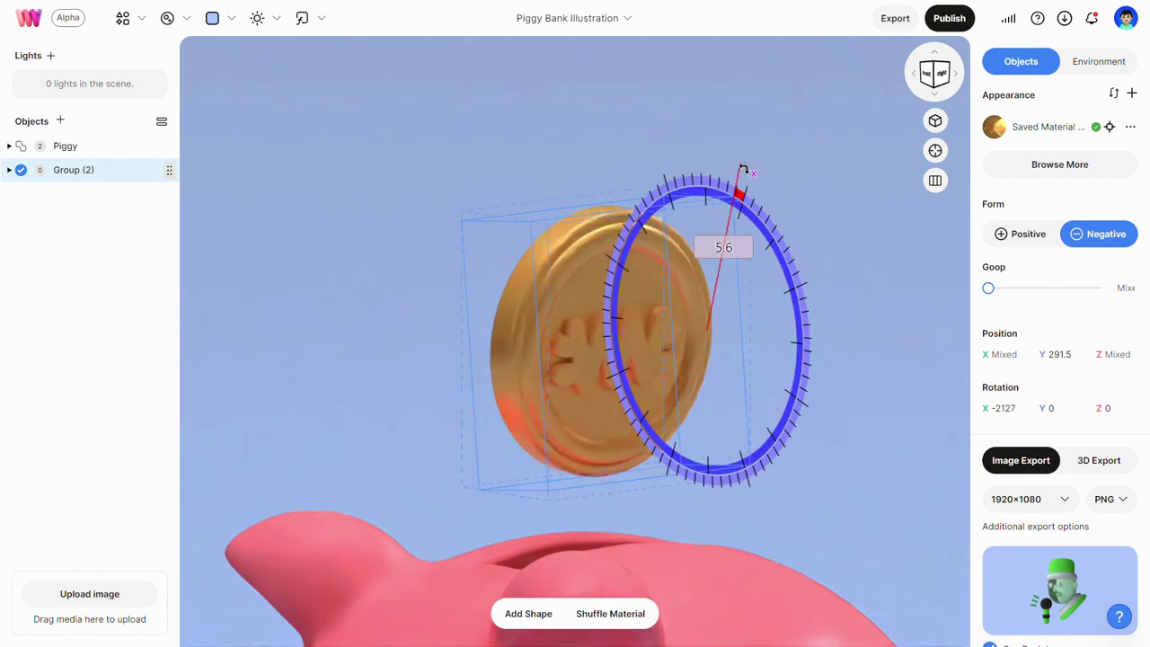
drag(608, 206, 607, 295)
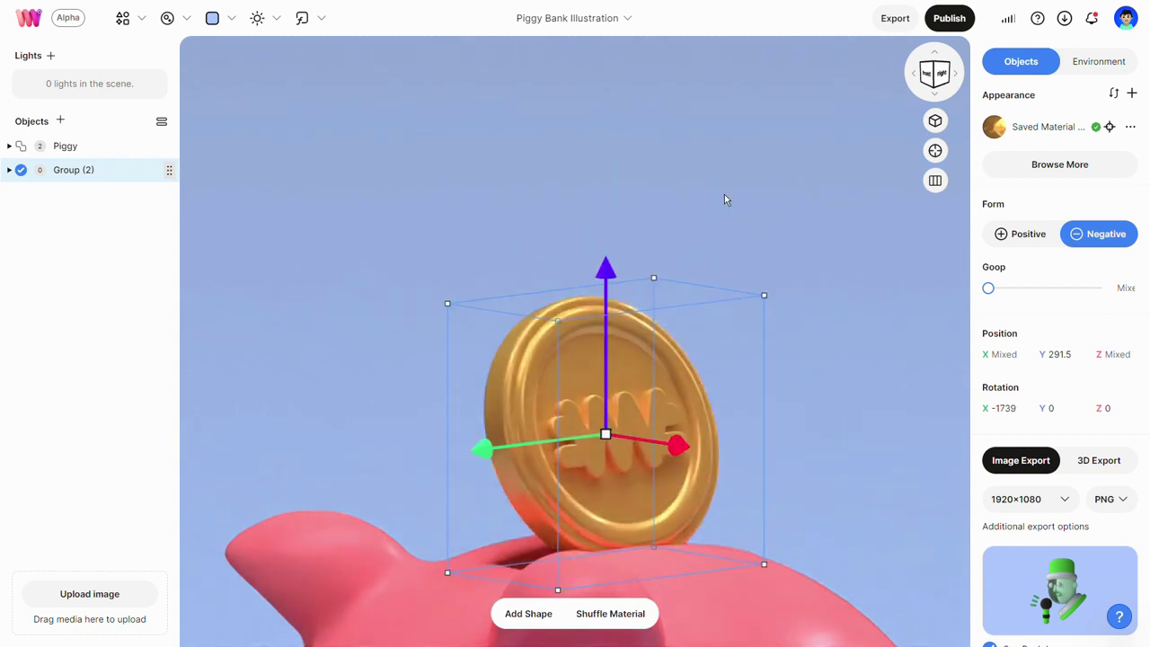
click(937, 153)
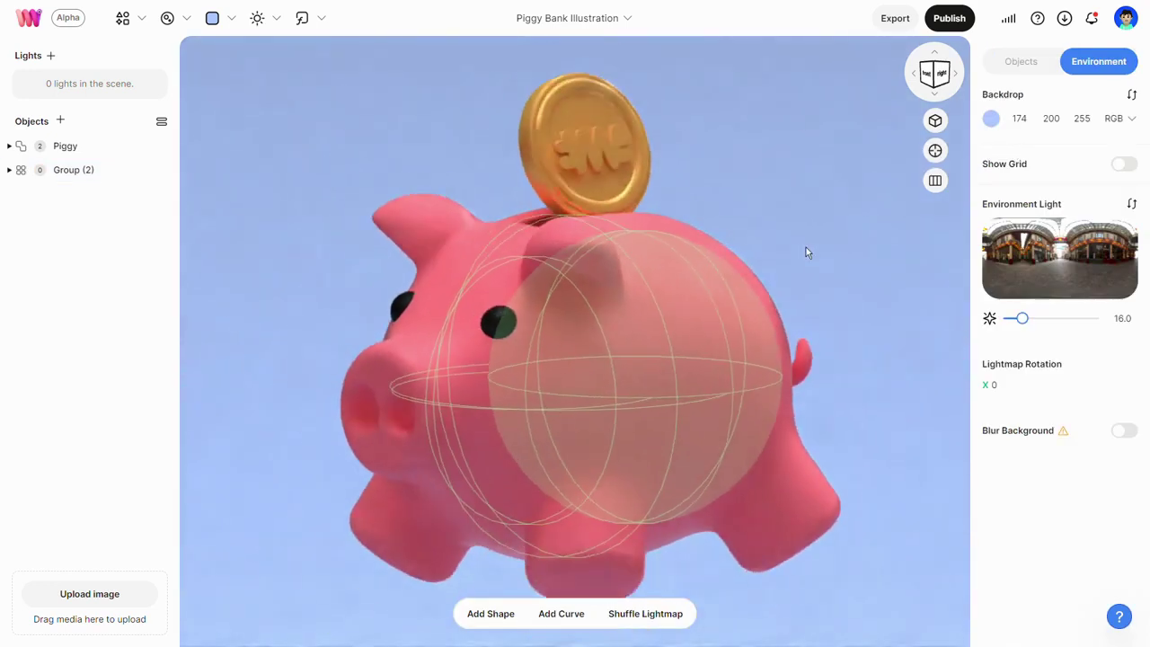
Step: Select all points of the ₩ currency sign and raise their roundness for smoother strokes
scroll(746, 194, up, 1)
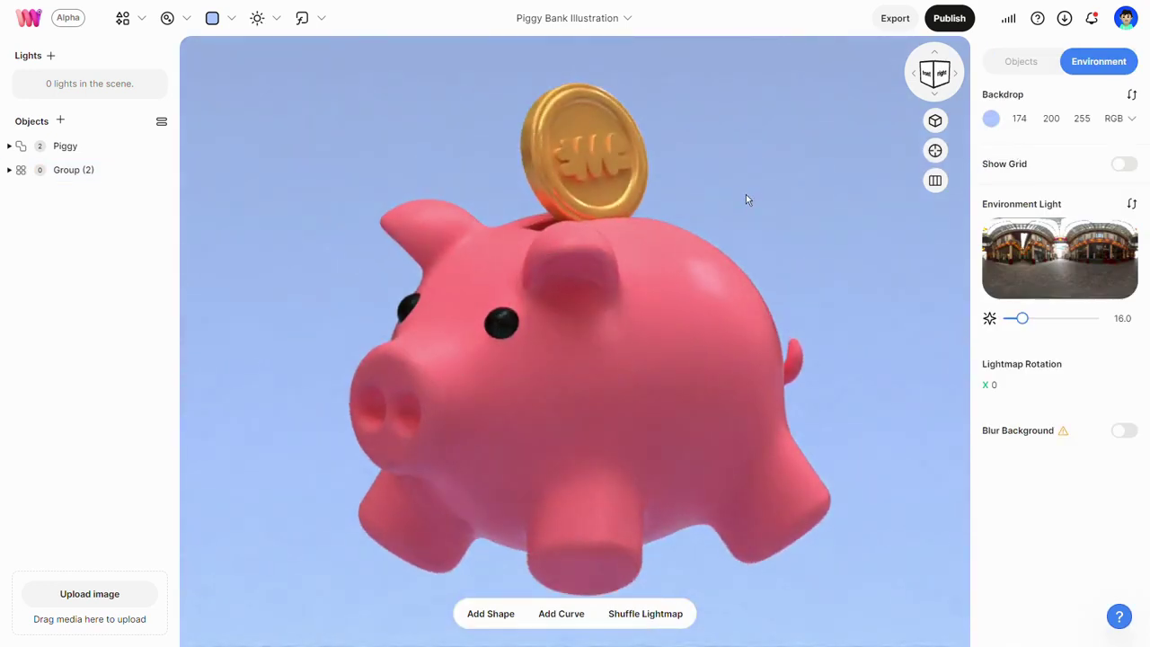
scroll(745, 194, up, 1)
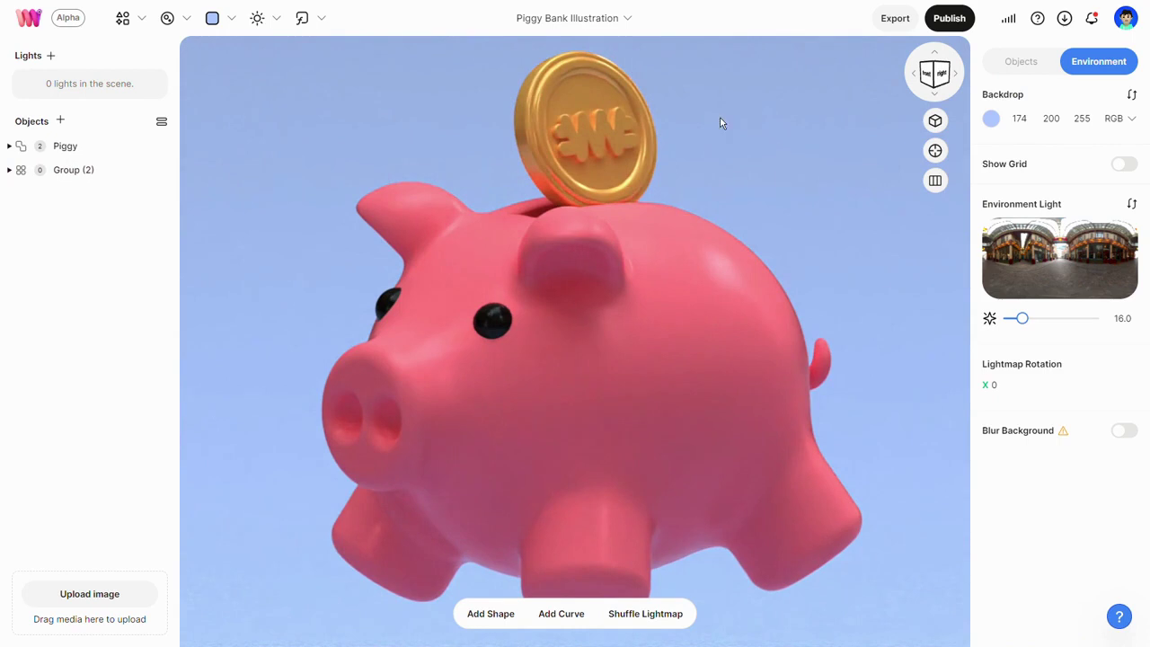
click(597, 135)
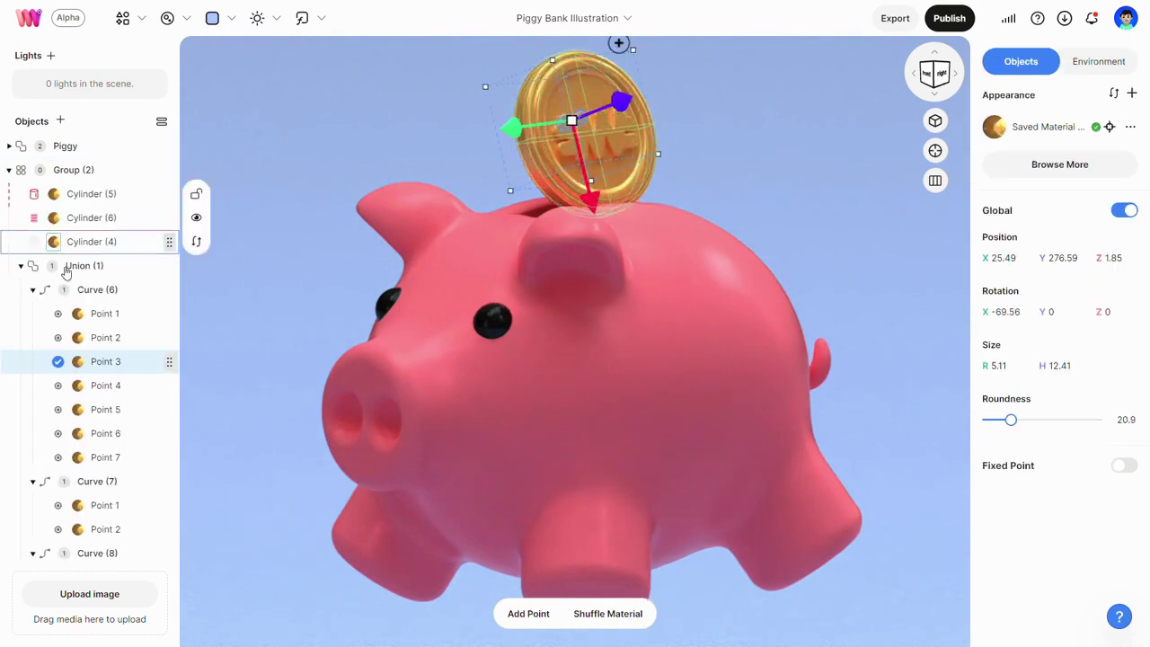
click(105, 313)
shift+click(114, 456)
scroll(114, 404, down, 3)
shift+click(105, 283)
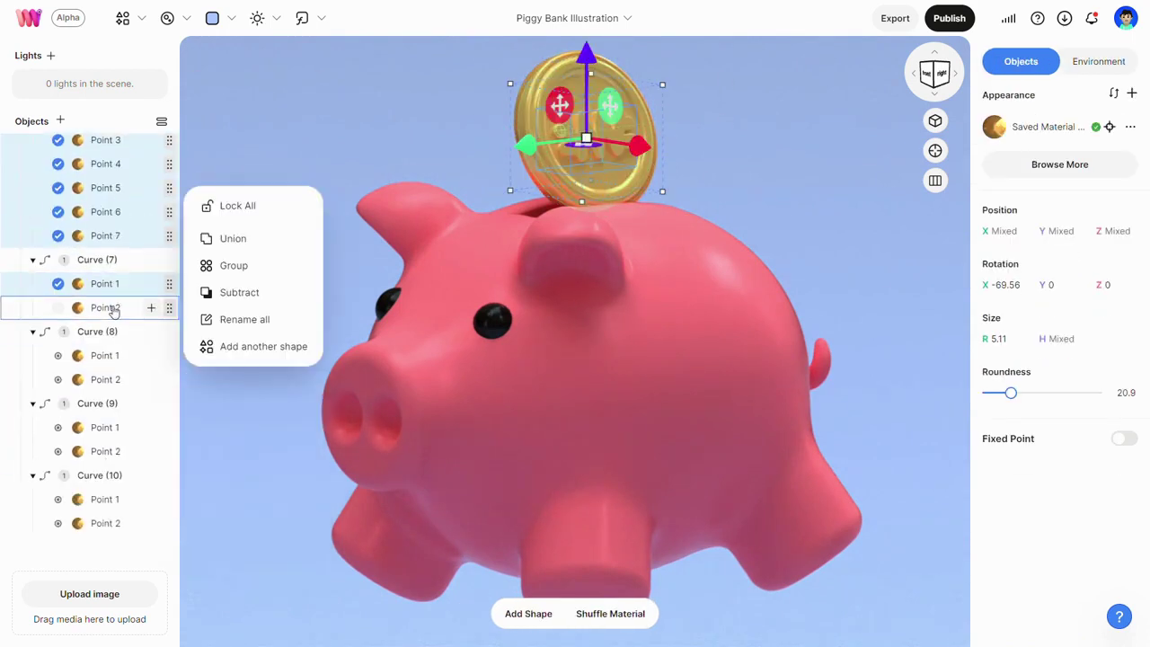
shift+click(105, 307)
shift+click(105, 379)
shift+click(105, 450)
shift+click(105, 498)
shift+click(105, 522)
mouse_move(1010, 399)
mouse_down()
mouse_move(1066, 405)
mouse_move(1053, 405)
mouse_up()
Step: Clear the selection and make the Piggy Bank Illustration project title editable
click(837, 194)
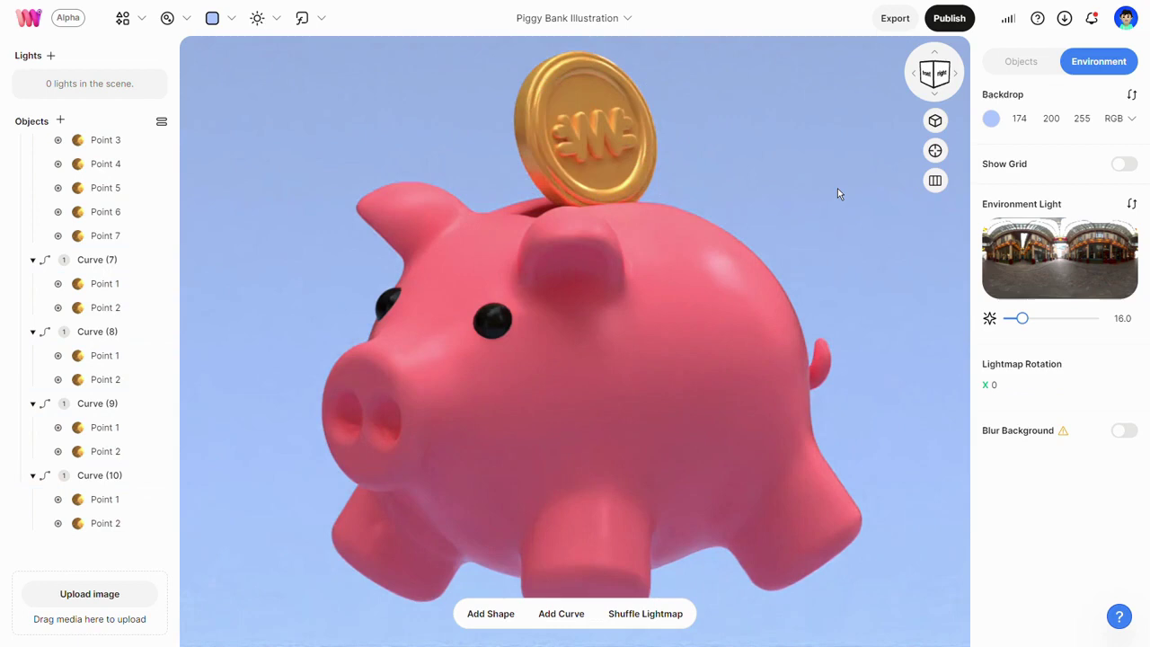
click(557, 79)
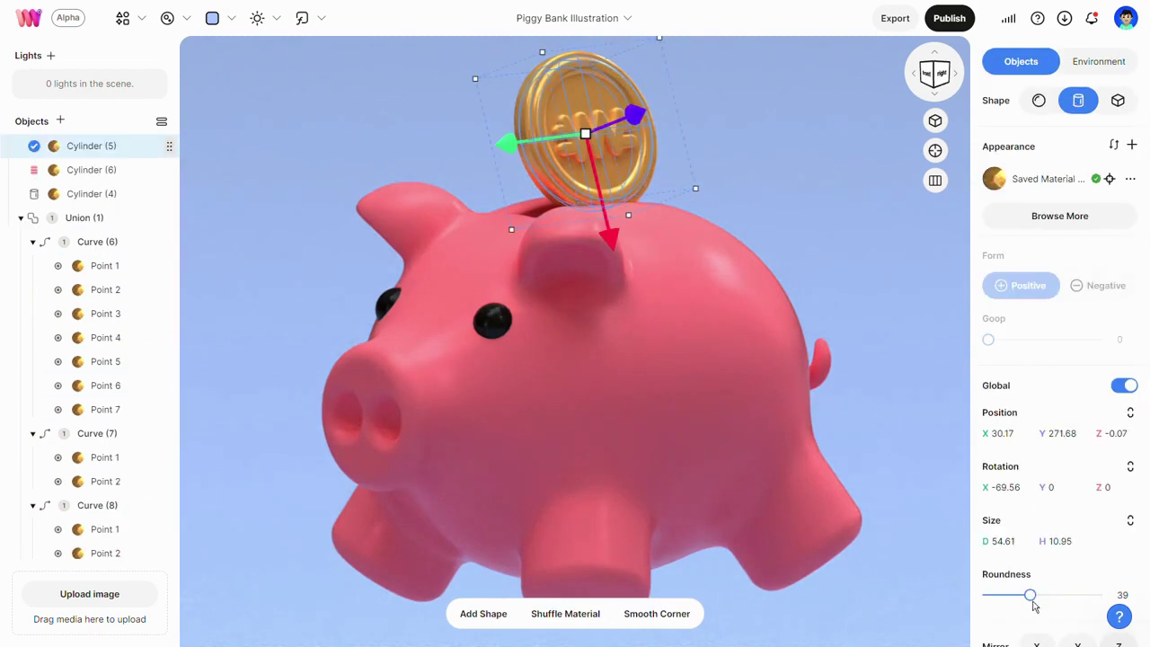
click(897, 300)
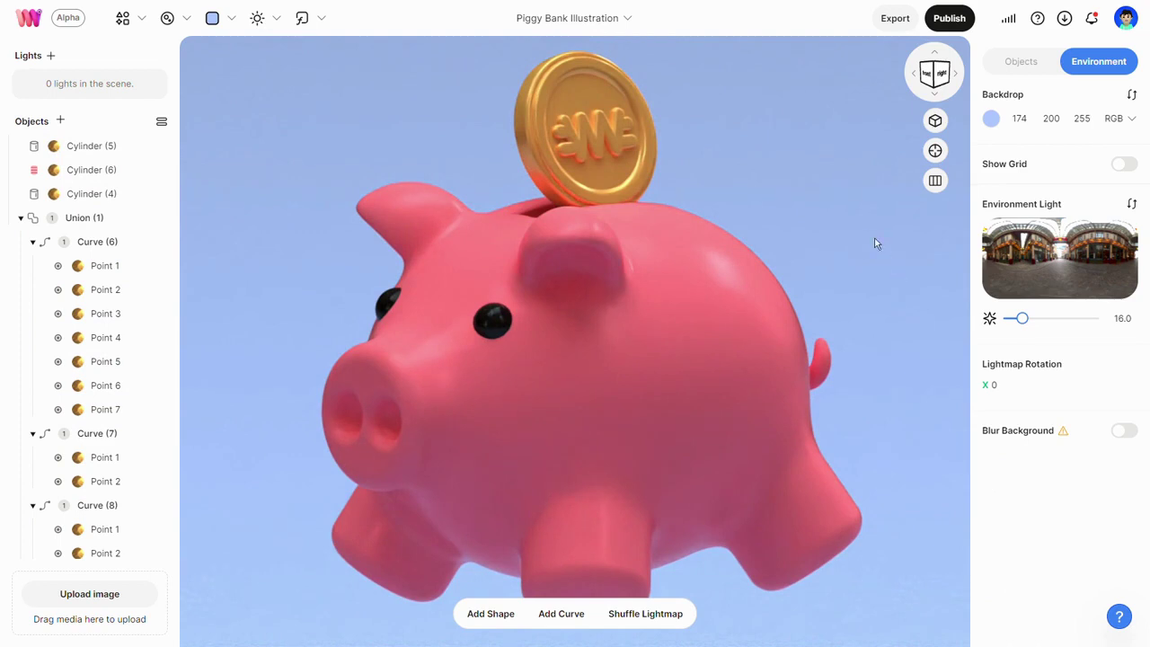
click(572, 19)
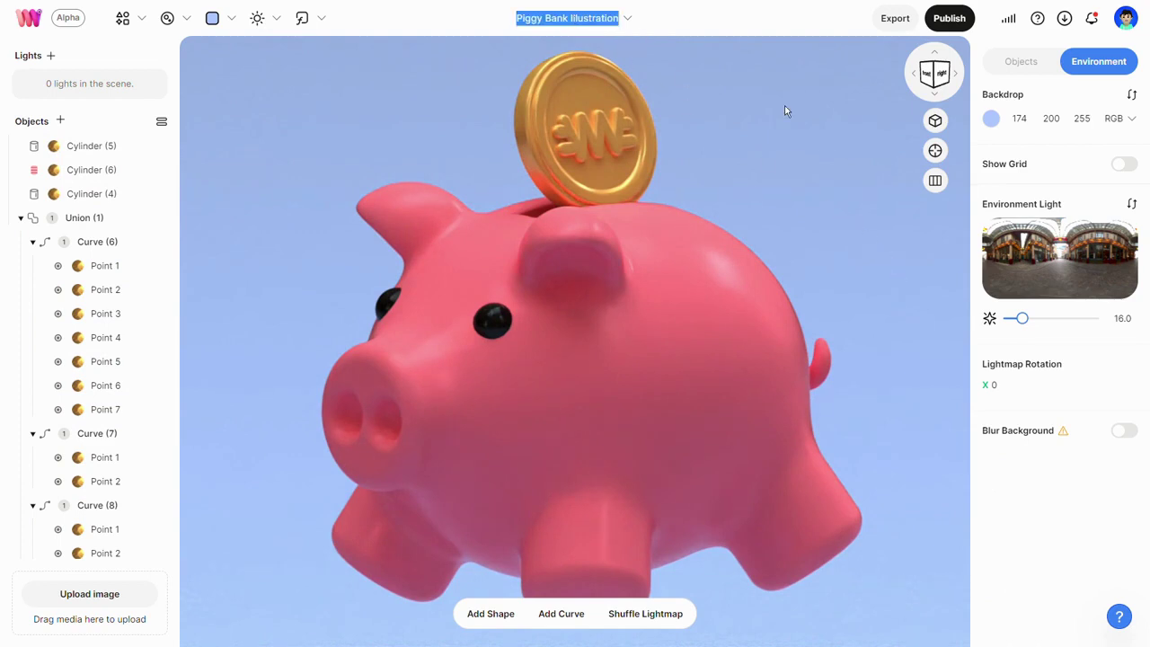
Step: Preview the publishing options unpublished, then orbit to the pig's back and select Union (1)
click(810, 150)
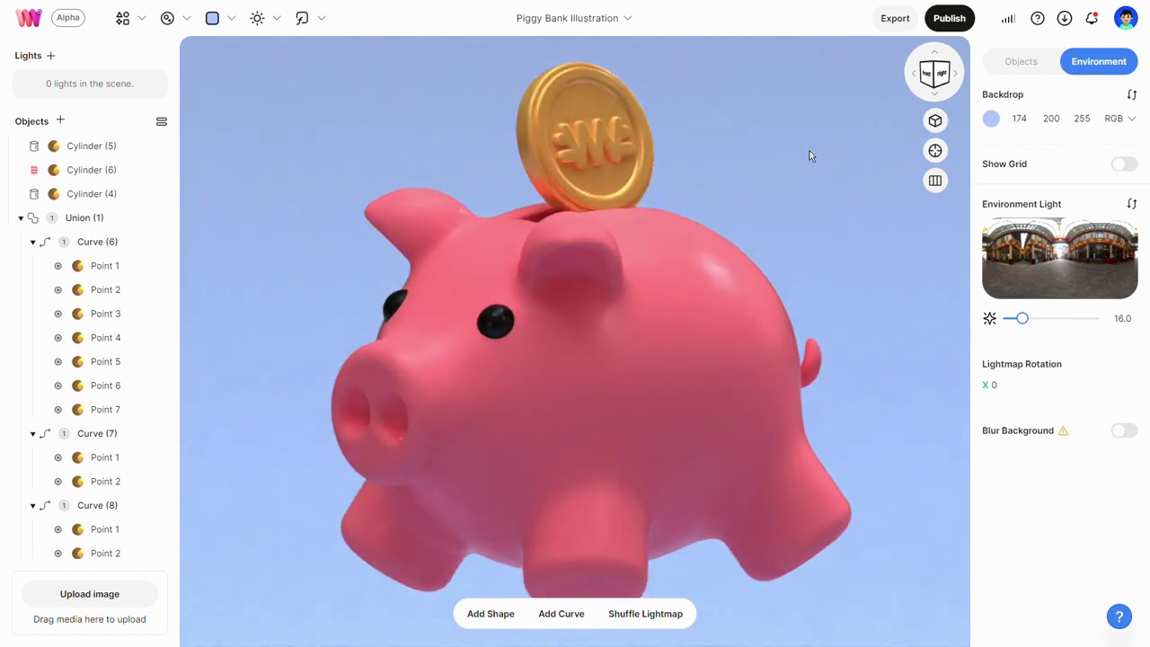
click(945, 20)
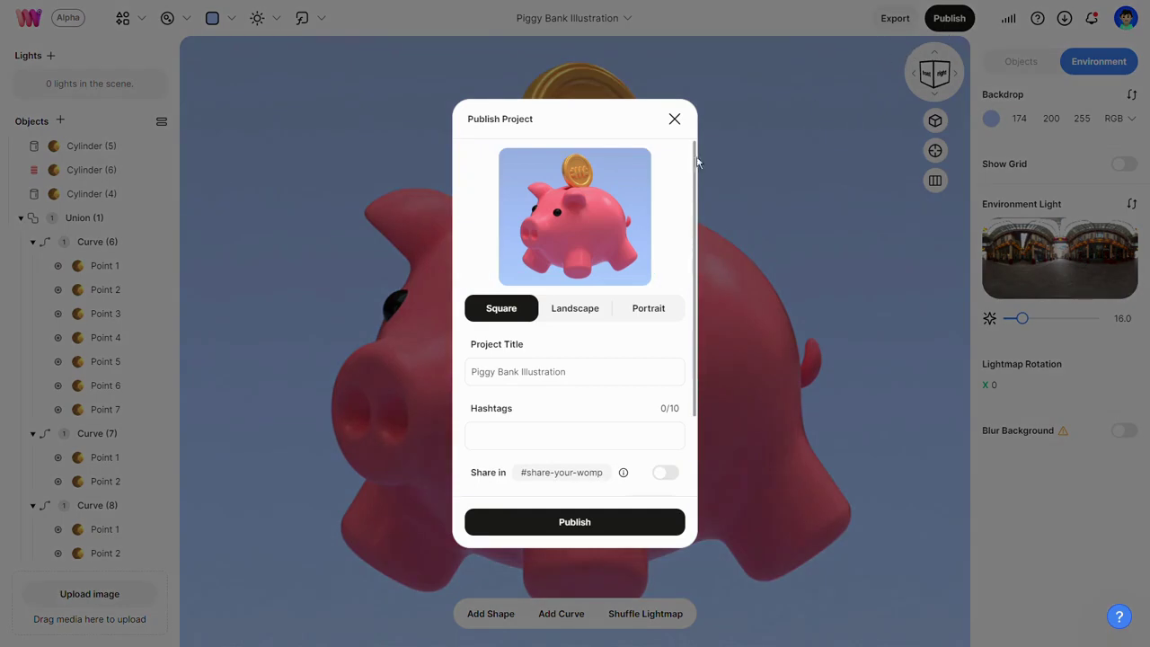
click(676, 119)
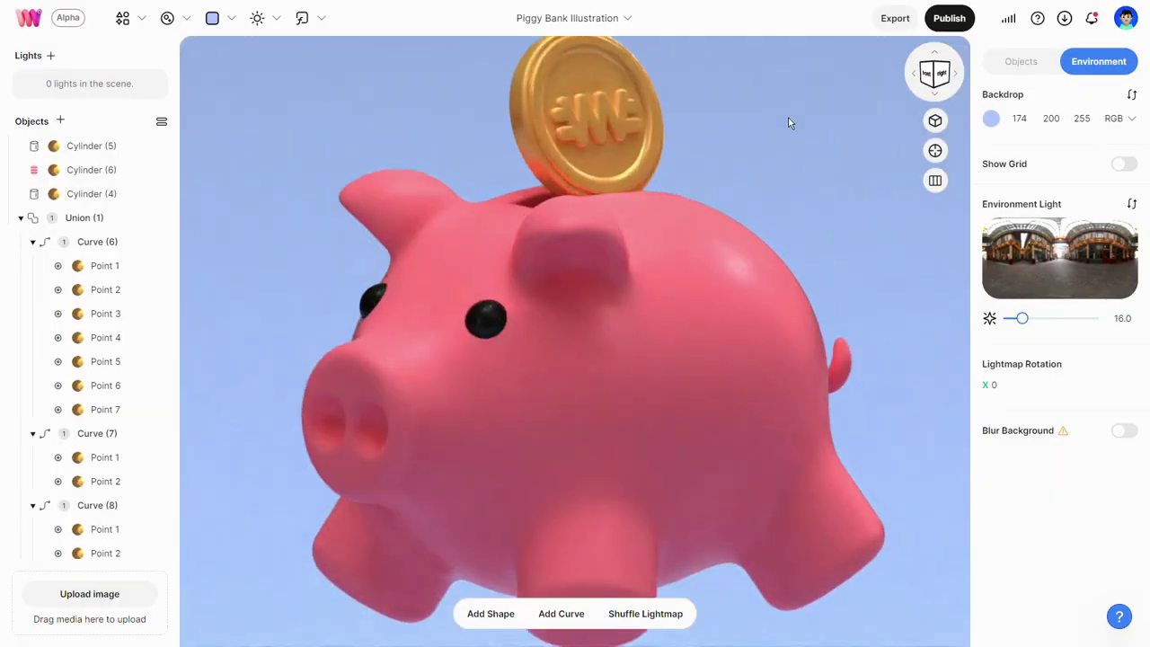
mouse_move(788, 123)
mouse_down()
mouse_move(654, 143)
mouse_move(652, 310)
mouse_move(317, 278)
mouse_up()
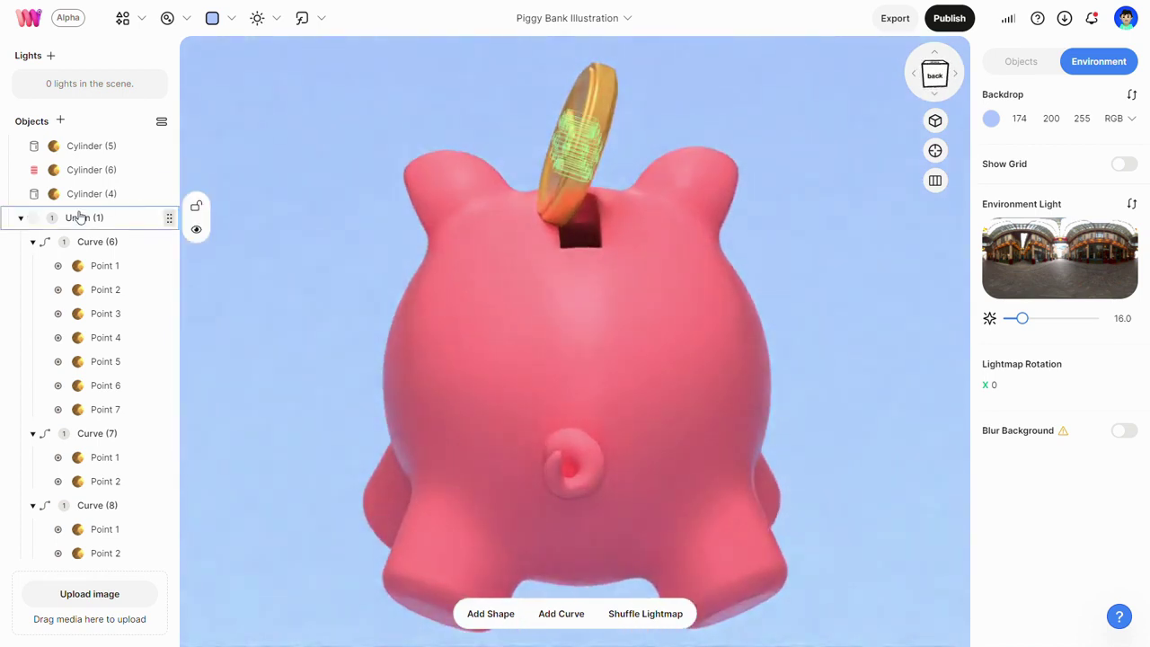
click(83, 217)
Step: Group the selected coin cylinder and curve pieces and name the group 'Womp Currency'
key(ctrl+g)
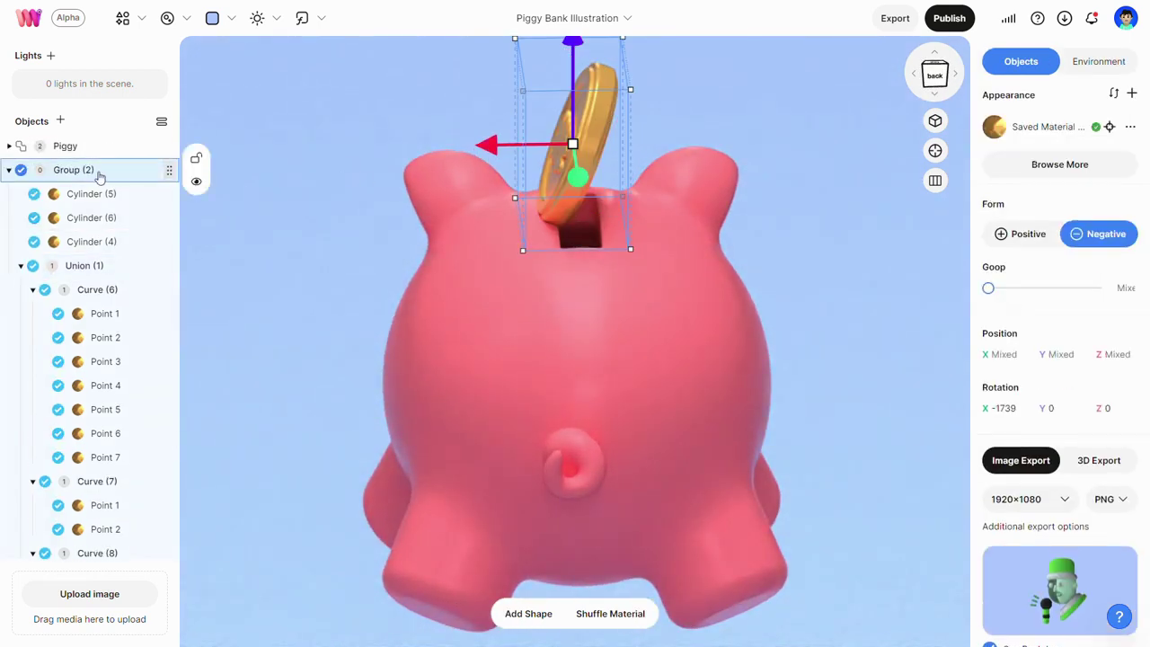
double_click(80, 170)
key(Return)
mouse_move(527, 153)
mouse_down()
mouse_move(633, 261)
mouse_move(903, 300)
mouse_move(377, 343)
mouse_move(326, 361)
mouse_move(621, 403)
mouse_move(359, 375)
mouse_move(818, 368)
mouse_move(793, 309)
mouse_move(574, 211)
mouse_move(221, 240)
mouse_move(252, 442)
mouse_move(272, 300)
mouse_up()
Step: Clear the coin selection, tilt the view slightly and bring up the publishing options
click(225, 339)
scroll(254, 332, down, 10)
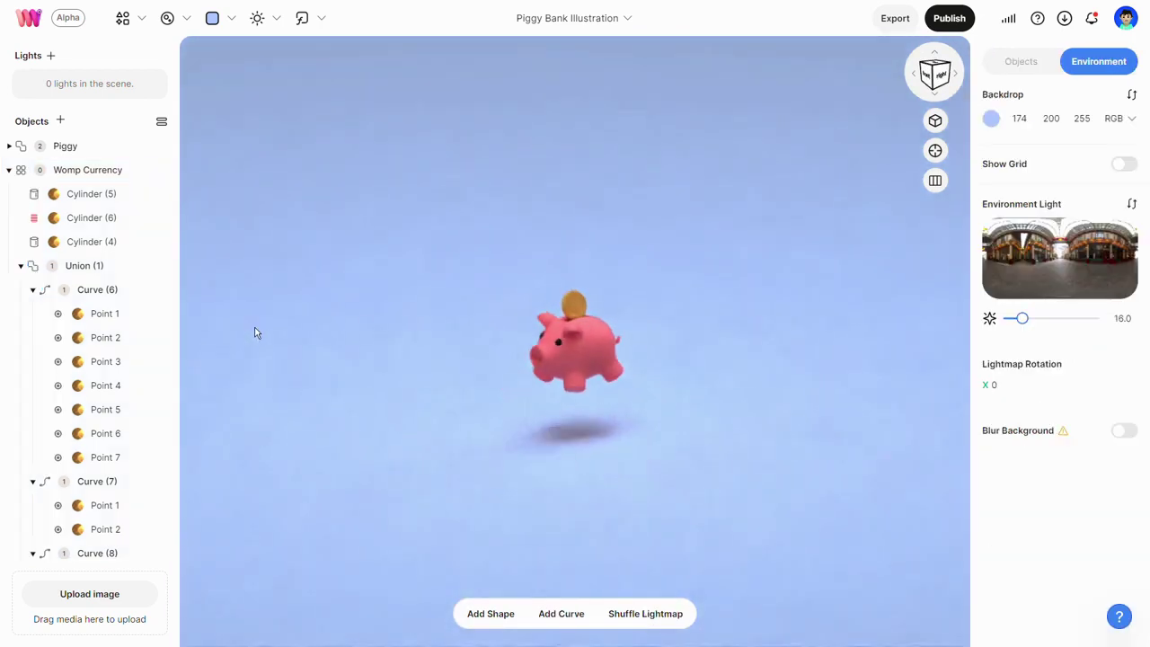
scroll(254, 333, up, 5)
scroll(254, 293, up, 3)
scroll(254, 277, up, 2)
scroll(254, 272, up, 2)
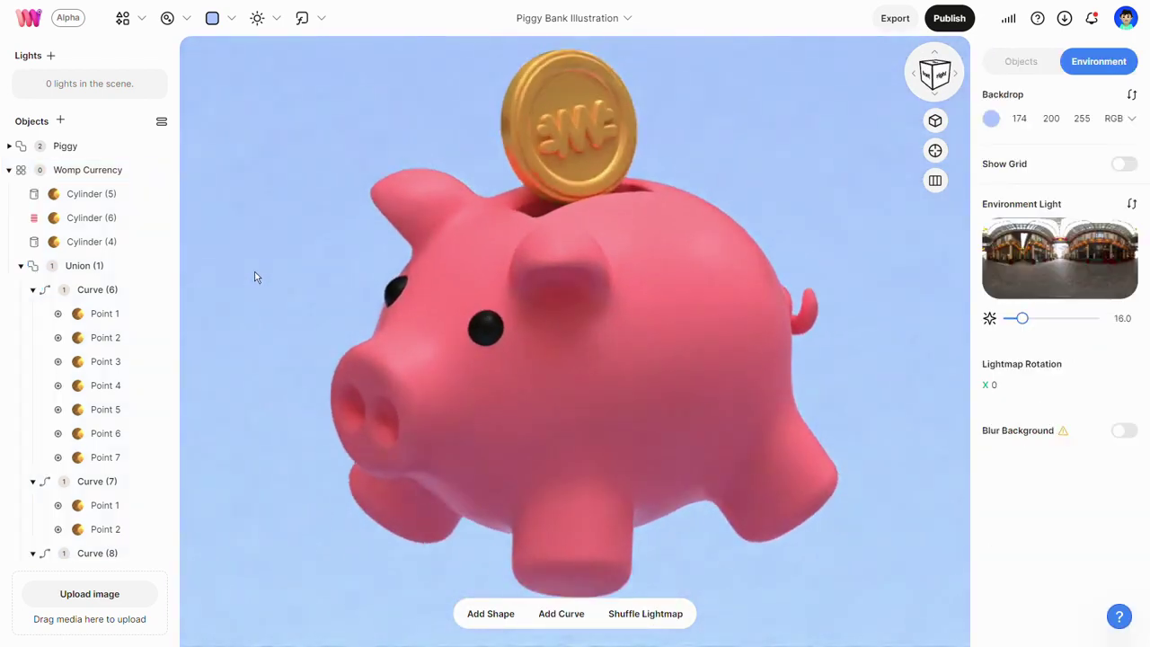
drag(254, 276, 254, 281)
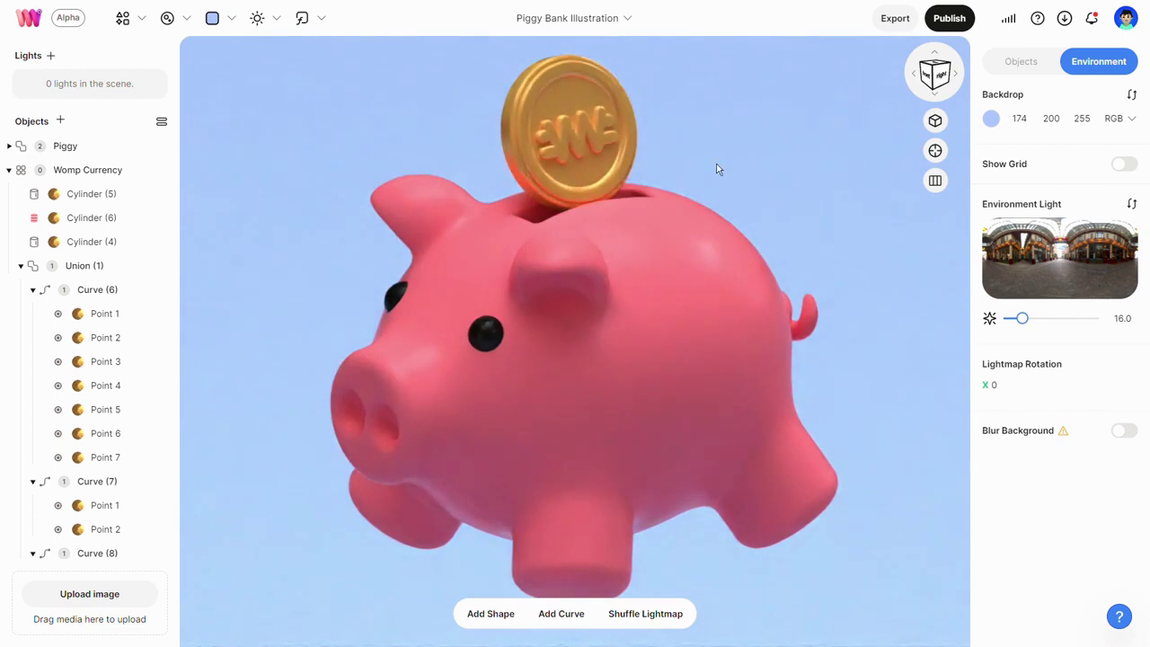
click(934, 18)
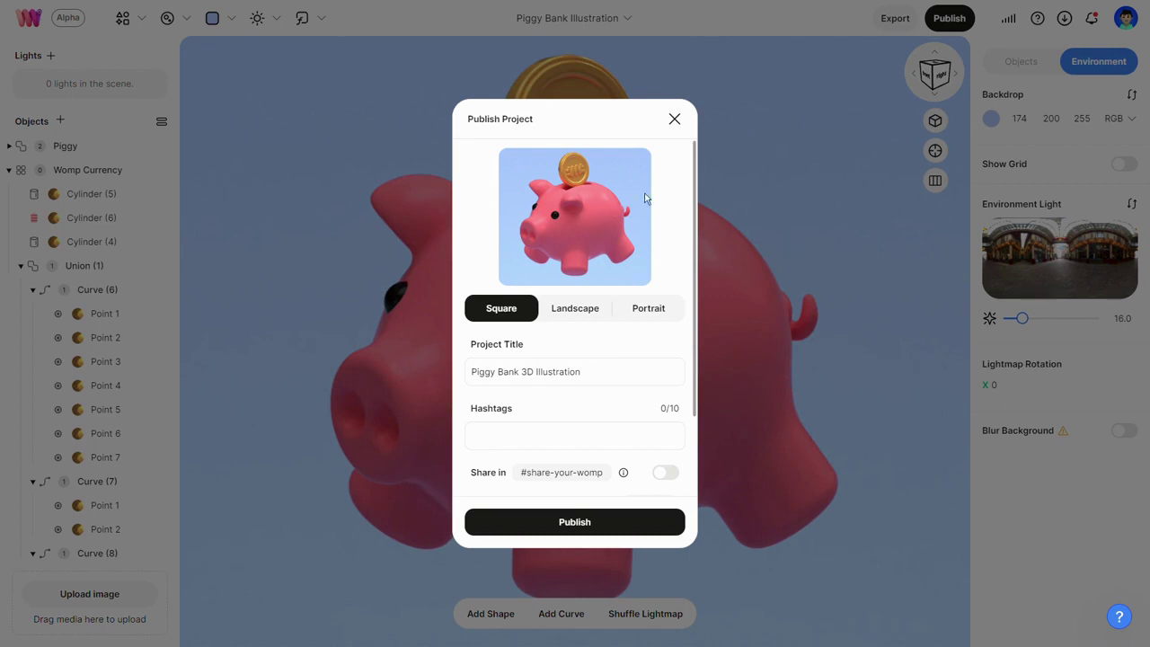
click(675, 119)
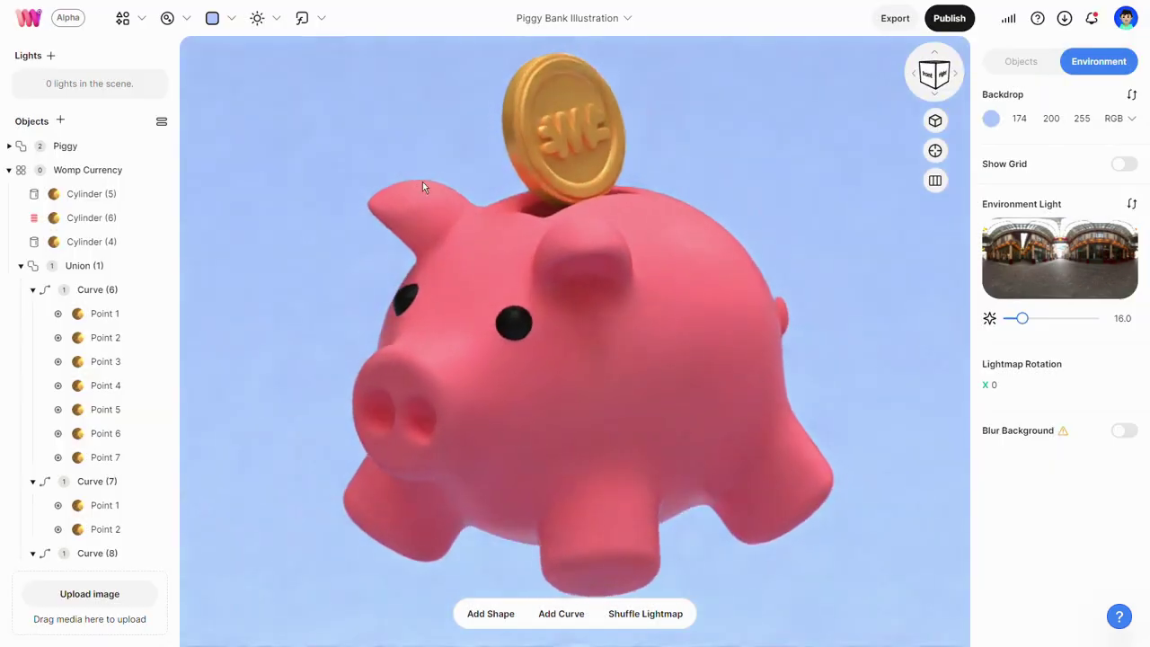
click(949, 21)
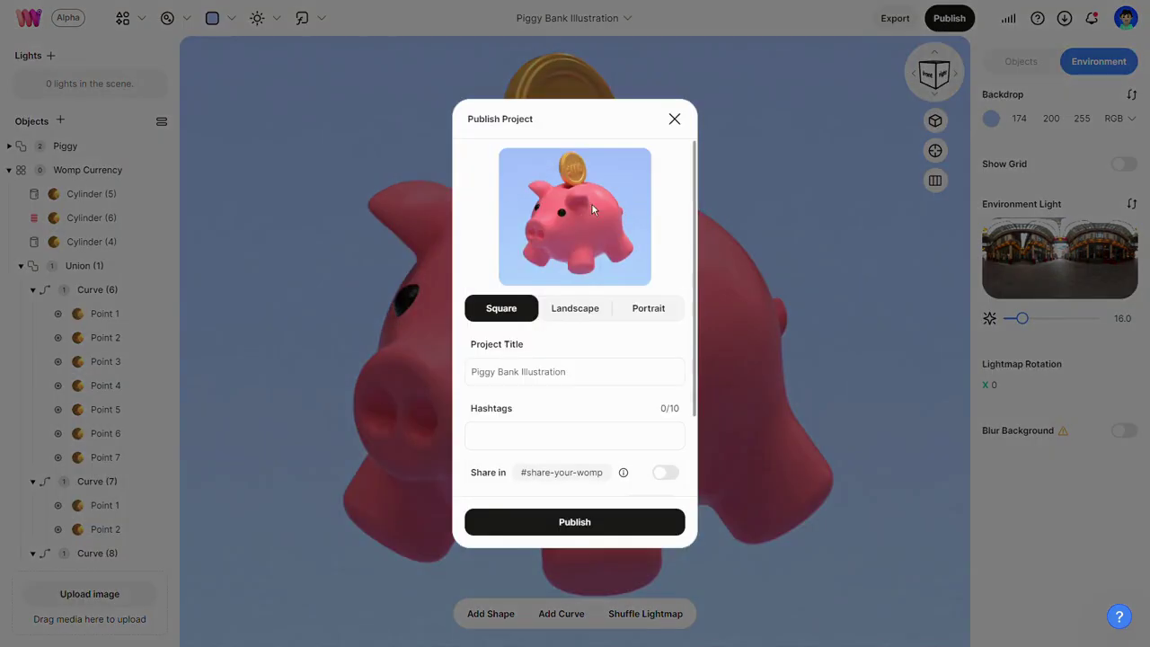
Step: Add hashtags #3dmodel, #piggy, #bank, #illustration and the creator's name
click(548, 433)
text(#)
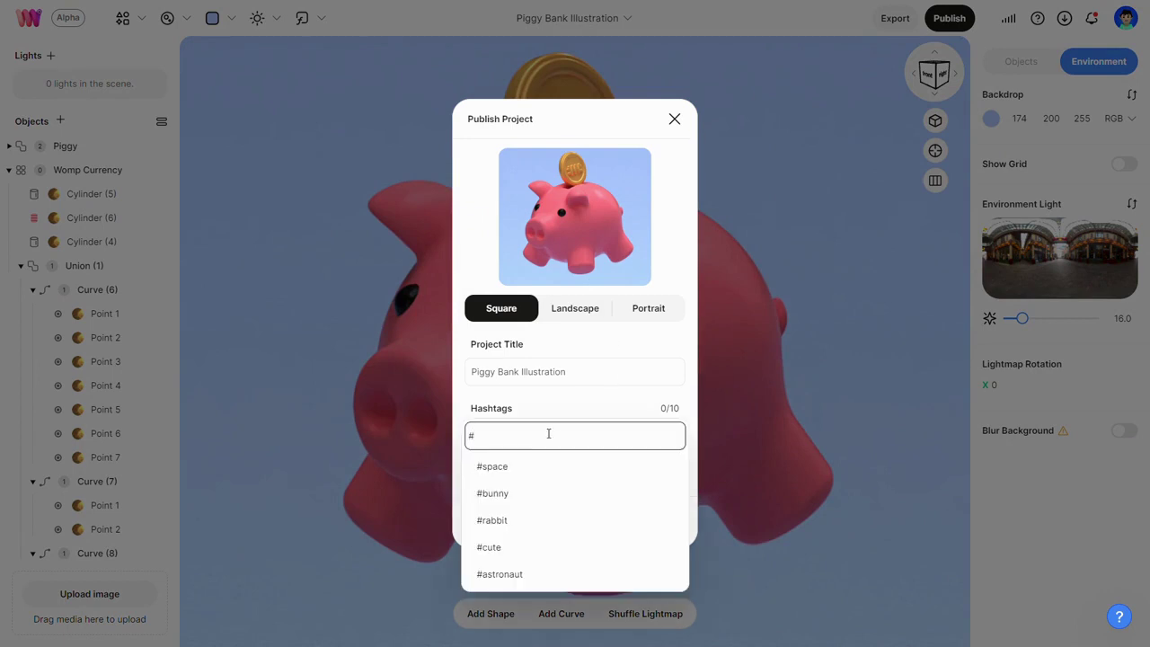
click(556, 493)
text(ig)
key(Return)
text(k)
click(544, 466)
text(llustrati)
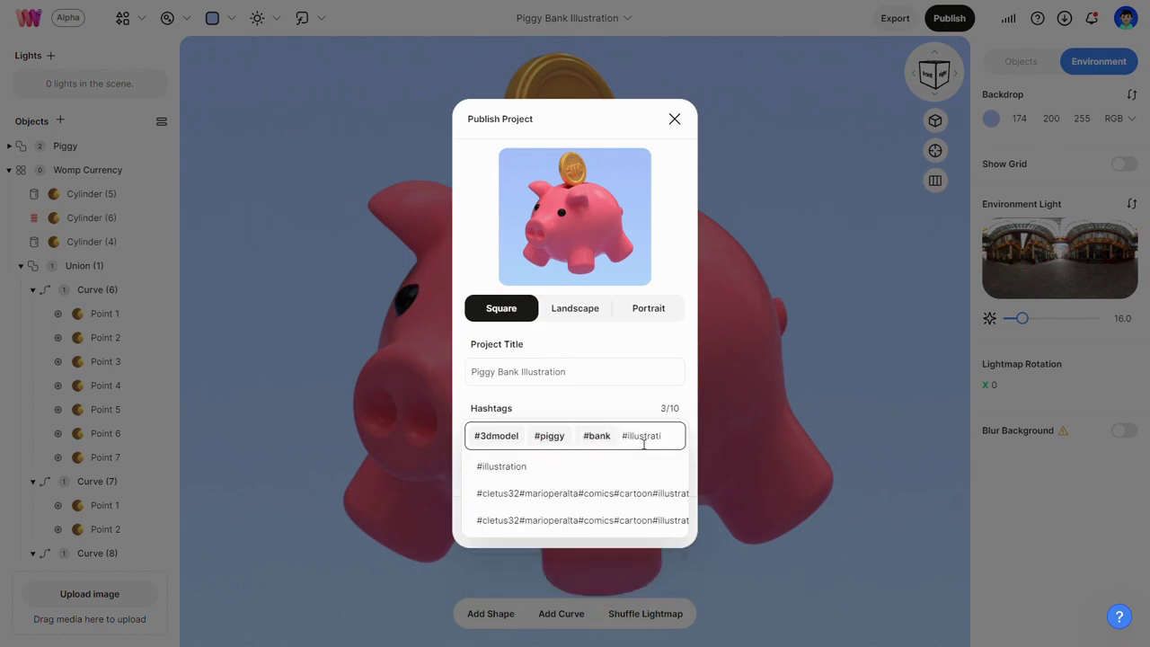
click(623, 468)
text(onu)
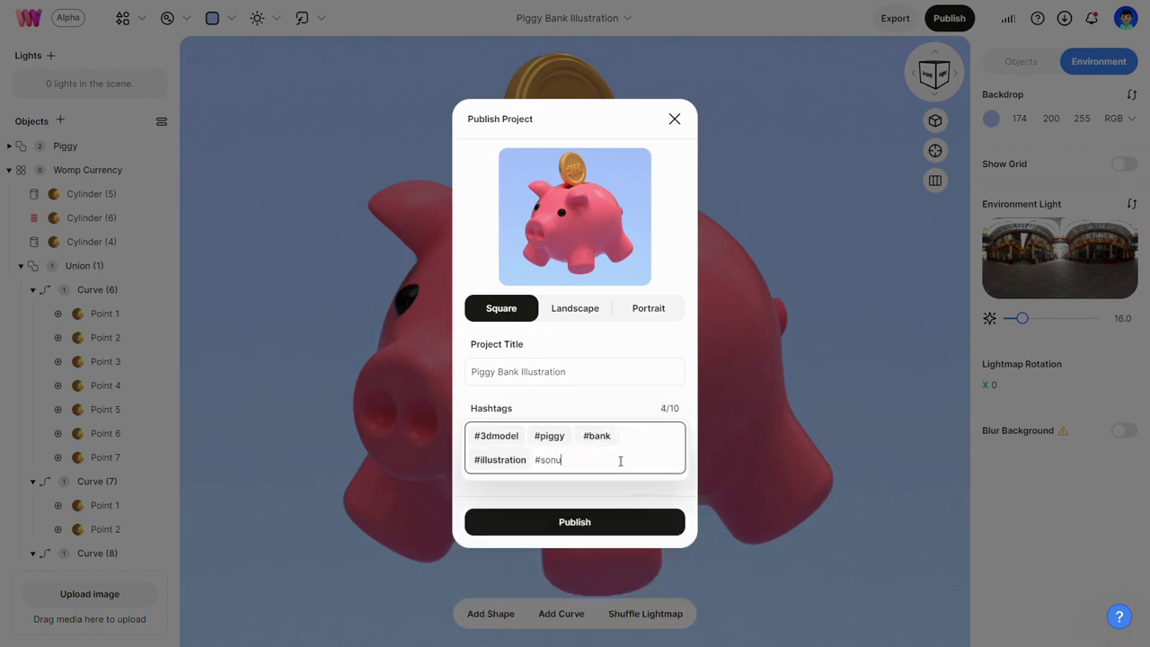
key(Return)
Step: Keep the CC0 licence for the publication
scroll(637, 408, down, 2)
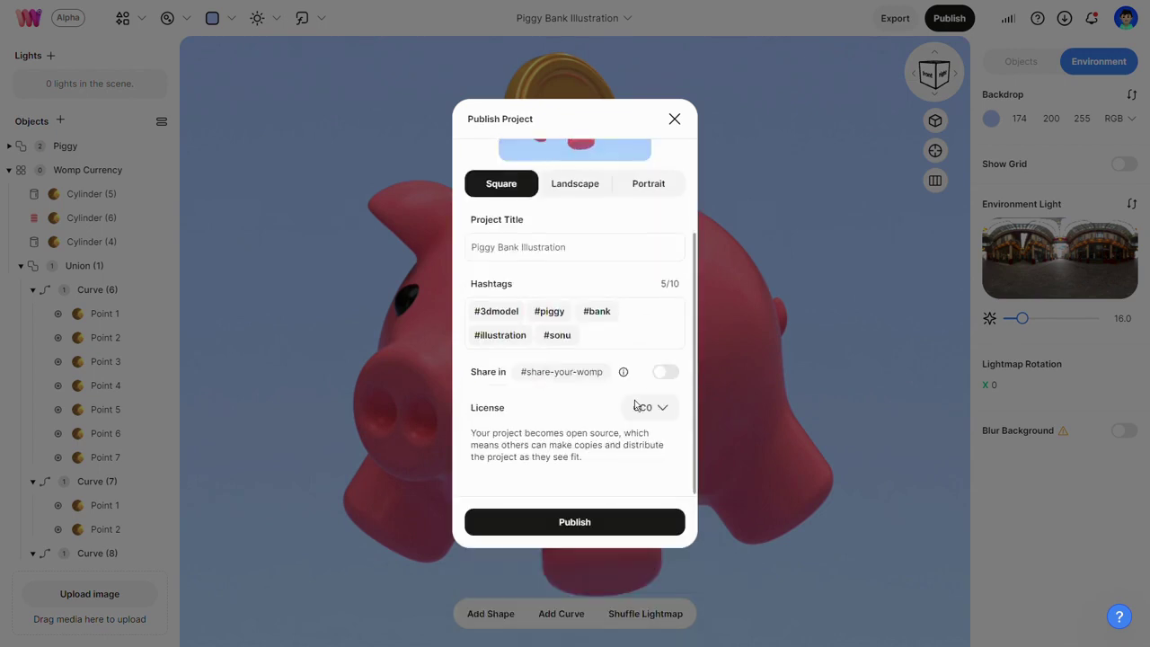
click(660, 410)
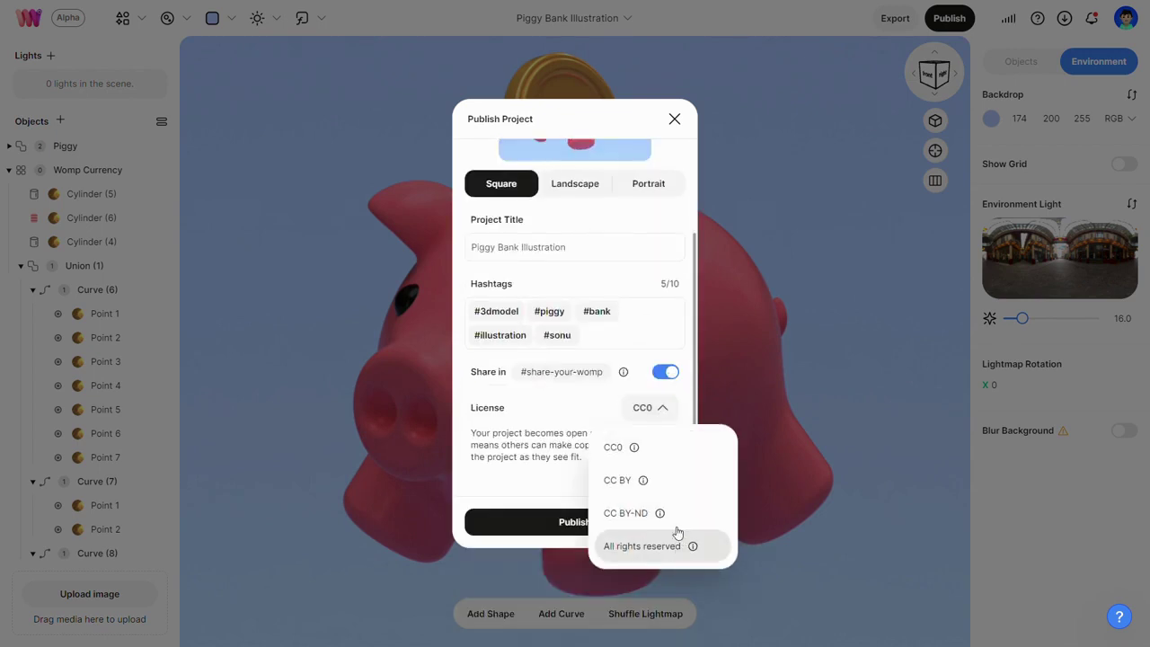
click(594, 418)
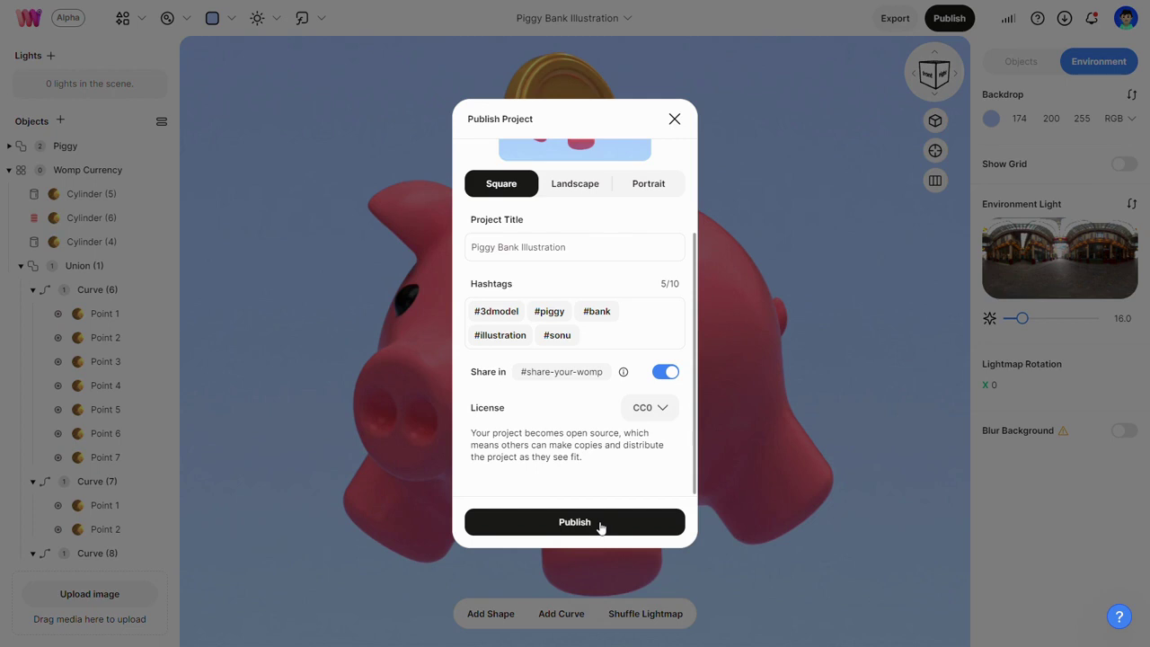
click(503, 249)
Step: Publish 'Piggy Bank 3D Illustration' and export a 4K PNG image of it
triple_click(599, 247)
click(613, 517)
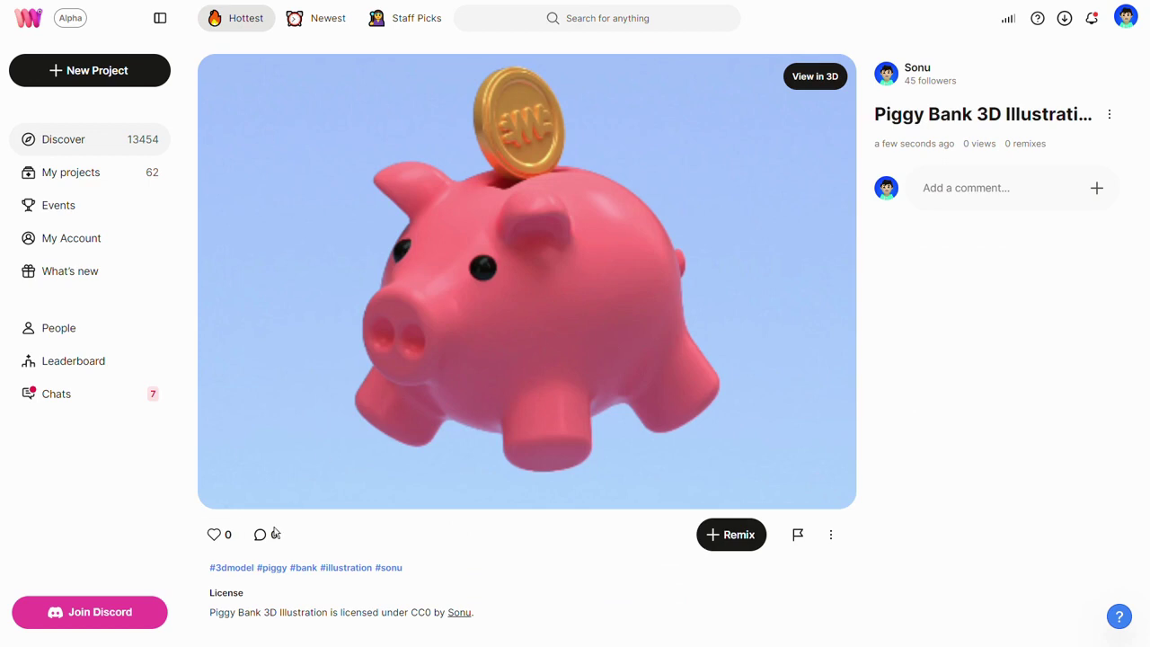
click(830, 534)
click(837, 571)
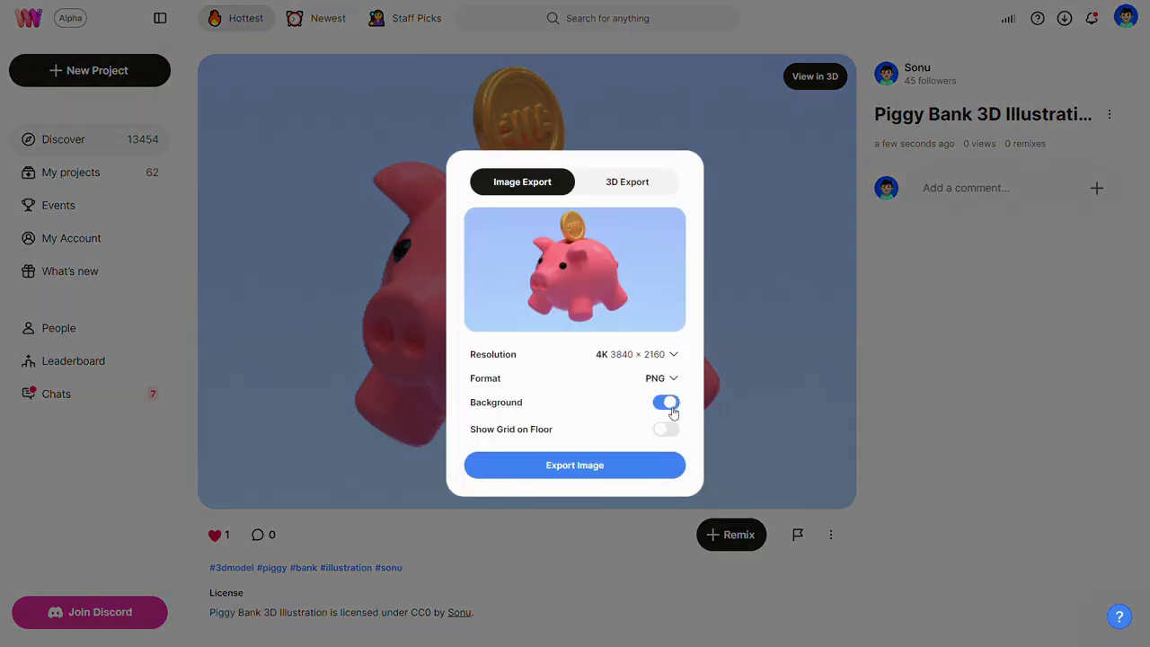
click(650, 476)
click(627, 392)
Step: Export the entire scene as an OBJ mesh with the General use-case
click(830, 535)
click(850, 599)
click(628, 374)
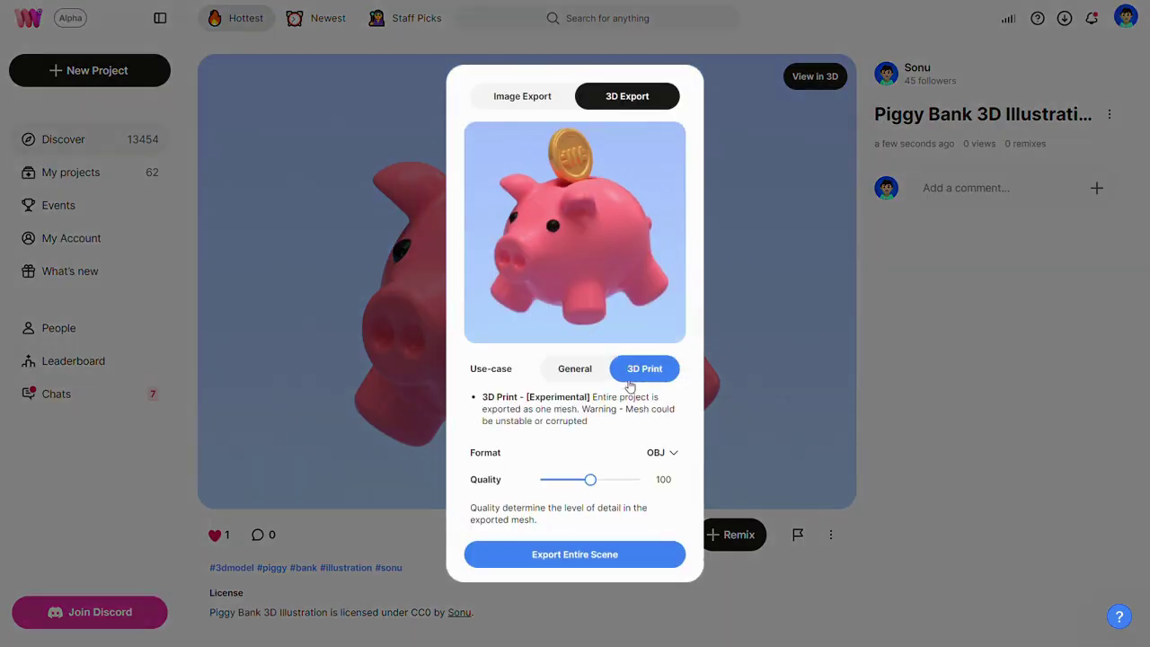
click(588, 380)
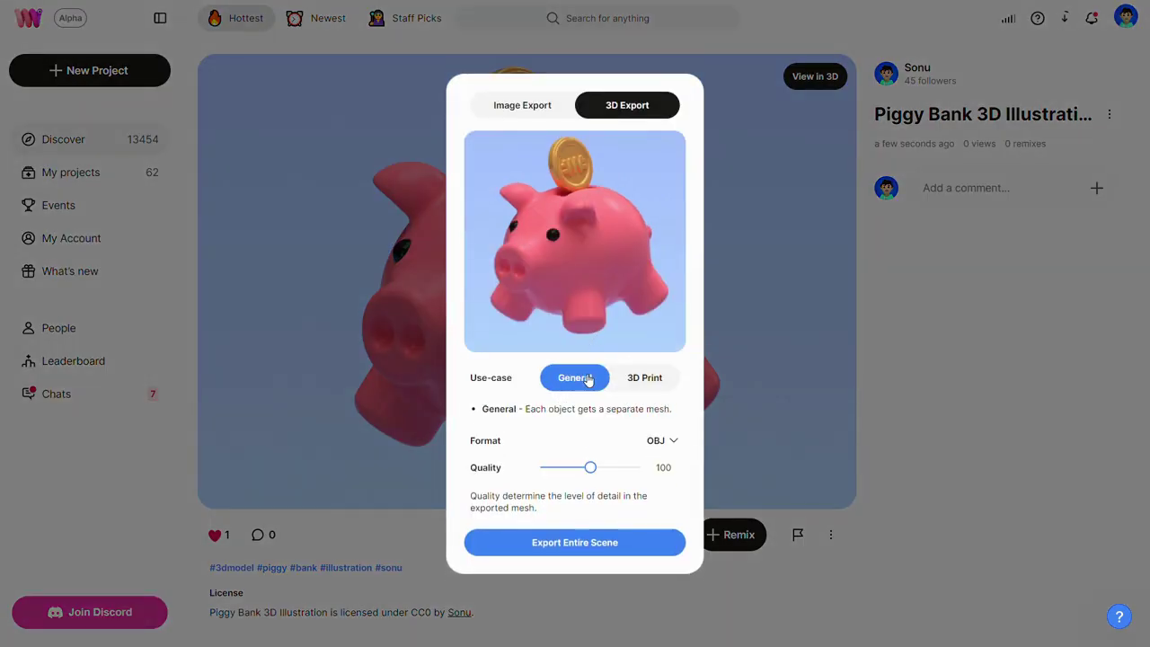
click(670, 440)
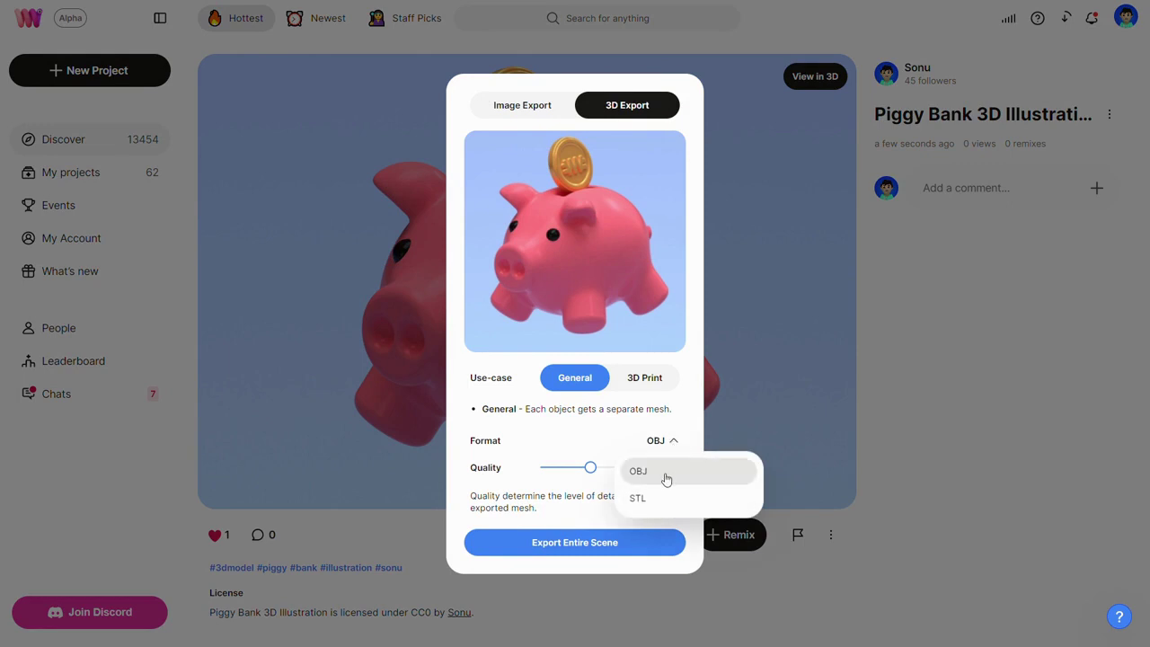
click(665, 474)
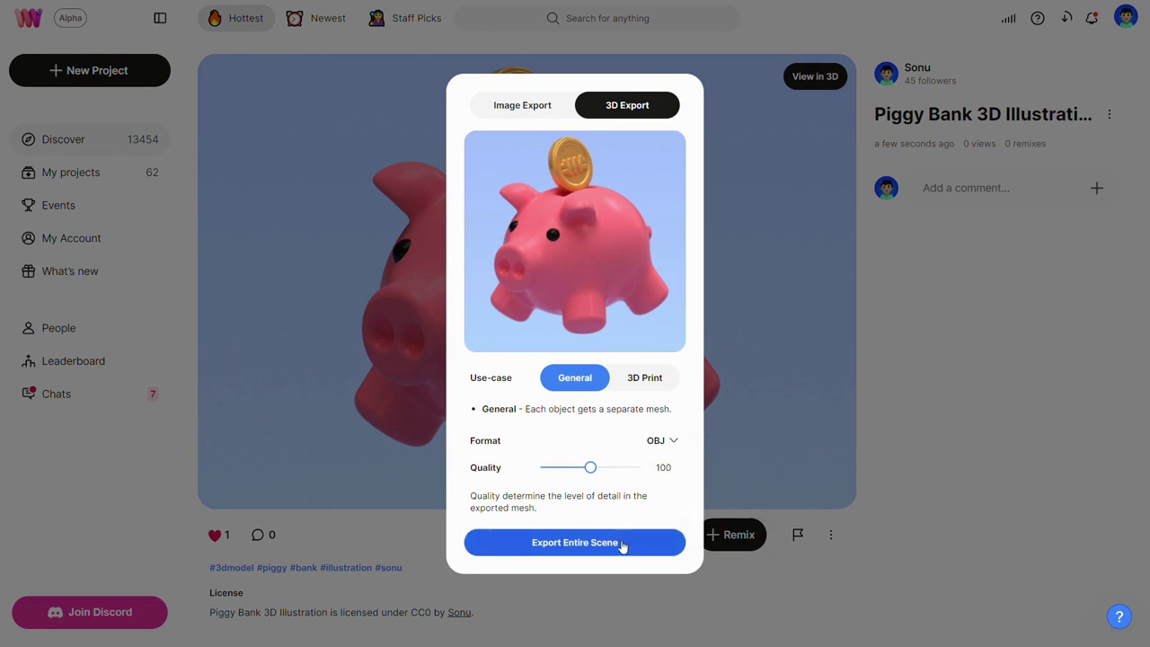
click(620, 546)
click(616, 384)
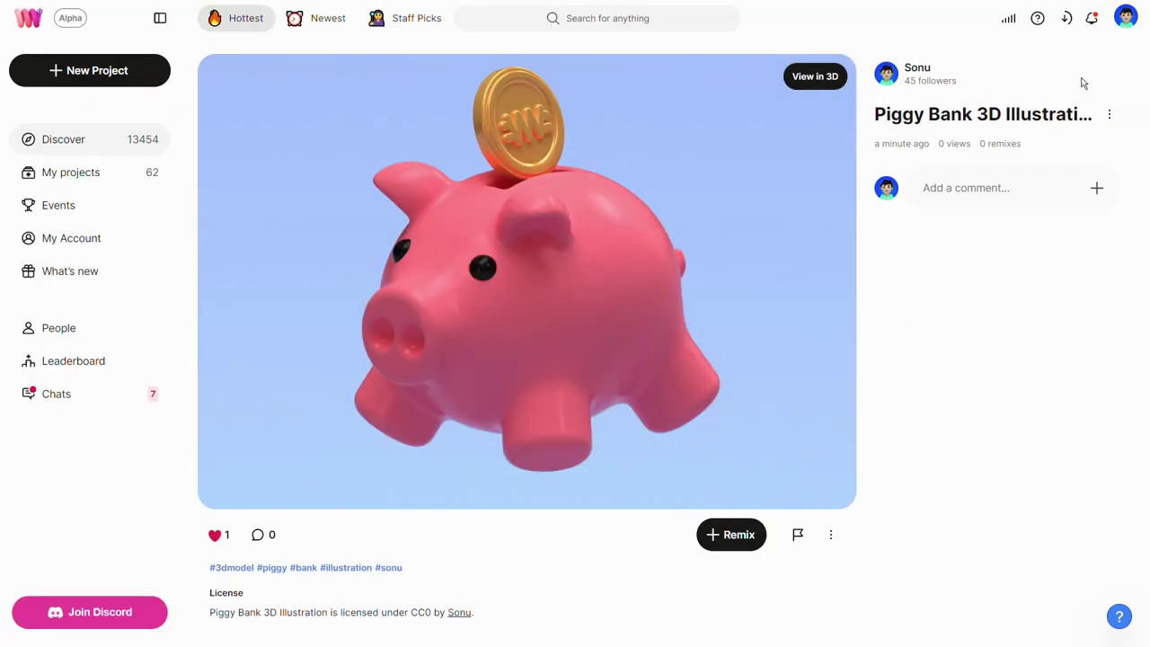
Step: Check the download progress and orbit around the published model
click(1066, 18)
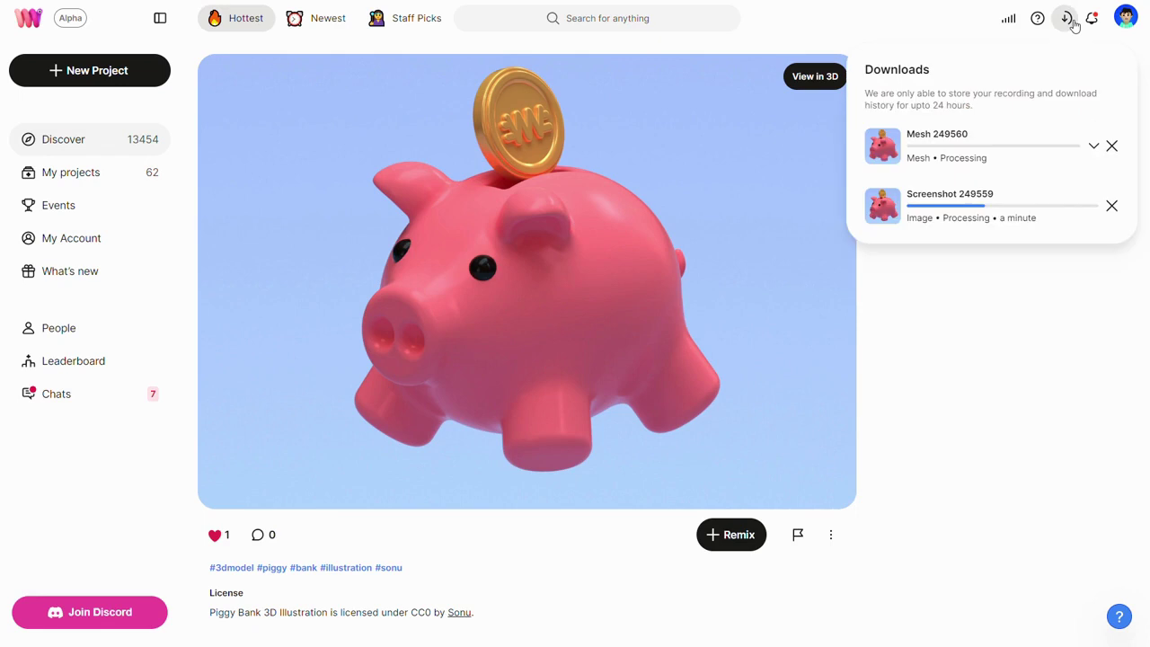
click(1037, 318)
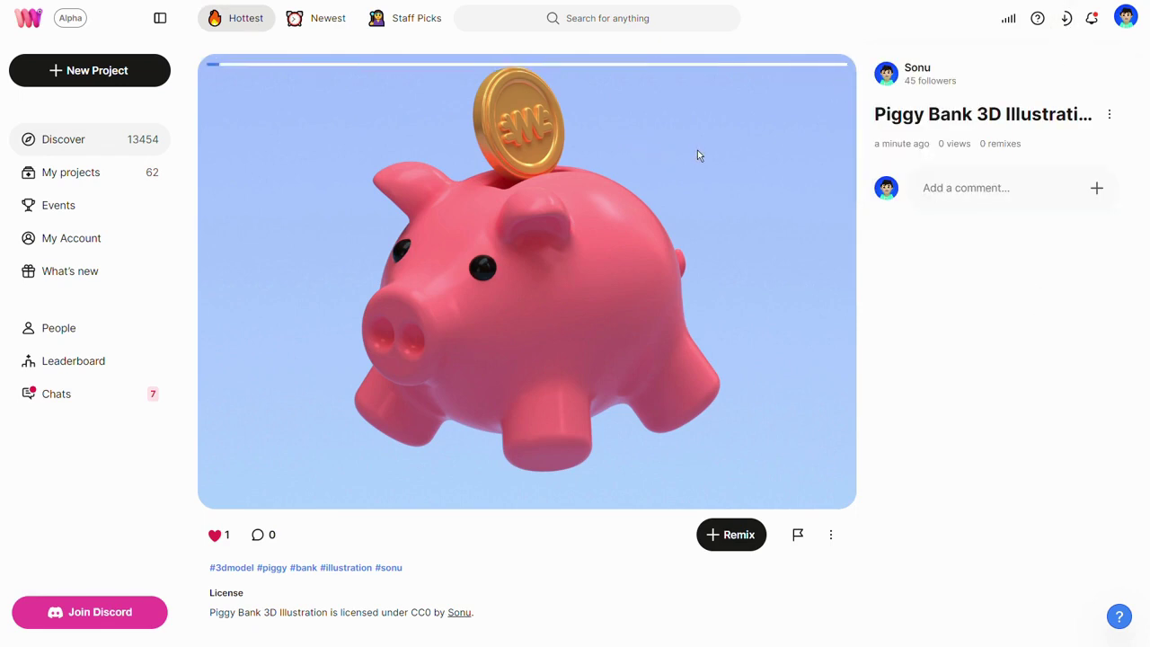
mouse_move(706, 134)
mouse_down()
mouse_move(372, 225)
mouse_move(303, 134)
mouse_move(704, 195)
mouse_move(479, 311)
mouse_move(387, 146)
mouse_move(716, 216)
mouse_up()
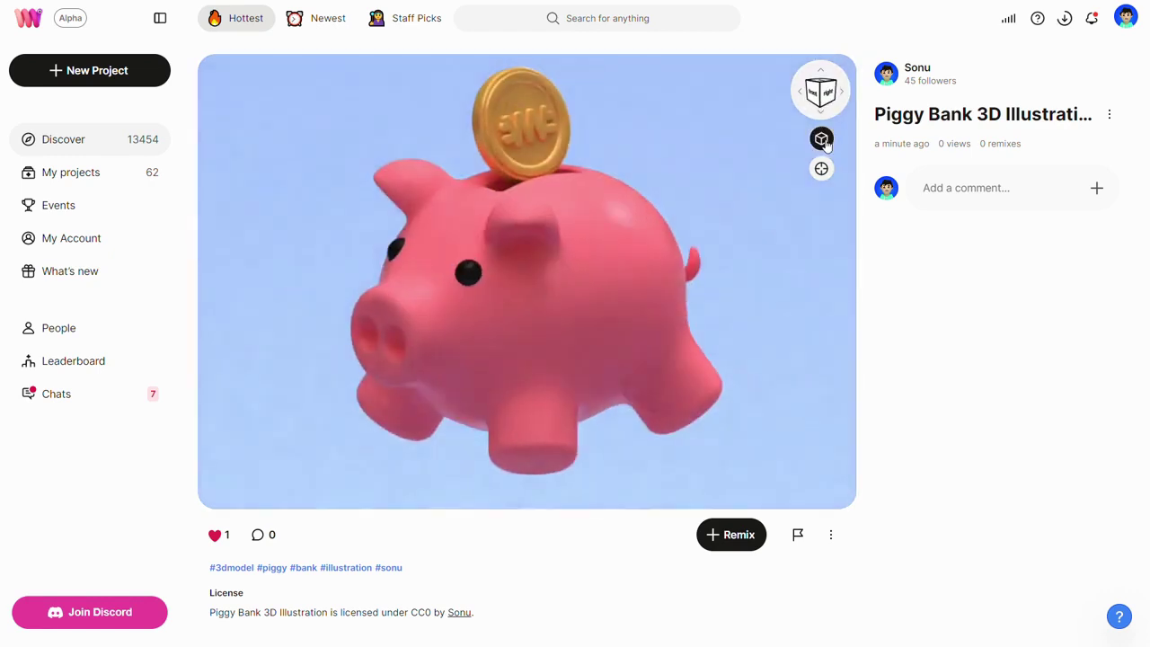
mouse_move(724, 263)
mouse_down()
mouse_move(642, 213)
mouse_move(713, 218)
mouse_up()
scroll(705, 193, down, 3)
scroll(695, 166, down, 5)
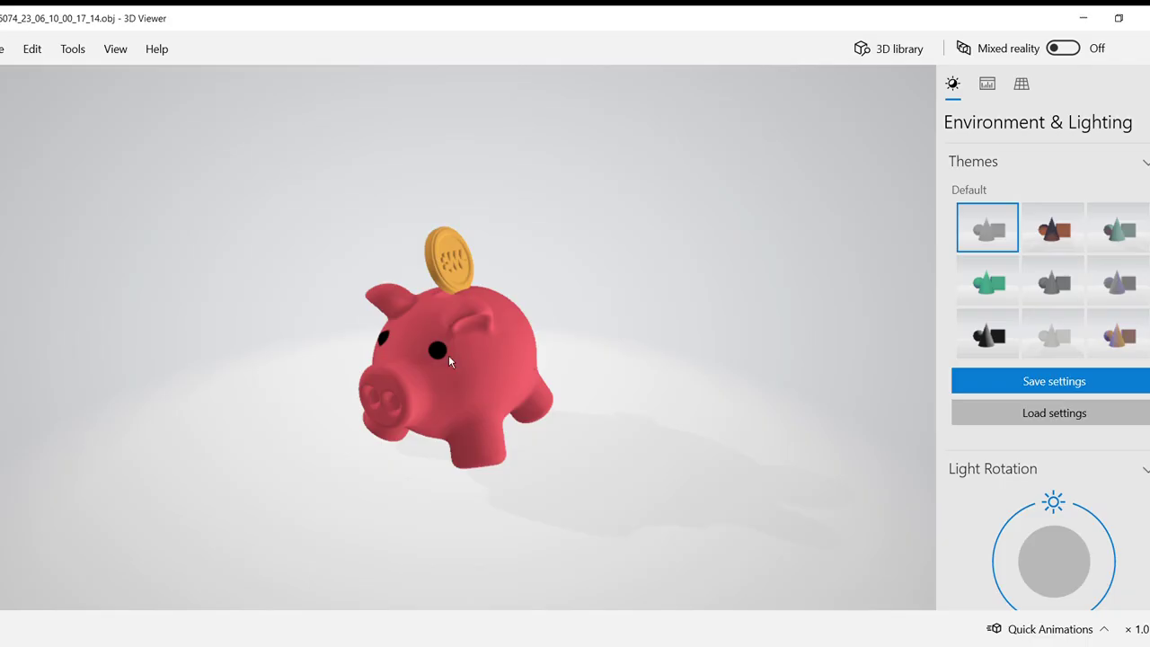
mouse_move(450, 361)
mouse_down()
mouse_move(461, 326)
mouse_move(559, 254)
mouse_move(346, 236)
mouse_up()
scroll(347, 236, up, 2)
scroll(535, 255, up, 5)
scroll(411, 313, up, 3)
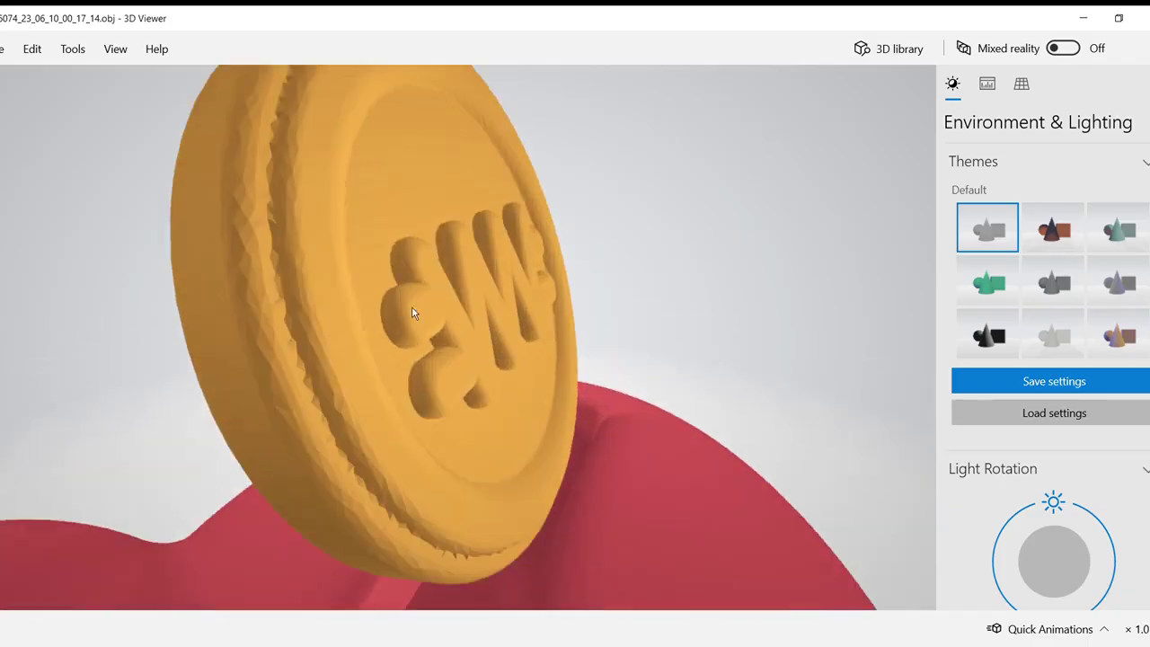
scroll(416, 334, down, 2)
scroll(448, 323, up, 2)
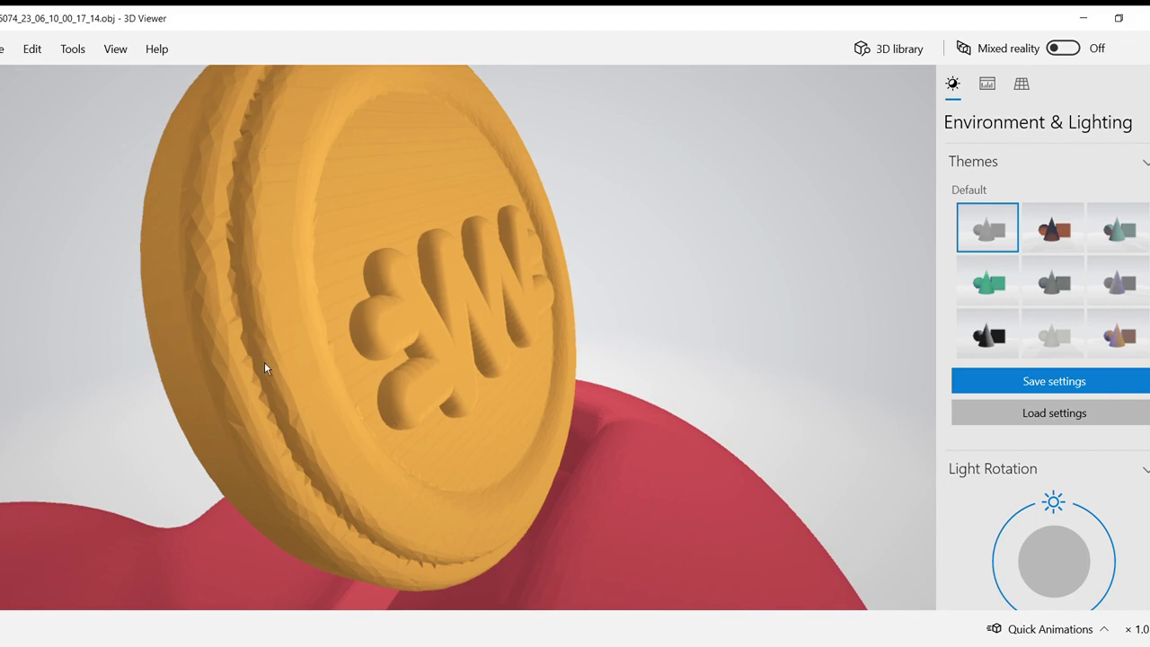
scroll(264, 368, down, 3)
drag(305, 416, 342, 330)
scroll(341, 331, up, 3)
scroll(154, 323, up, 2)
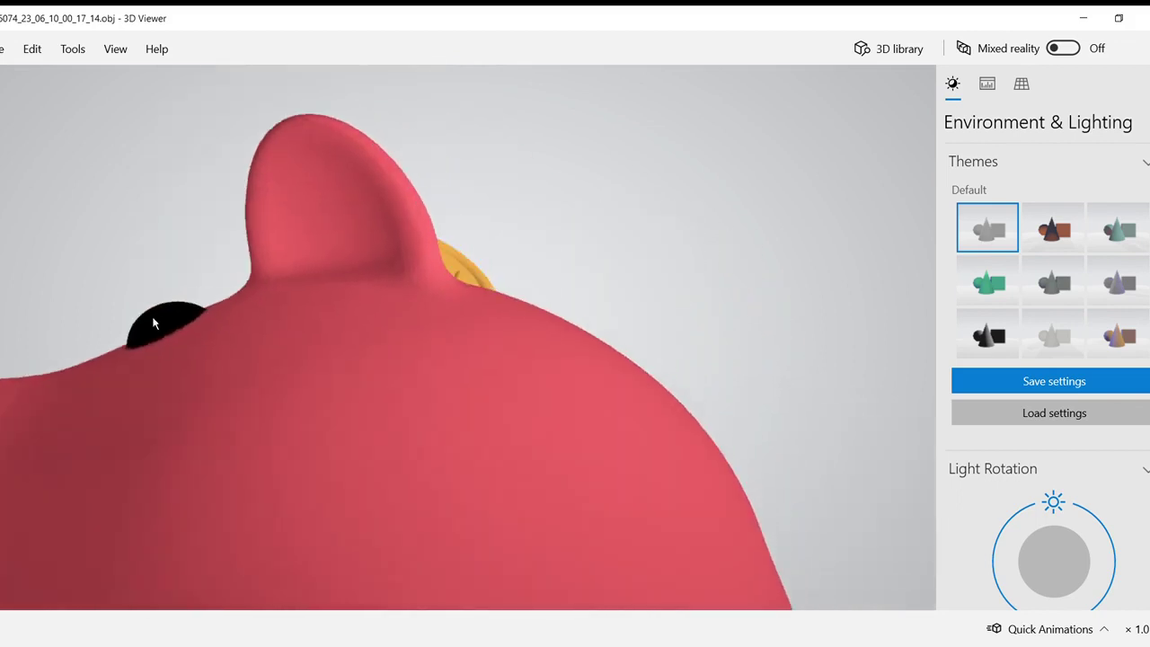
drag(301, 249, 400, 278)
scroll(493, 365, down, 5)
mouse_move(437, 372)
mouse_down()
mouse_move(580, 326)
mouse_move(762, 325)
mouse_move(616, 320)
mouse_move(737, 303)
mouse_move(578, 260)
mouse_move(643, 271)
mouse_up()
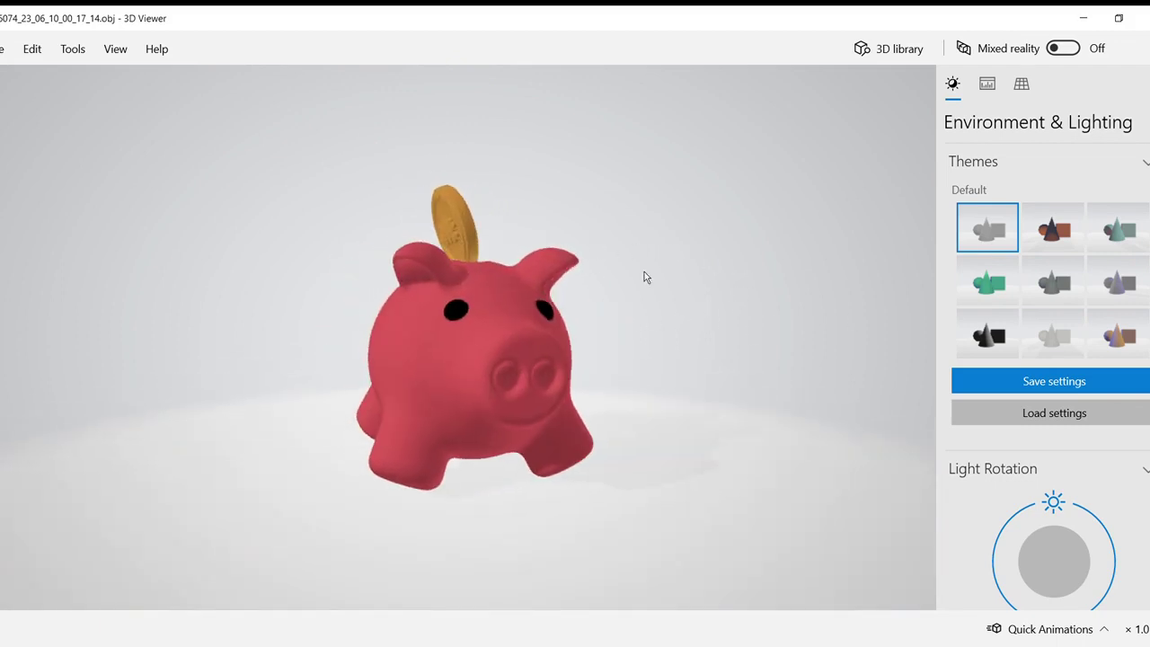
click(1057, 254)
click(1129, 250)
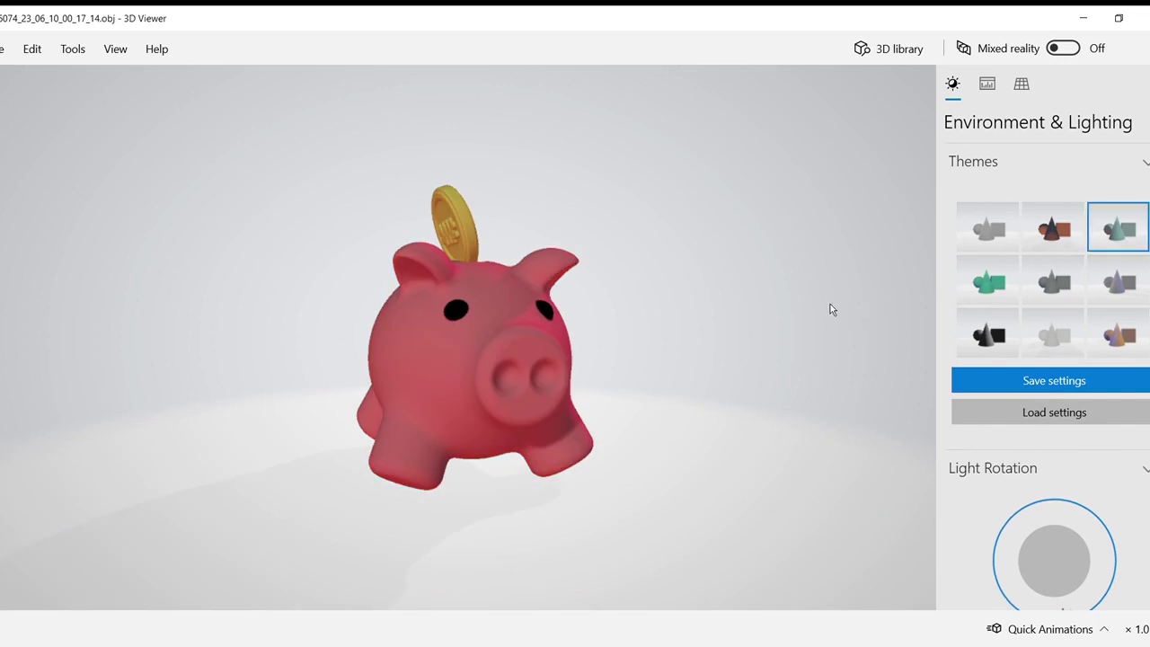
click(988, 281)
click(1067, 290)
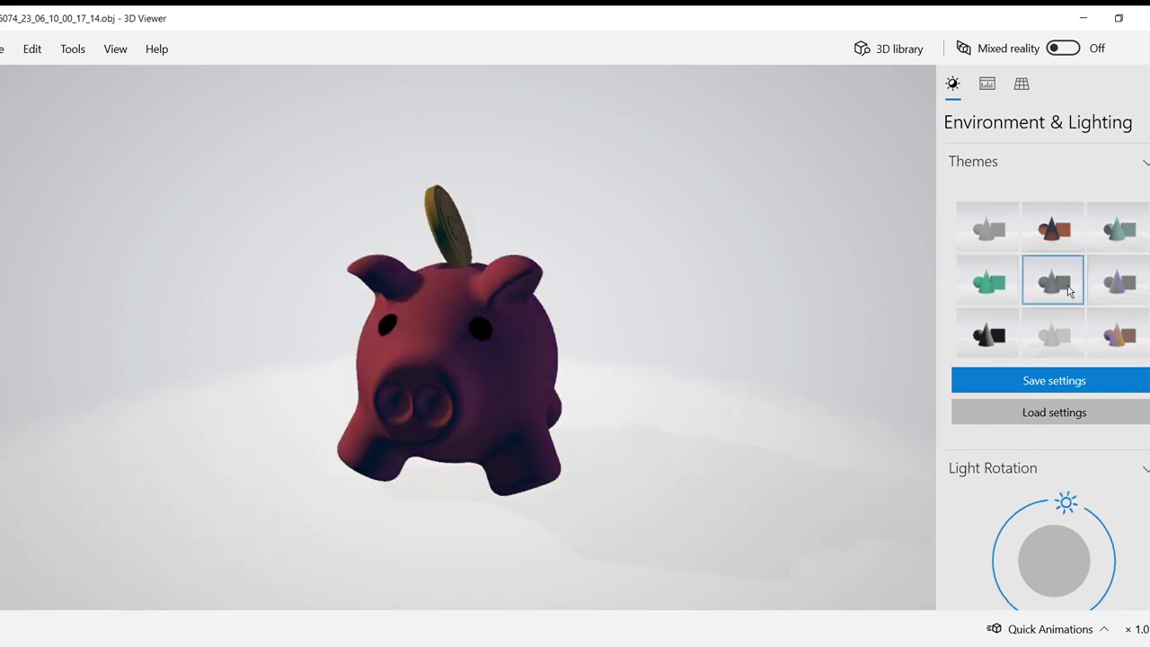
click(1133, 297)
click(988, 333)
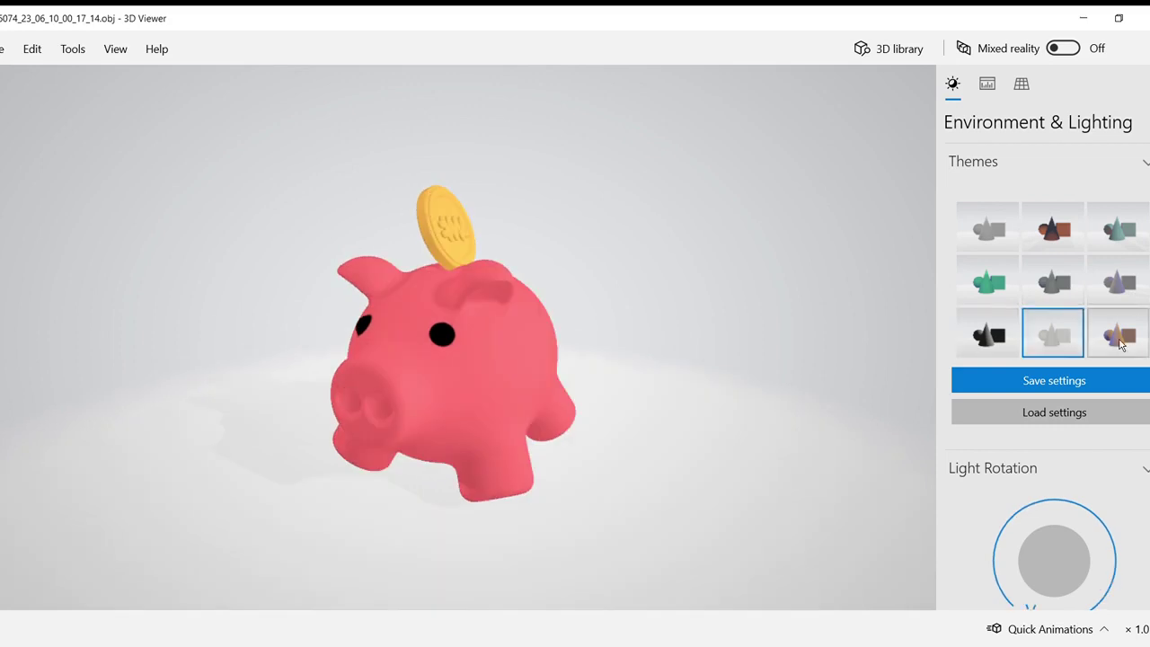
click(1118, 334)
drag(288, 359, 508, 347)
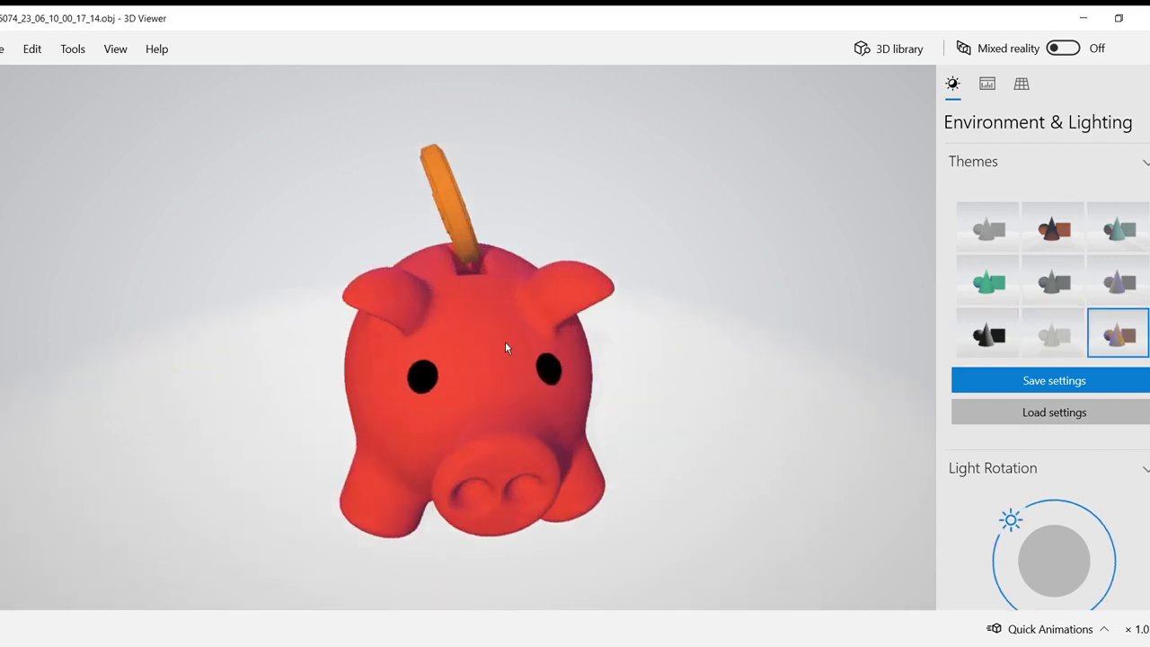
mouse_move(1011, 519)
mouse_down()
mouse_move(1112, 603)
mouse_move(1047, 614)
mouse_up()
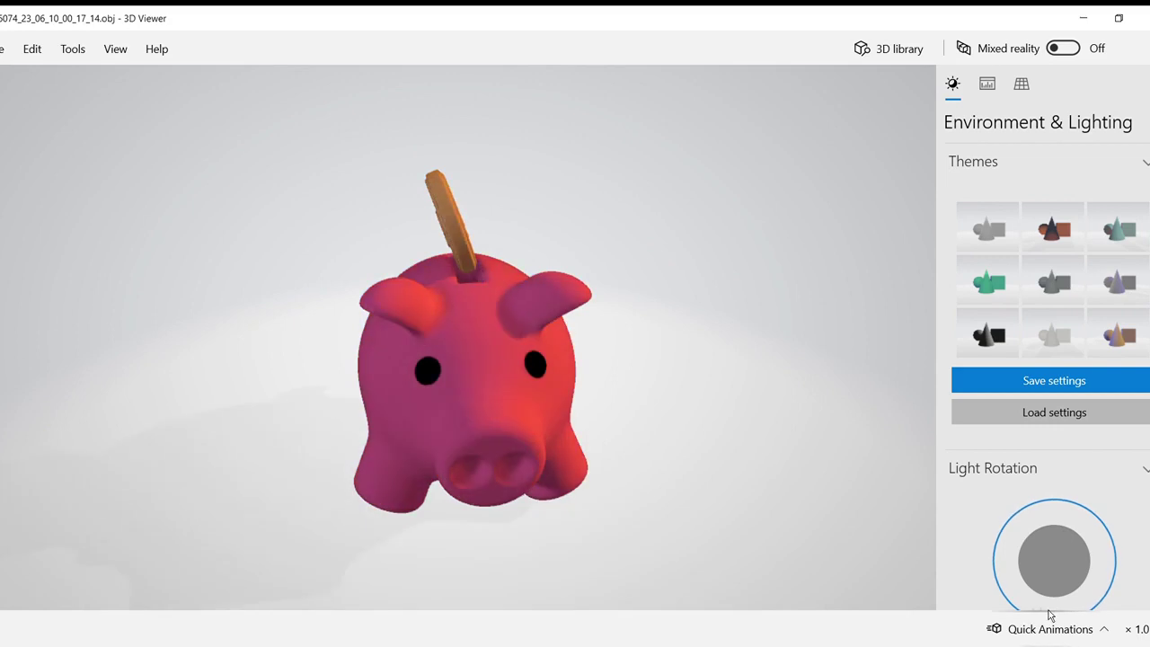
drag(638, 440, 746, 443)
click(1061, 252)
click(987, 281)
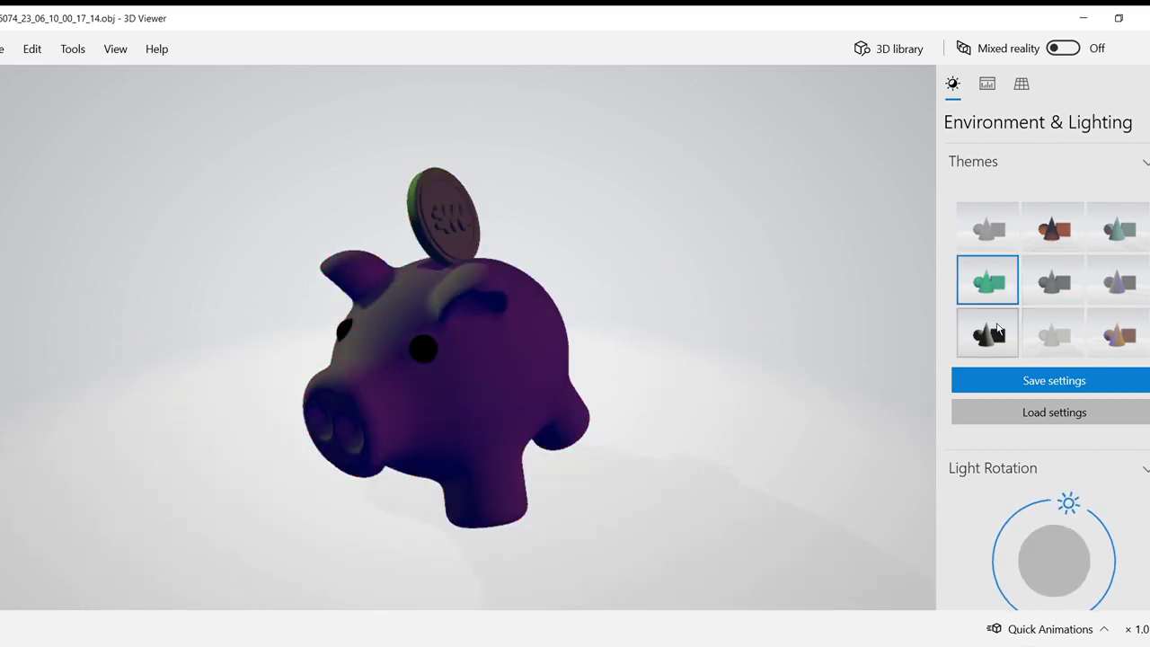
click(1052, 334)
click(1008, 234)
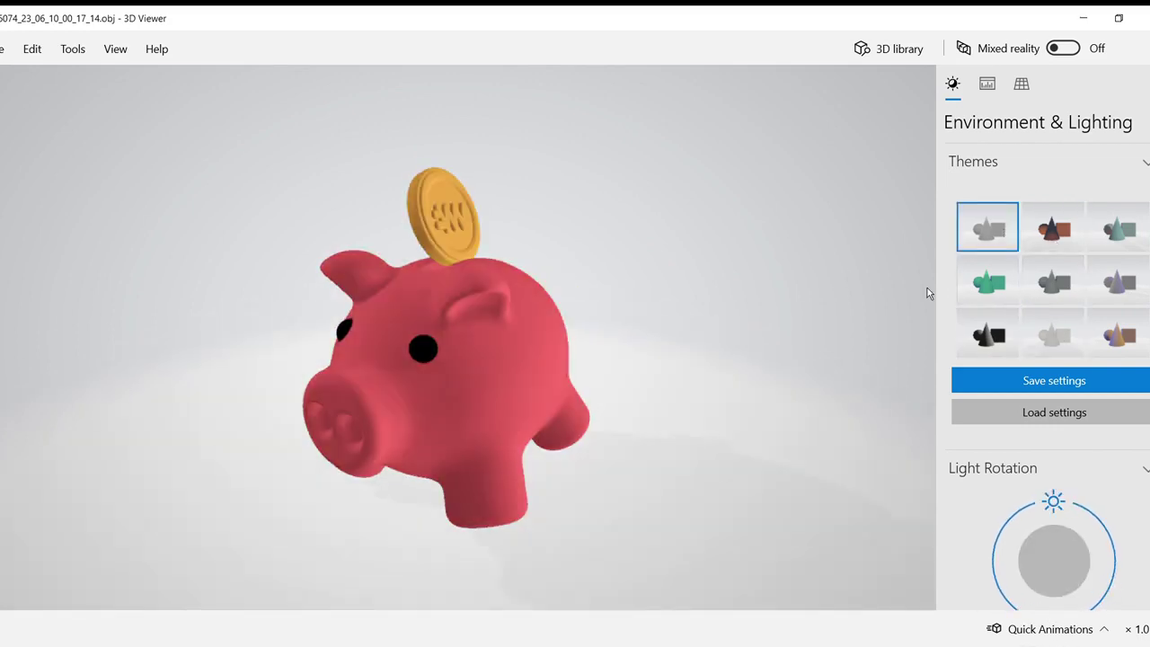
scroll(1075, 540, down, 3)
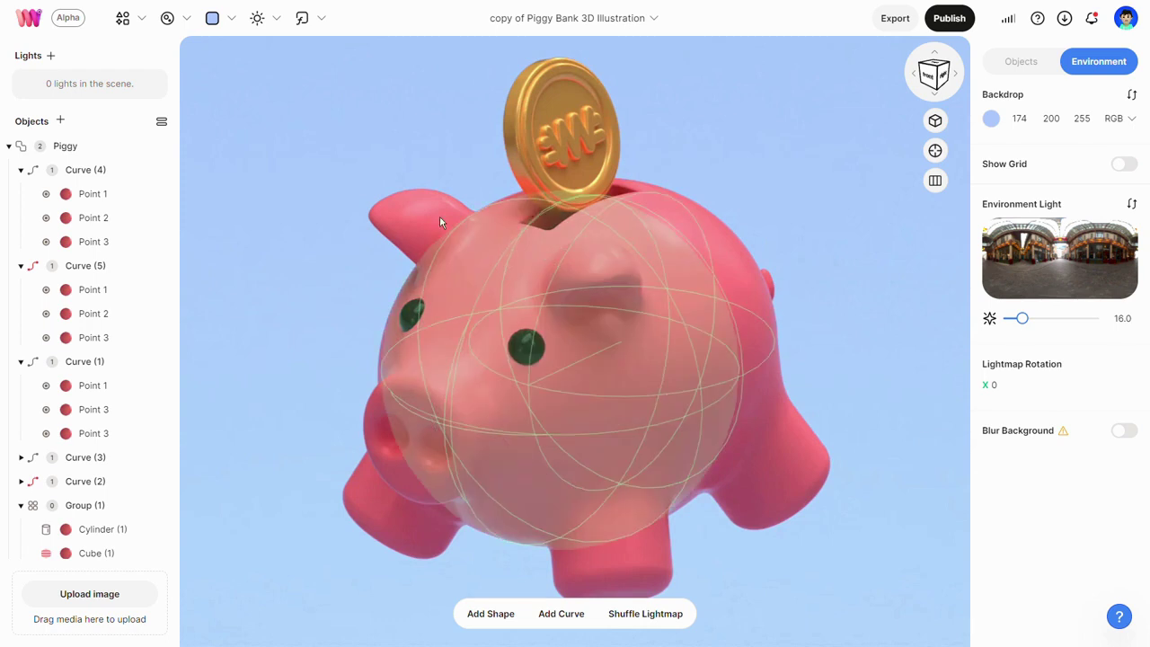
Step: Collapse the Piggy and Womp Currency groups and start a video recording
mouse_move(90, 145)
click(10, 148)
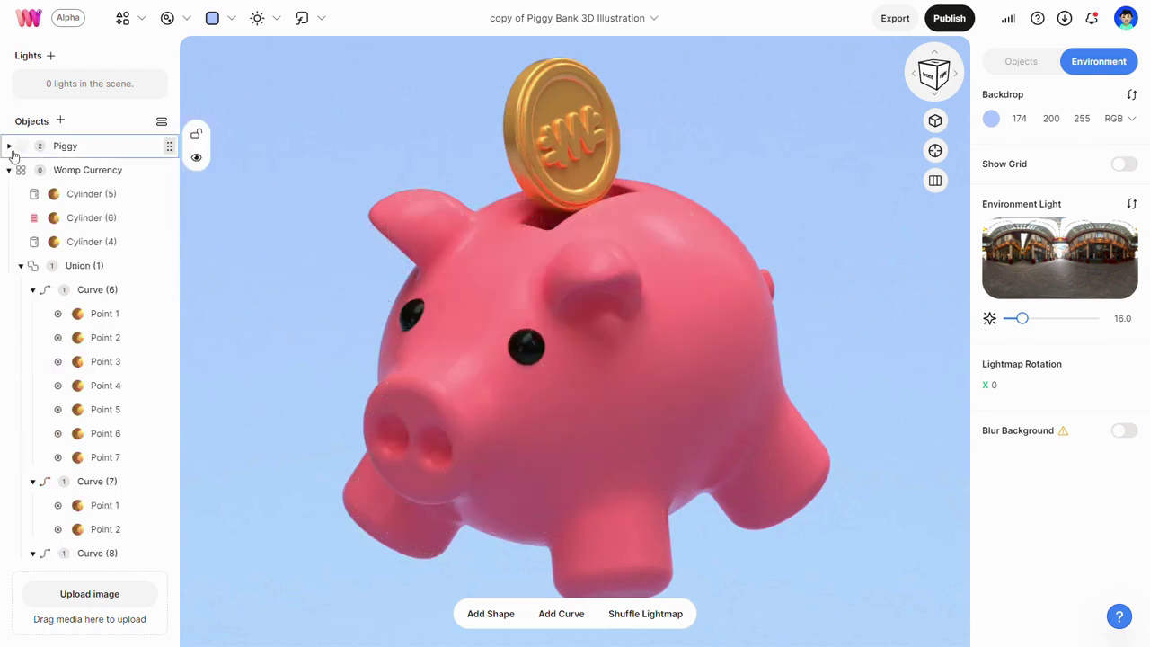
click(10, 170)
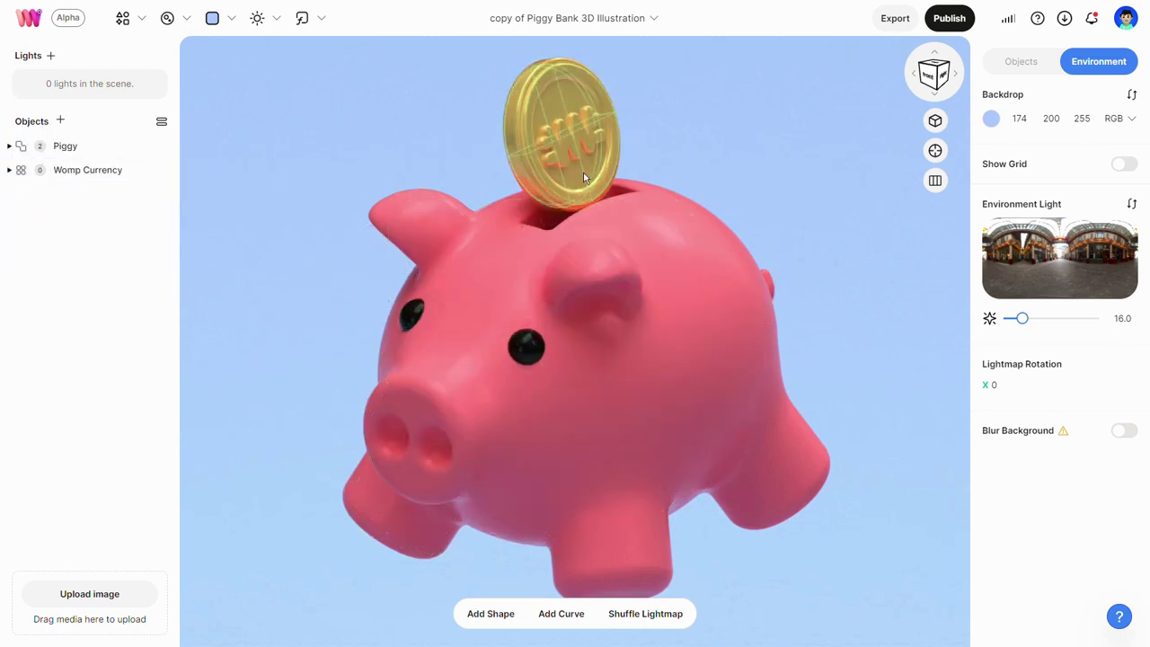
click(895, 18)
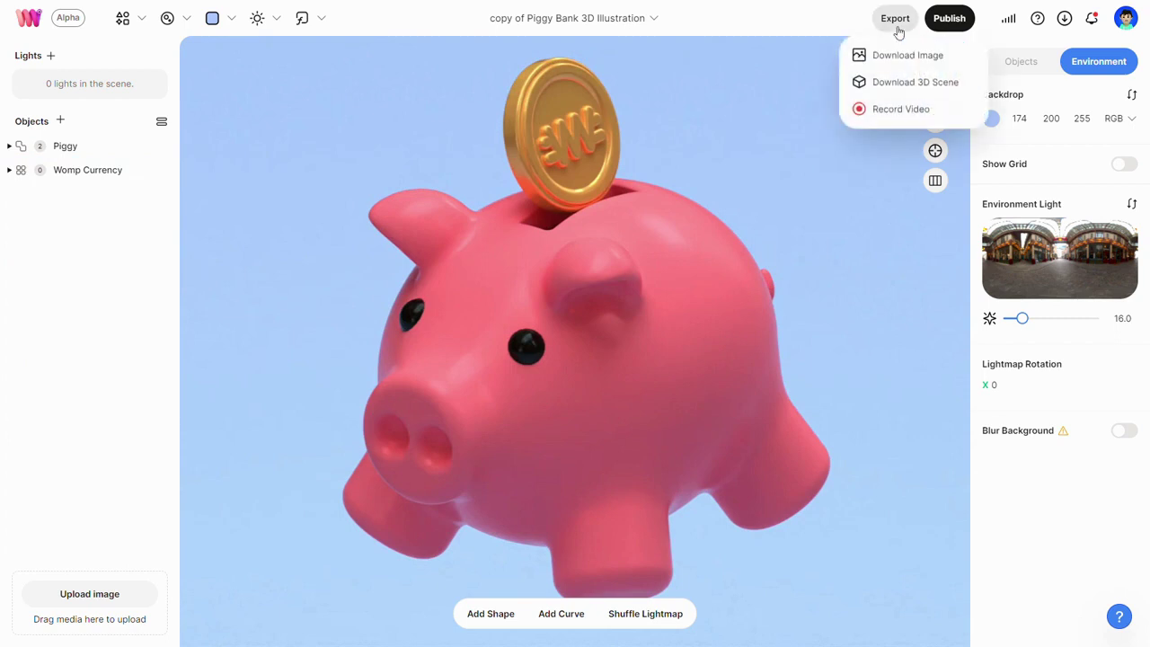
click(888, 111)
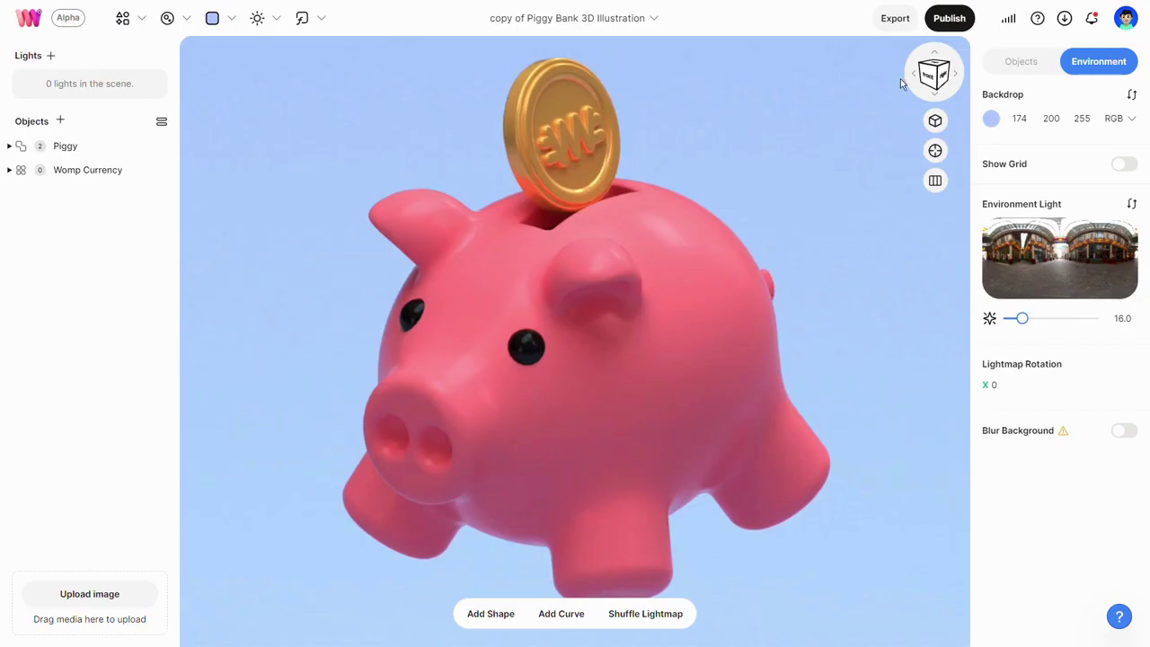
click(894, 18)
click(889, 111)
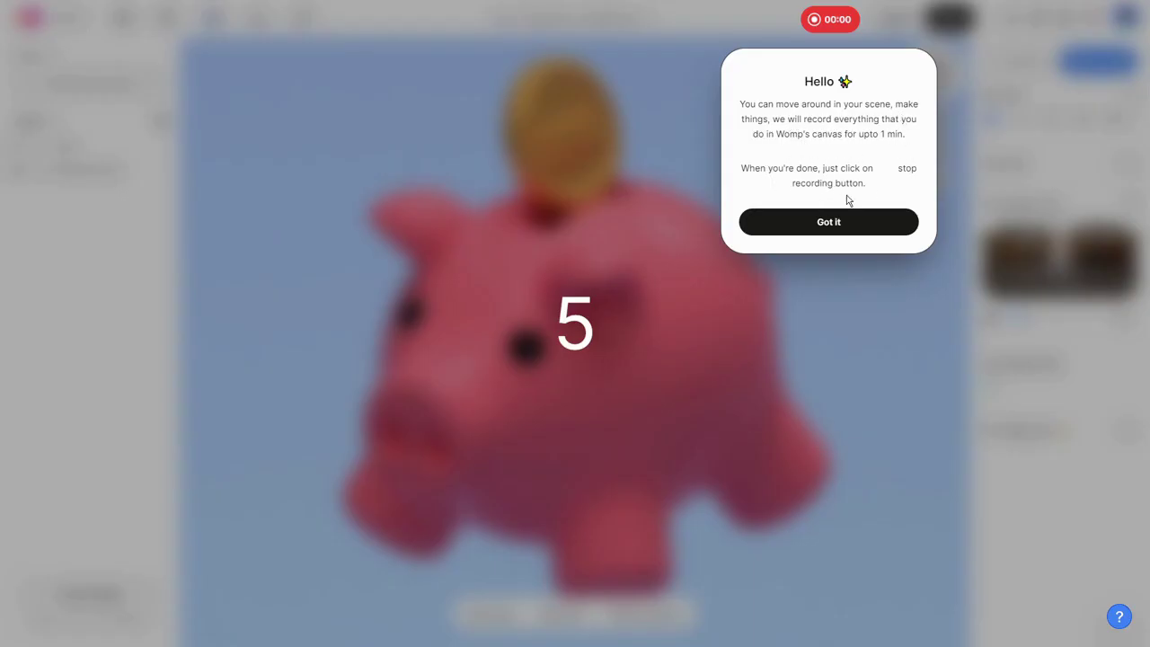
click(869, 225)
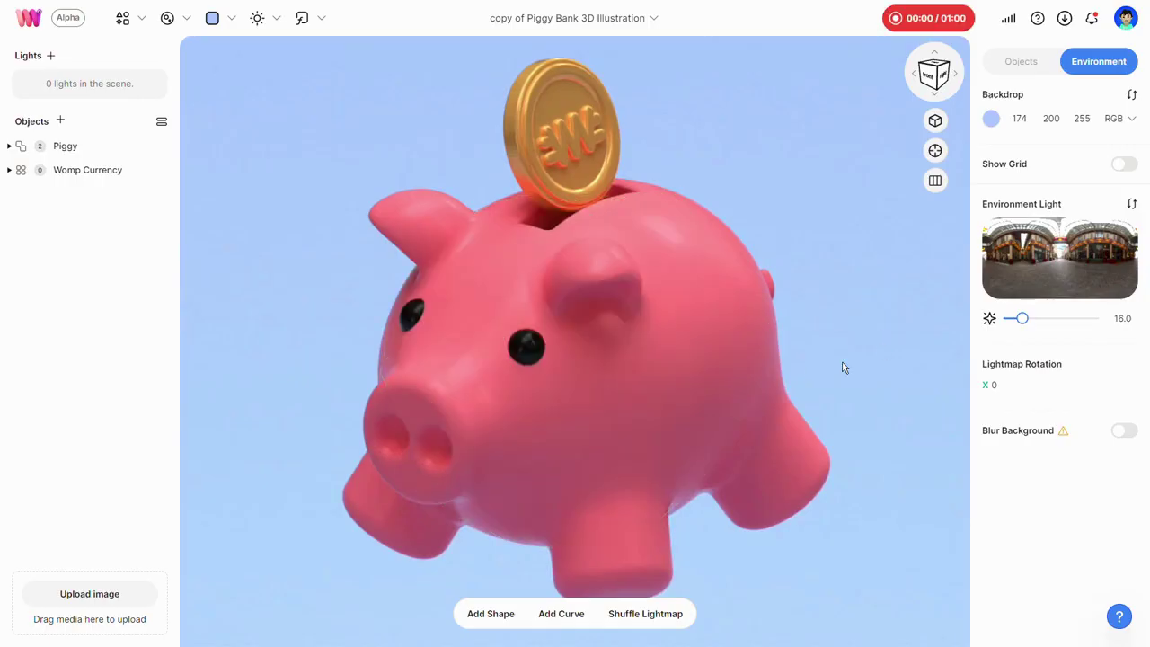
Step: Orbit the pig to a side view and top-down onto the coin slot, then stop recording
mouse_move(842, 367)
mouse_down()
mouse_move(501, 333)
mouse_move(467, 313)
mouse_move(790, 323)
mouse_move(934, 291)
mouse_move(689, 352)
mouse_move(539, 236)
mouse_move(644, 347)
mouse_move(885, 345)
mouse_up()
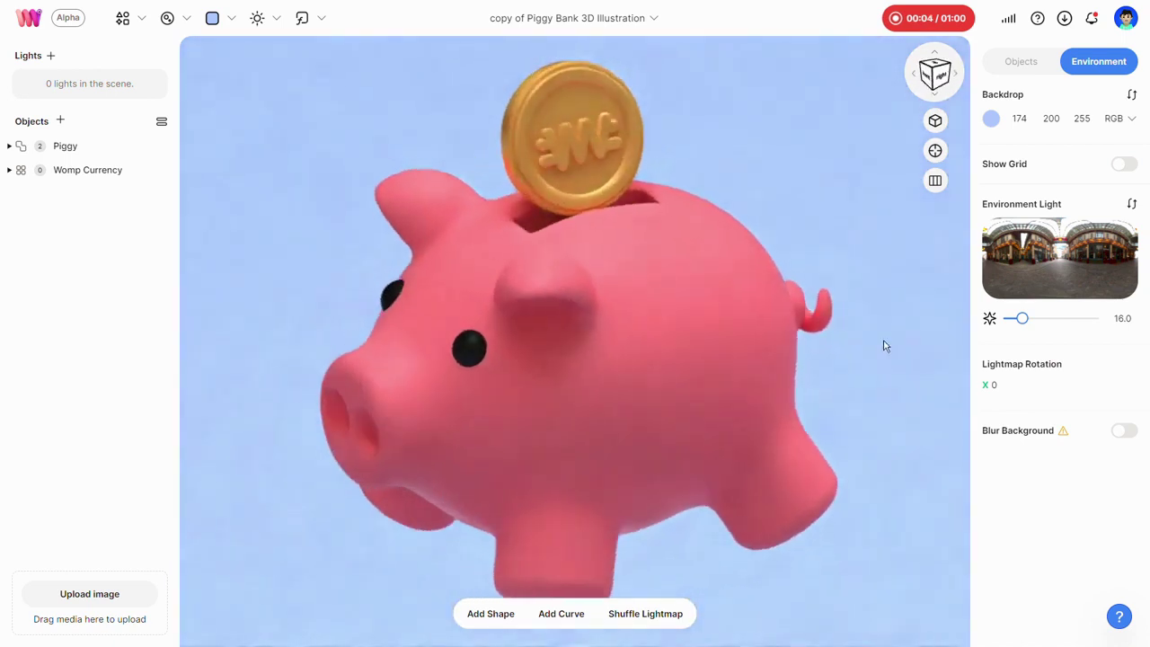
mouse_move(282, 126)
mouse_down()
mouse_move(664, 462)
mouse_move(895, 289)
mouse_move(790, 78)
mouse_move(346, 311)
mouse_move(735, 441)
mouse_move(821, 95)
mouse_move(493, 54)
mouse_move(238, 126)
mouse_up()
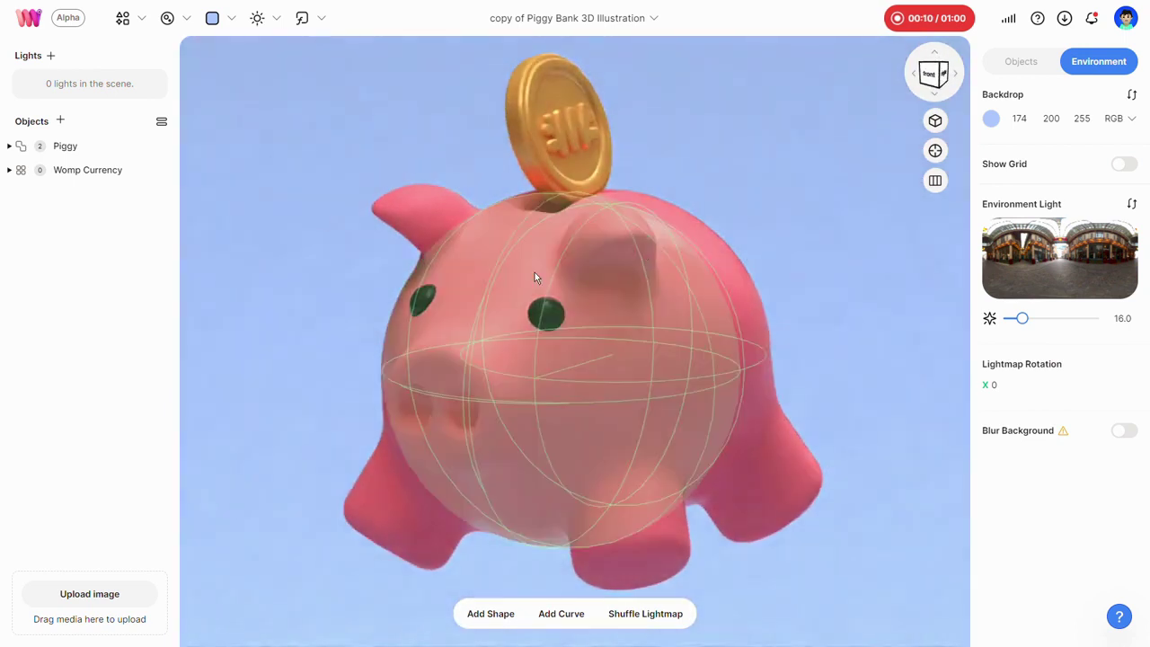
click(936, 28)
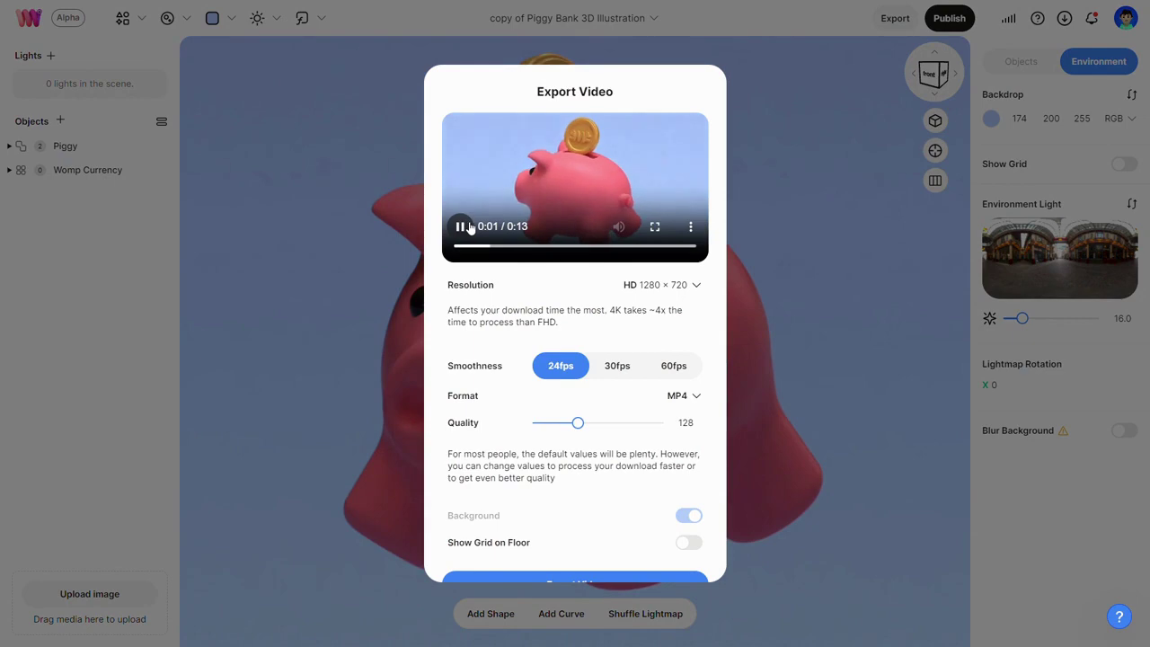
click(655, 227)
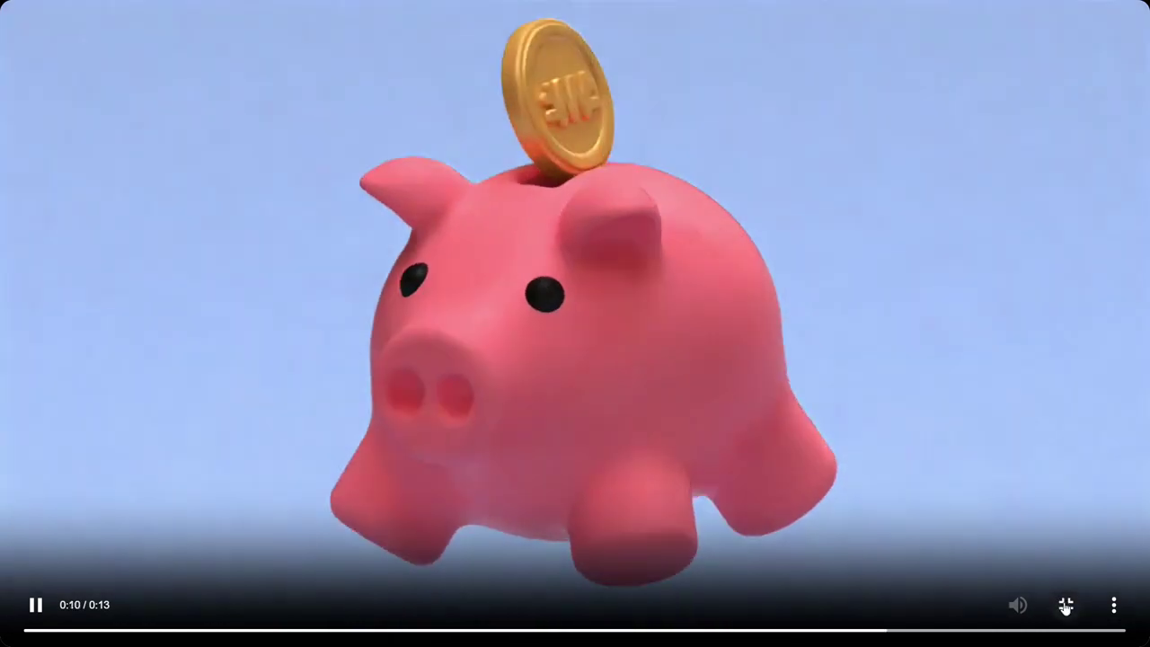
click(1066, 605)
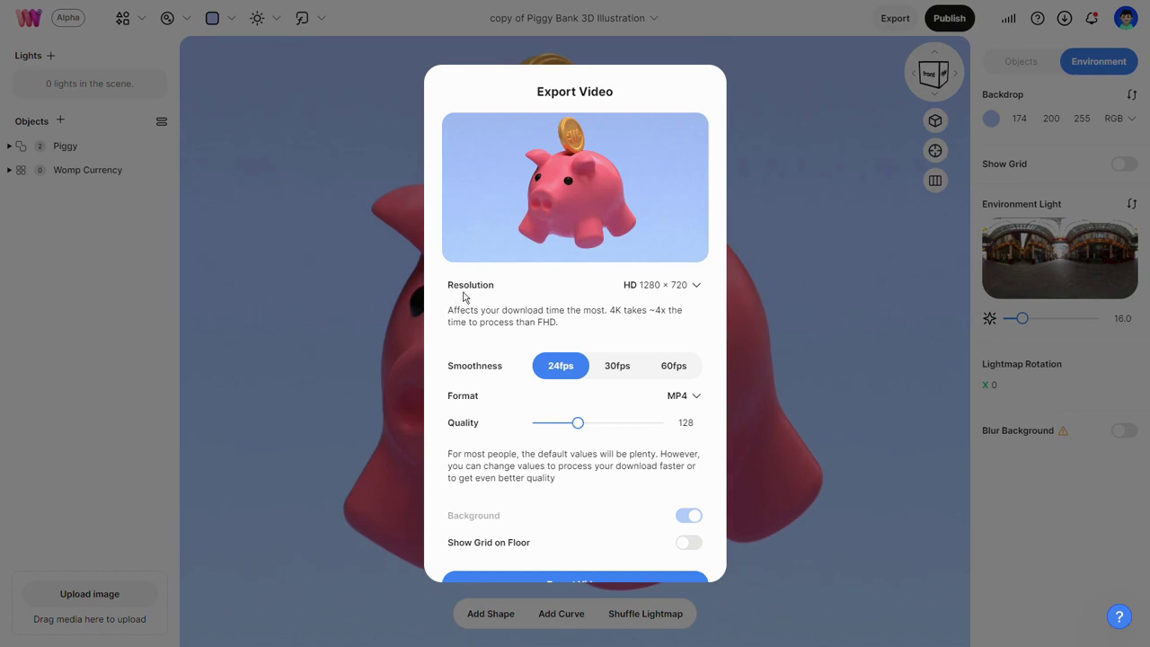
scroll(559, 364, down, 1)
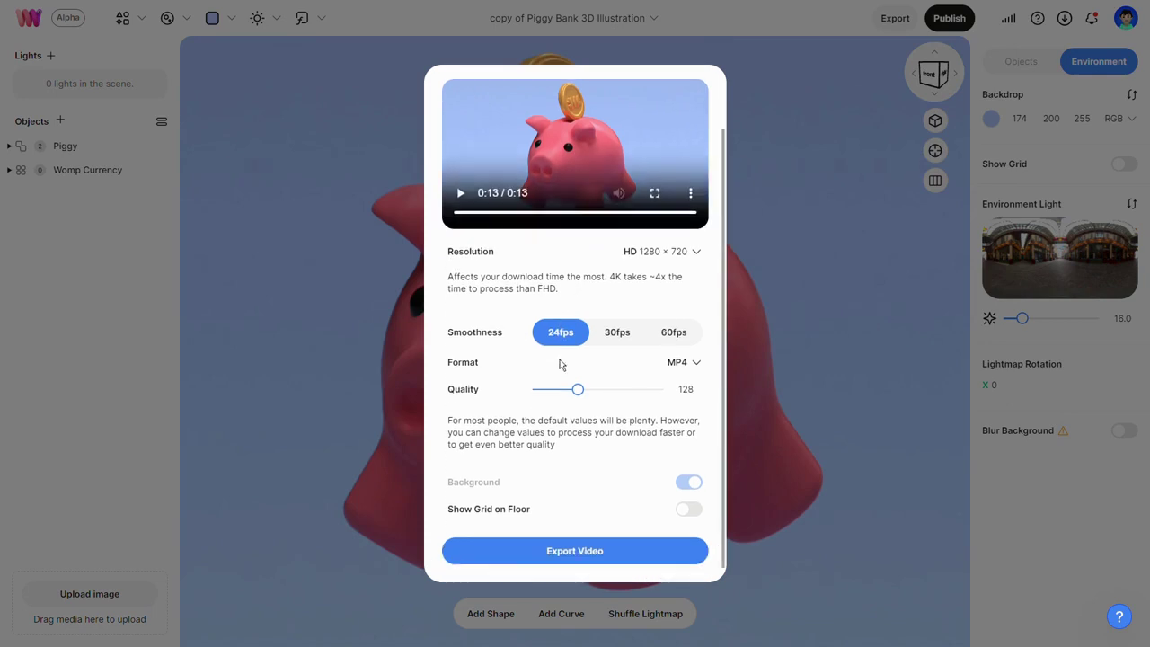
click(680, 362)
click(684, 360)
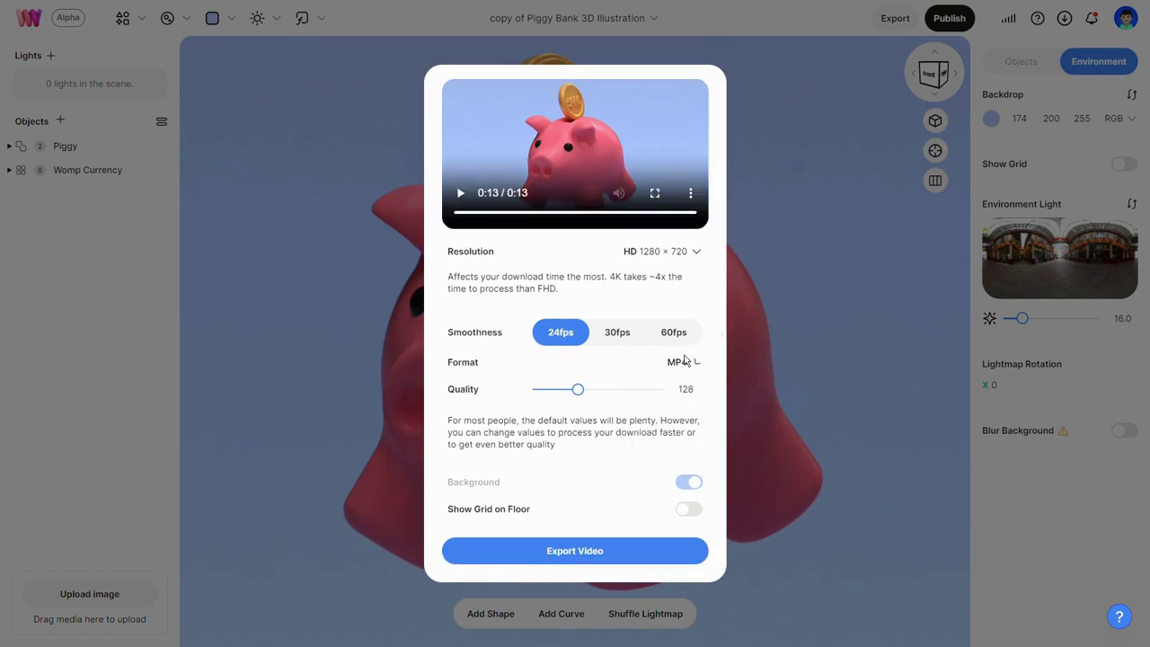
drag(613, 399, 601, 398)
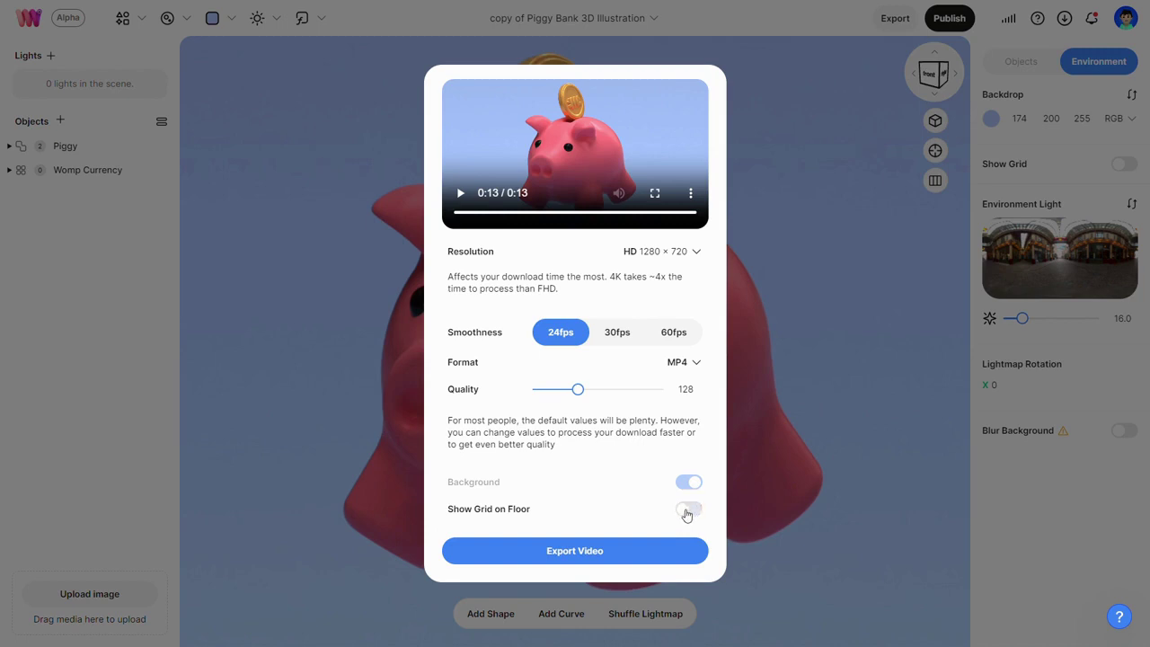
Step: Export the piggy animation as an HD 1280×720 MP4 and check its render progress in Downloads
click(689, 252)
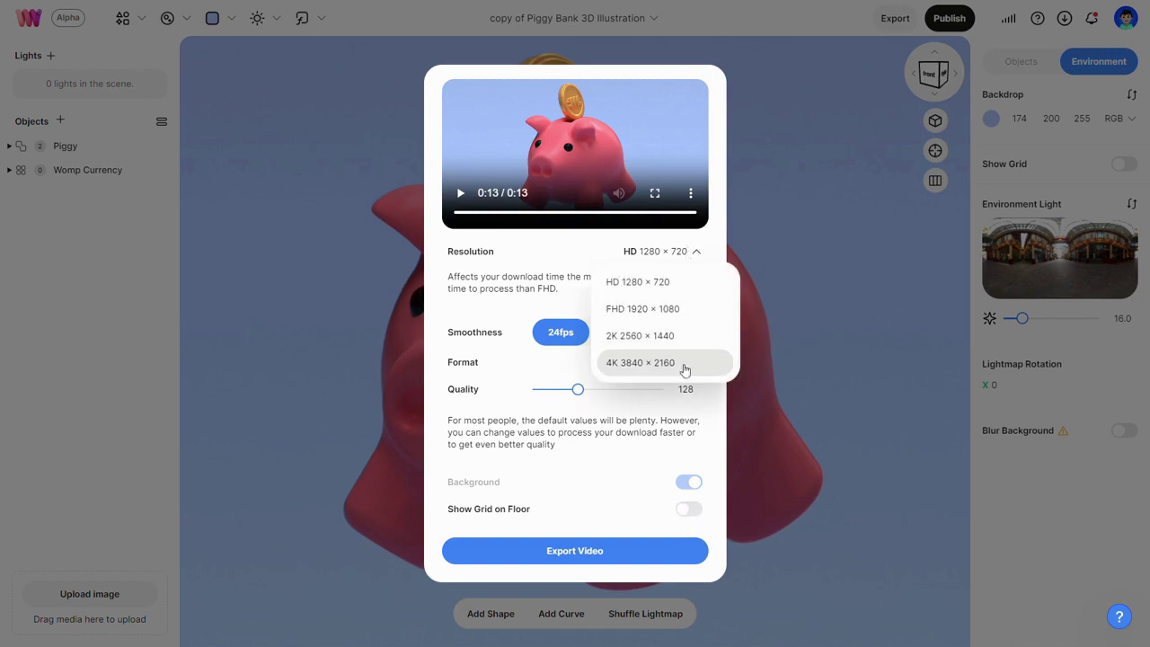
click(679, 253)
click(632, 557)
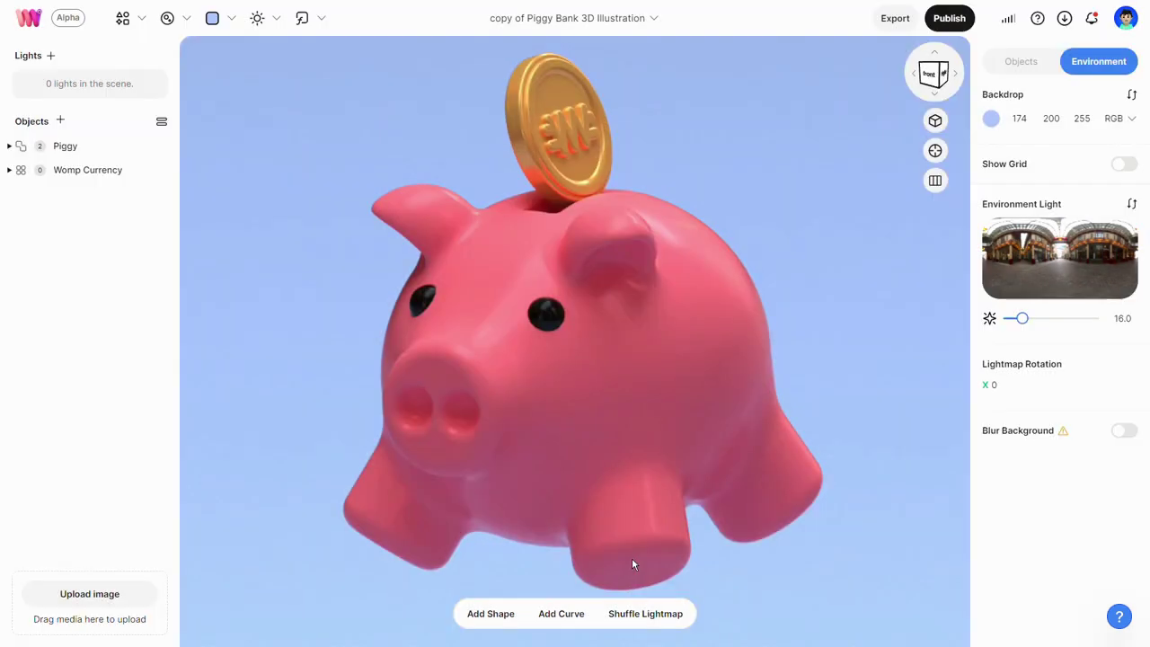
click(1064, 18)
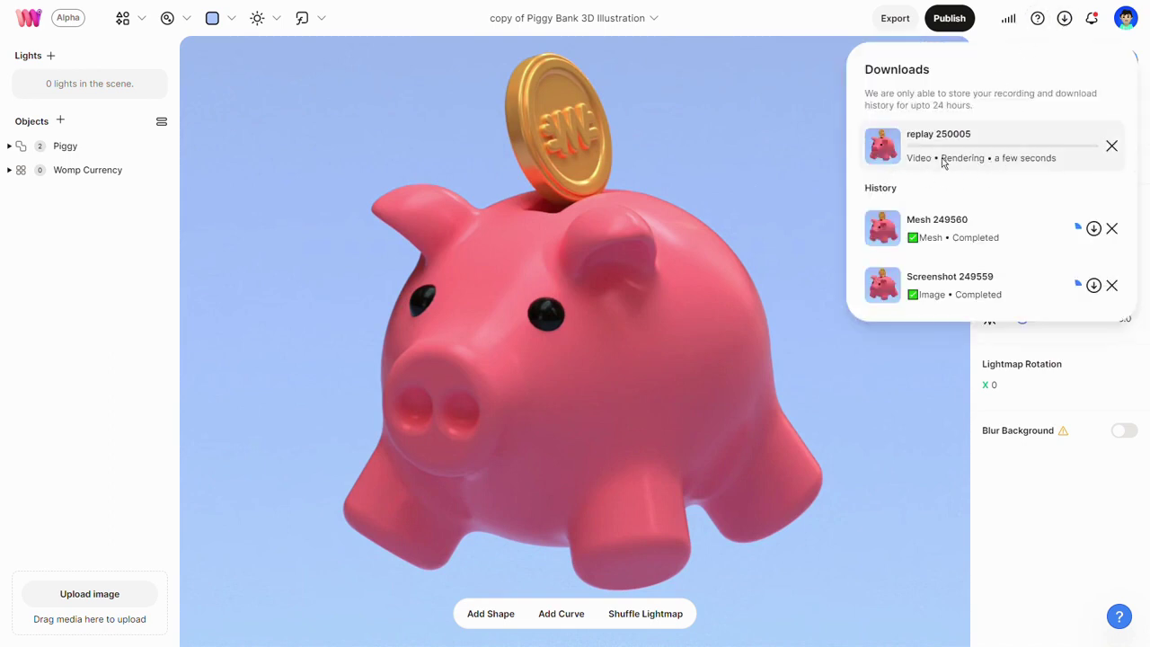
click(810, 103)
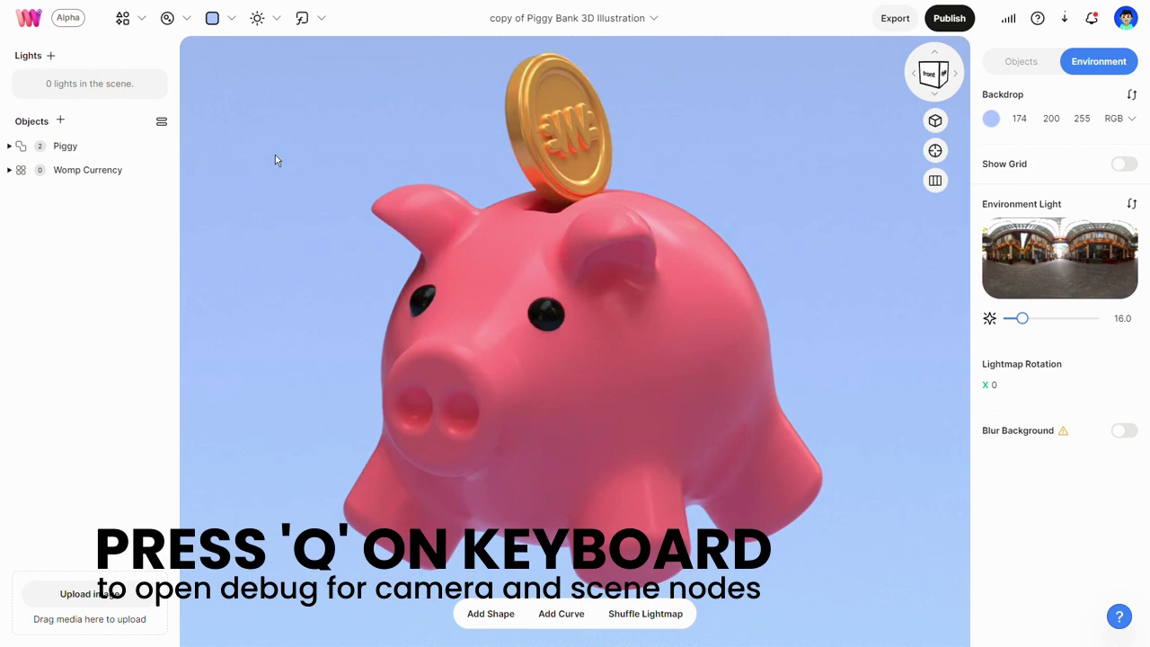
Step: Open the Debug panel's Camera controls and play the Turn camera animation preview
key(q)
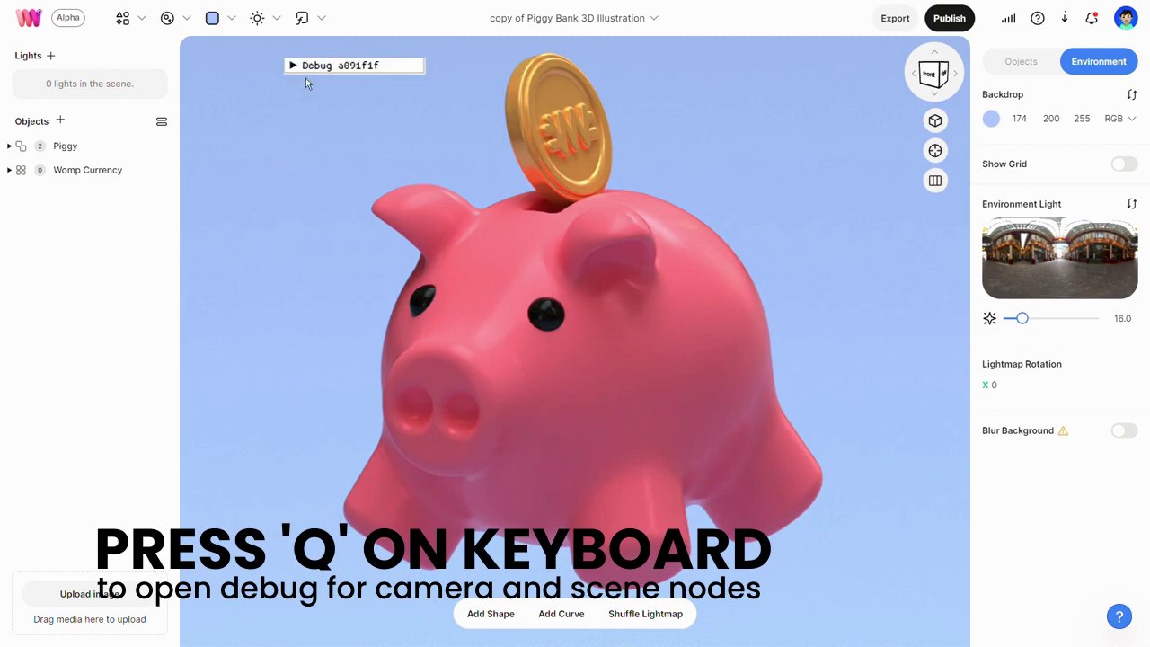
click(301, 69)
click(354, 109)
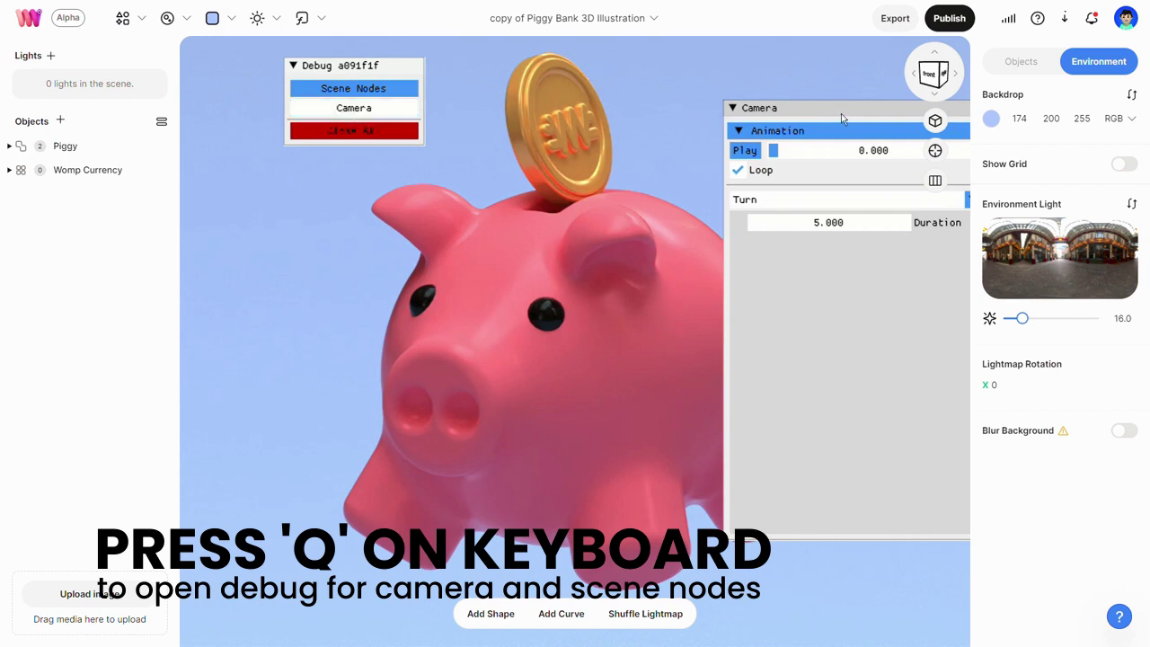
mouse_move(842, 115)
mouse_down()
mouse_move(829, 96)
mouse_move(734, 99)
mouse_up()
click(697, 138)
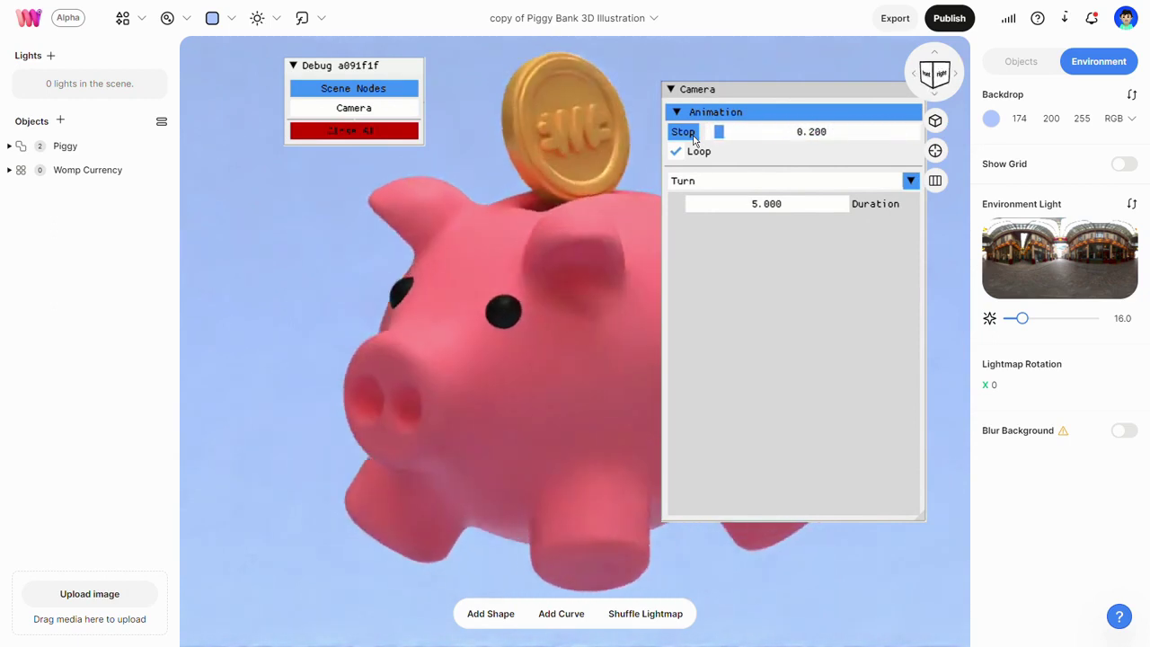
Step: Lengthen the Turn animation duration and preview the slower spin
click(692, 136)
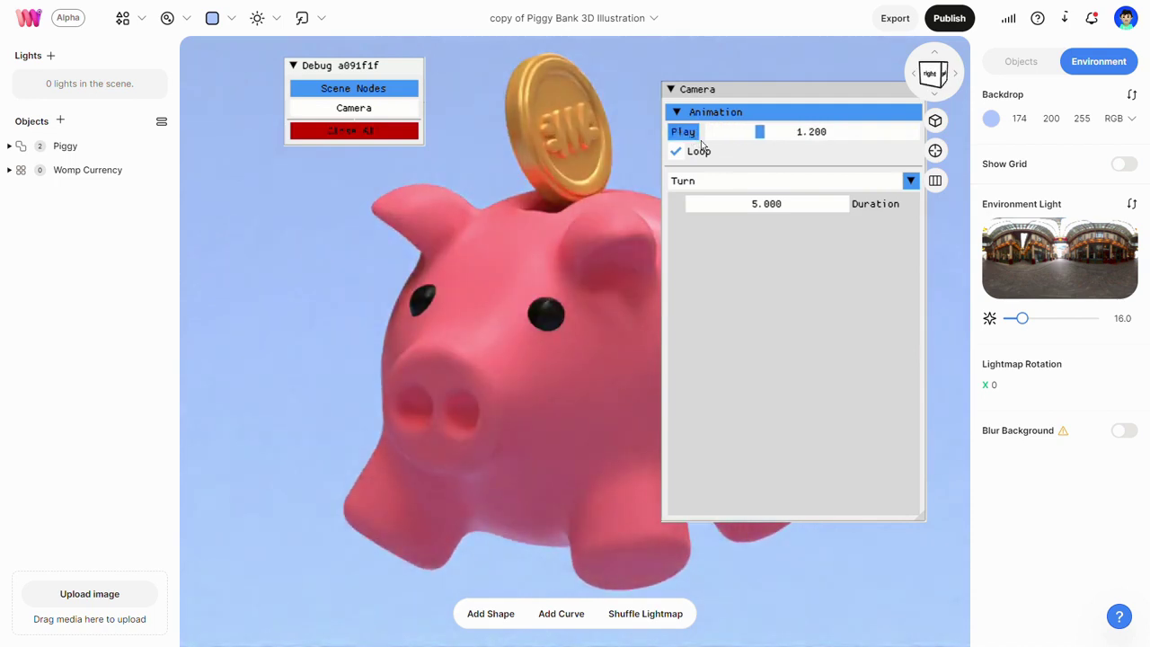
click(907, 183)
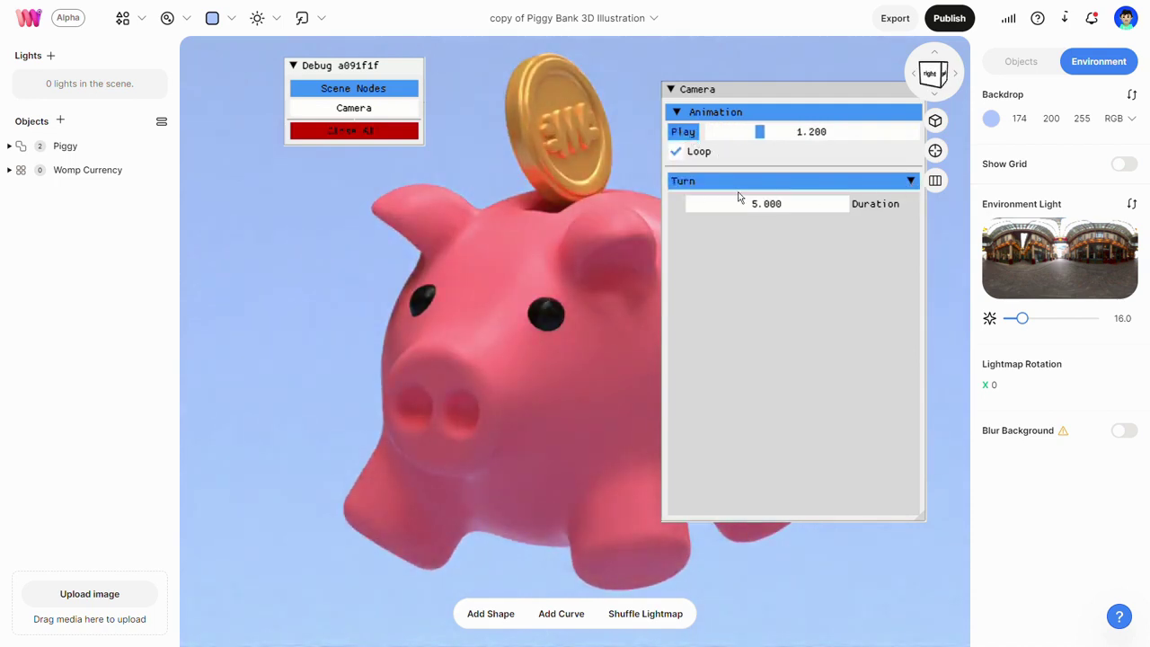
click(789, 212)
mouse_move(801, 208)
mouse_down()
mouse_move(872, 212)
mouse_move(835, 212)
mouse_up()
click(684, 133)
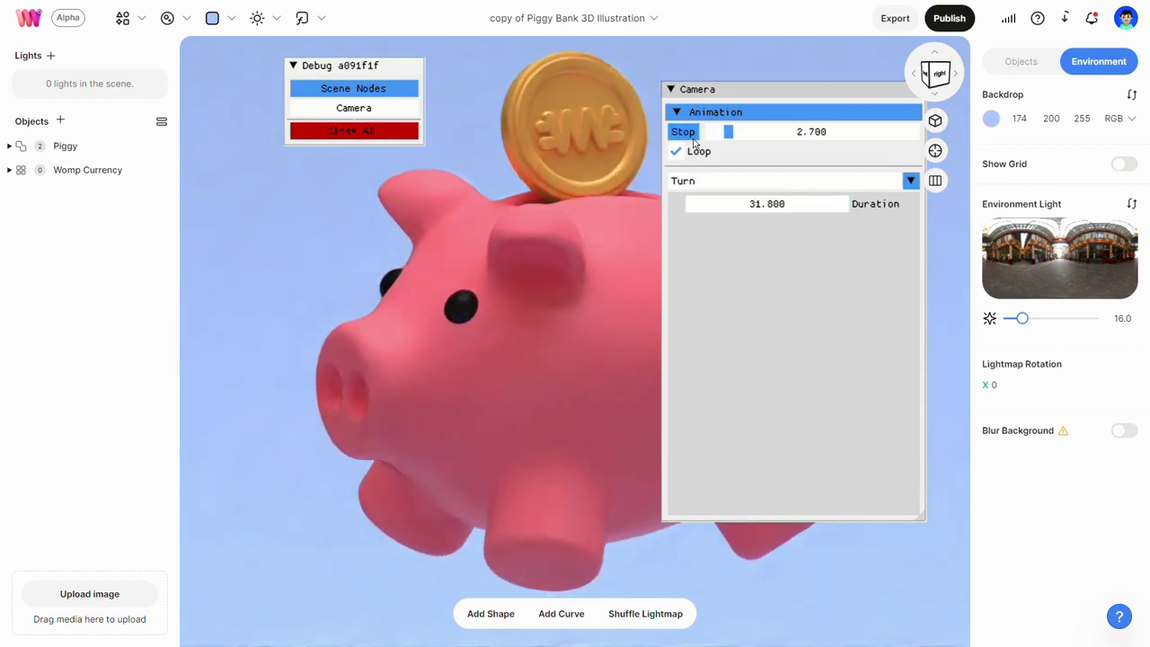
click(688, 134)
Step: Set the Turn duration back to about 5 and preview it again
click(711, 204)
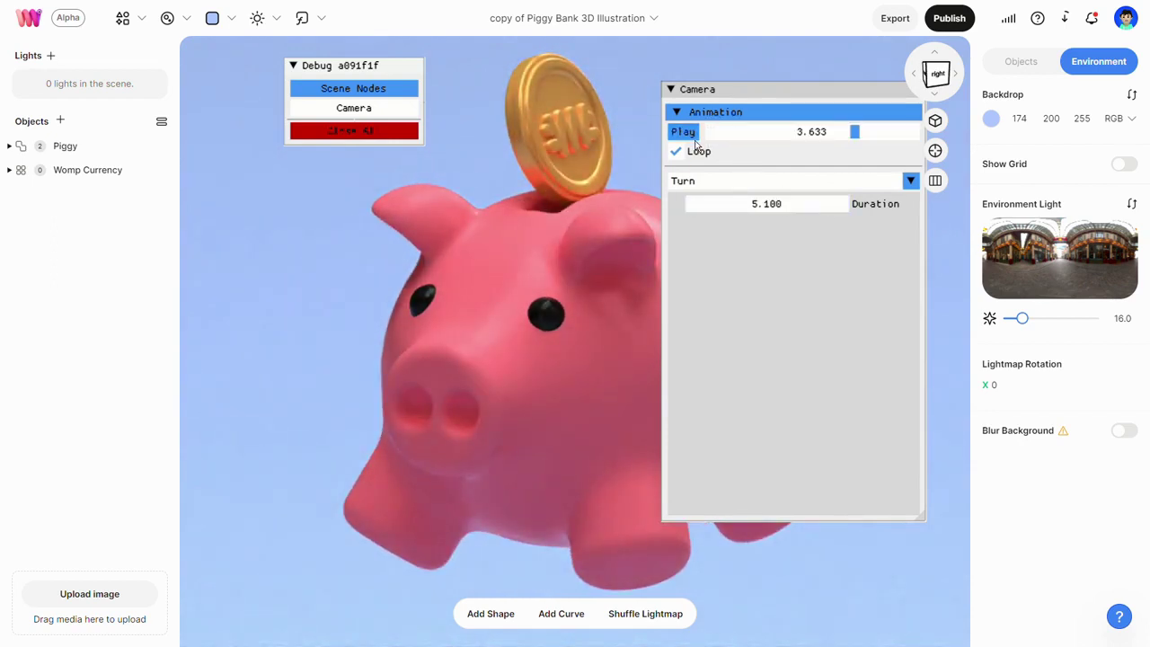
click(684, 132)
click(685, 132)
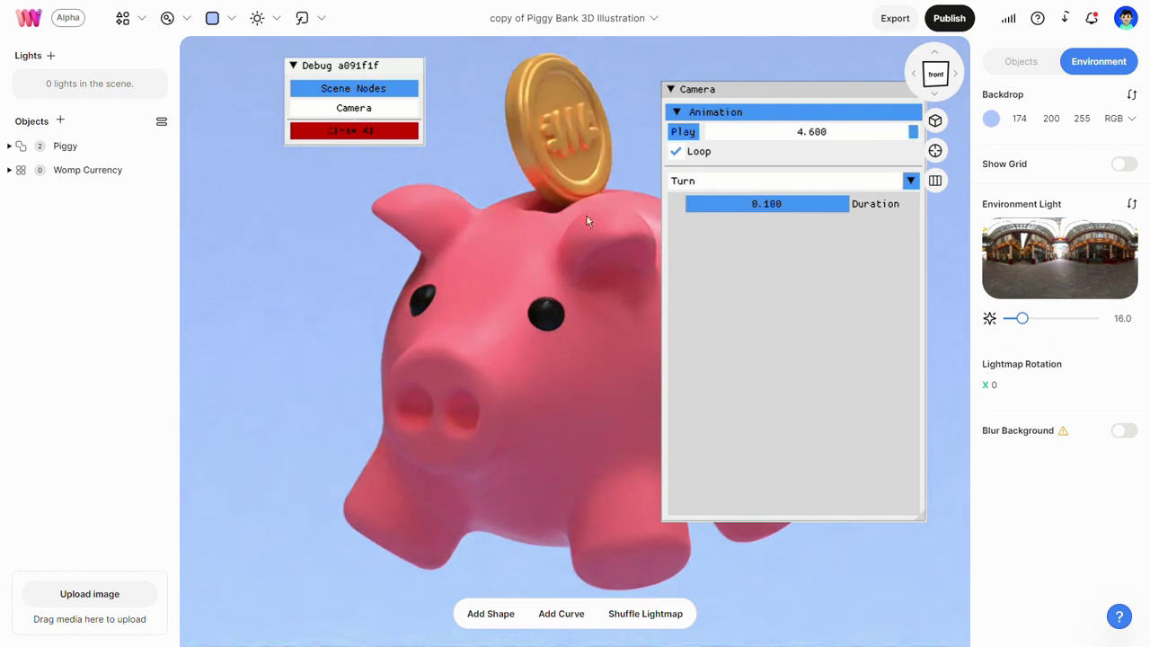
click(683, 132)
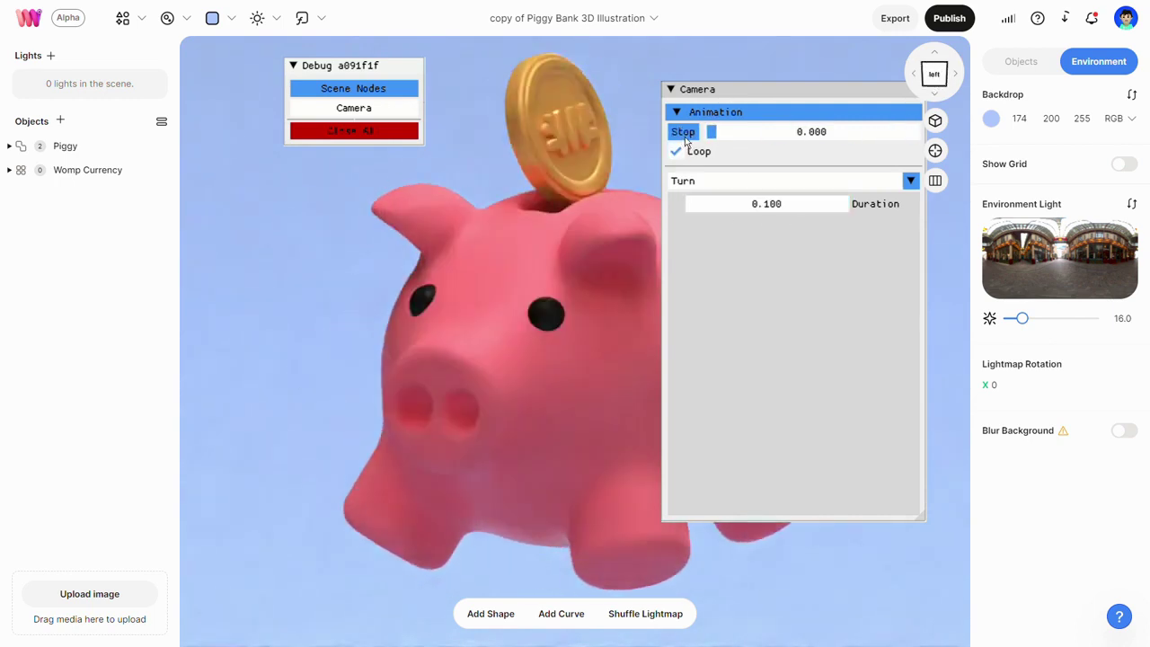
click(684, 134)
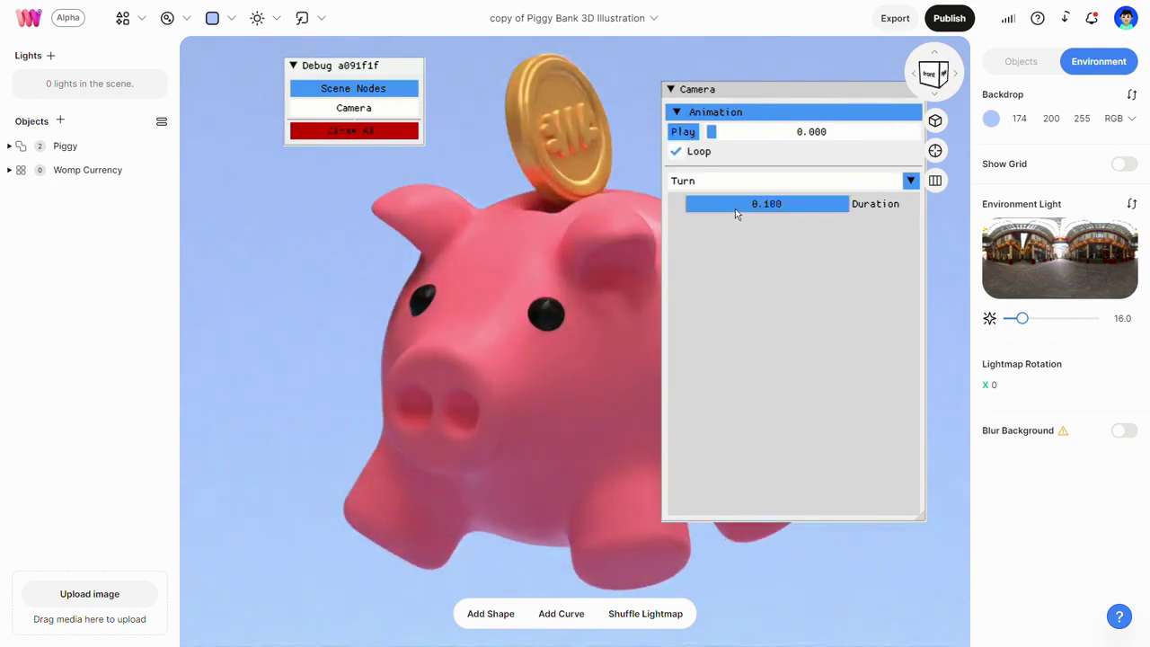
Step: Set the Turn duration to 1.000 second, preview it, and list the animation types
drag(840, 214, 711, 215)
text(1.000)
click(698, 142)
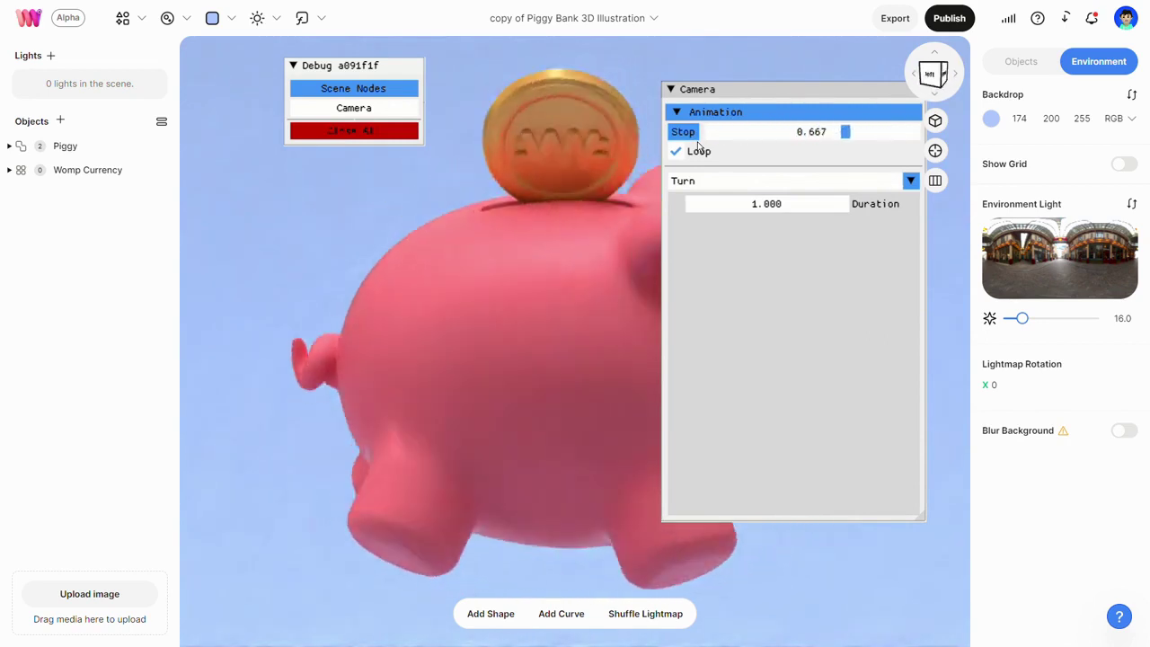
click(698, 141)
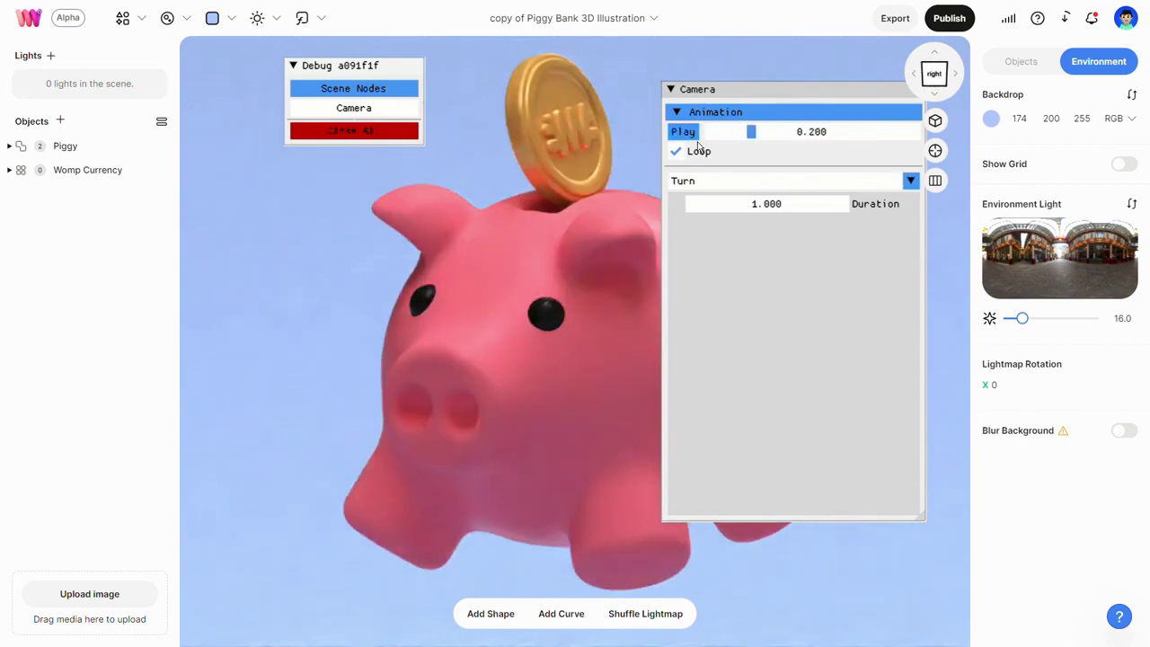
click(911, 181)
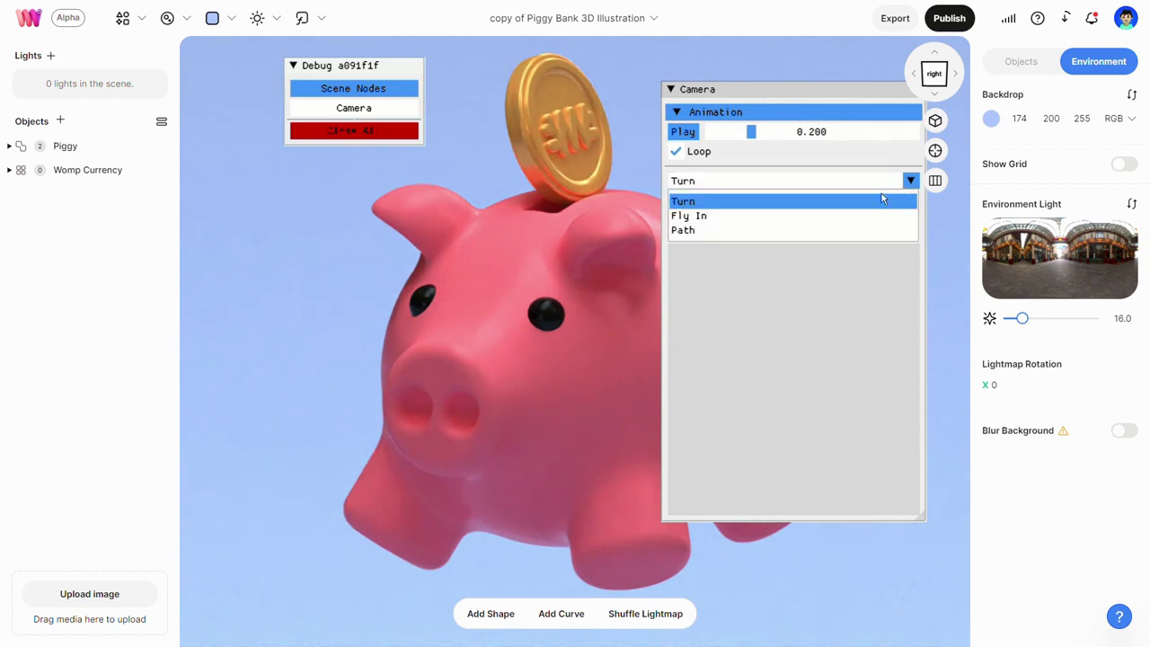
Step: Switch the camera animation to Fly In and preview it
click(711, 222)
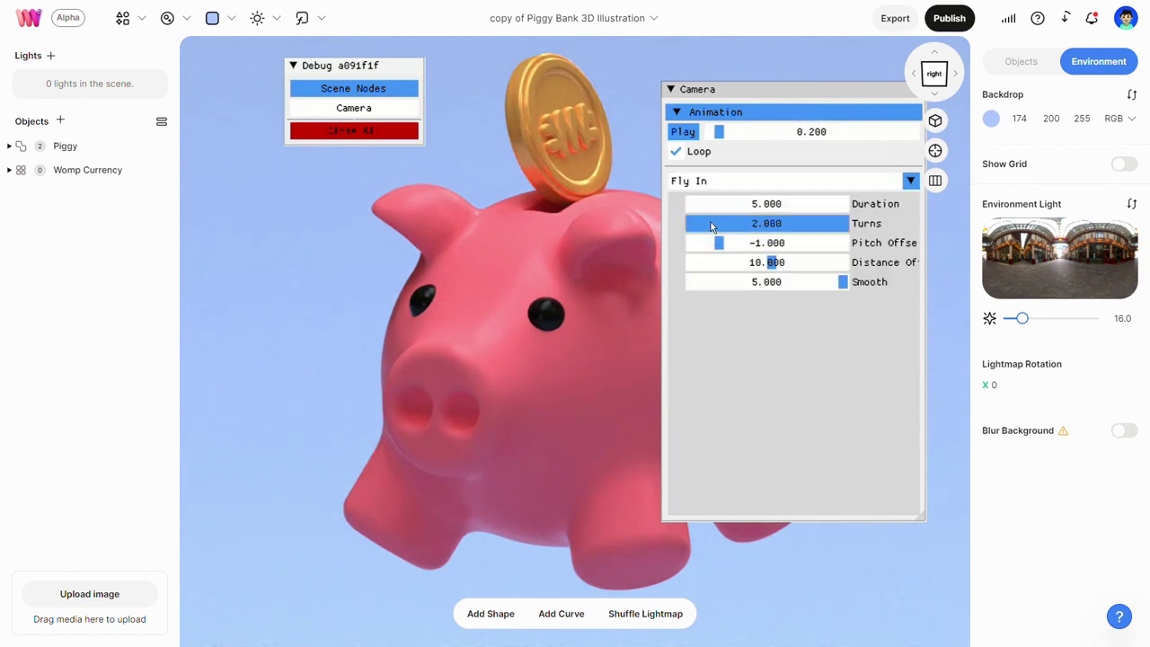
click(696, 142)
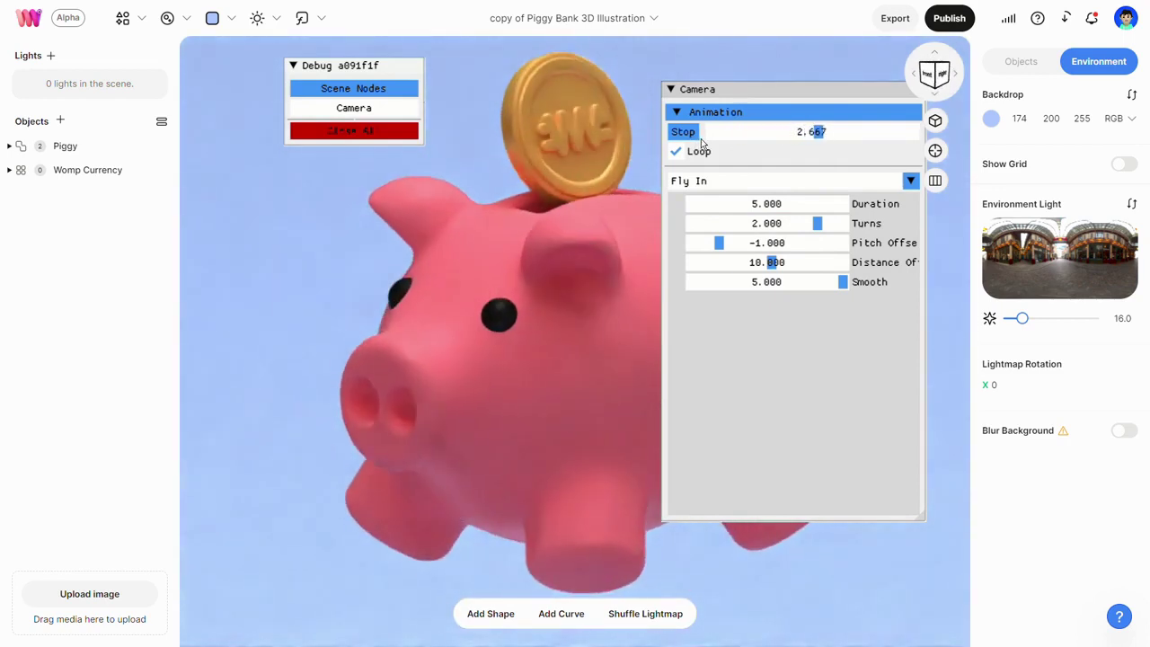
click(700, 144)
Step: Lengthen the Fly In duration to 8.000 seconds and preview it
click(777, 208)
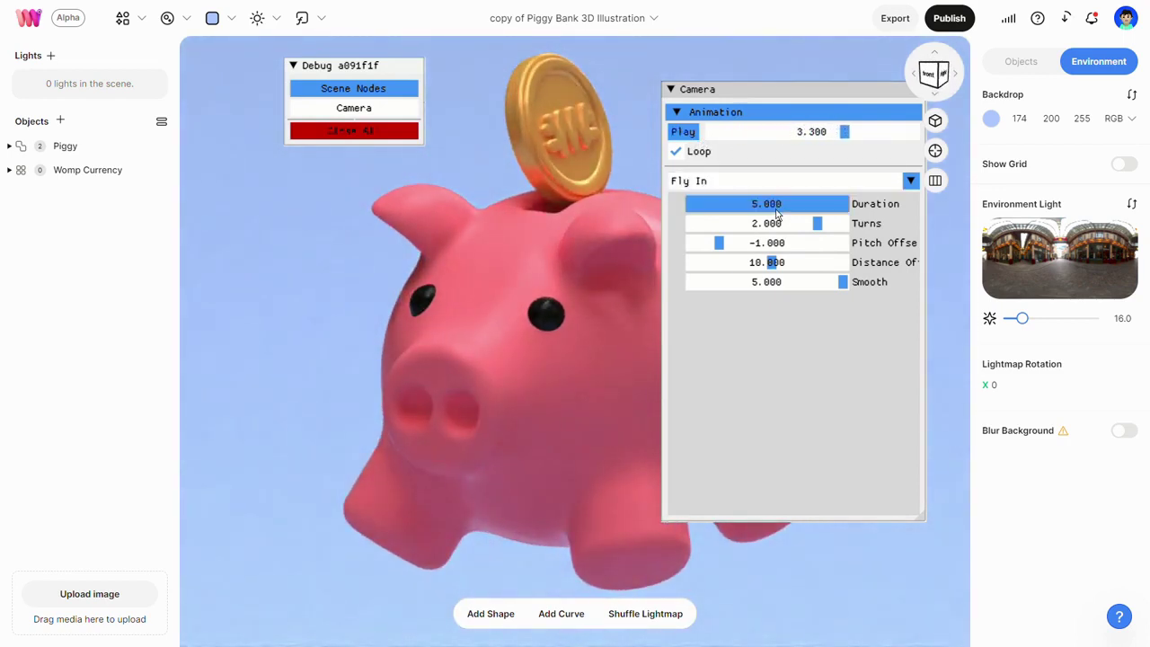
drag(778, 213, 804, 213)
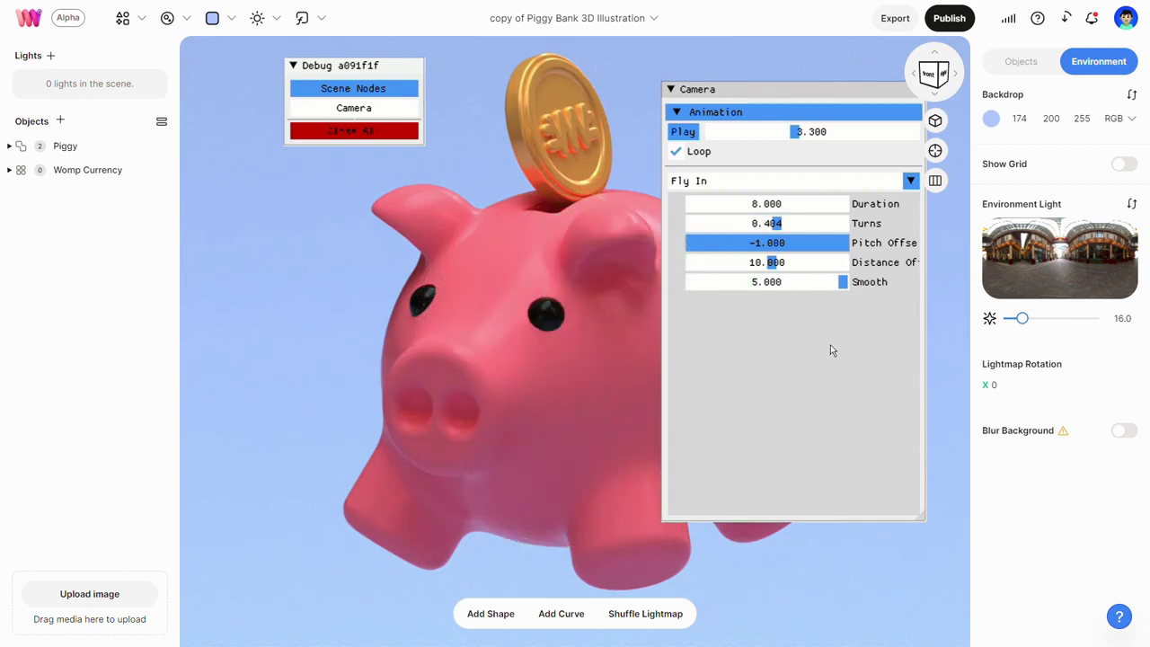
click(690, 135)
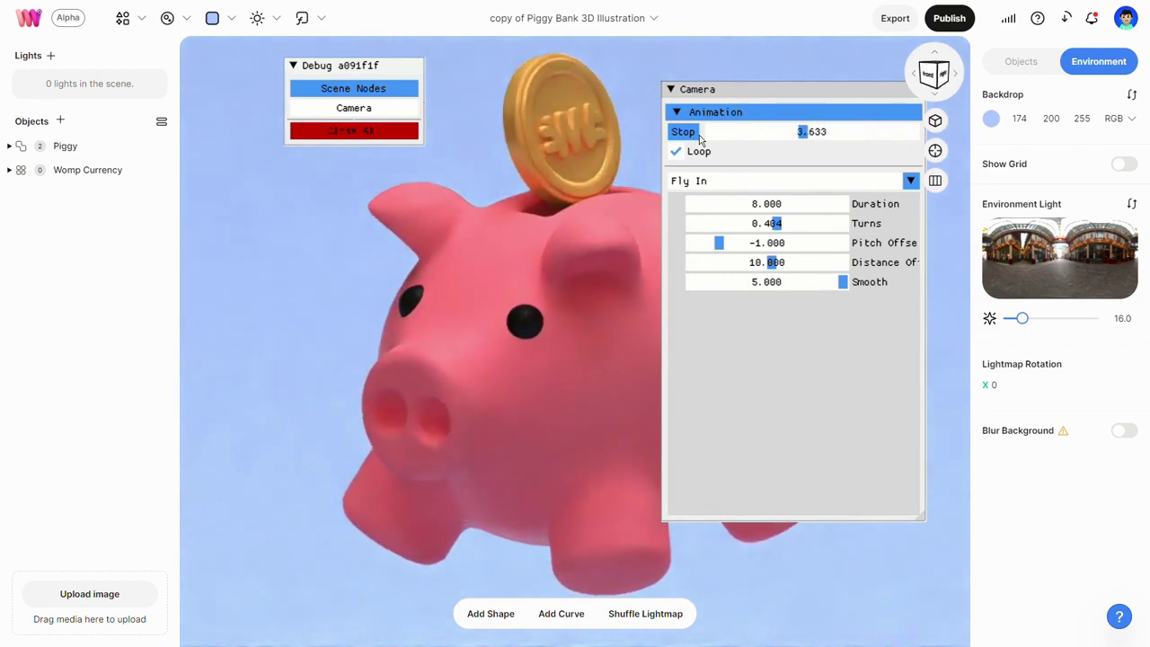
click(683, 131)
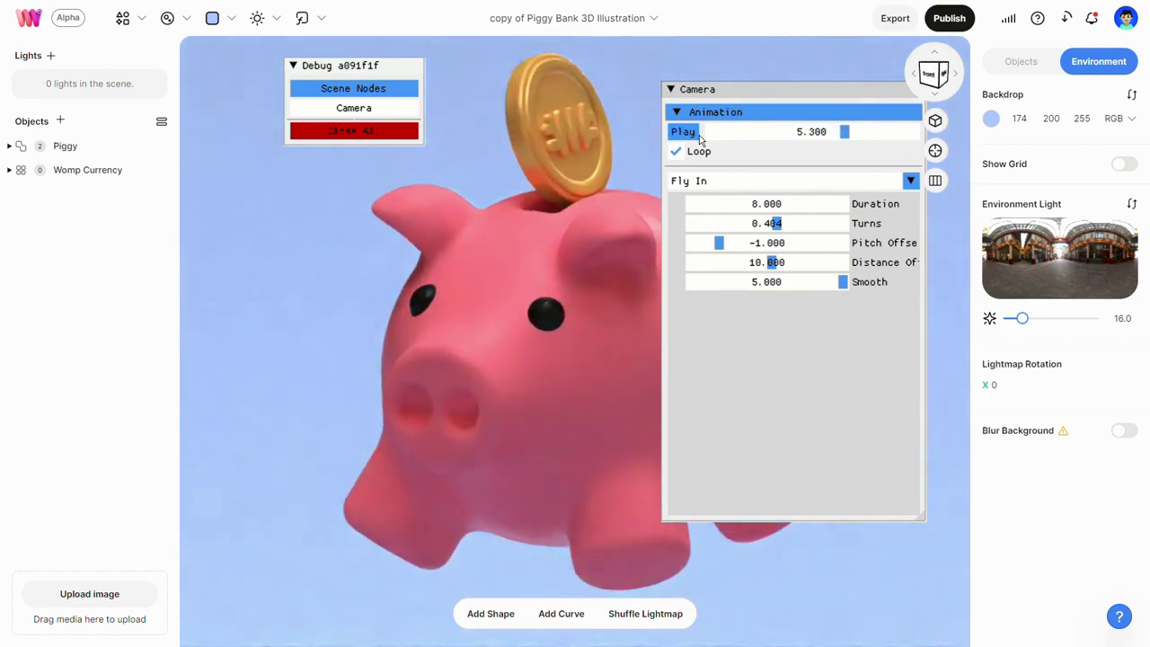
click(719, 251)
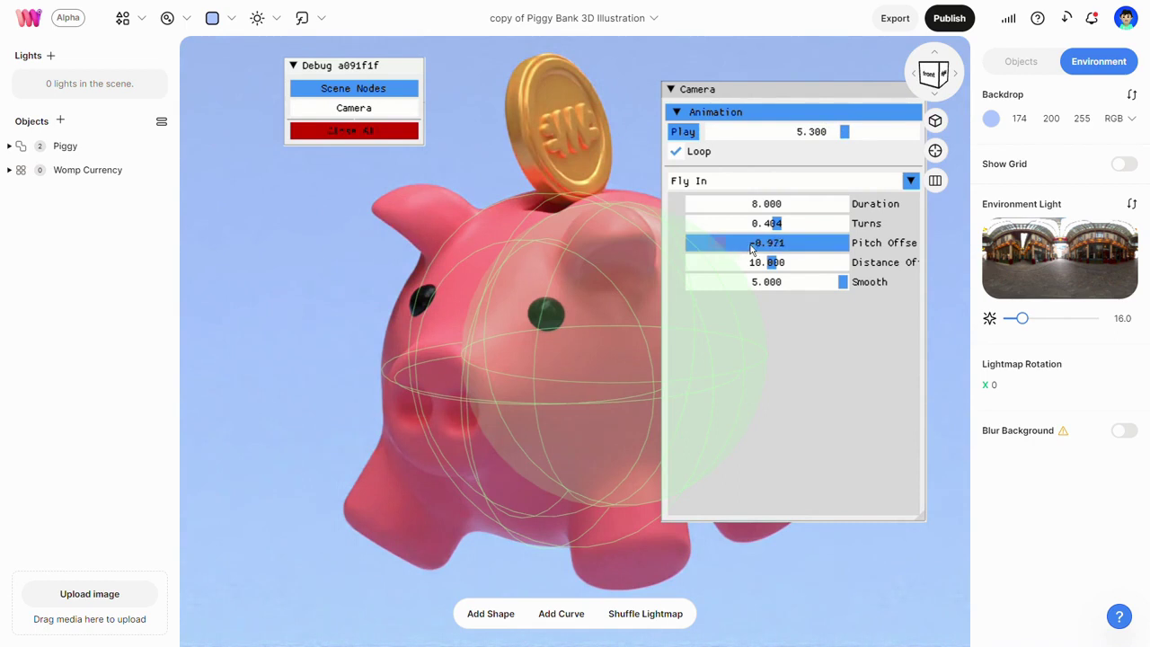
Step: Set the Fly In pitch offset to -1.571 and replay the animation from its start
click(696, 139)
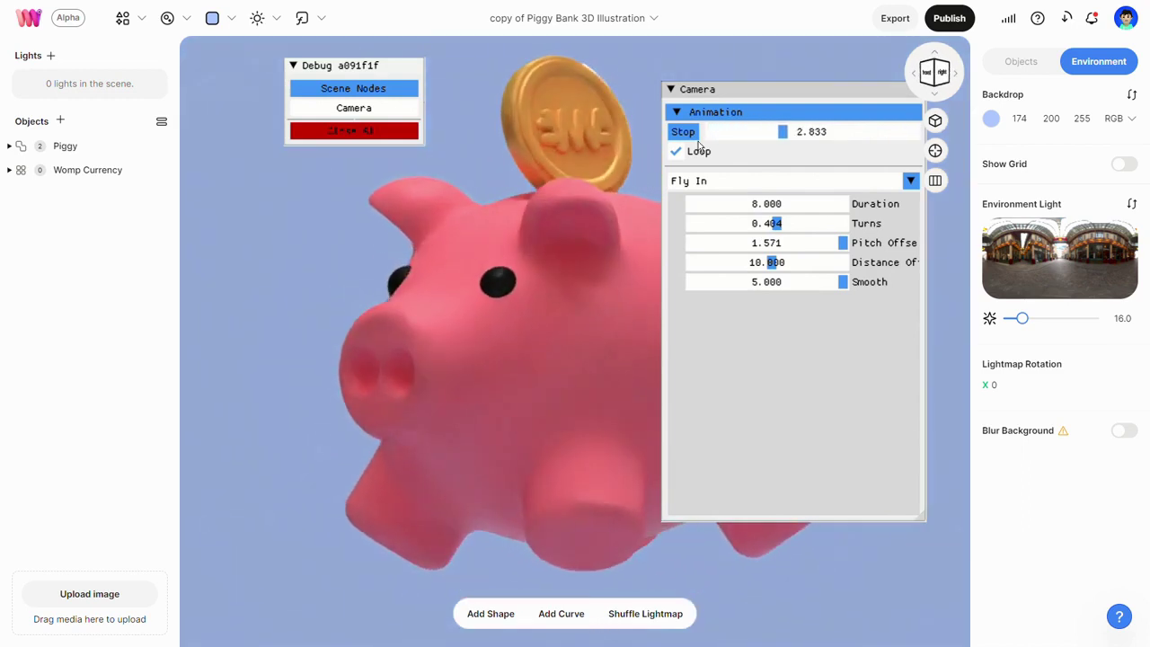
click(696, 137)
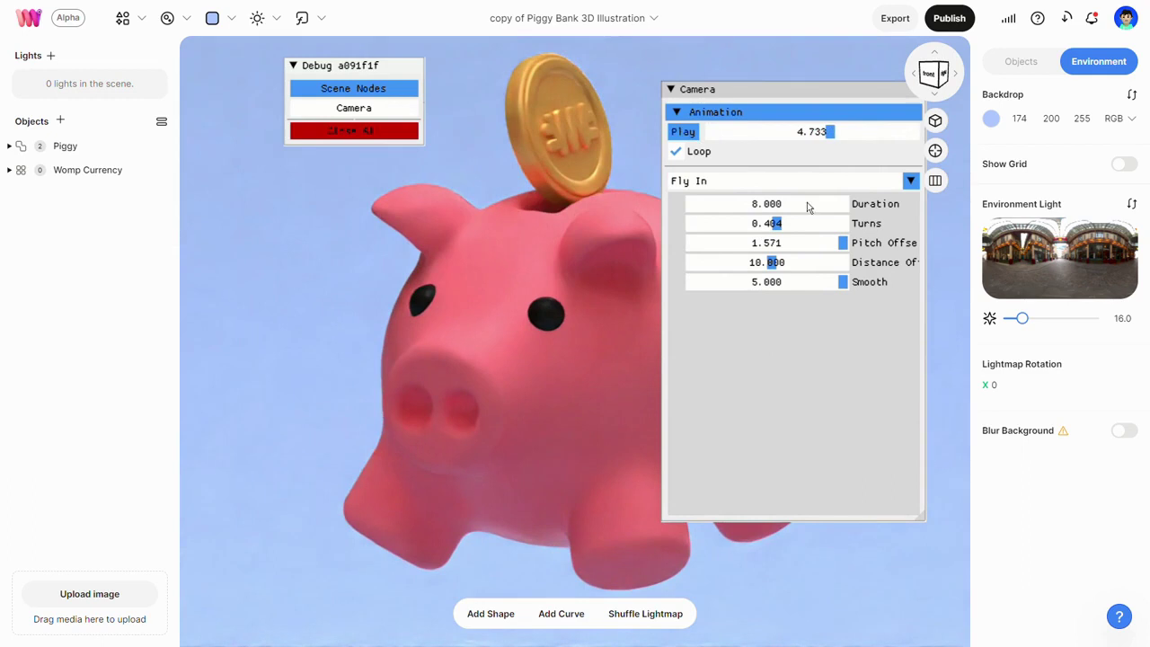
click(805, 248)
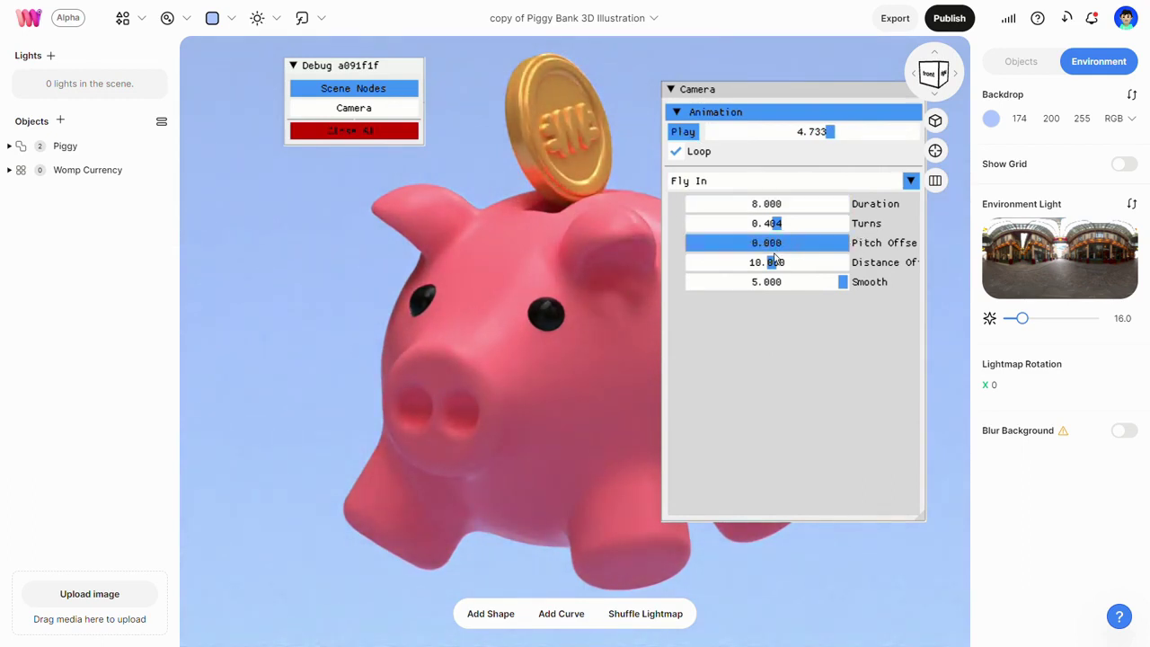
click(694, 138)
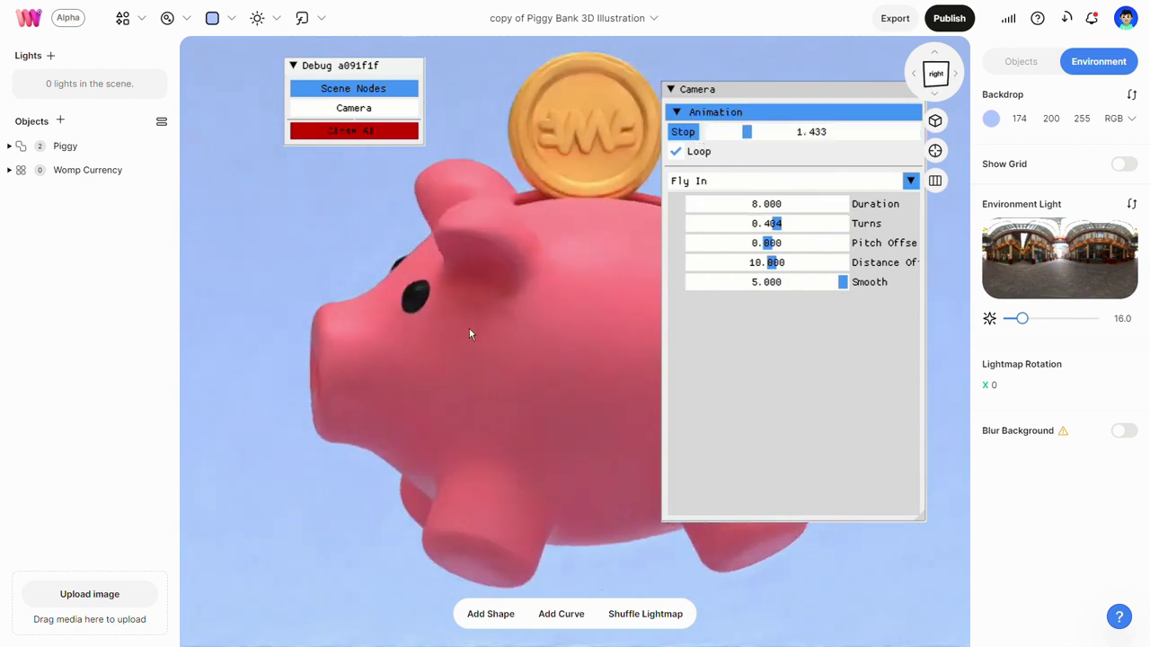
click(685, 132)
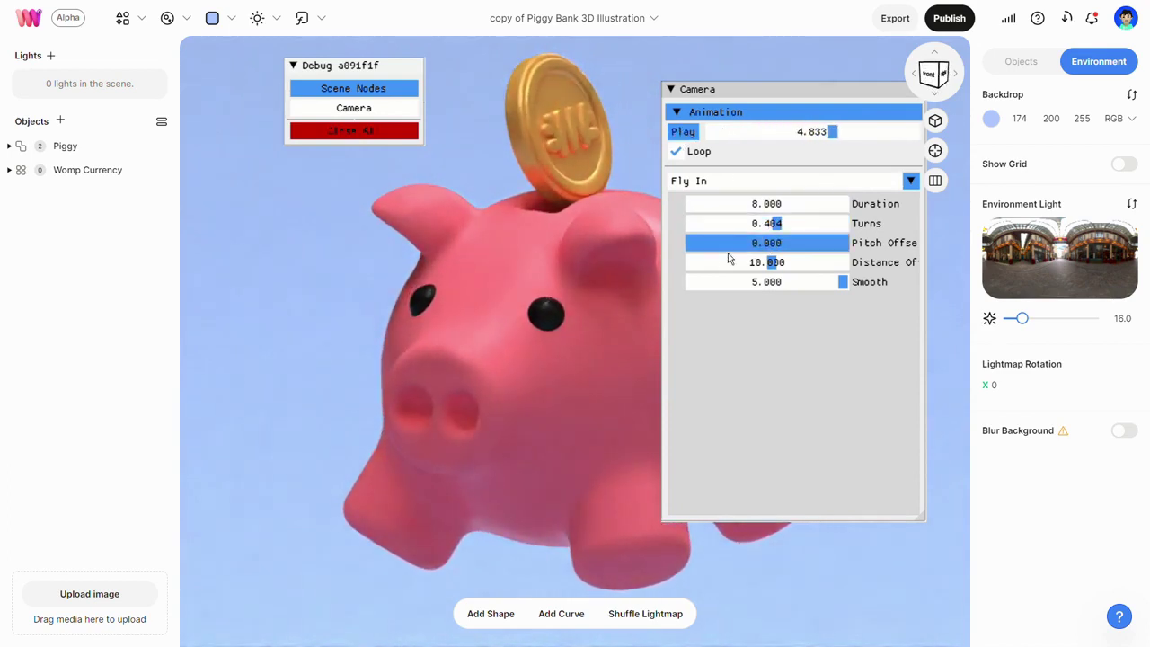
click(684, 136)
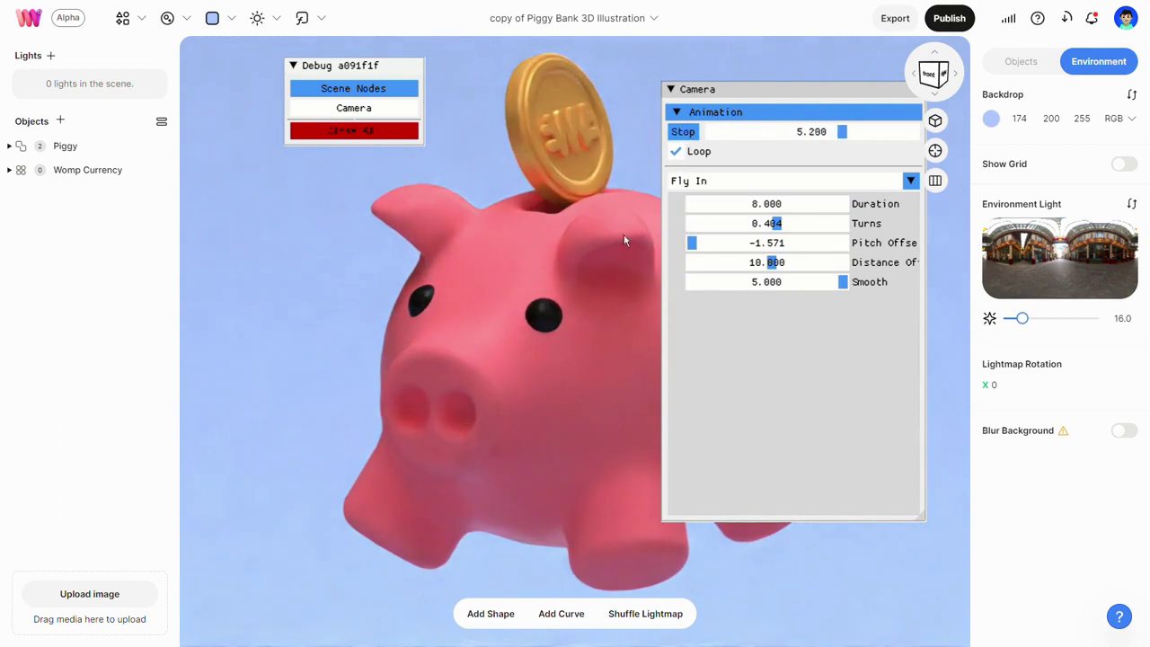
click(710, 135)
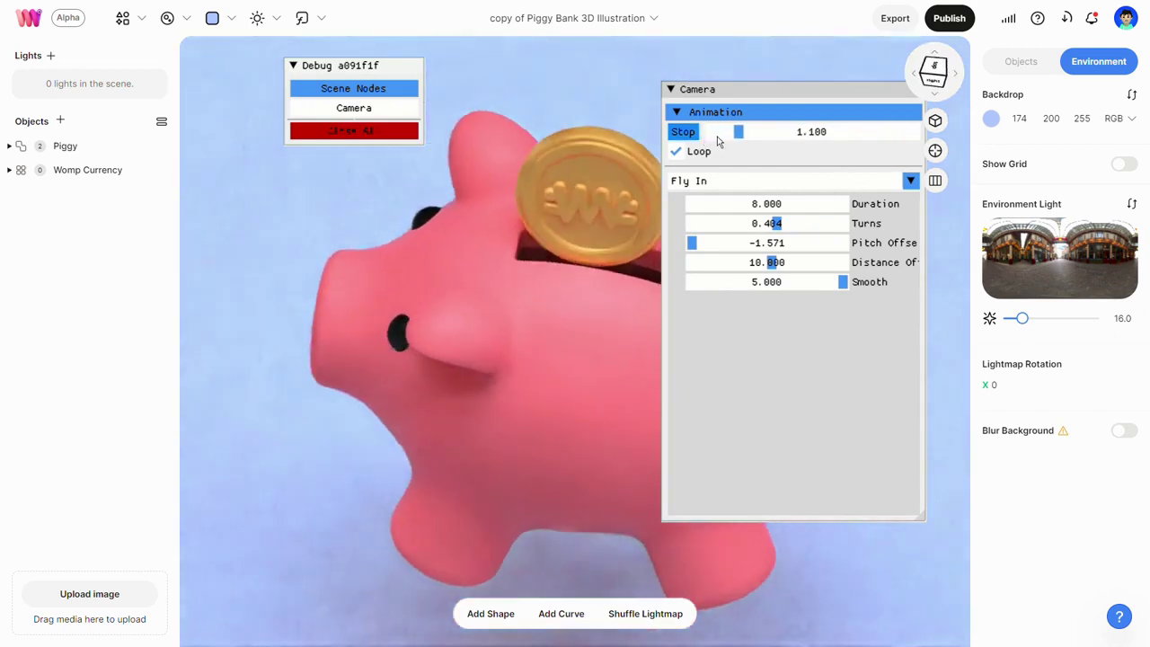
Step: Set the Fly In distance offset to 0.000 and replay the animation from time zero
click(748, 136)
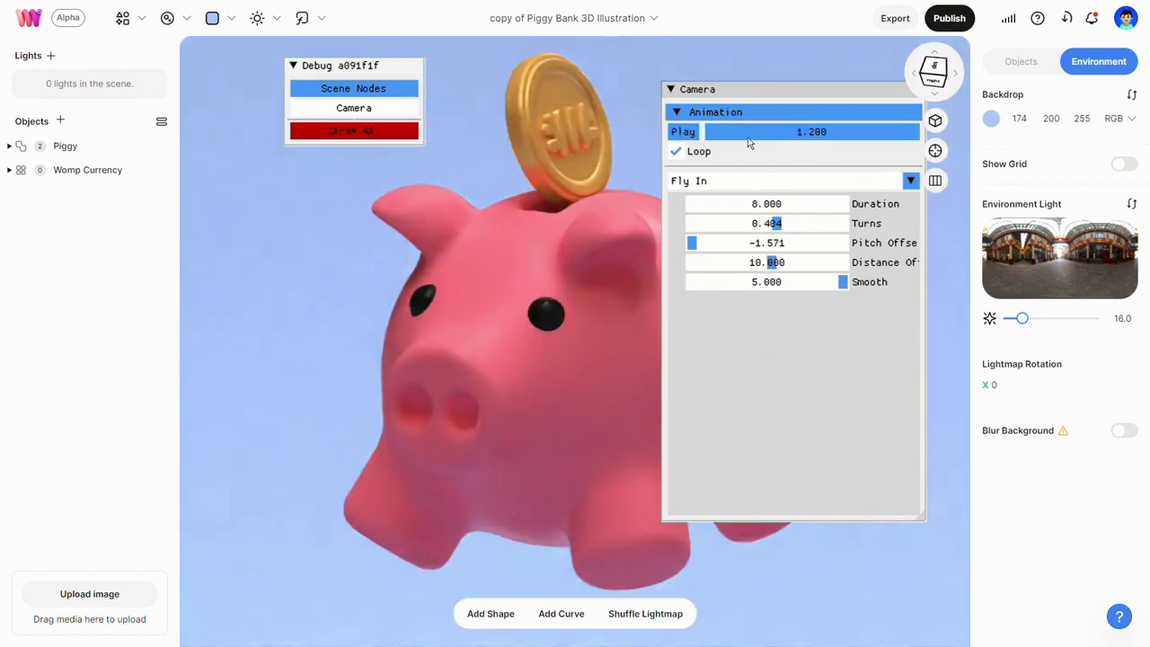
click(688, 137)
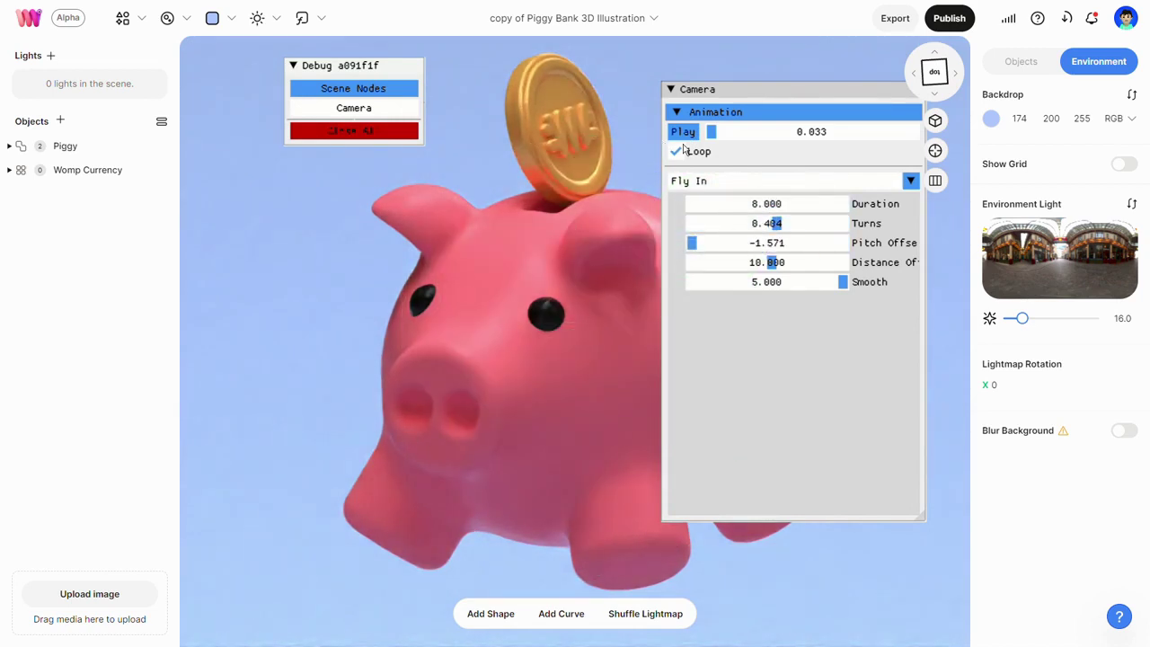
click(693, 140)
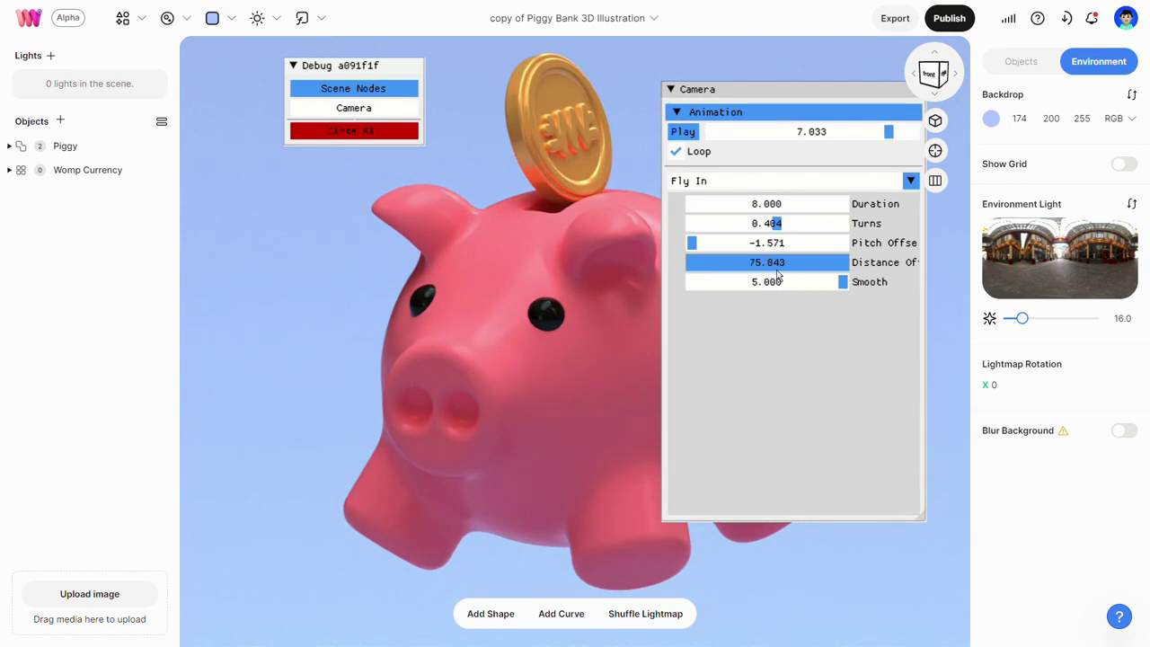
text(0.000)
click(695, 137)
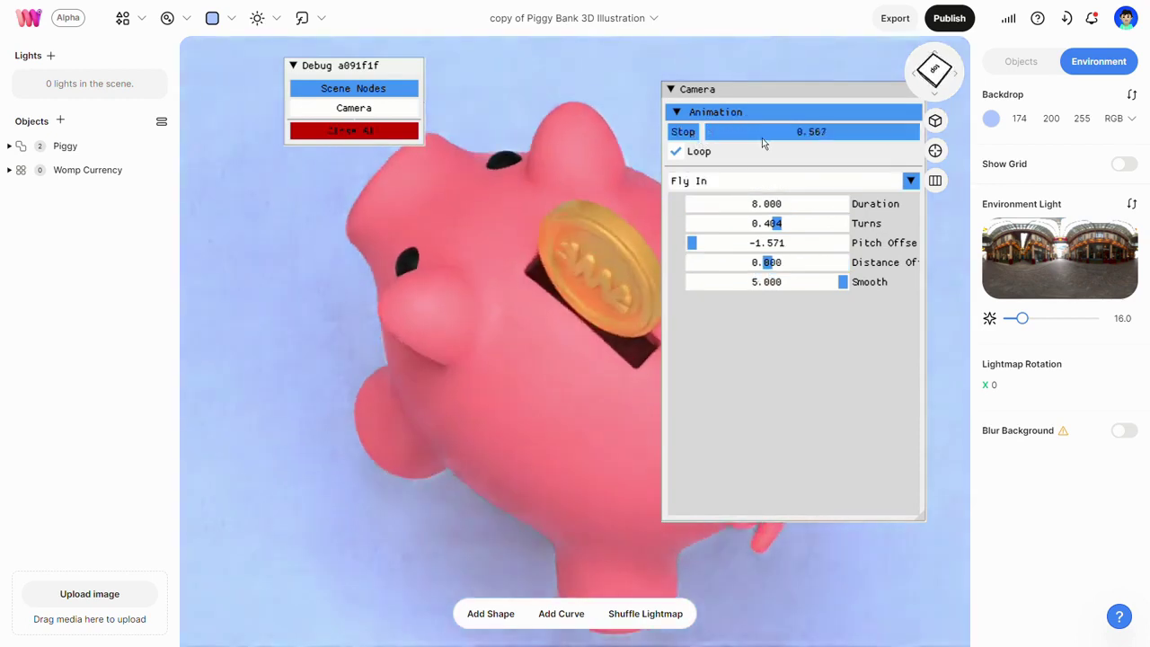
Step: Preview Smooth at 1.000, then set Turns to 0.000 with Smooth back at 5.000
click(693, 137)
drag(686, 294, 685, 293)
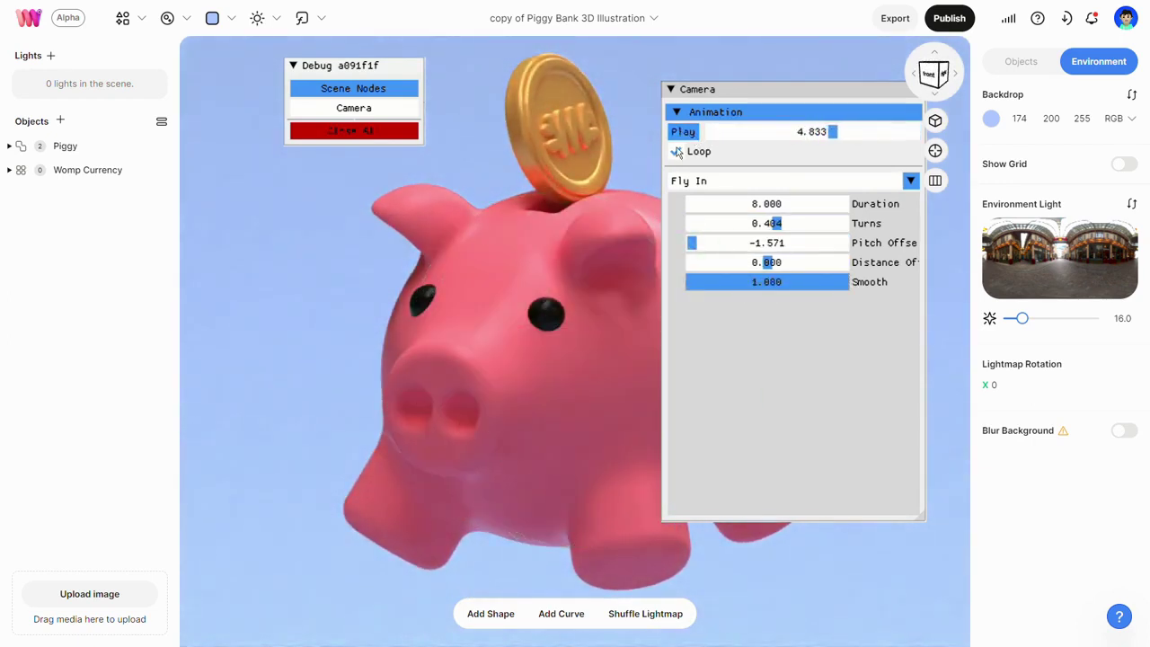
click(682, 134)
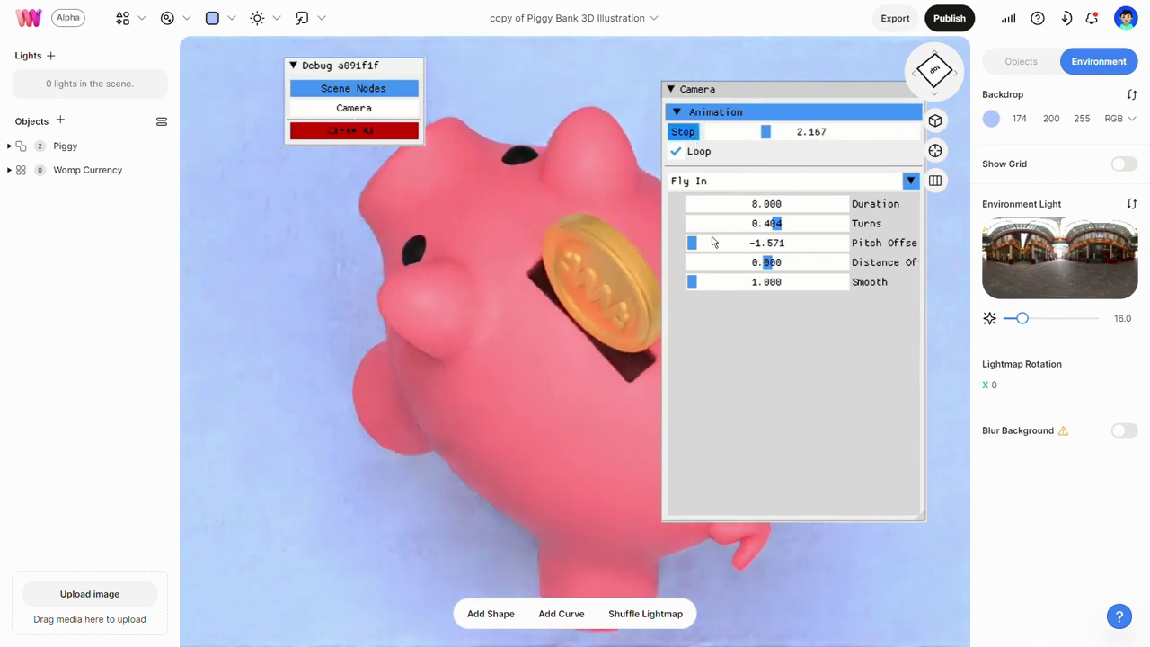
click(705, 285)
click(758, 225)
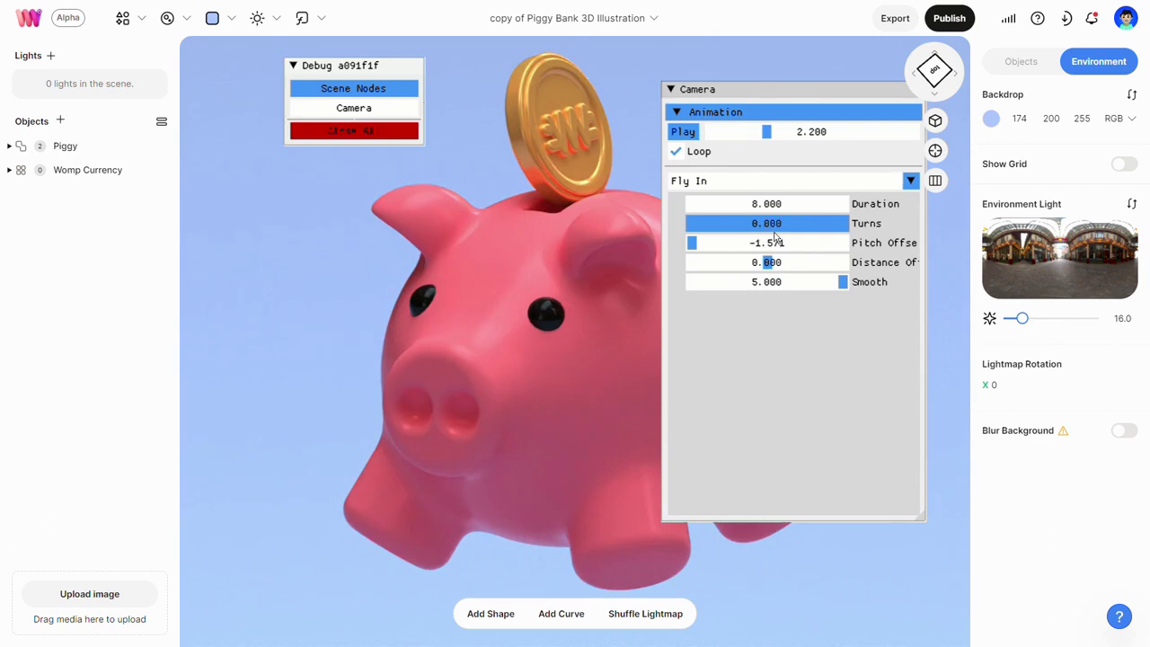
Step: Preview the zero-turn Fly In animation, scrubbing back near the start, then stop it
click(699, 134)
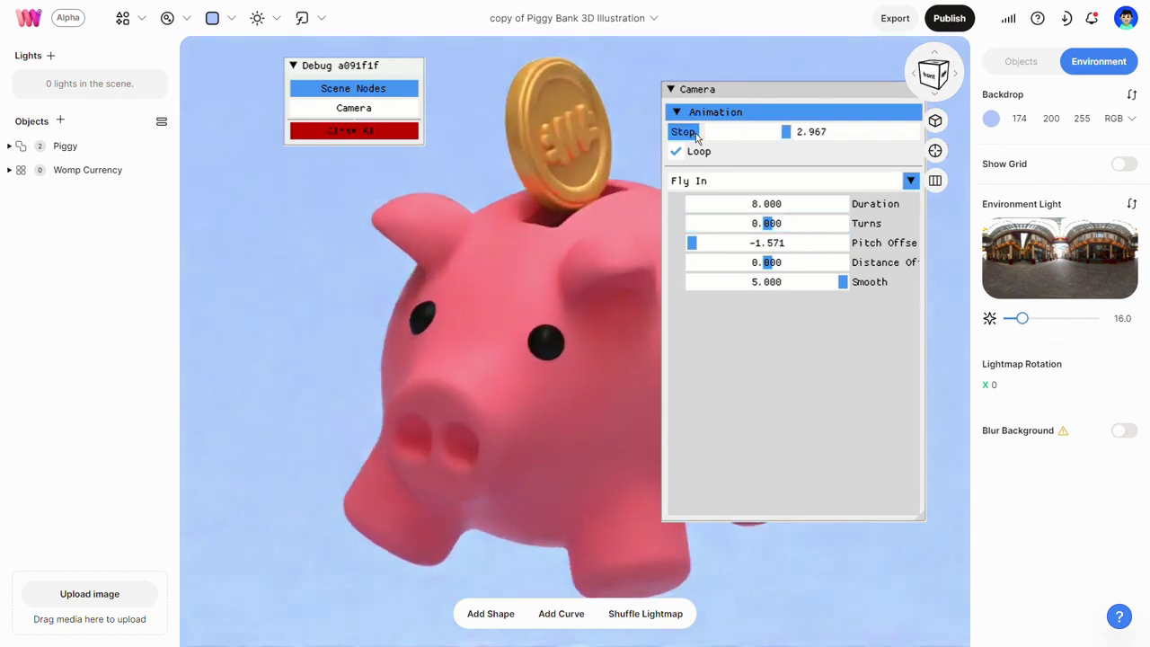
drag(803, 131, 715, 146)
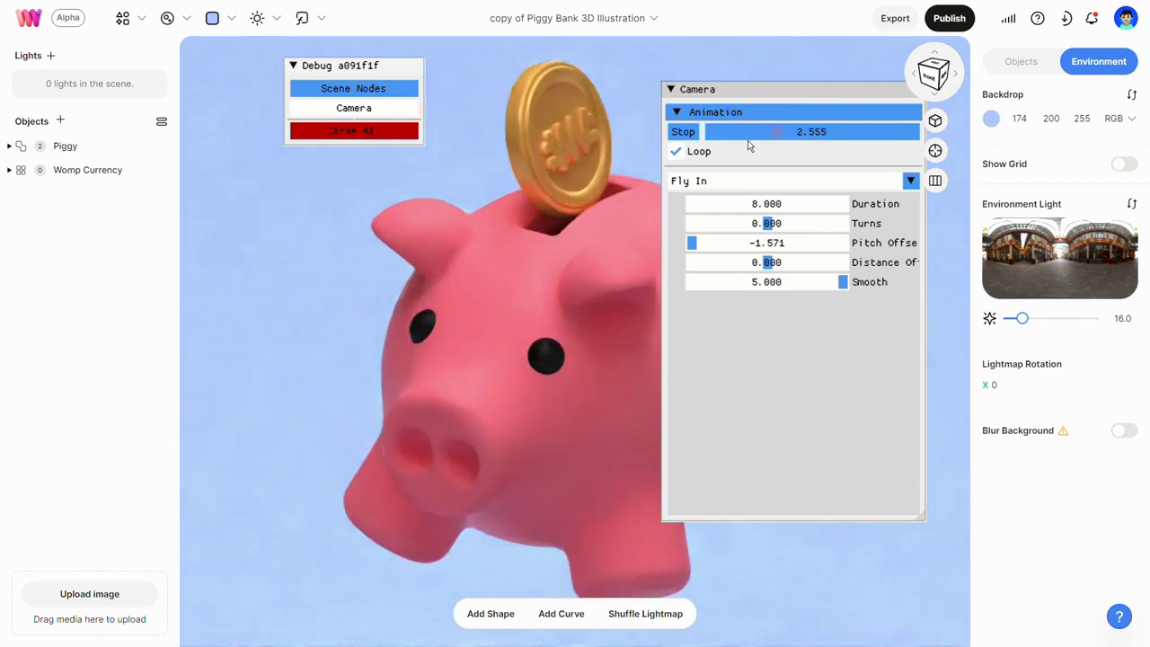
click(710, 135)
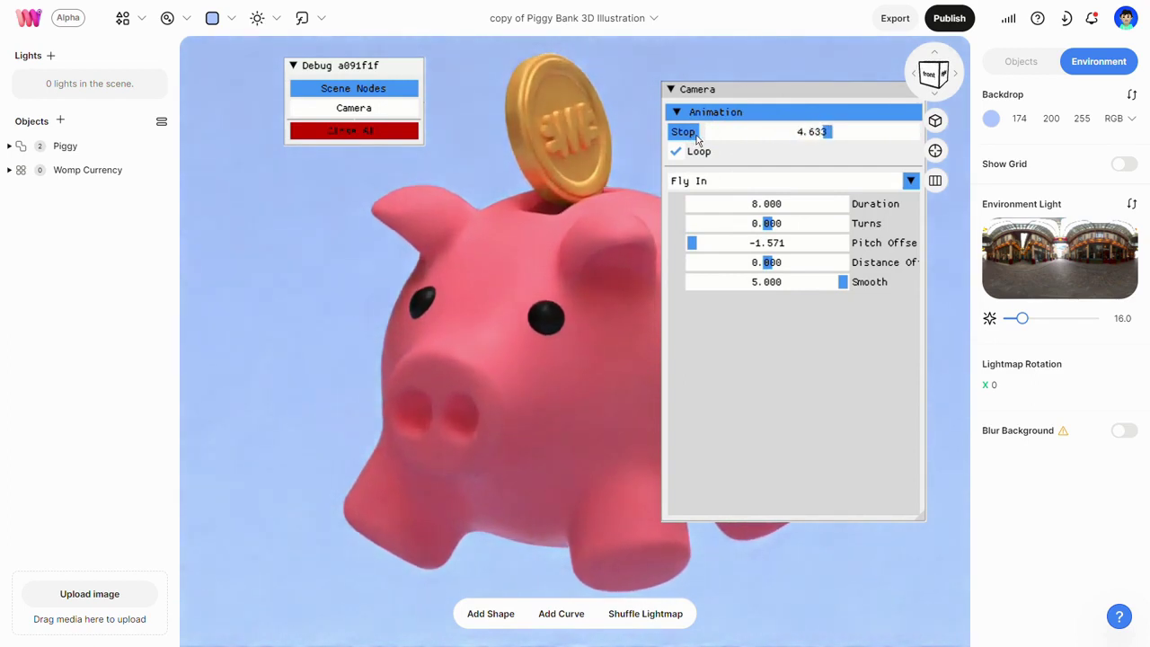
click(697, 136)
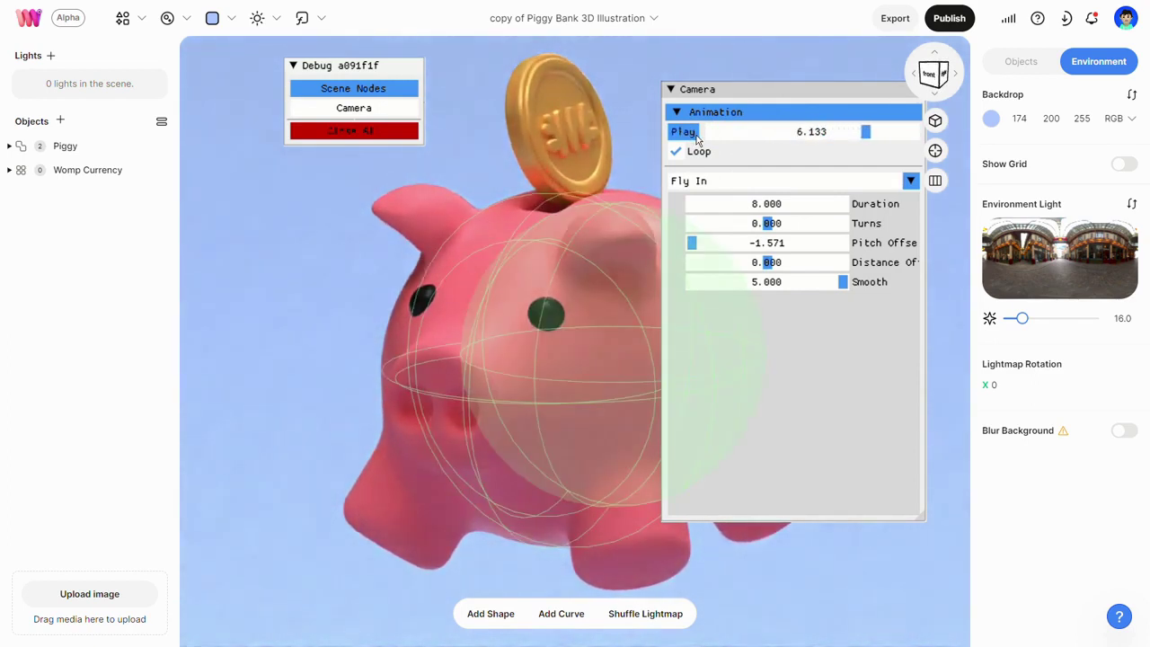
click(911, 182)
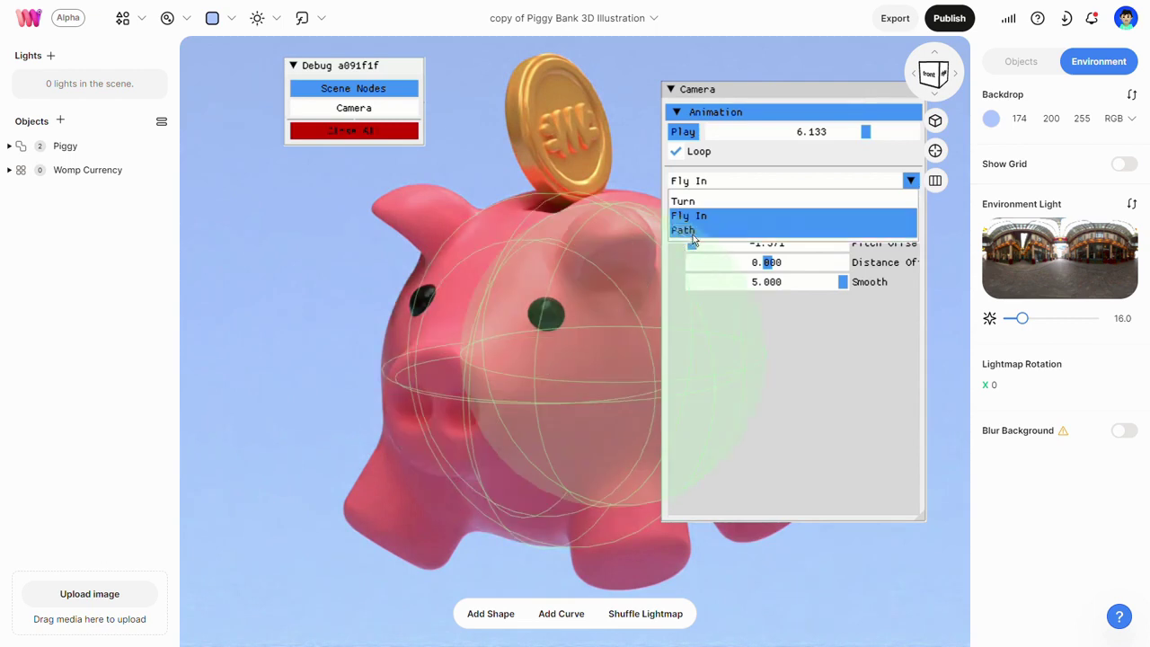
Step: Switch the camera animation to Path mode and add the first path point
click(692, 231)
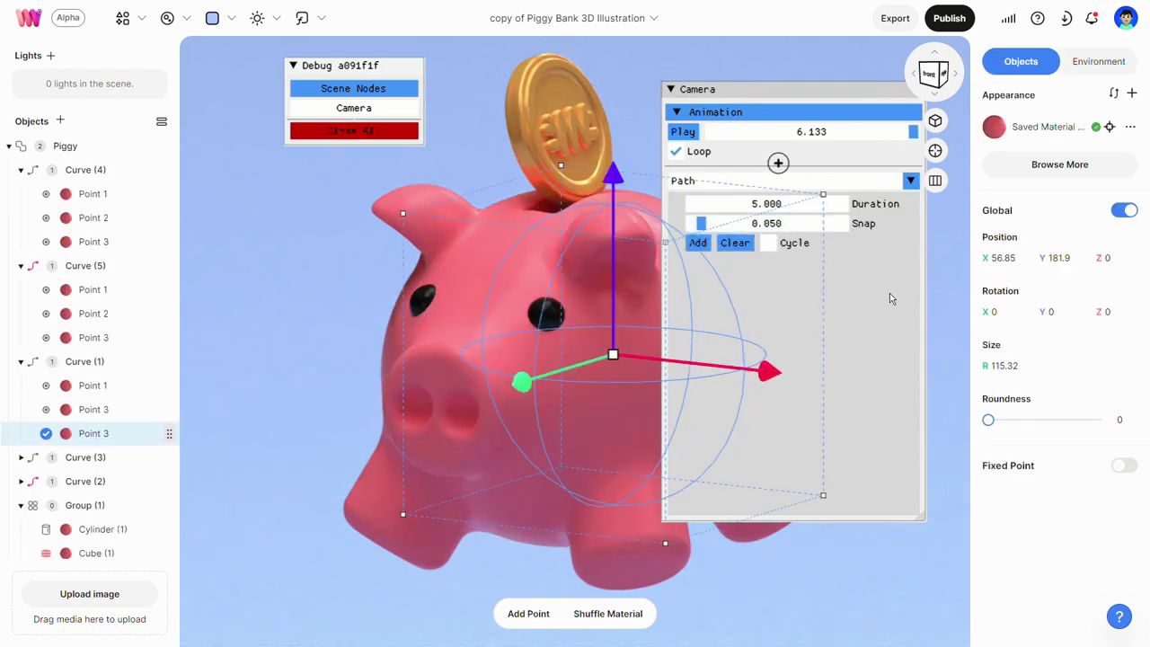
key(Escape)
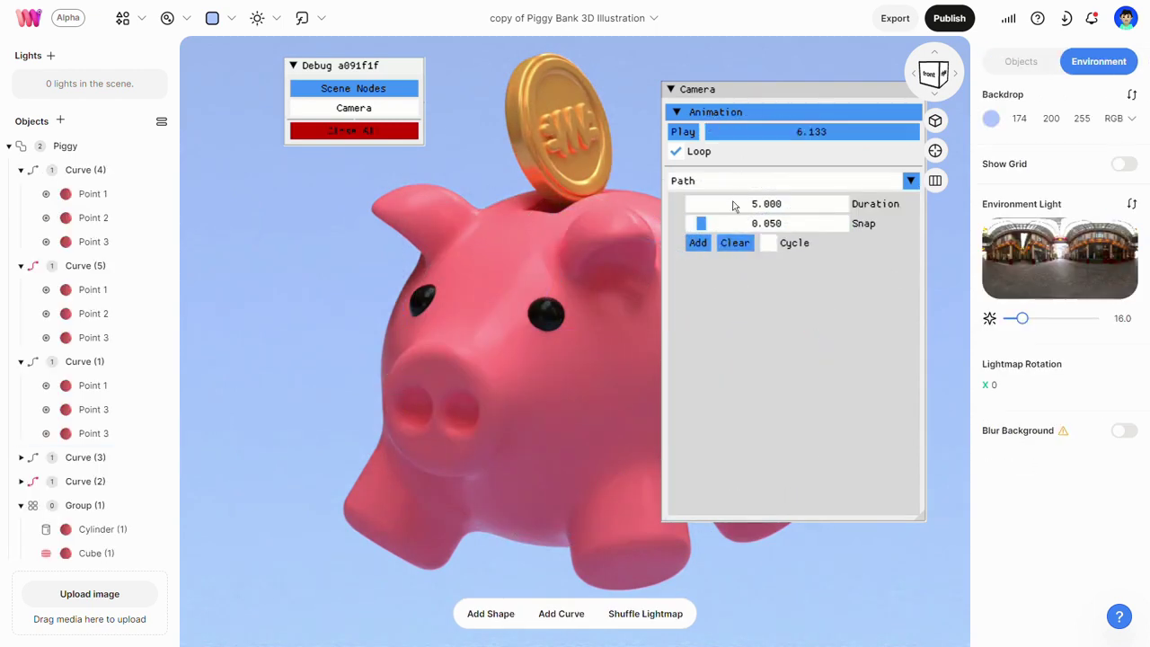
mouse_move(807, 99)
mouse_down()
mouse_move(904, 140)
mouse_move(785, 153)
mouse_up()
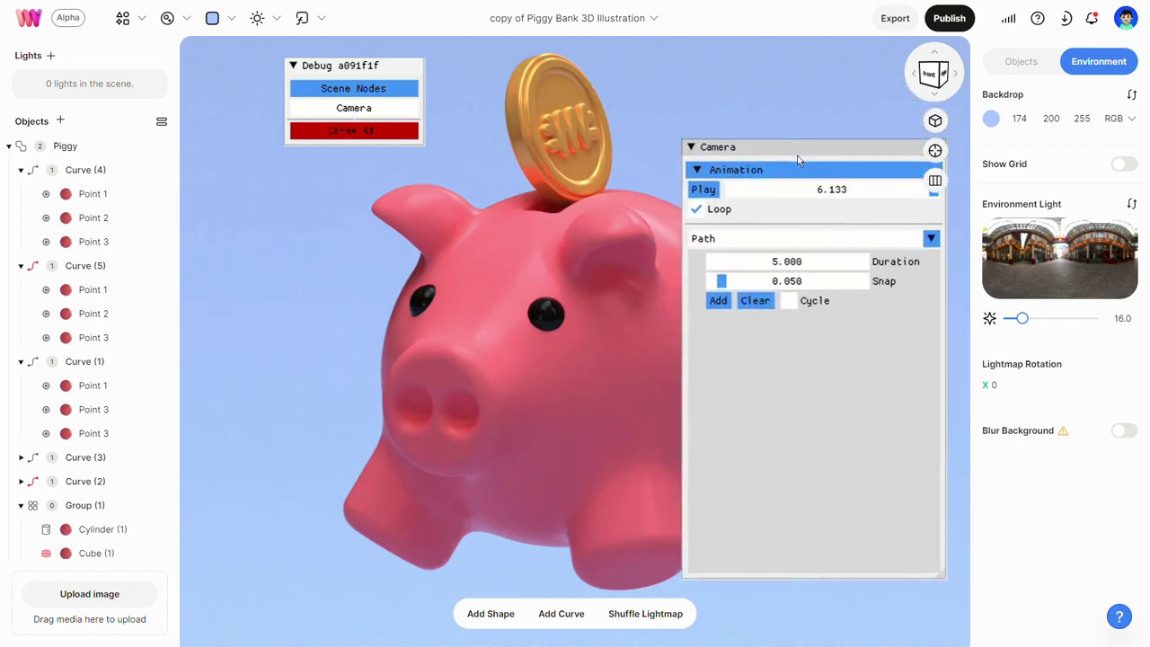
click(723, 302)
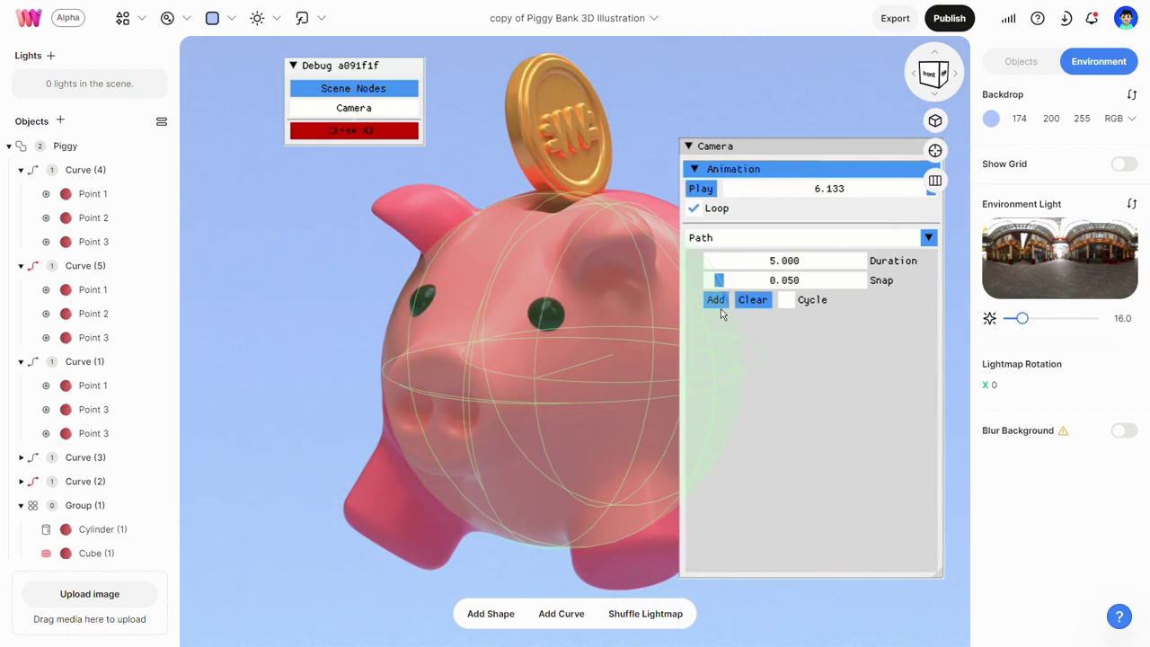
click(720, 306)
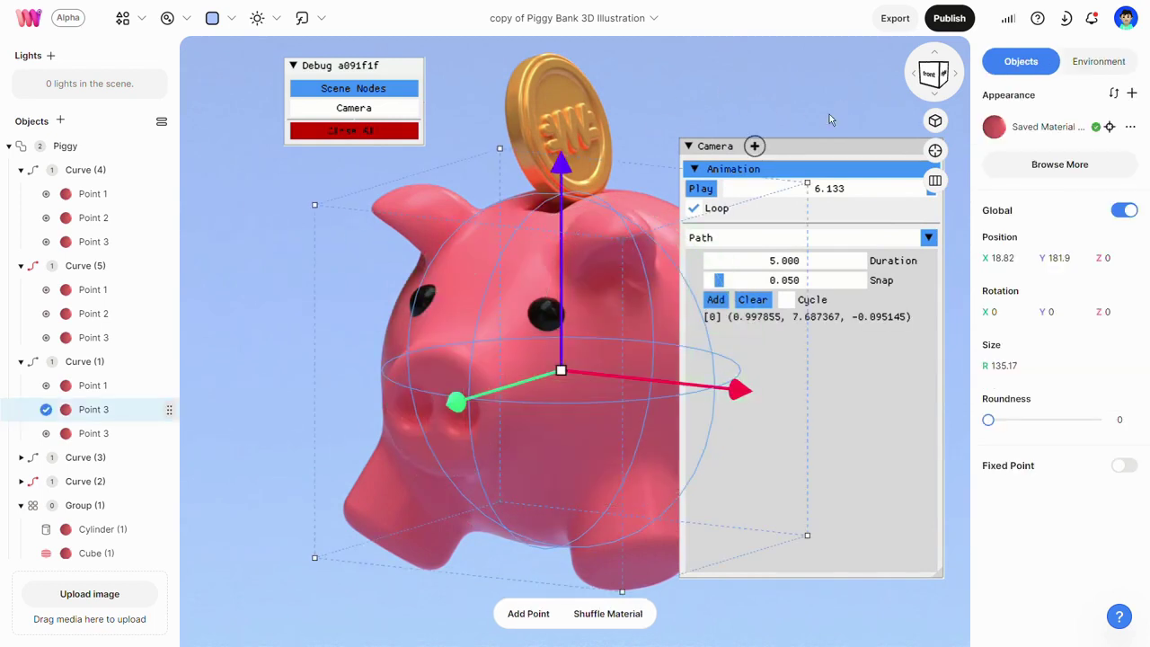
Step: Orbit to behind, left, top and underside views, adding camera path points
drag(829, 114, 316, 101)
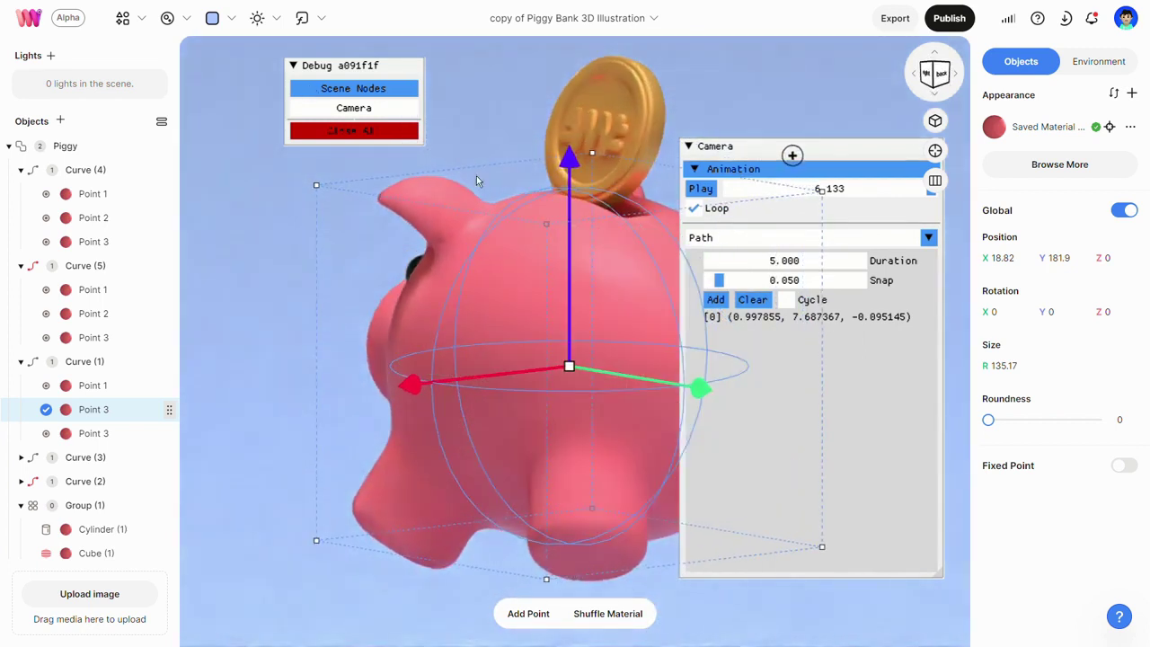
drag(854, 108, 790, 290)
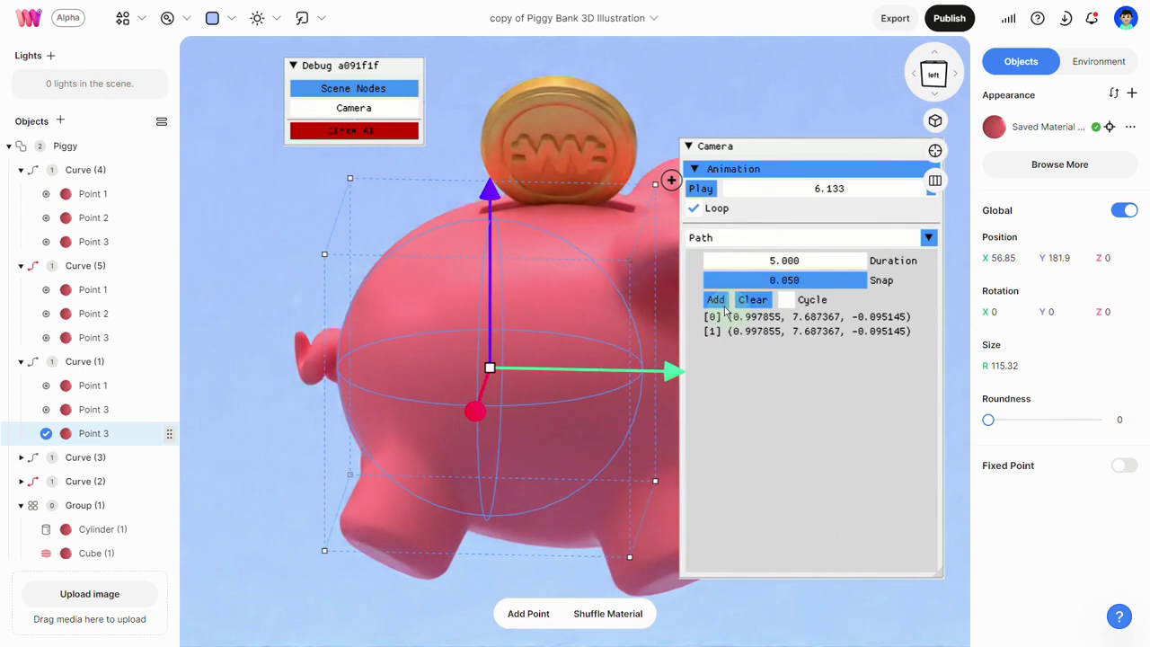
click(715, 299)
drag(601, 63, 763, 345)
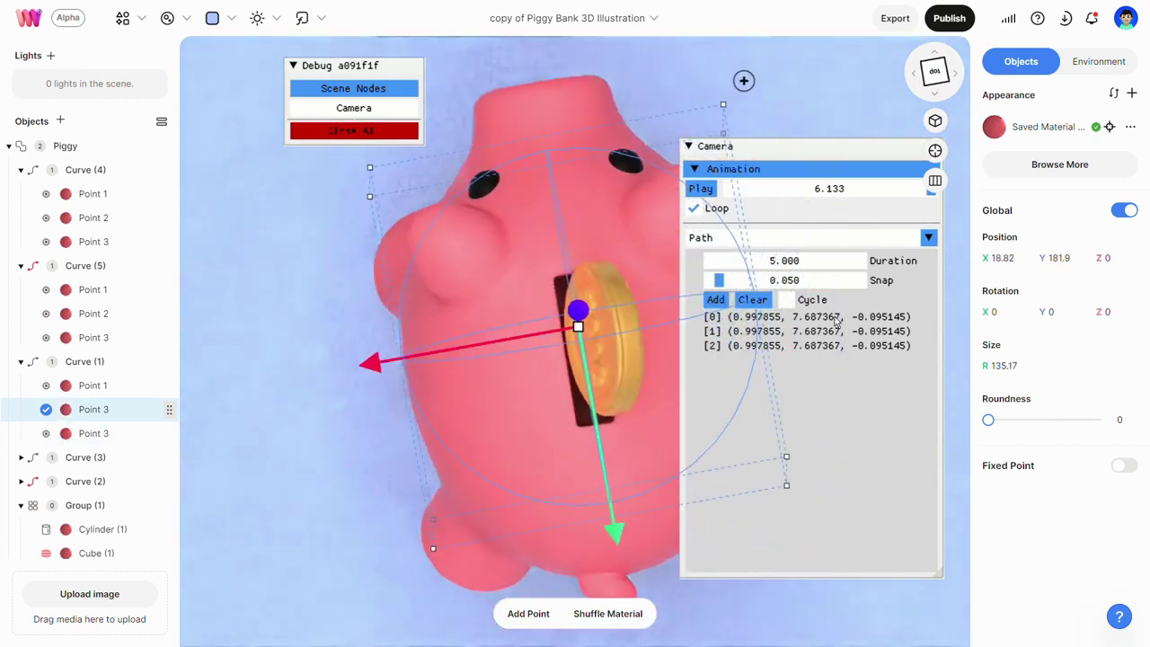
click(715, 299)
mouse_move(631, 348)
mouse_down()
mouse_move(833, 105)
mouse_move(566, 283)
mouse_up()
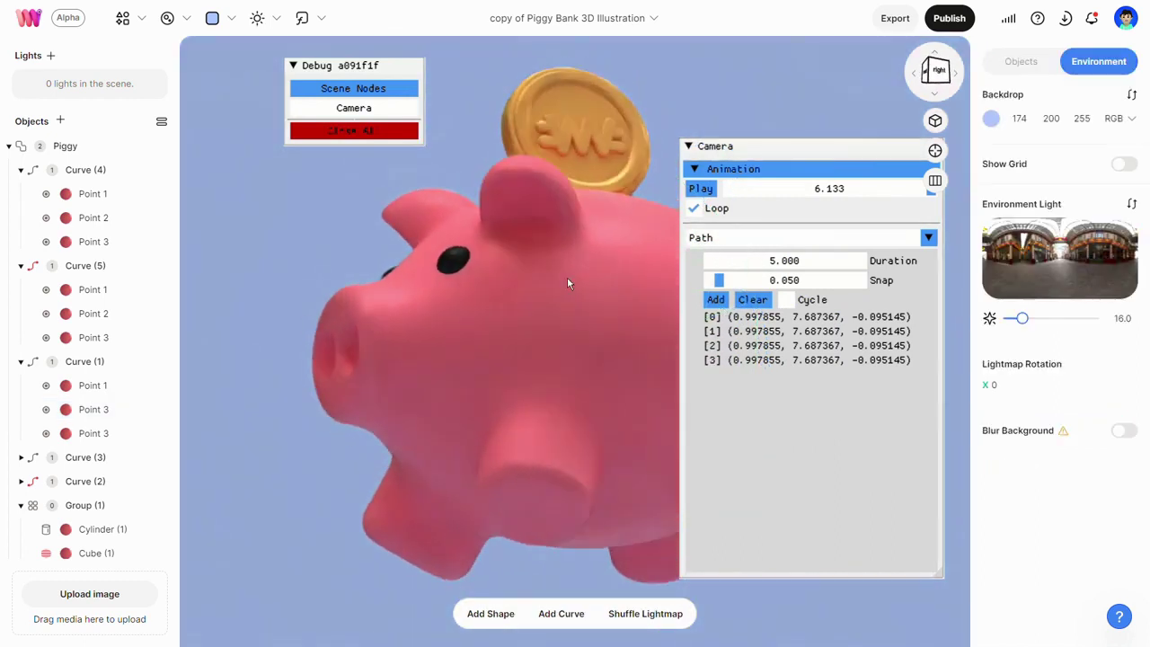
mouse_move(309, 491)
mouse_down()
mouse_move(545, 261)
mouse_move(638, 129)
mouse_move(680, 226)
mouse_up()
click(723, 317)
Step: Add two more path points from a side view and preview the path animation
mouse_move(822, 126)
mouse_down()
mouse_move(500, 527)
mouse_move(587, 567)
mouse_up()
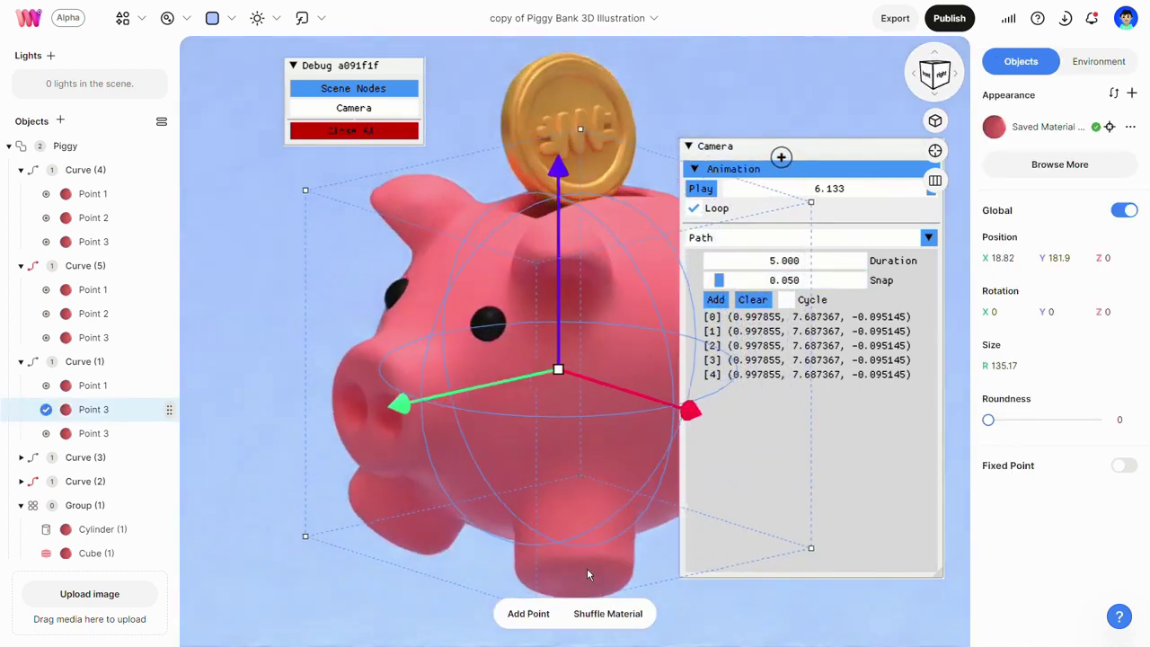
double_click(723, 303)
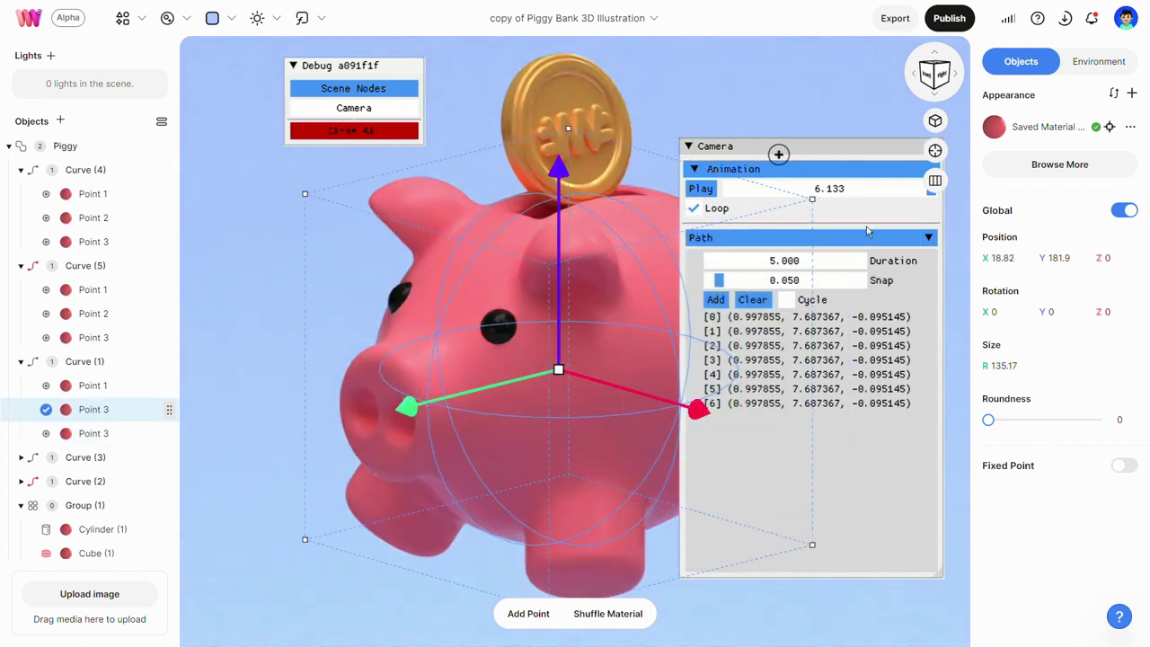
click(705, 190)
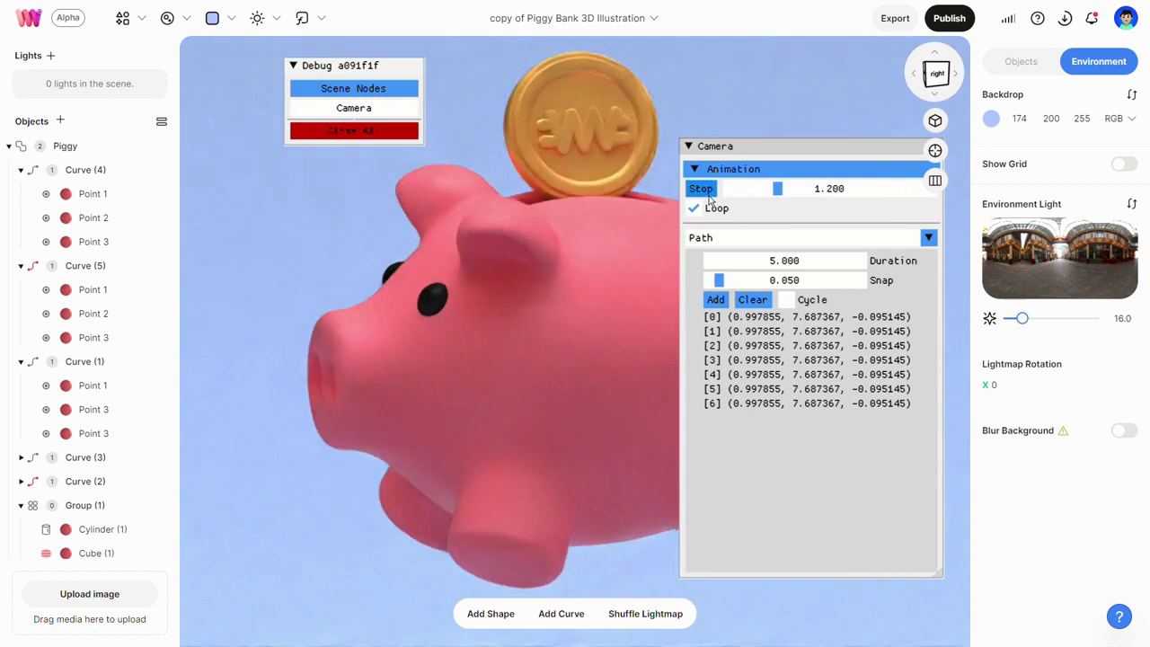
click(708, 192)
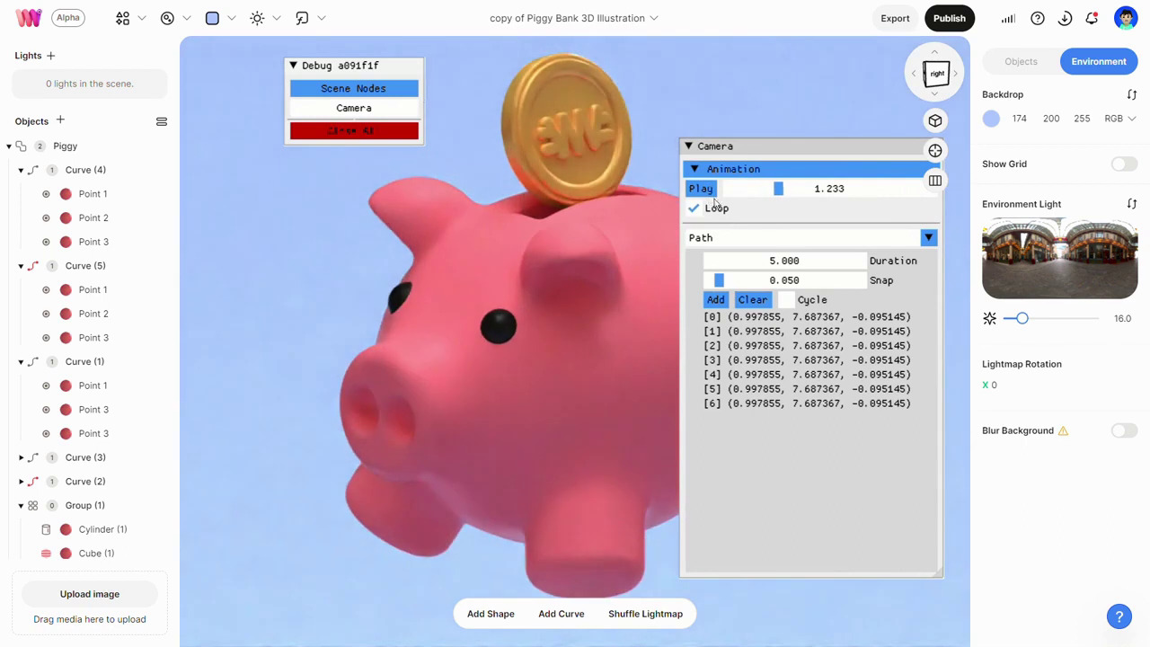
click(754, 238)
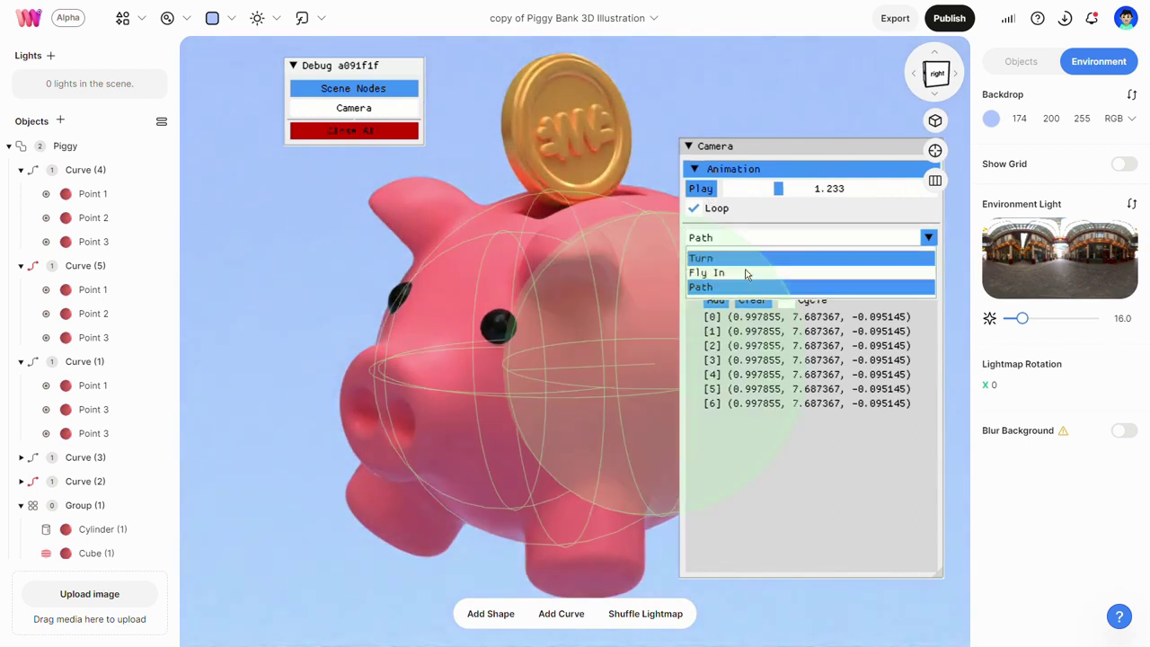
Step: Switch back to Turn mode, set its duration to 5.100 seconds and preview the spin
click(746, 256)
click(716, 199)
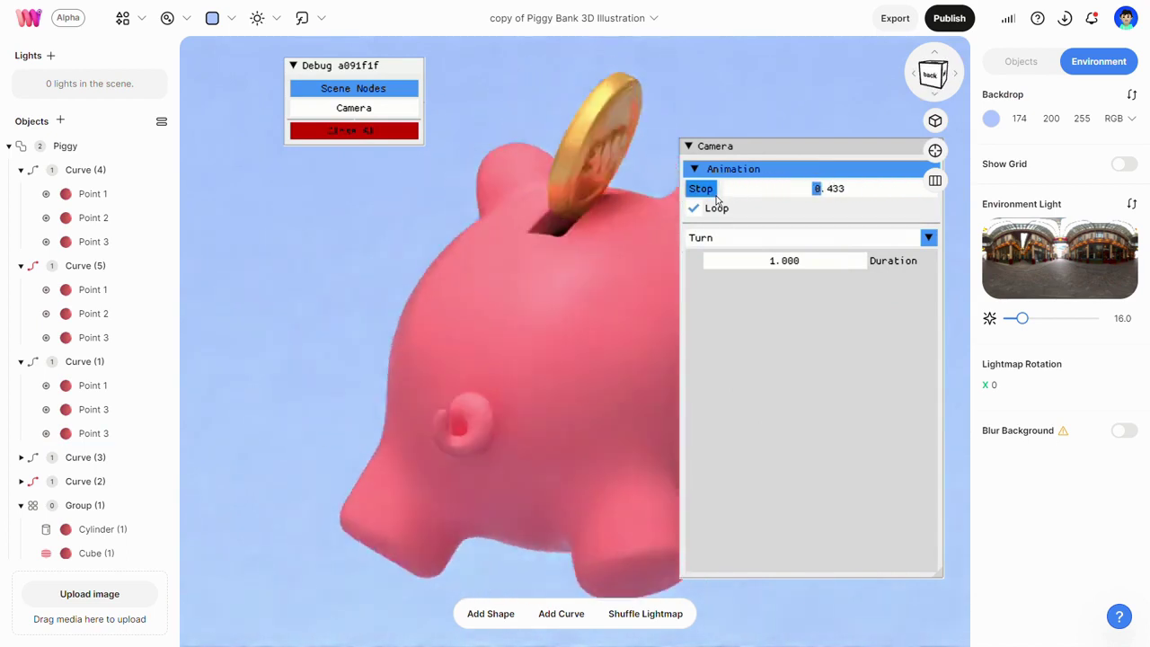
click(710, 190)
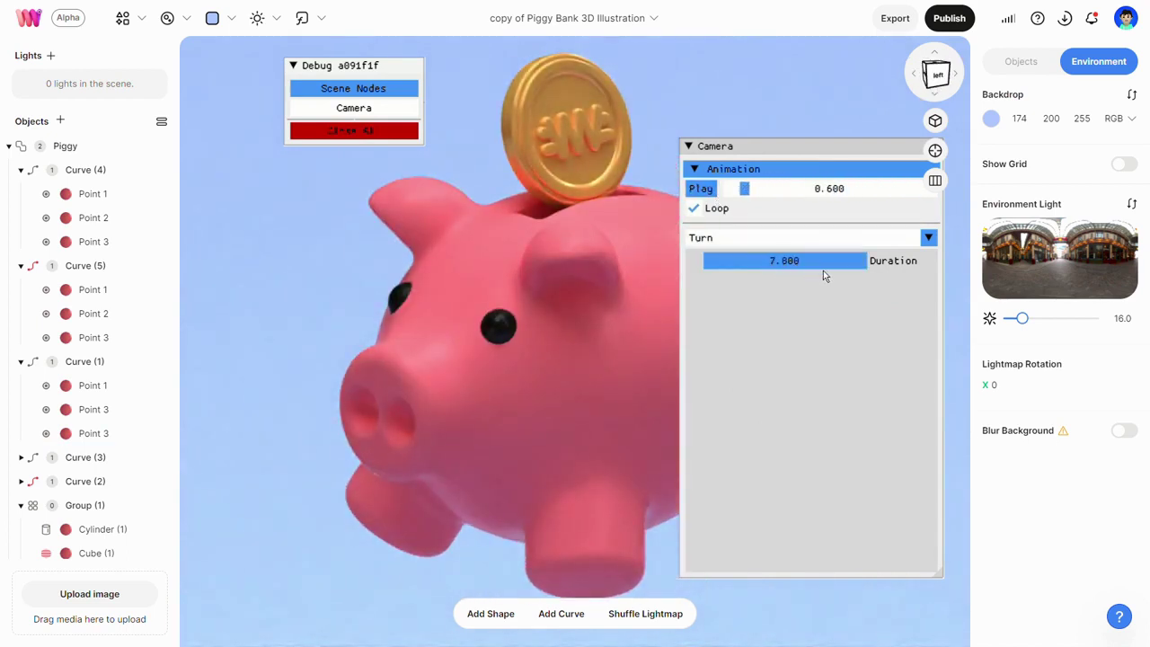
drag(802, 269, 800, 274)
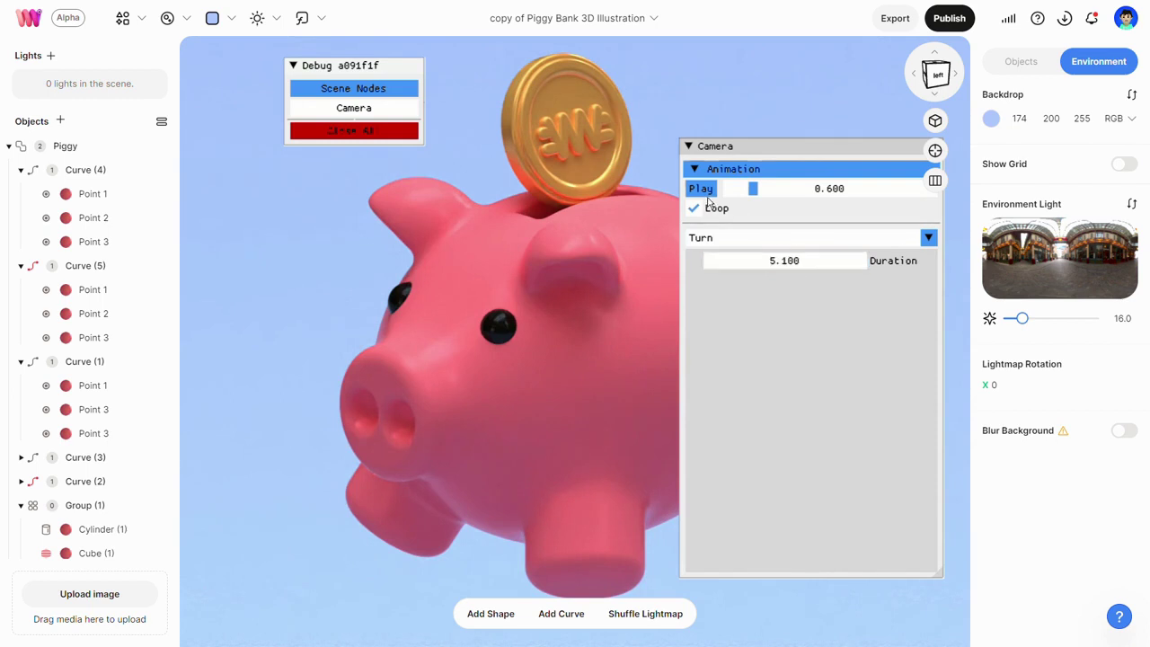
click(709, 192)
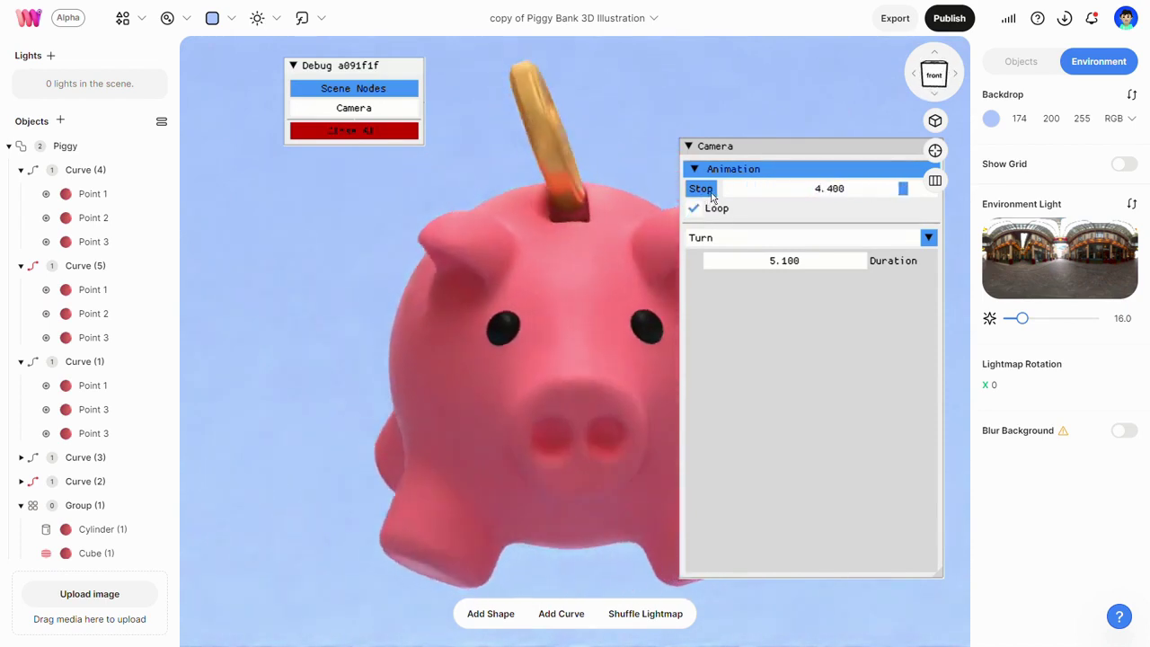
click(702, 189)
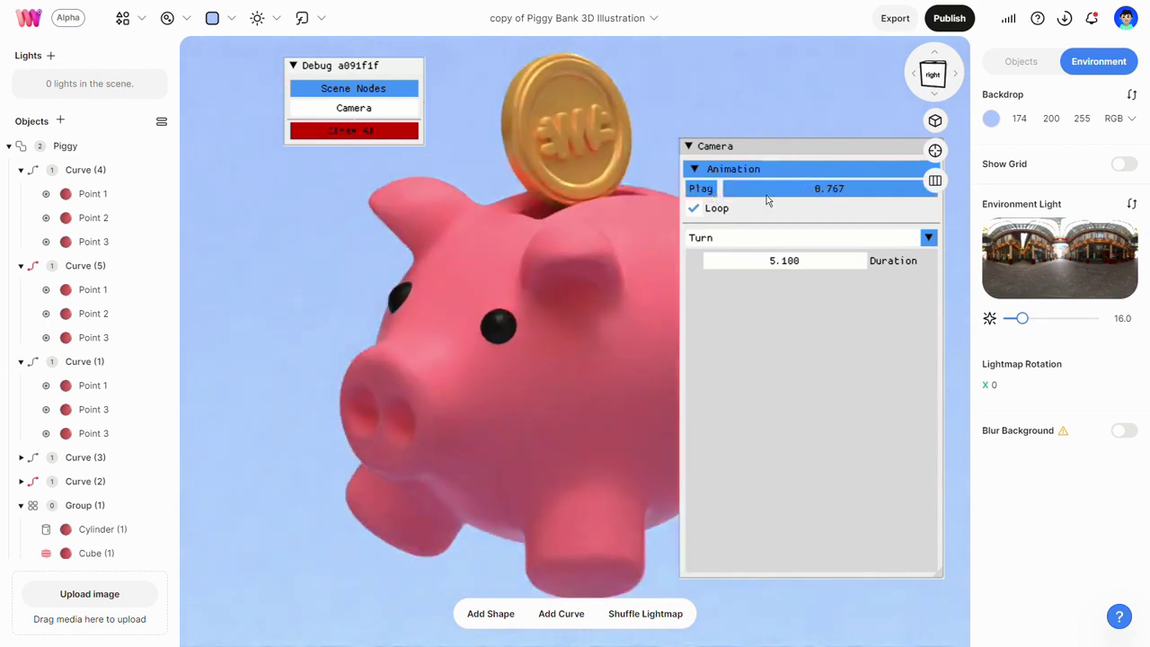
Step: Record a 6-second test clip of the turning camera, then dismiss its export unrendered
click(904, 19)
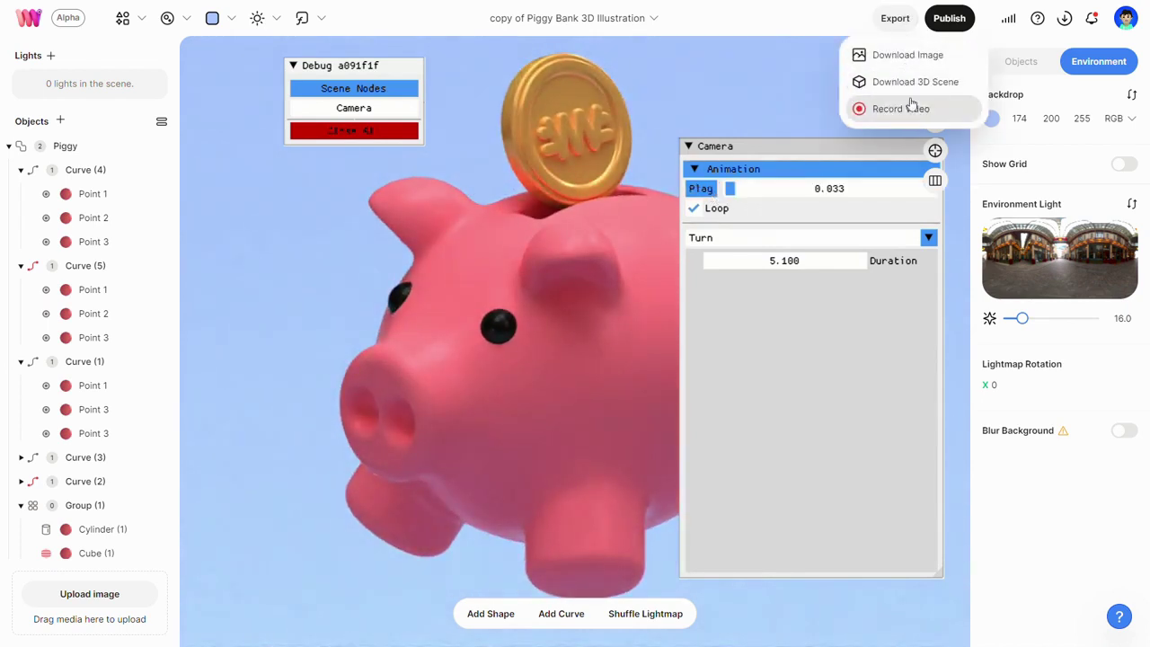
click(916, 109)
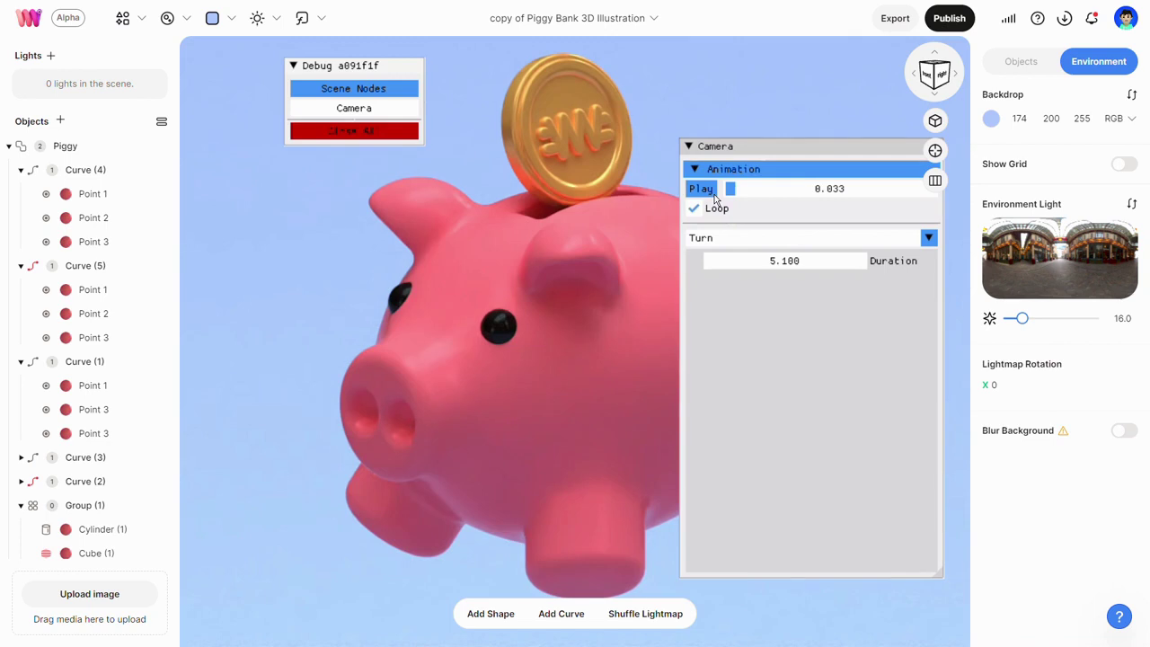
click(713, 192)
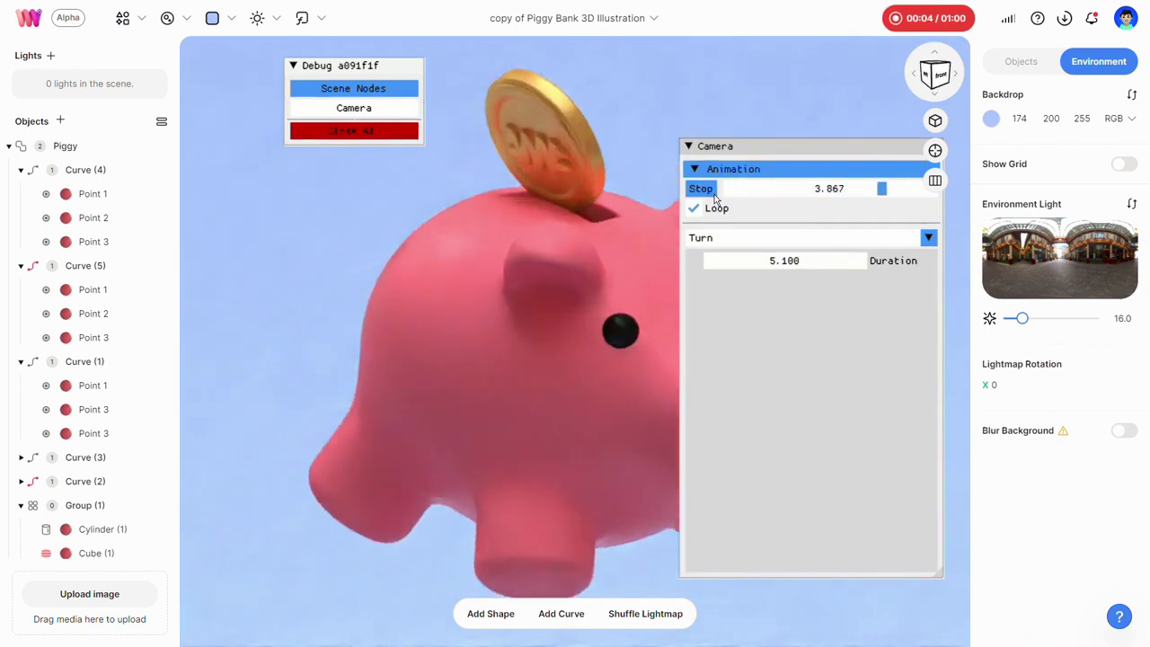
click(732, 188)
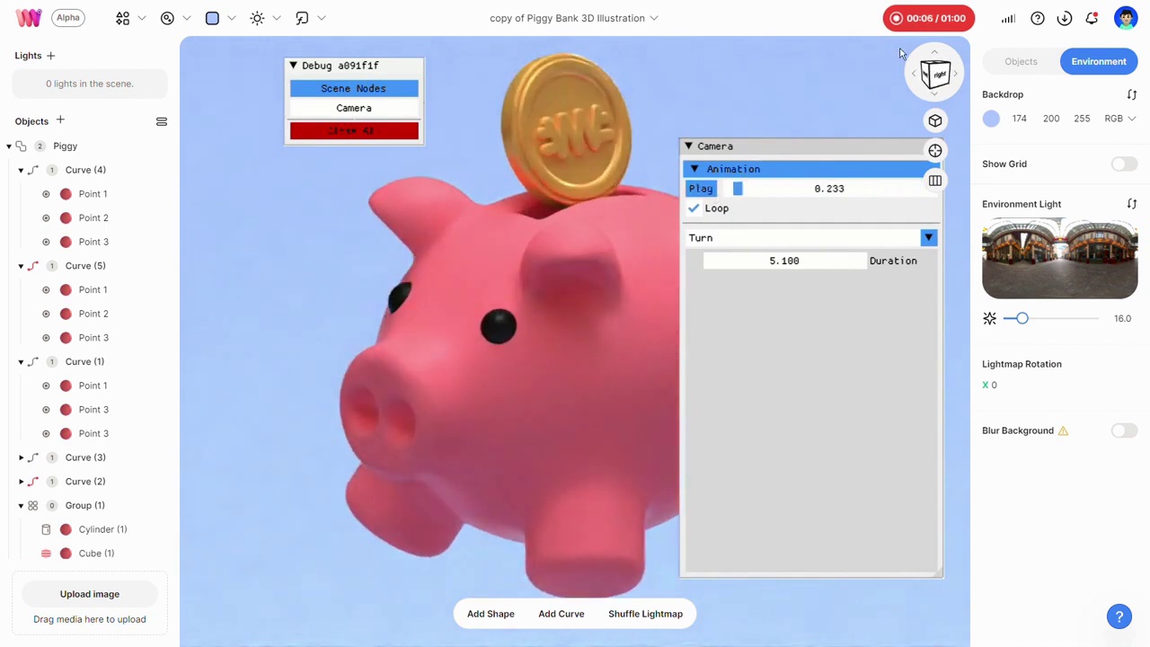
click(926, 22)
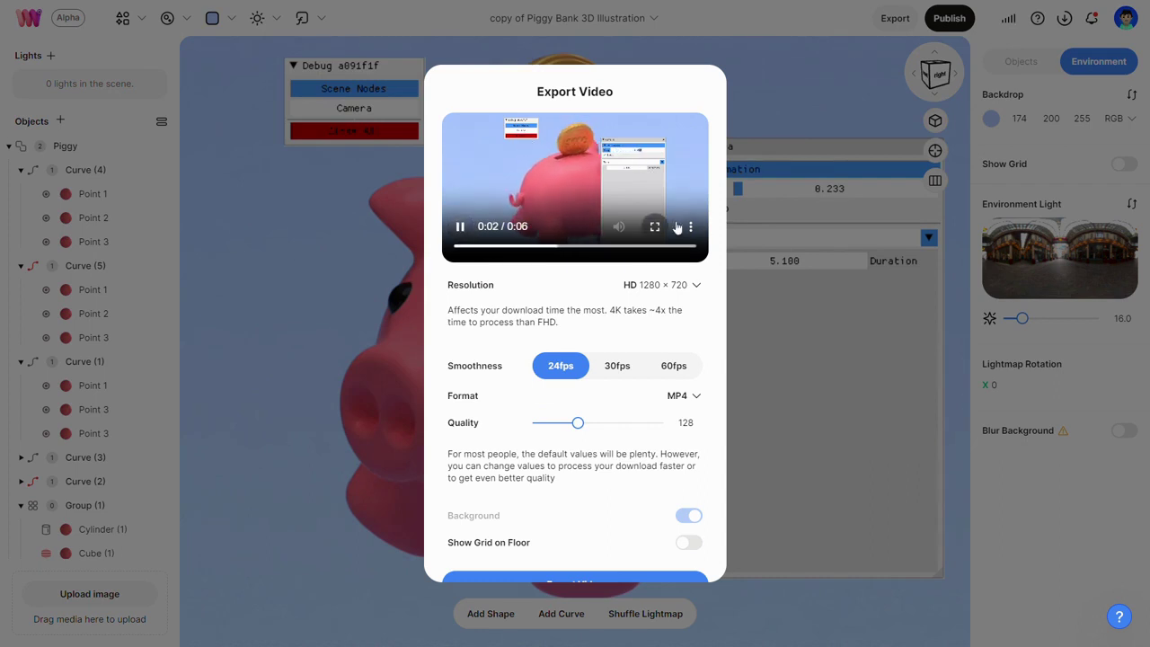
click(758, 167)
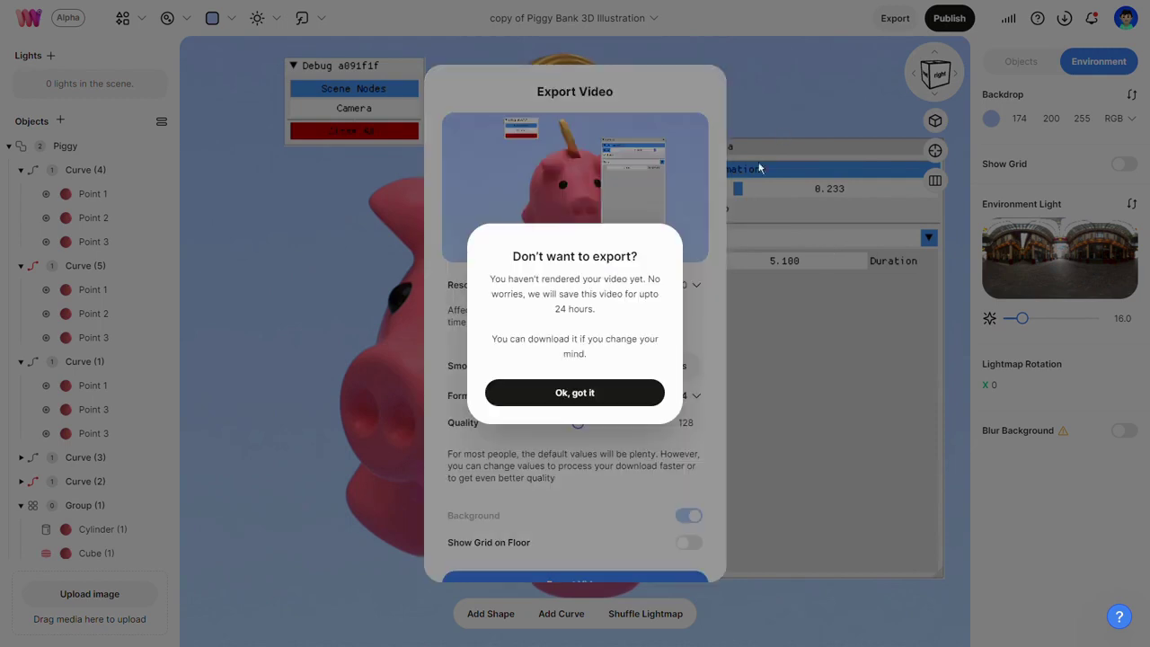
click(604, 392)
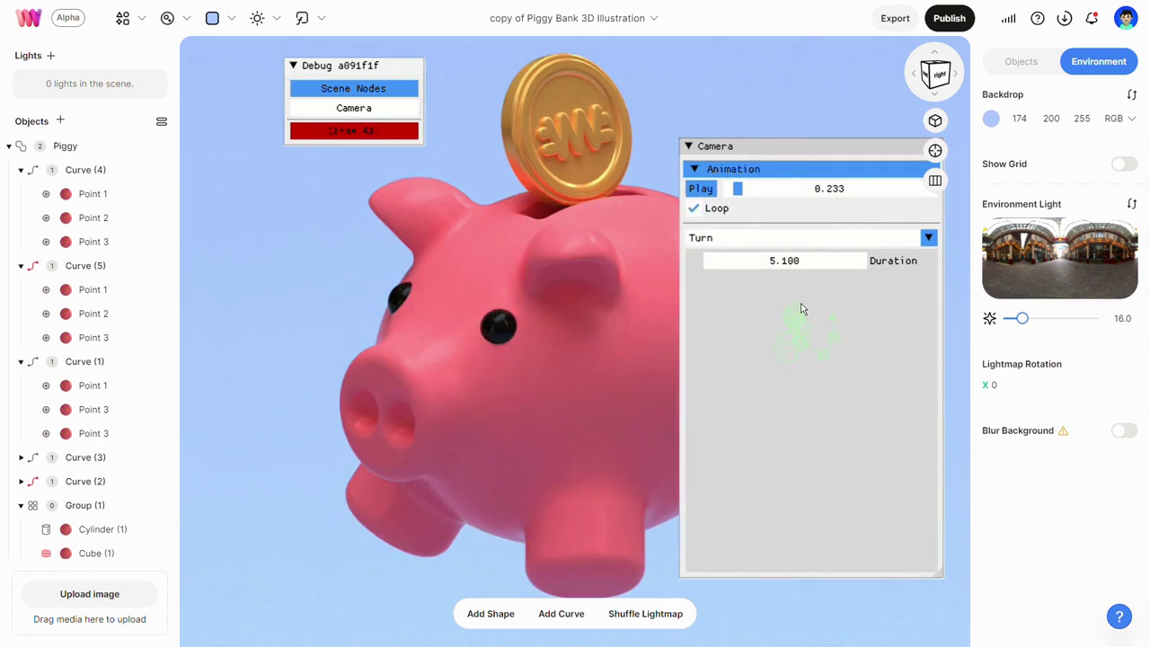
Step: Resume the camera turn, move the Camera panel off the piggy, and close all Debug panels
click(699, 193)
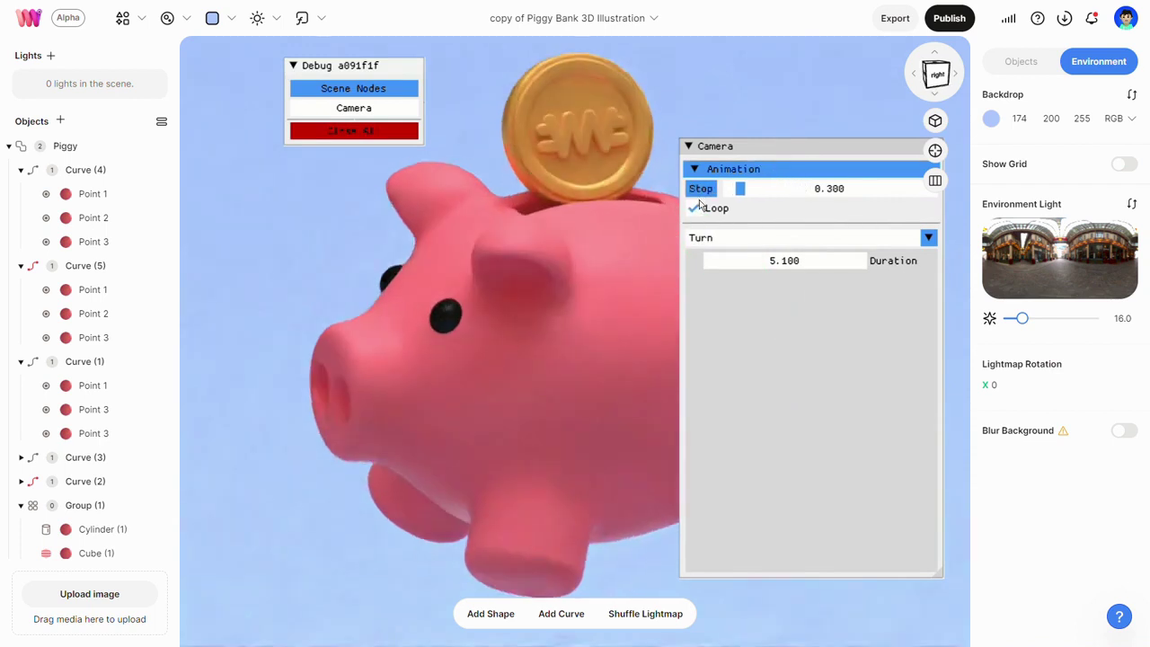
click(293, 66)
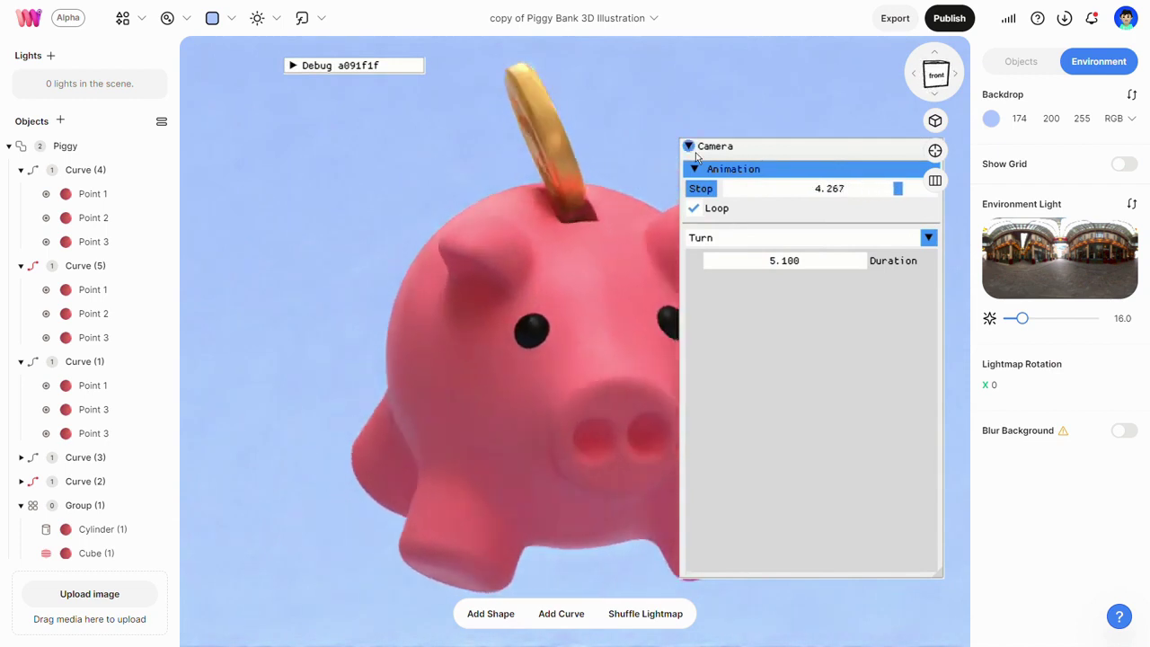
click(687, 146)
mouse_move(741, 154)
mouse_down()
mouse_move(980, 215)
mouse_move(897, 276)
mouse_move(862, 265)
mouse_up()
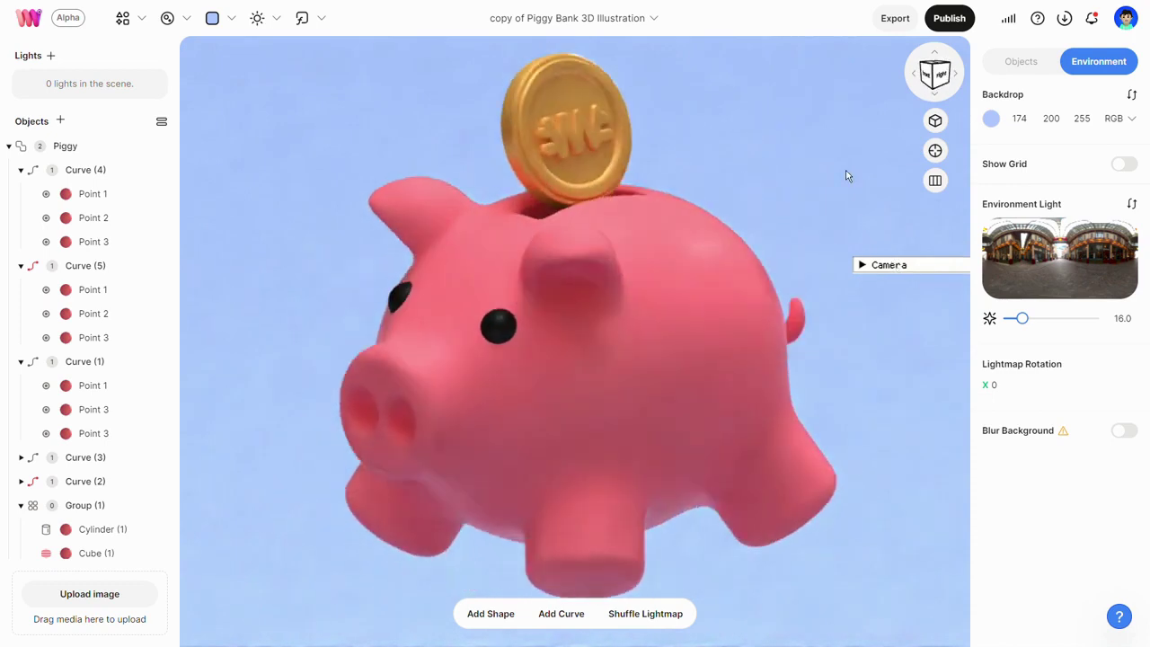
drag(885, 272, 784, 201)
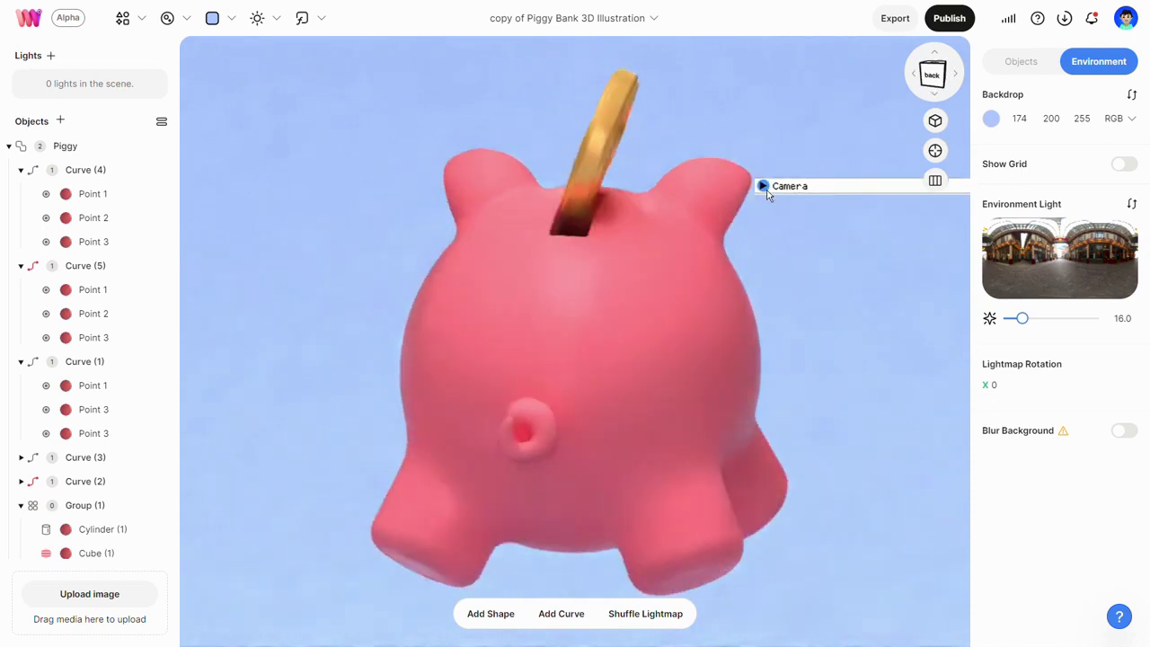
click(293, 67)
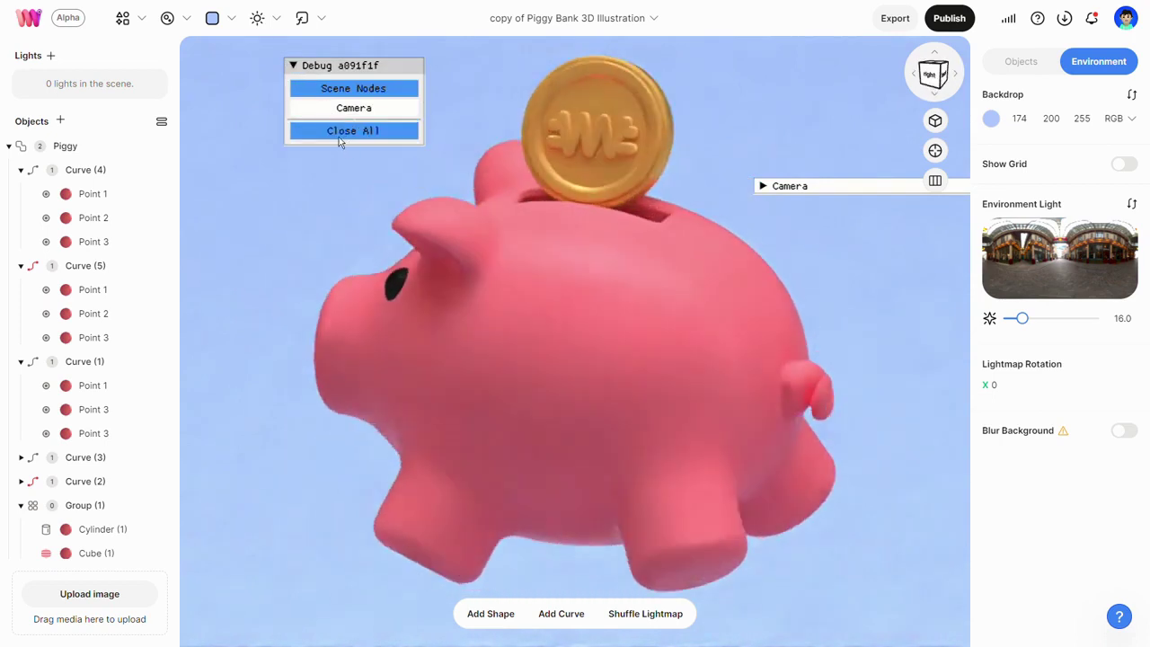
click(344, 139)
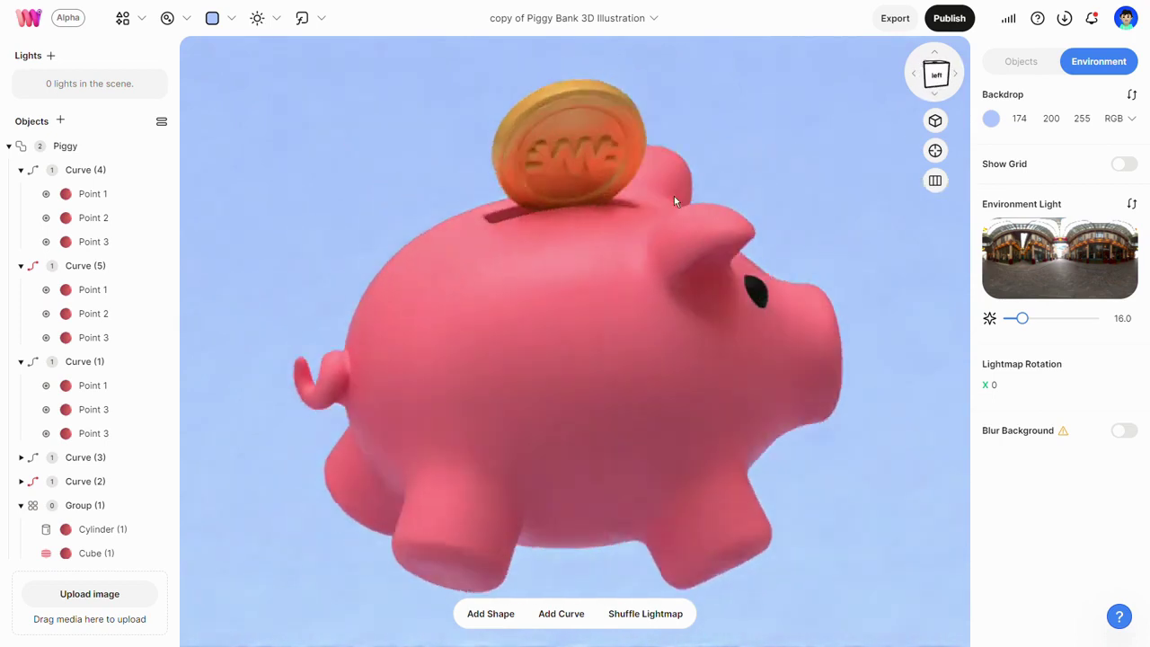
Step: Record a 9-second clip of the turning piggy bank and stop it to open Export Video
click(893, 20)
click(887, 111)
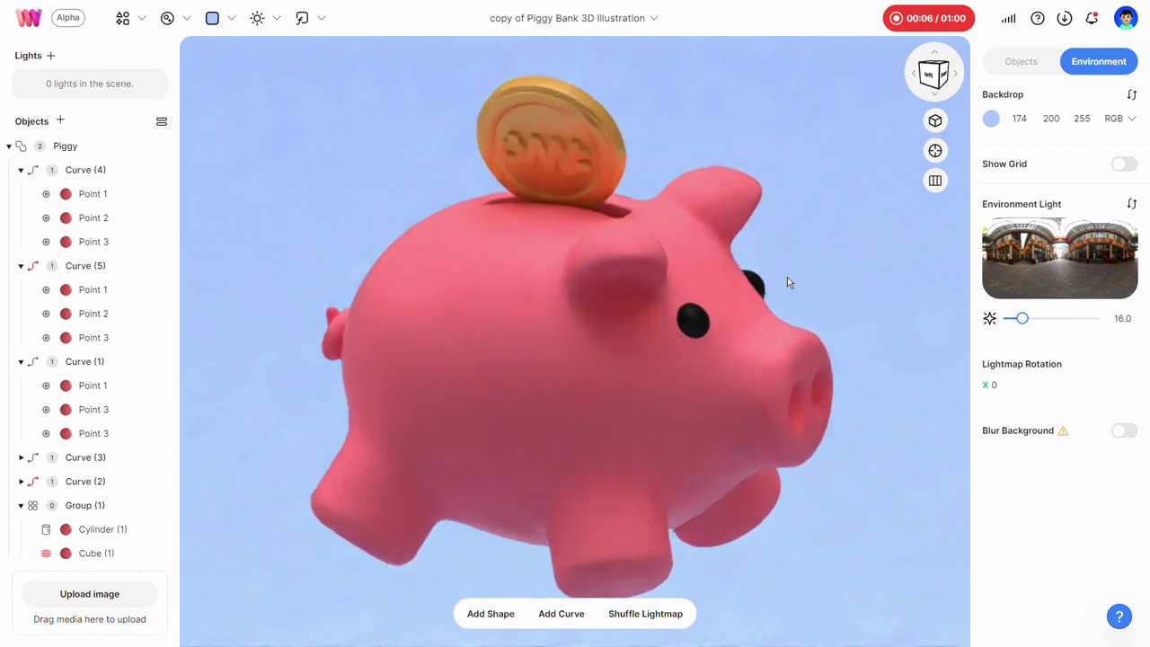
click(916, 18)
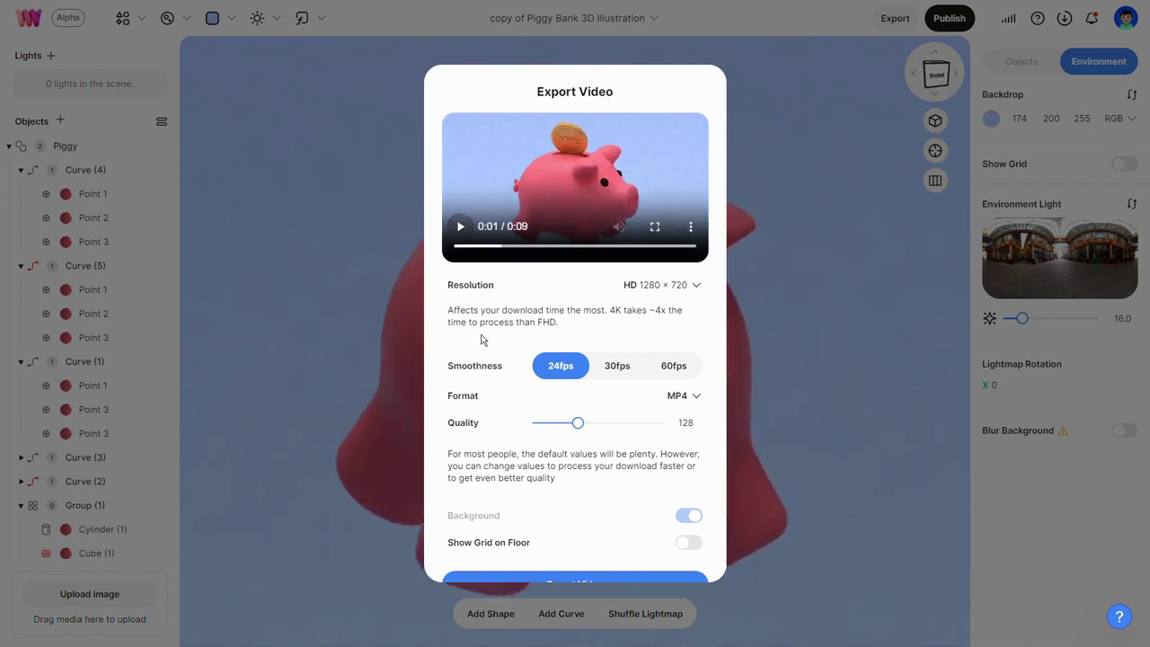
Step: Export the recorded clip as an MP4 video at 2K 2560 × 1440 resolution
scroll(617, 370, down, 1)
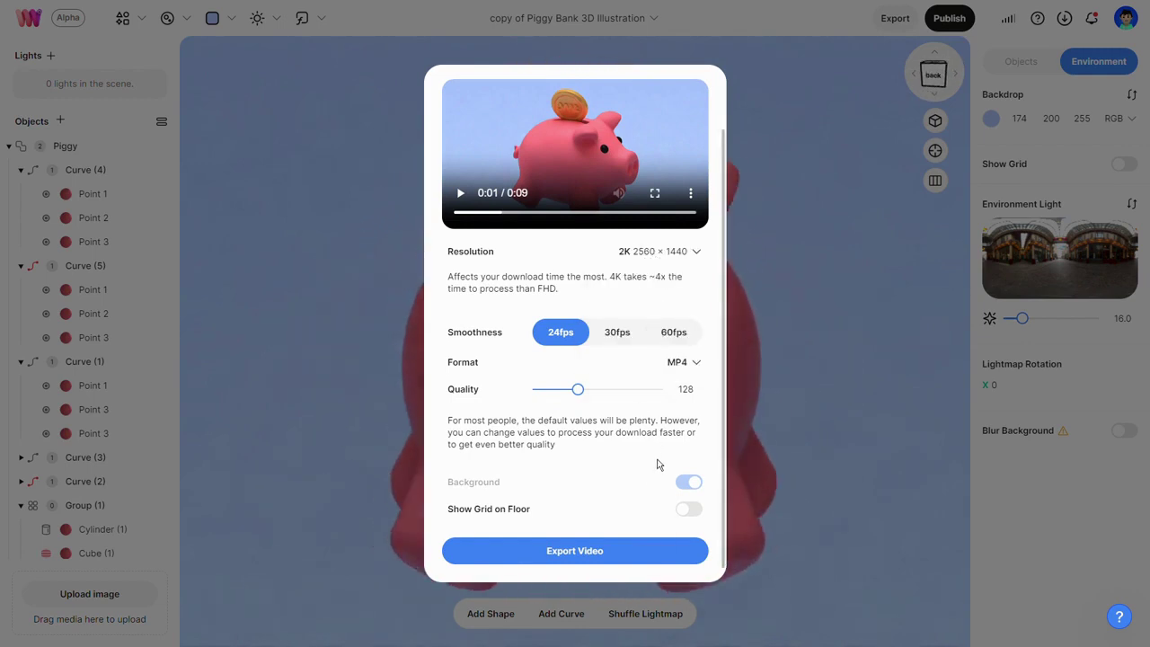
click(622, 551)
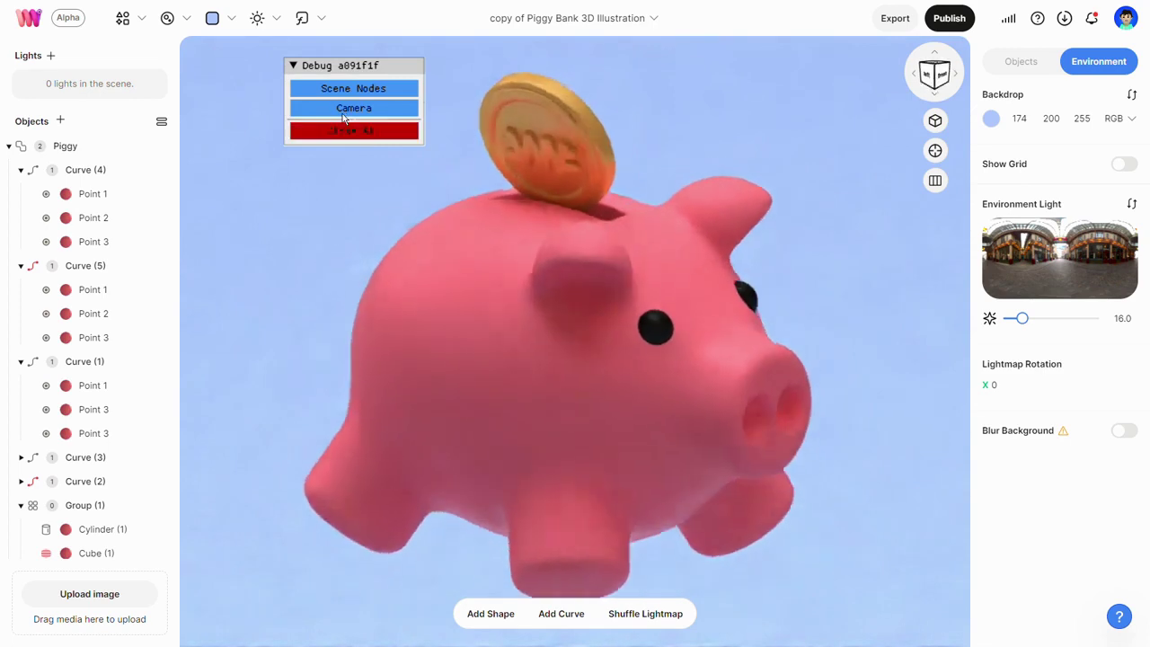
Step: Stop the camera turn, close the Debug and Camera panels, and check the downloads' rendering progress
click(350, 112)
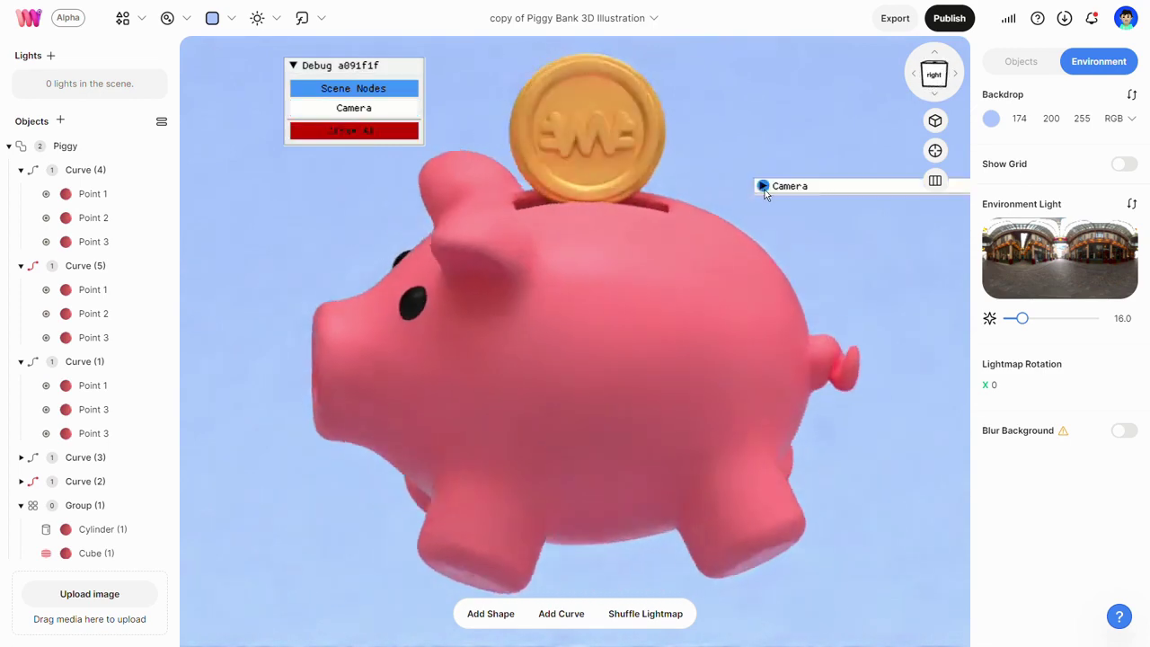
click(764, 188)
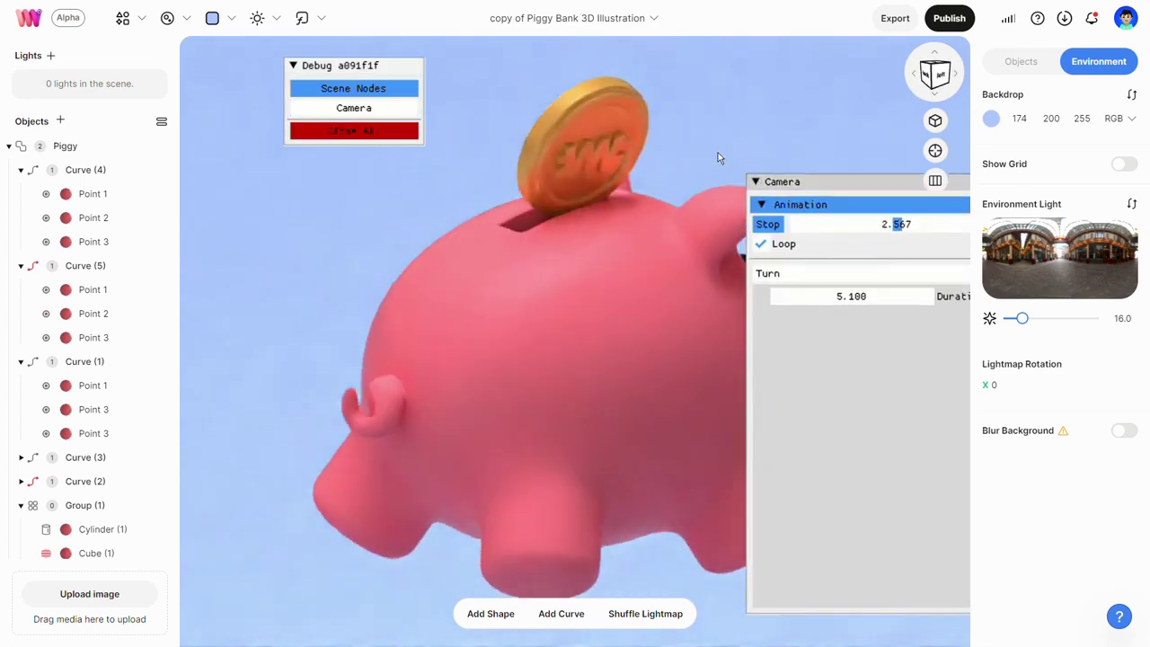
click(664, 190)
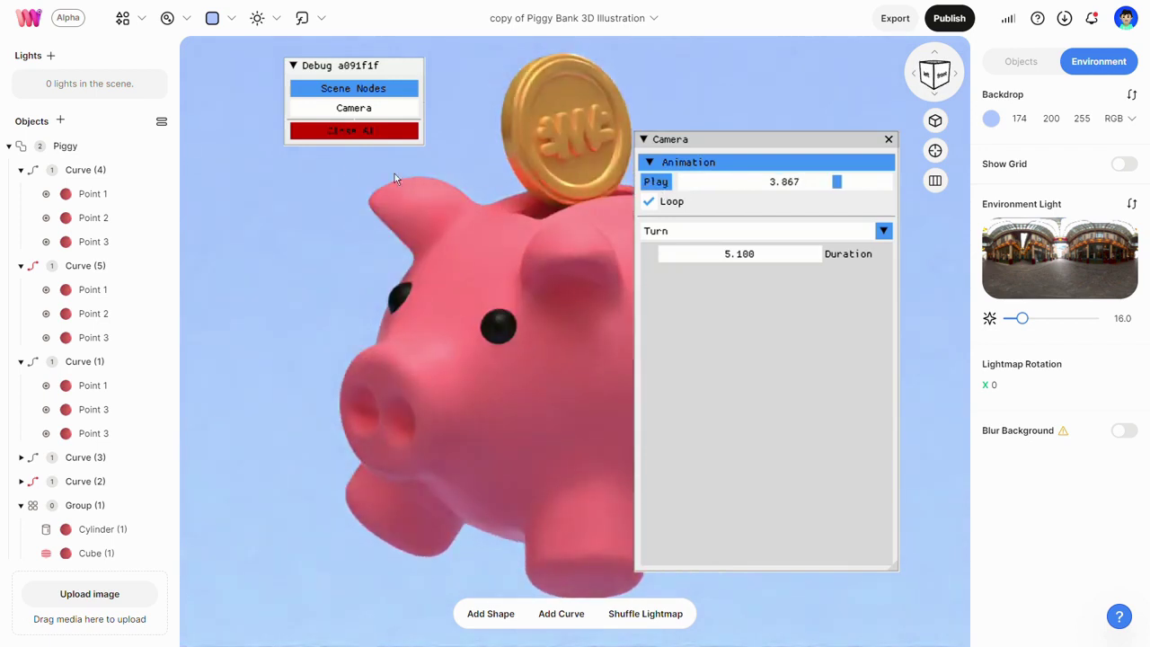
click(333, 131)
drag(387, 189, 440, 212)
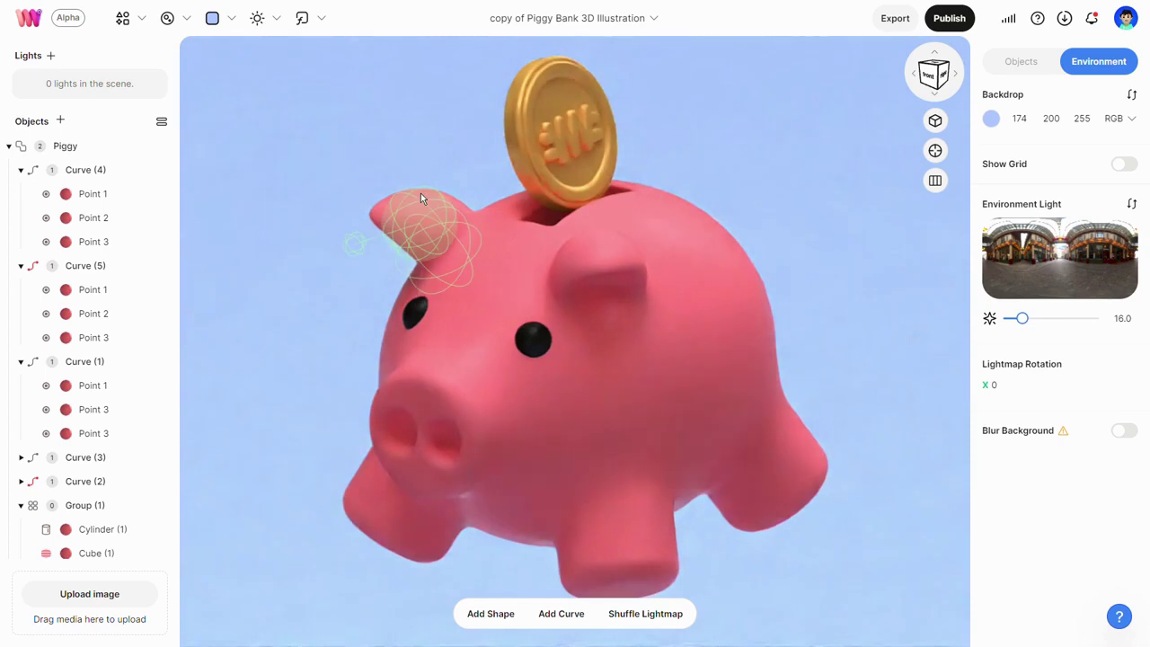
click(1066, 19)
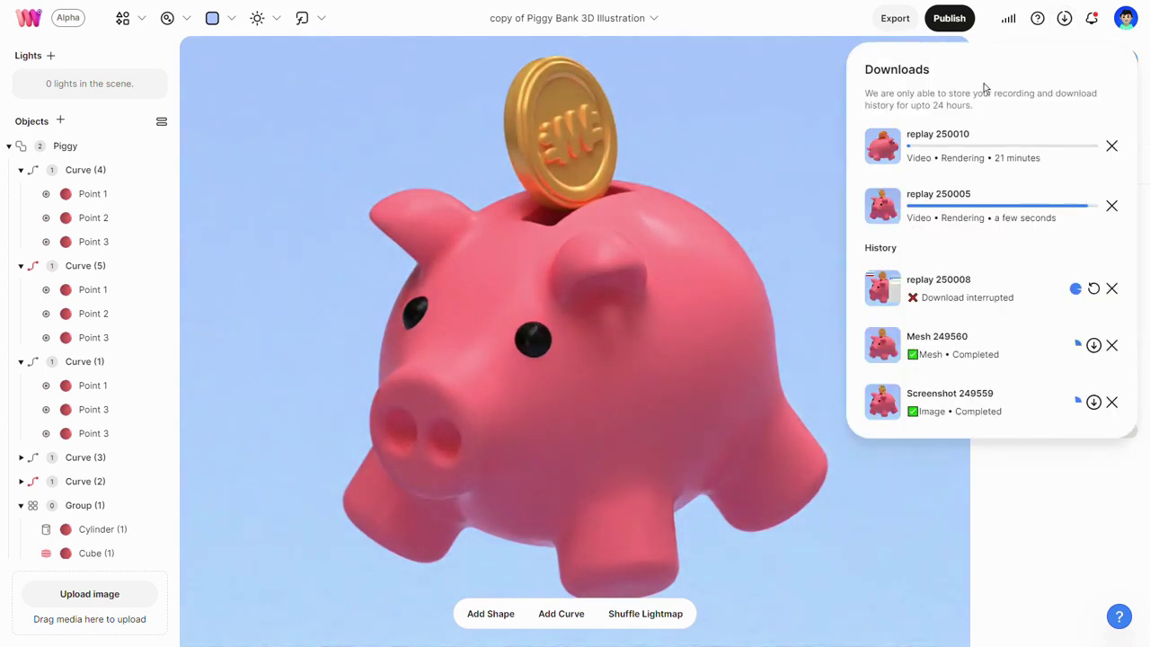